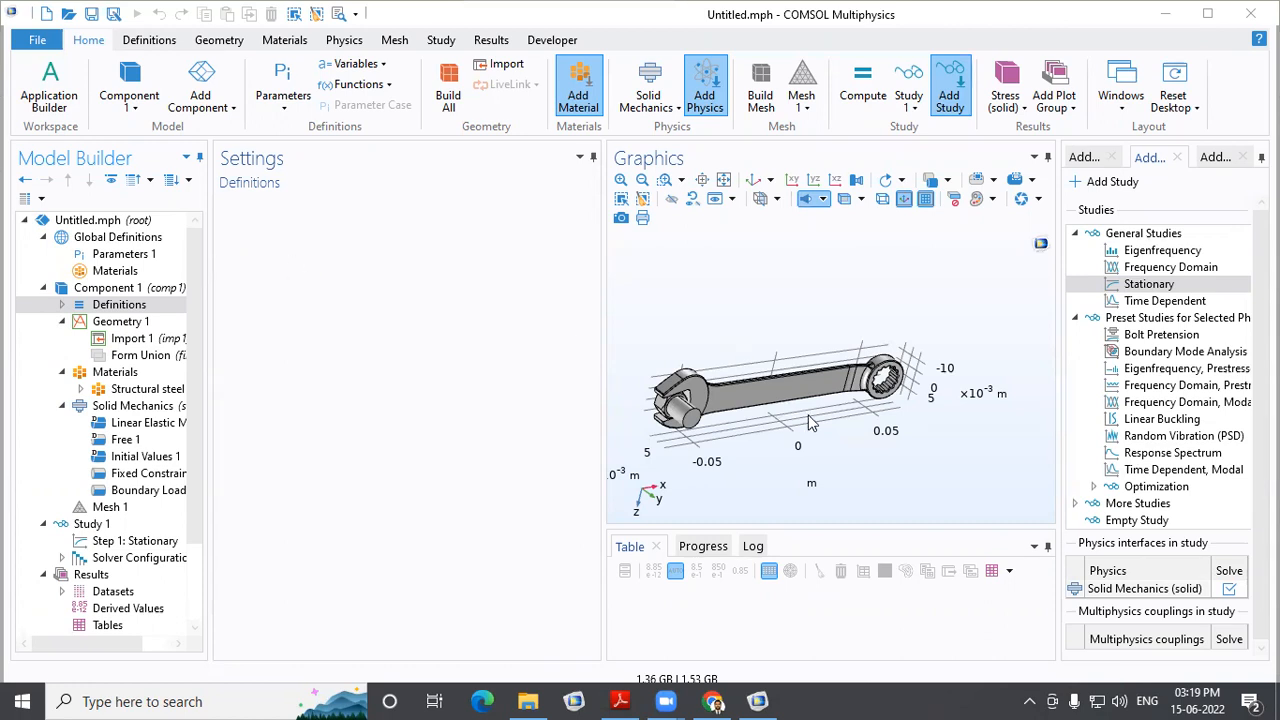
Examine the imported wrench and bolt geometry from several angles, including a close-up of the bolt in the open jaw
mouse_move(879, 456)
mouse_down()
mouse_move(835, 426)
mouse_move(923, 490)
mouse_move(872, 482)
mouse_move(868, 448)
mouse_up()
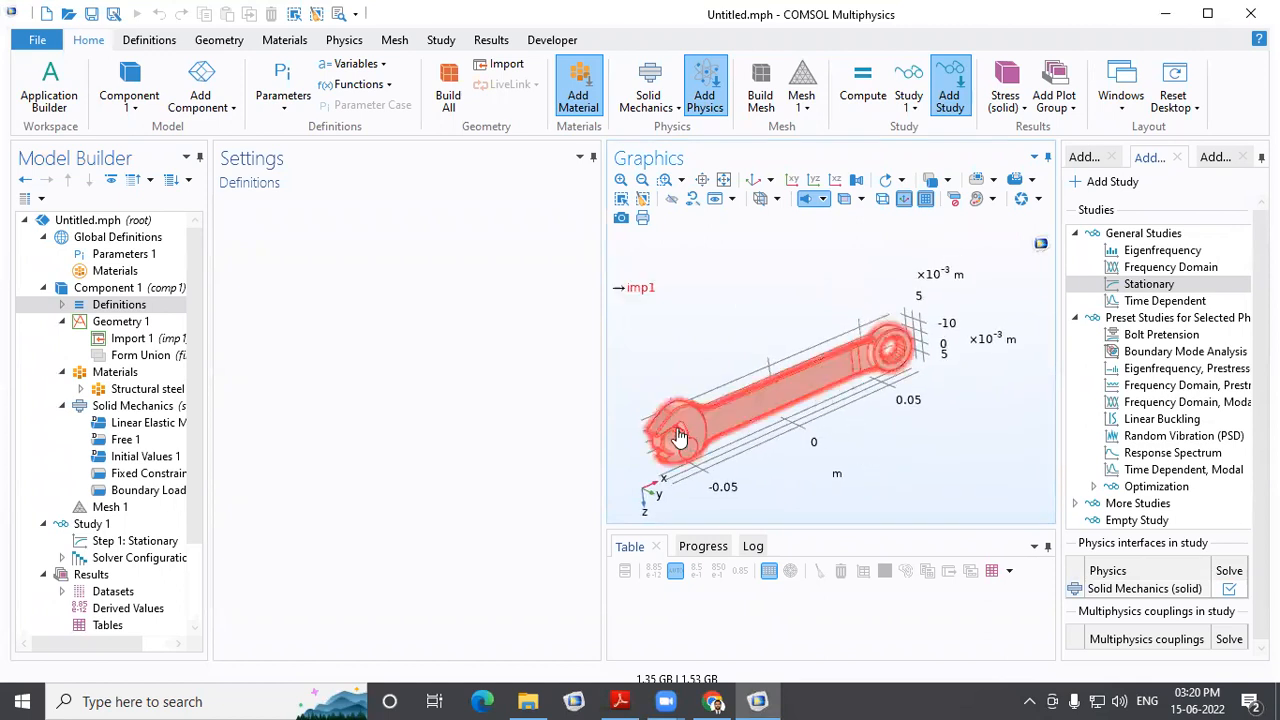
drag(781, 491, 805, 481)
scroll(805, 481, up, 6)
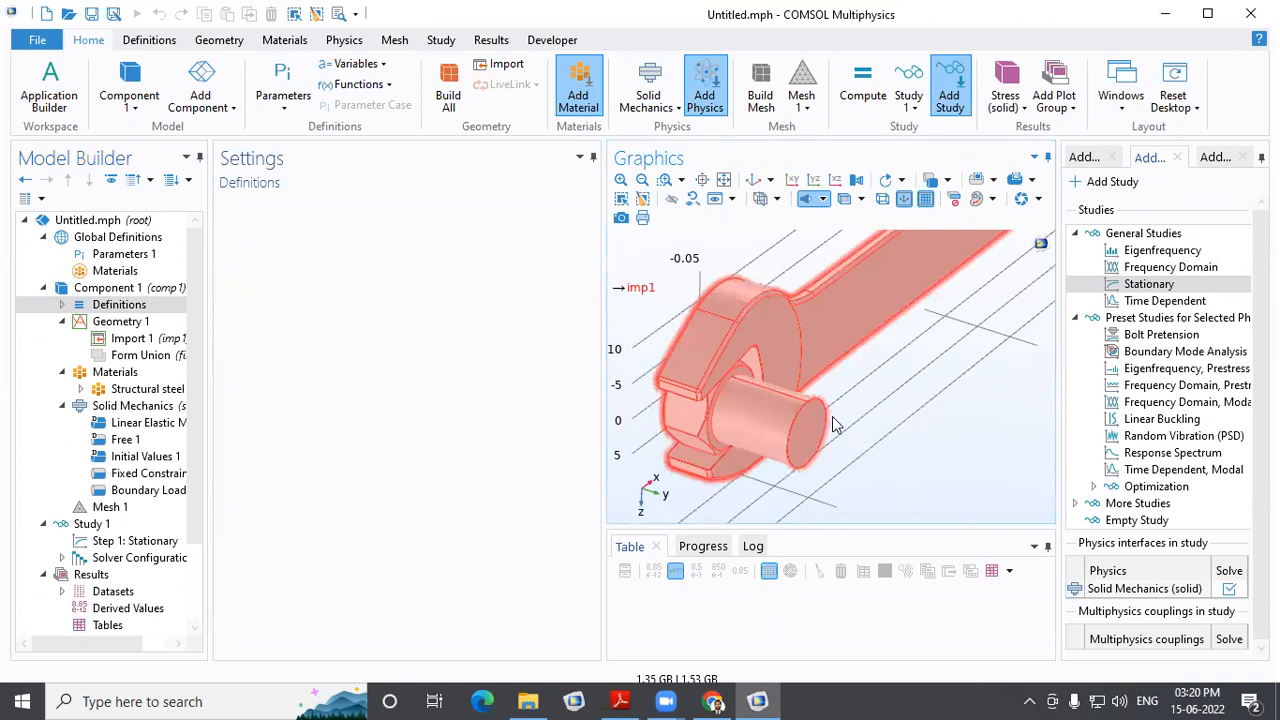
drag(803, 374, 857, 362)
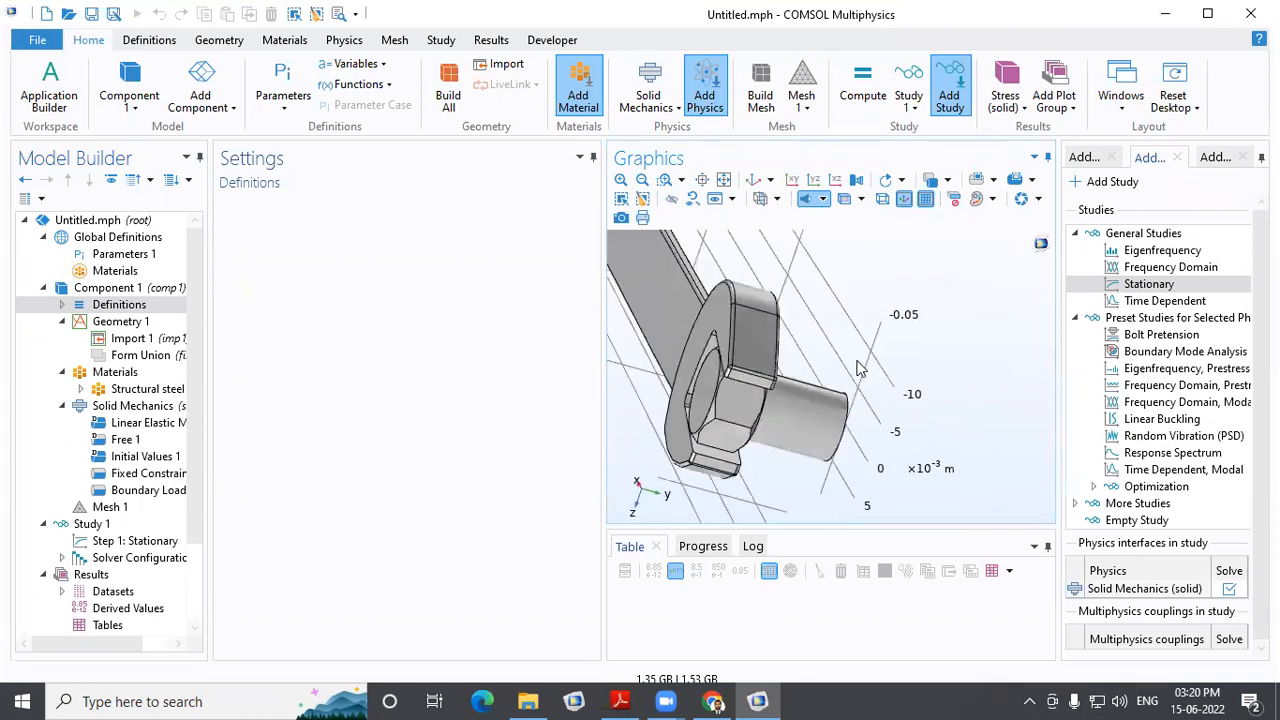
click(753, 181)
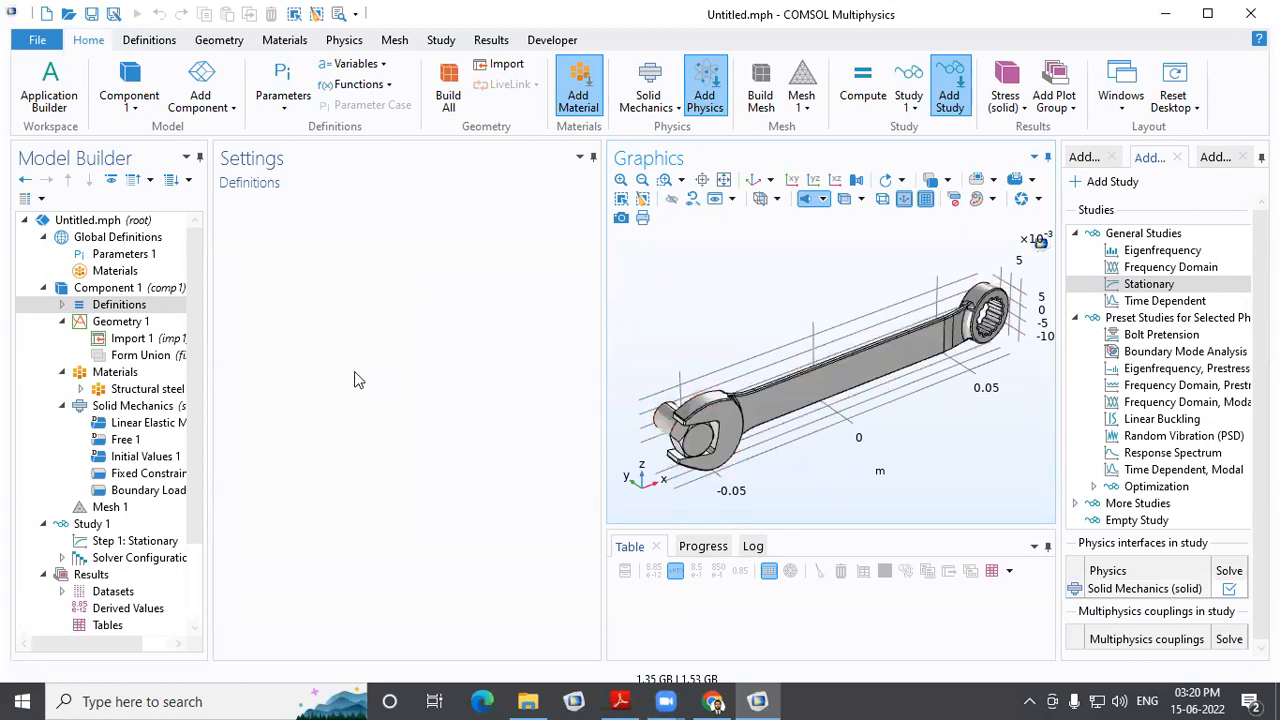
Review the settings of the geometry import, structural steel material, fixed constraint, boundary load, mesh and stationary study step
click(135, 340)
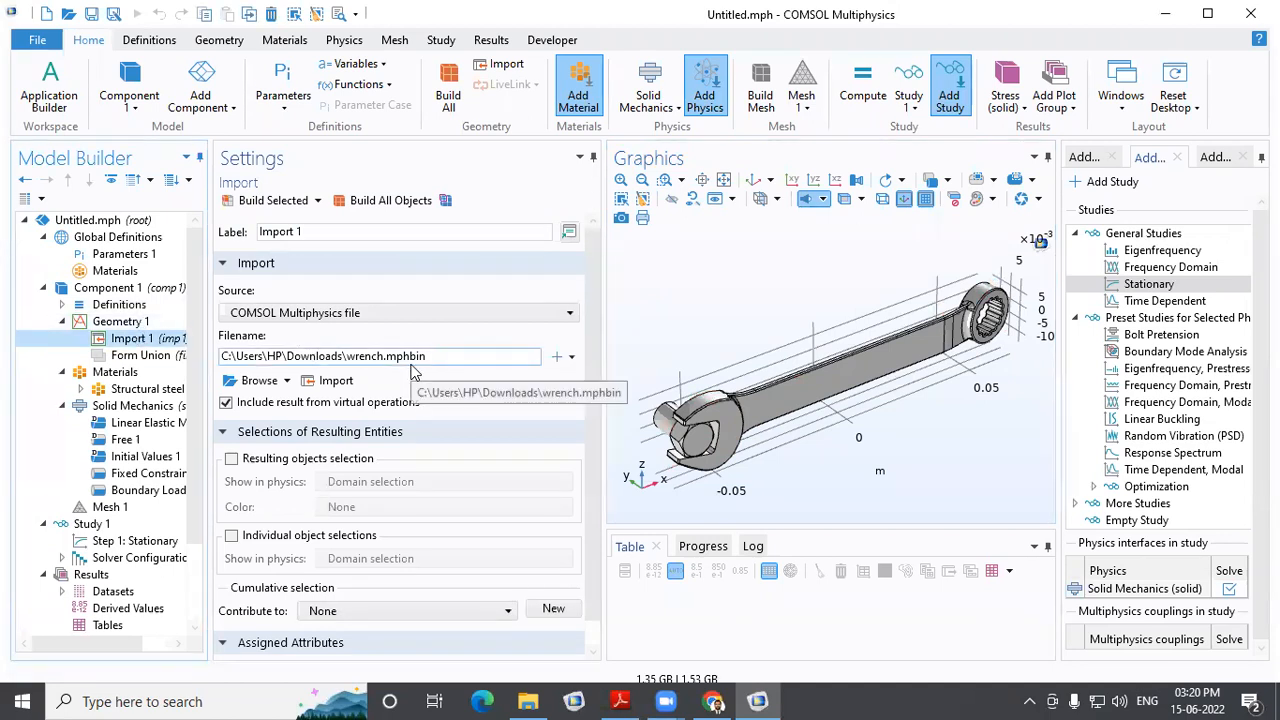
click(168, 389)
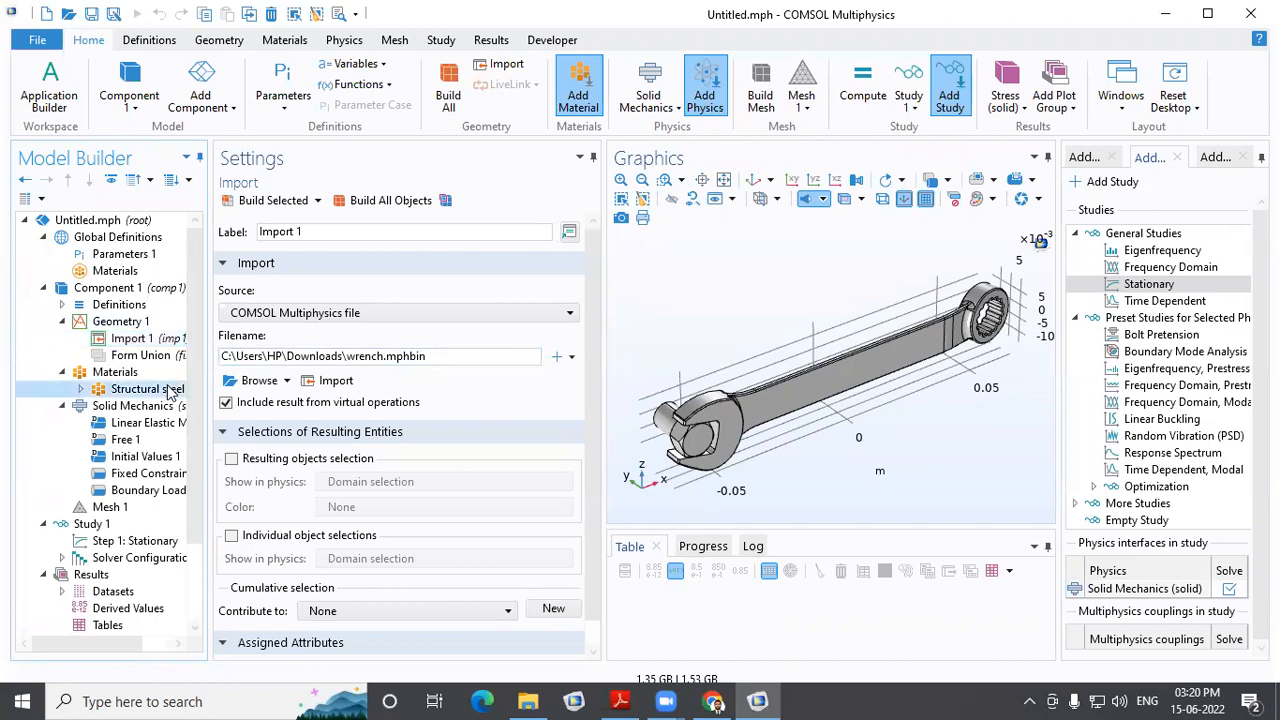
click(162, 405)
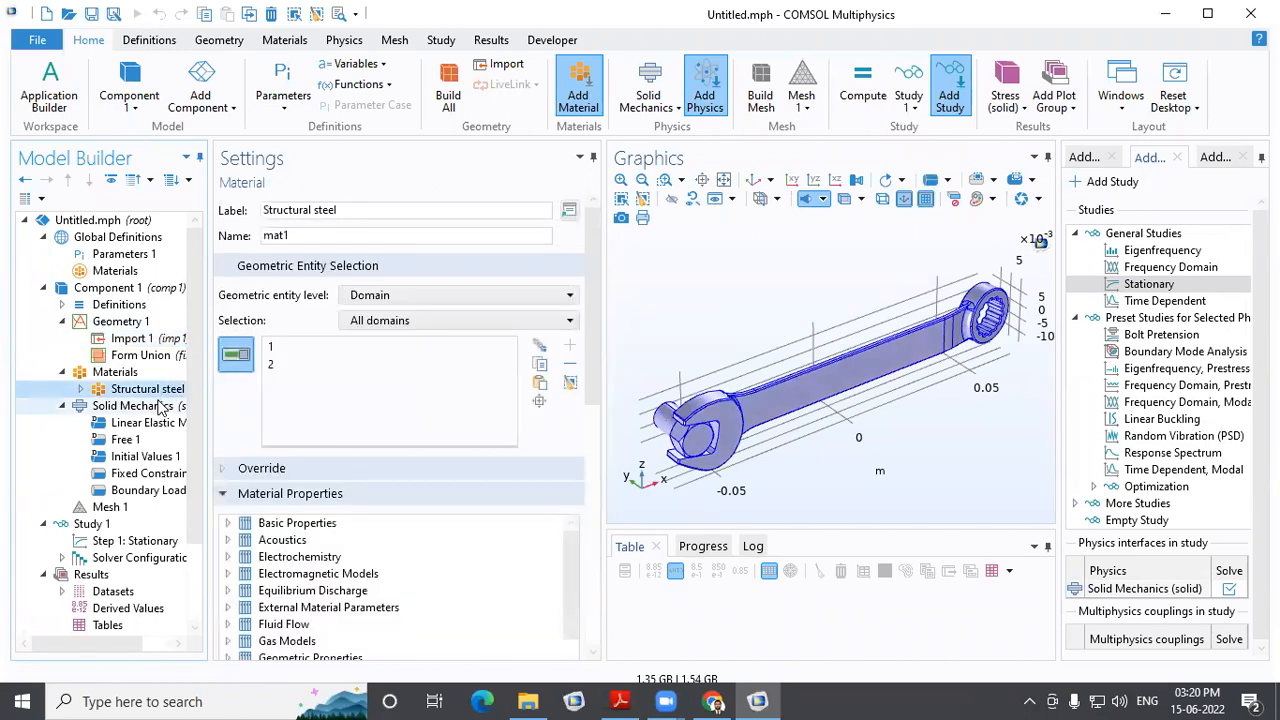
click(150, 473)
drag(648, 446, 845, 435)
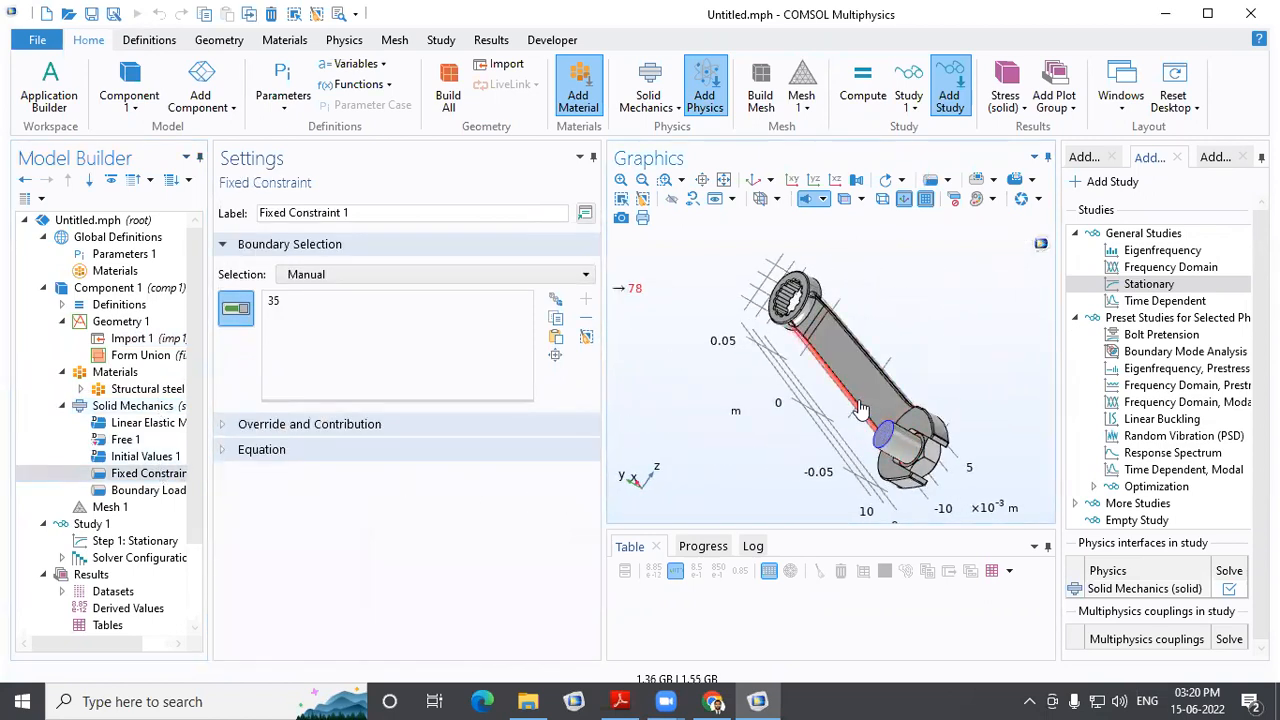
click(140, 490)
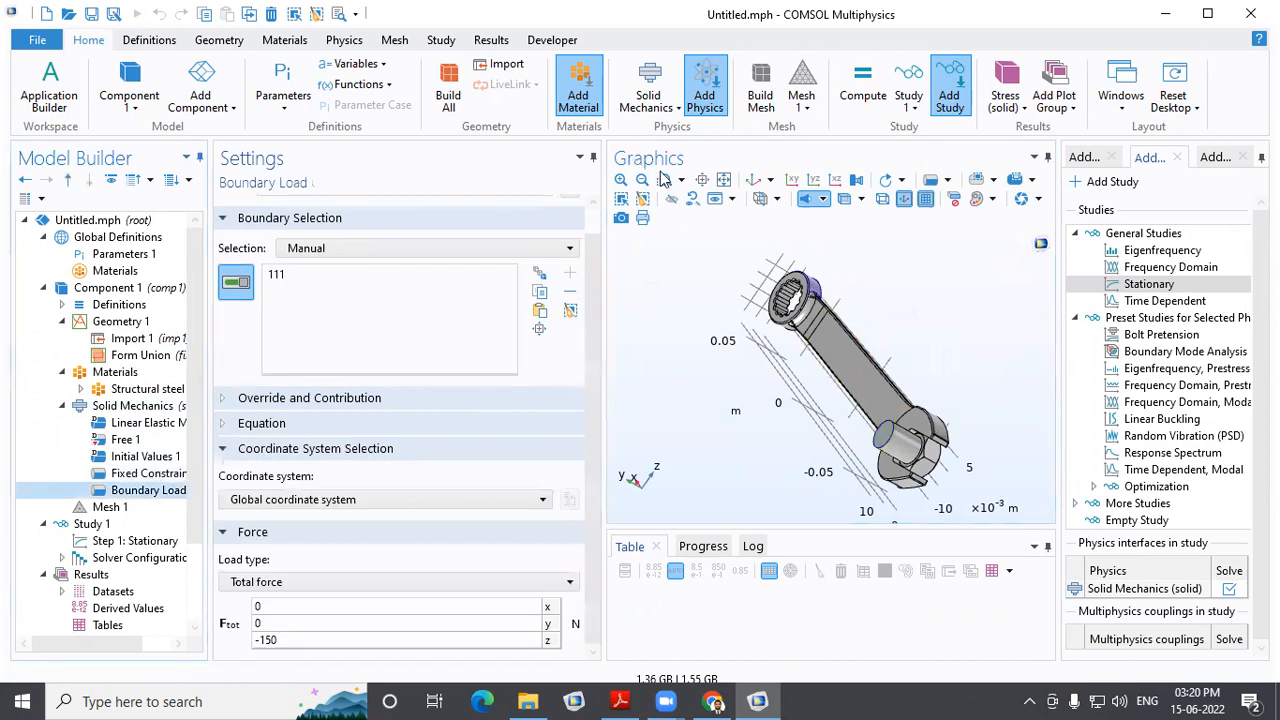
click(754, 180)
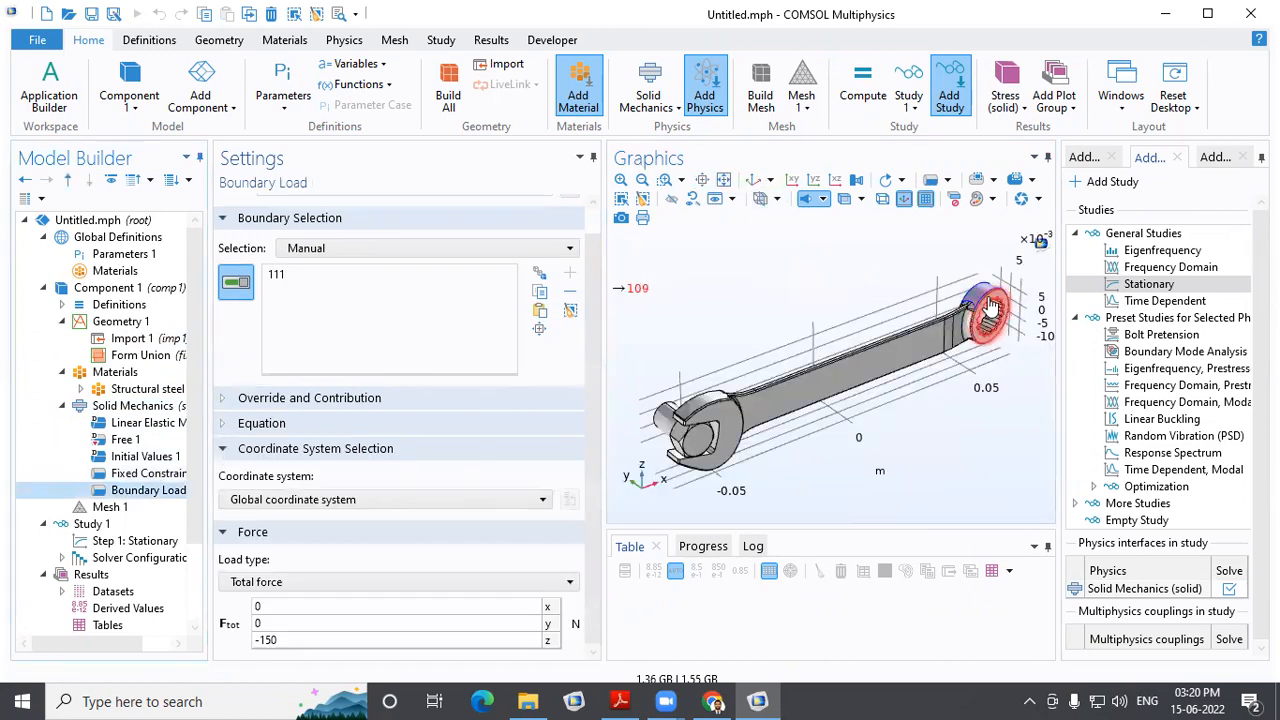
click(140, 510)
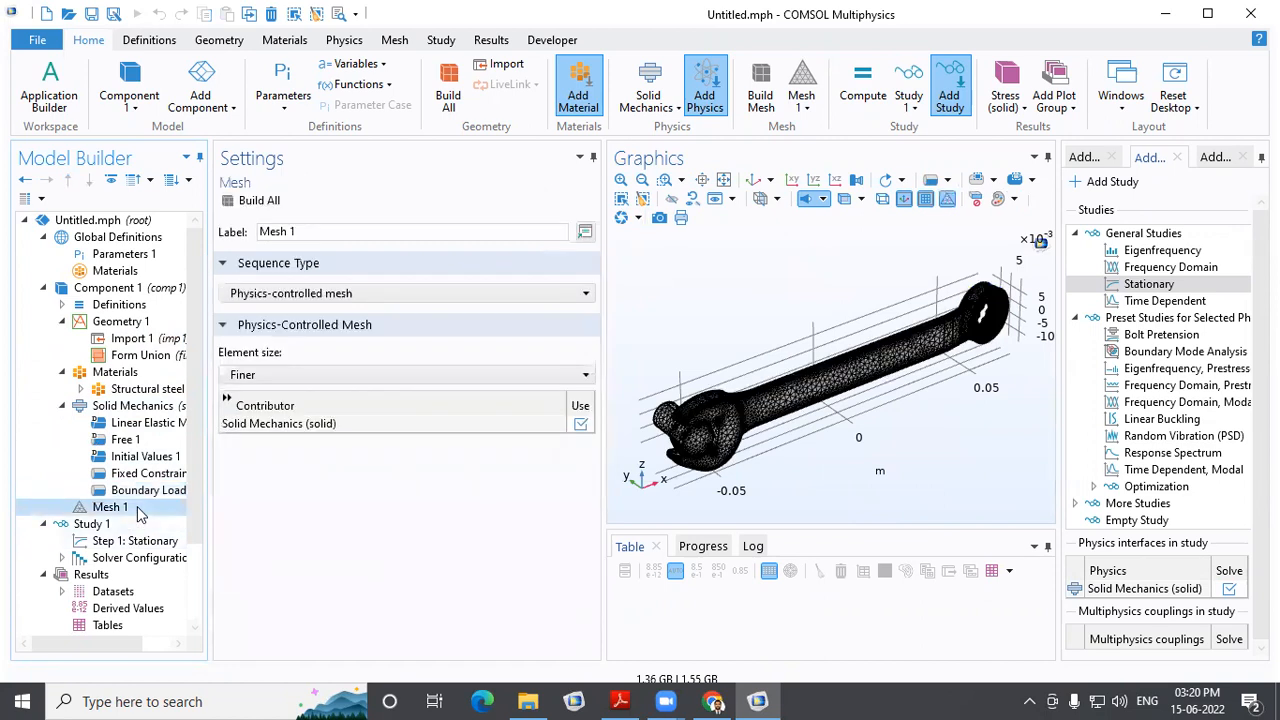
click(155, 541)
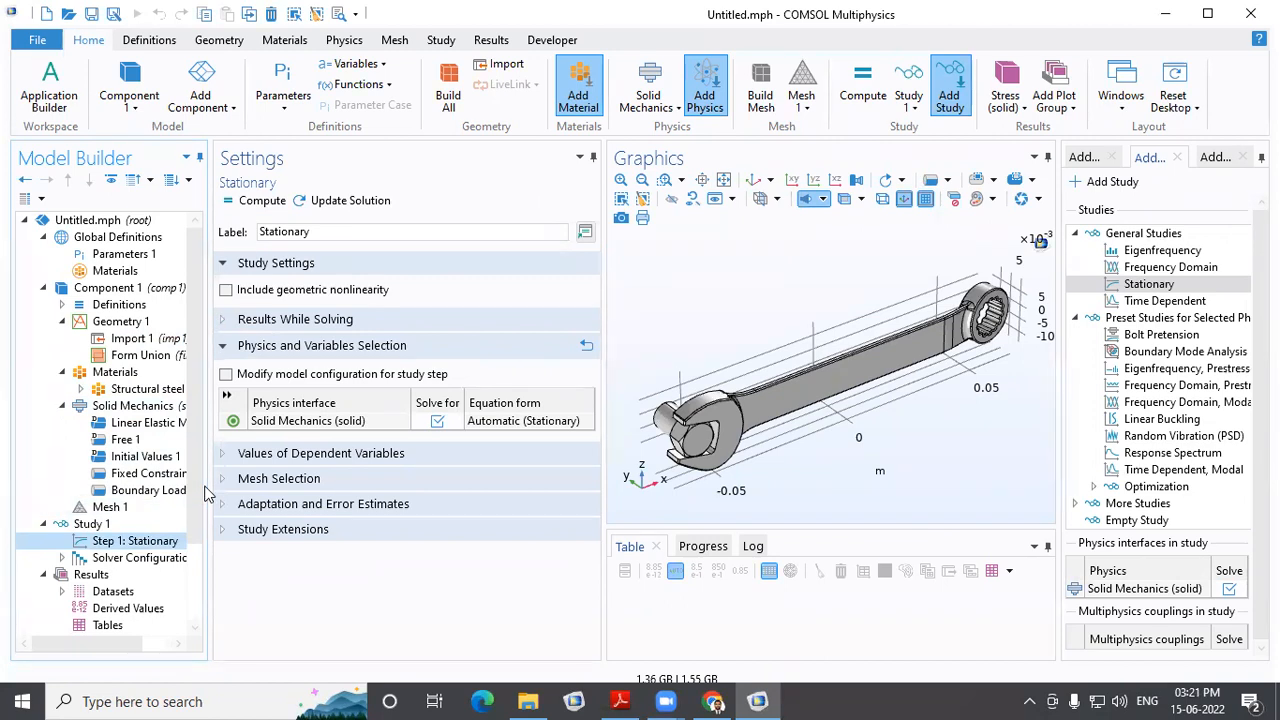
drag(197, 494, 195, 572)
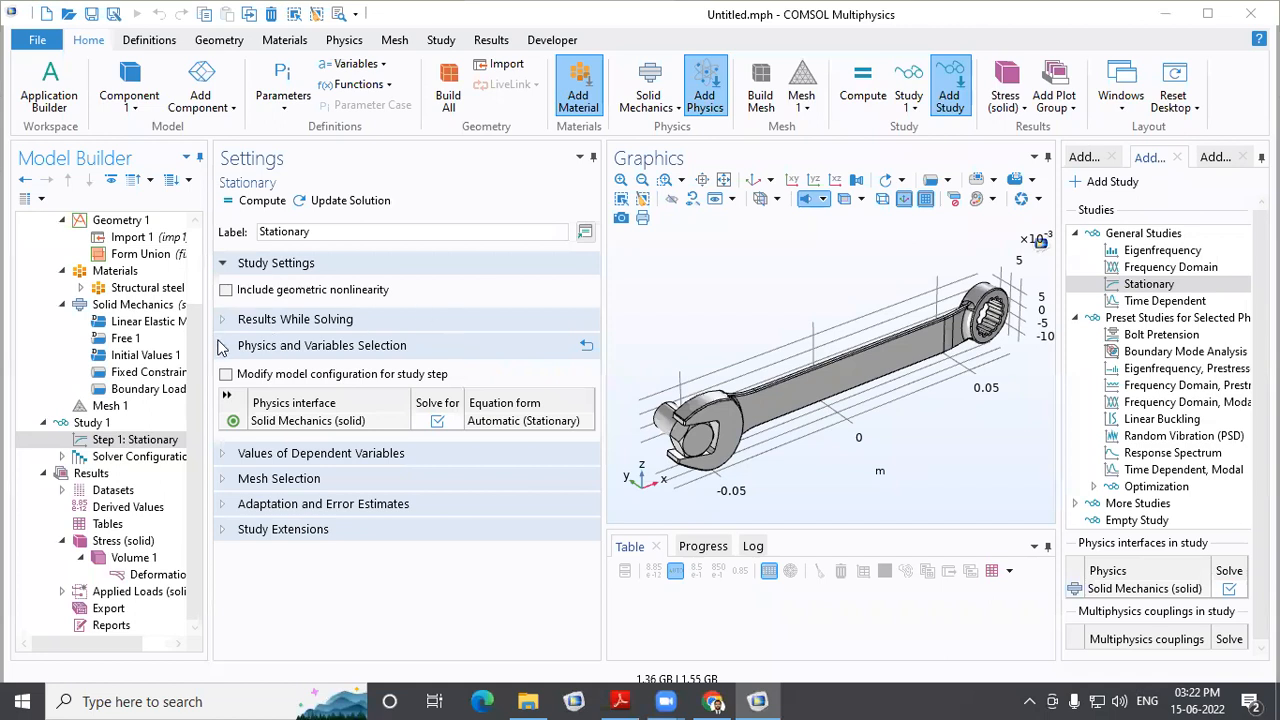
scroll(196, 320, up, 1)
scroll(196, 320, up, 1)
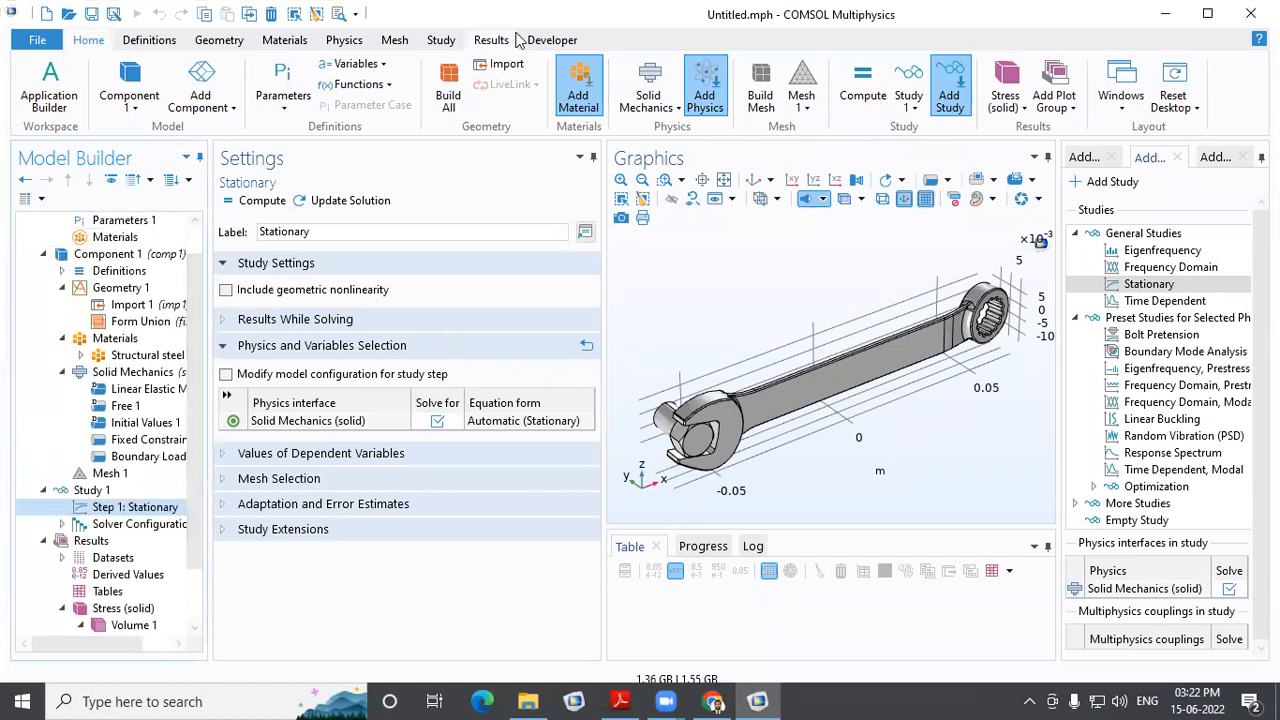
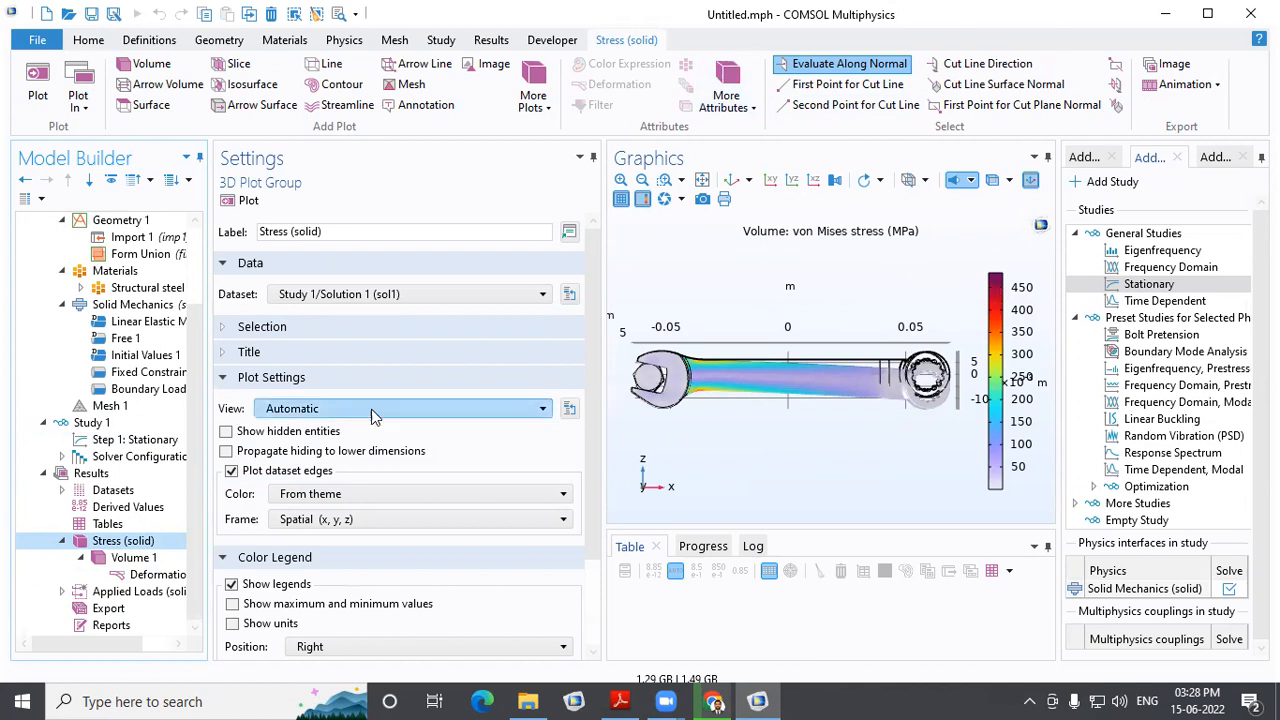
Add a Volume Maximum evaluation under Derived Values and select the wrench body, domain 1, for it
right_click(96, 510)
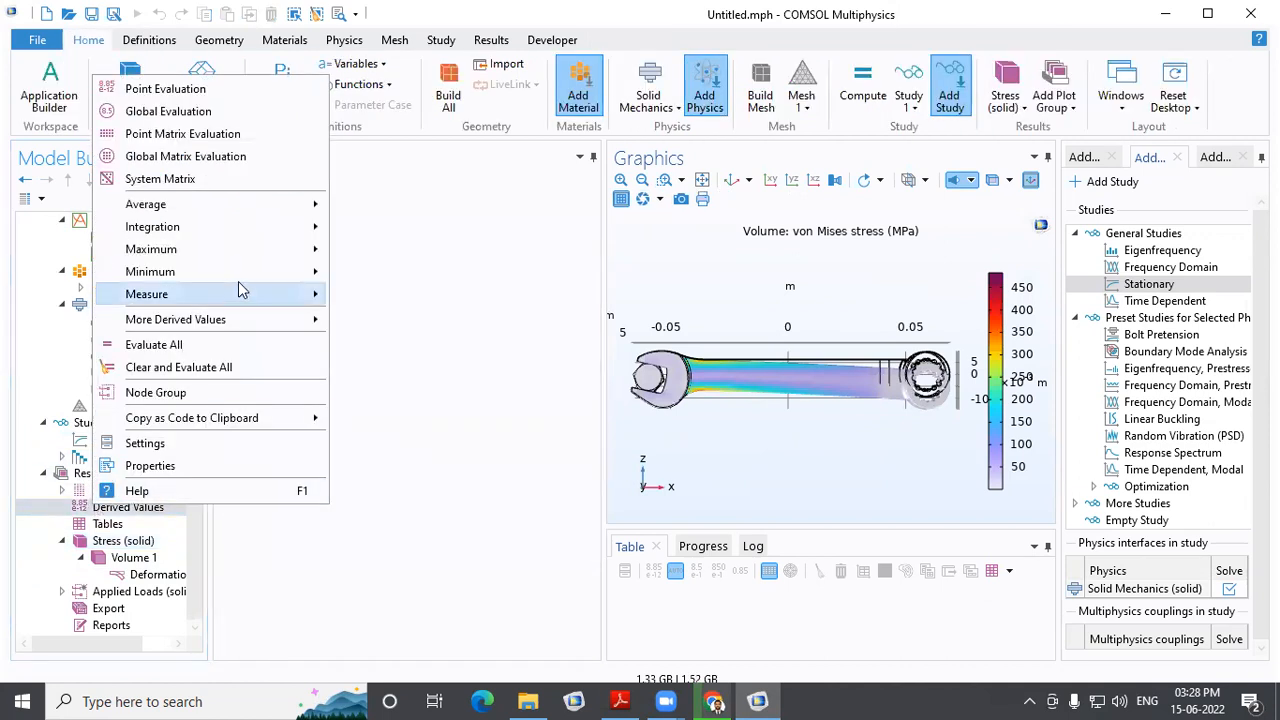
mouse_move(252, 260)
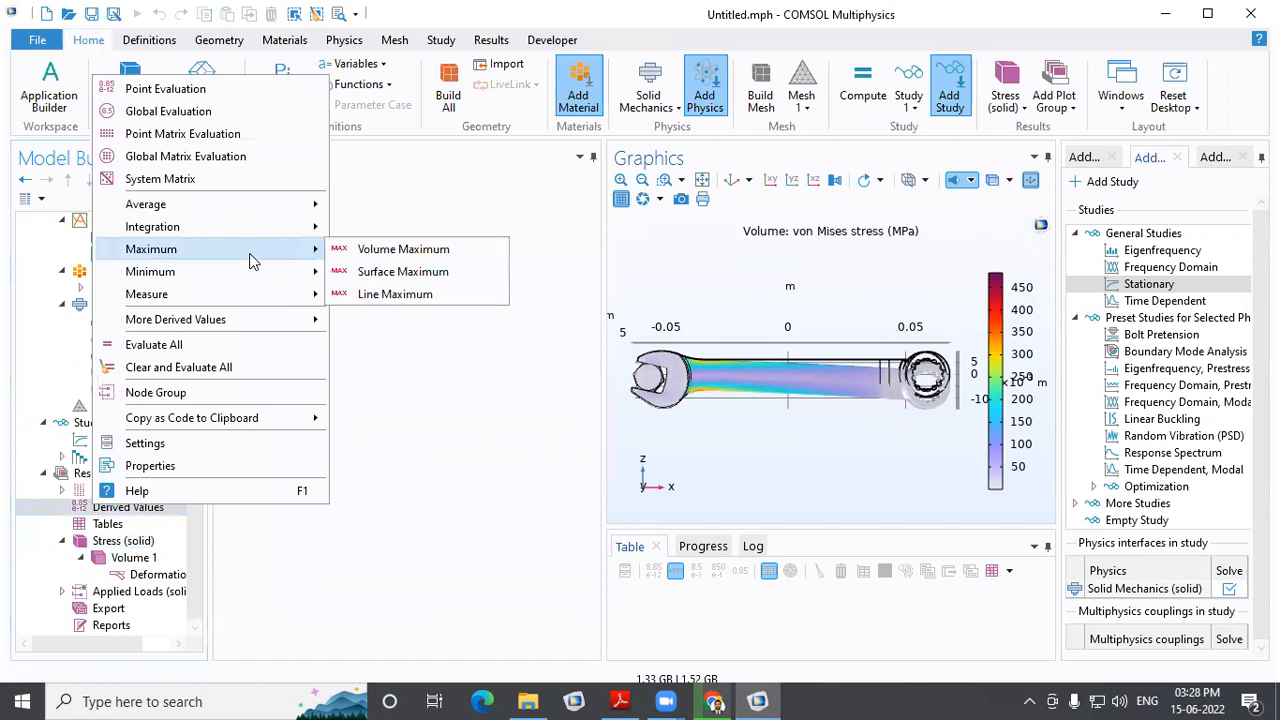
click(392, 251)
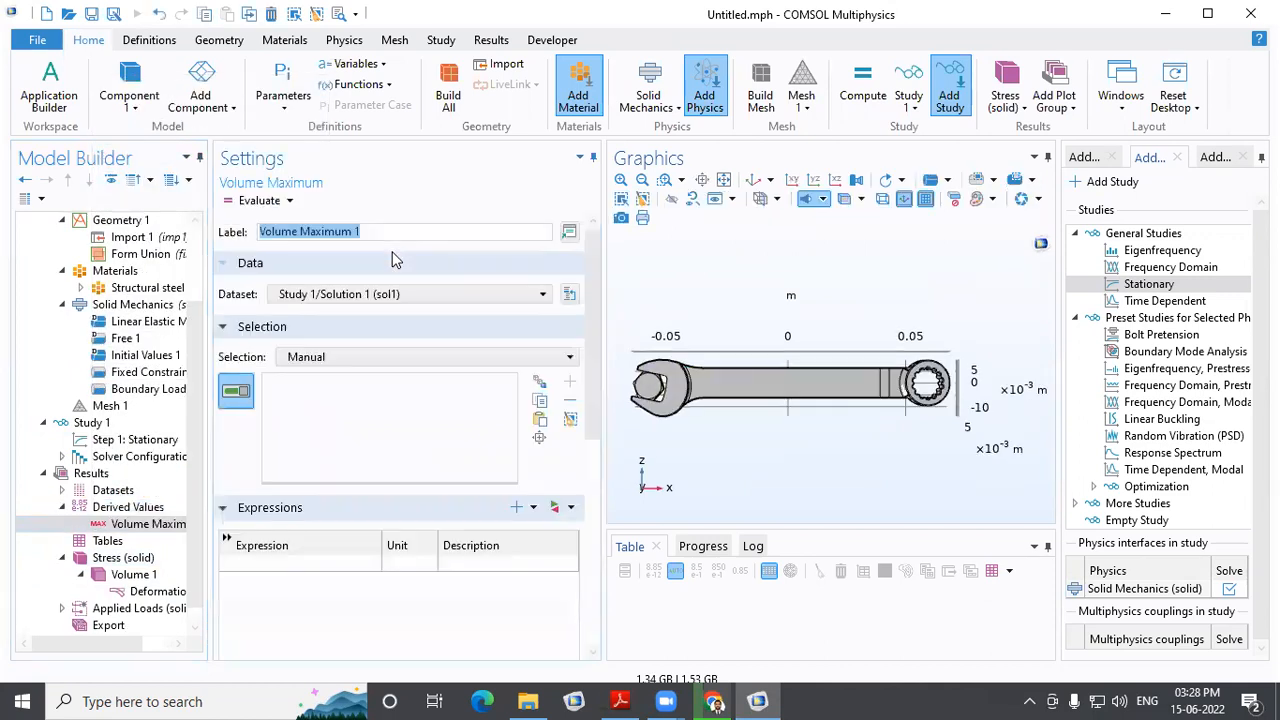
click(720, 388)
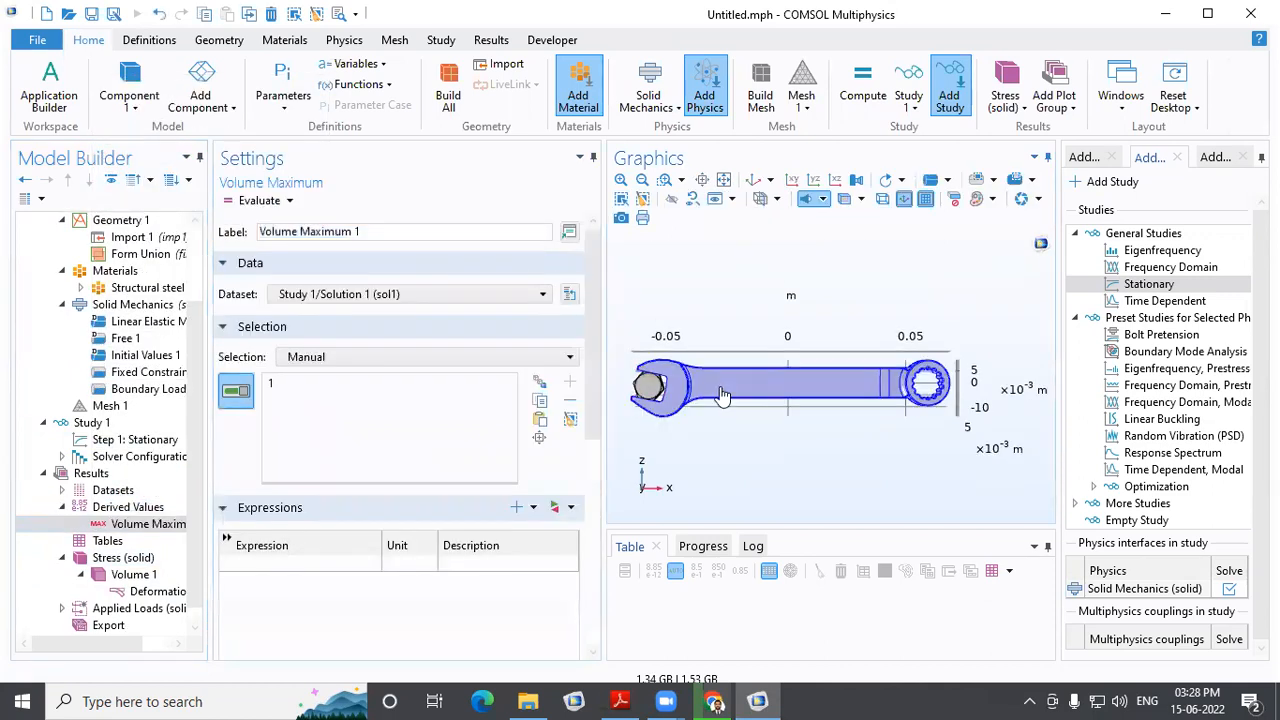
Add the von Mises stress expression solid.mises from the Solid Mechanics stress quantities to the wrench's volume maximum
click(570, 508)
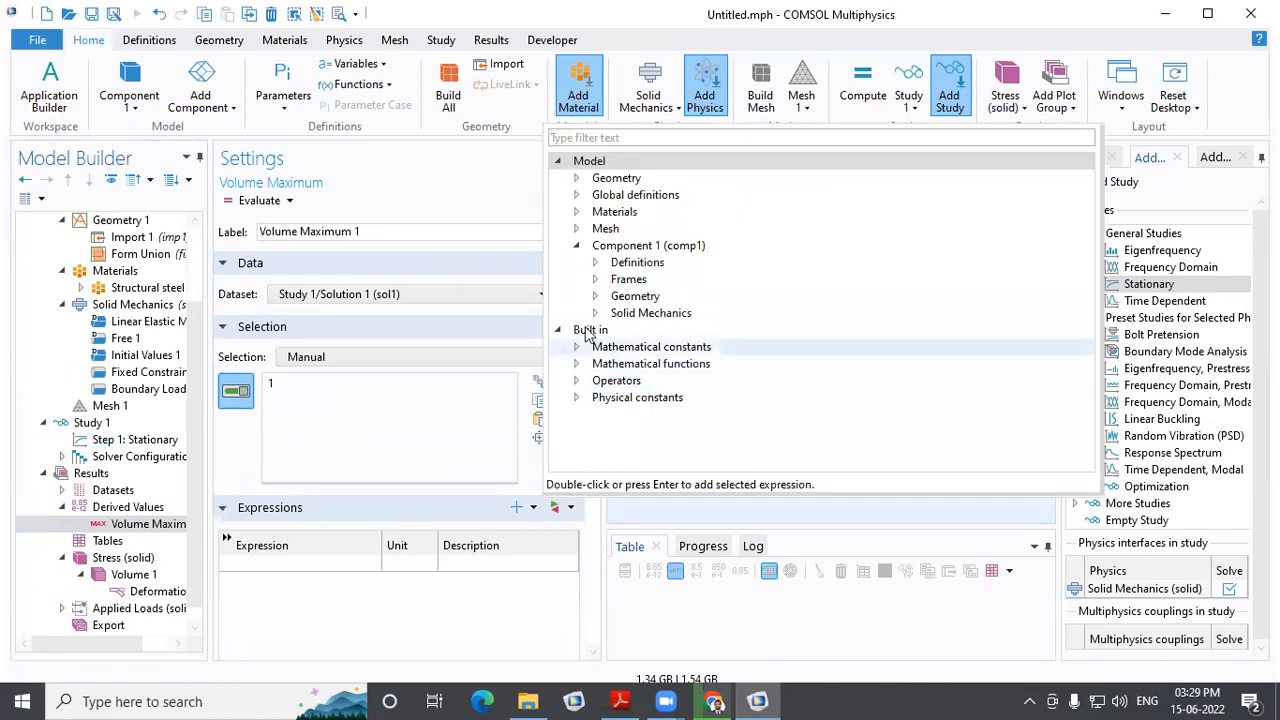
click(595, 313)
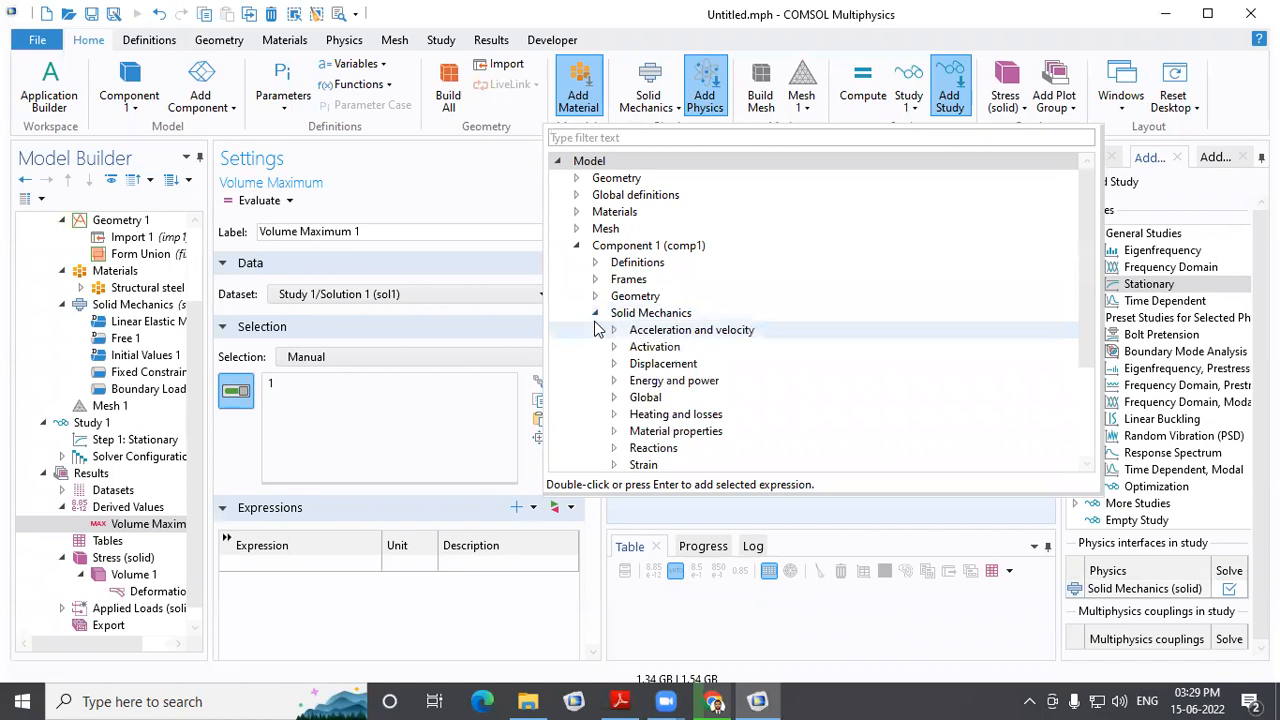
scroll(603, 405, down, 2)
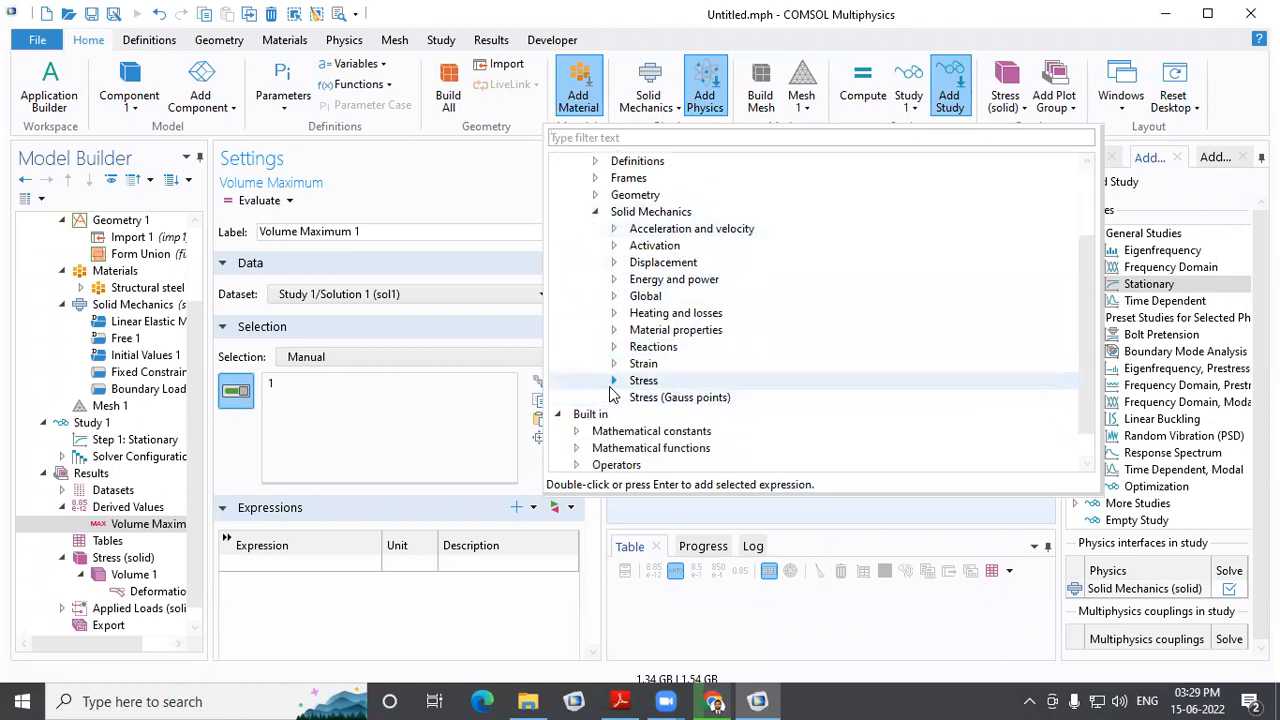
click(613, 381)
scroll(623, 395, down, 1)
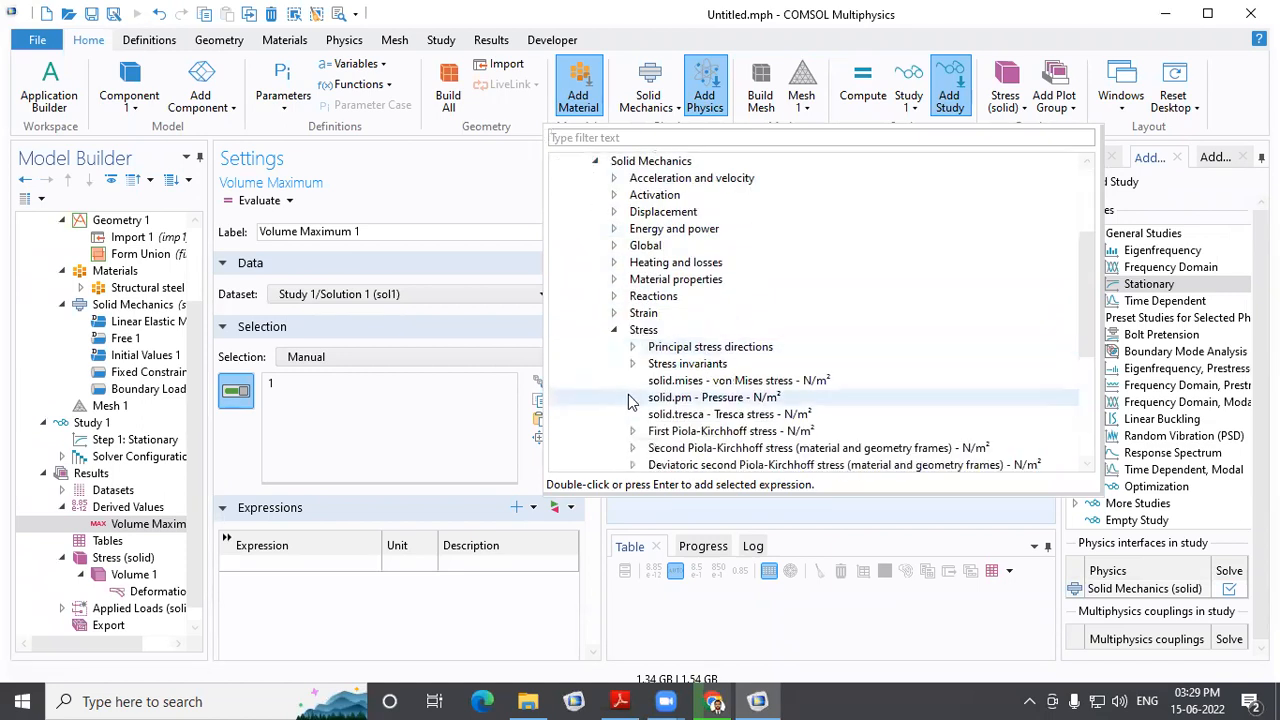
double_click(742, 381)
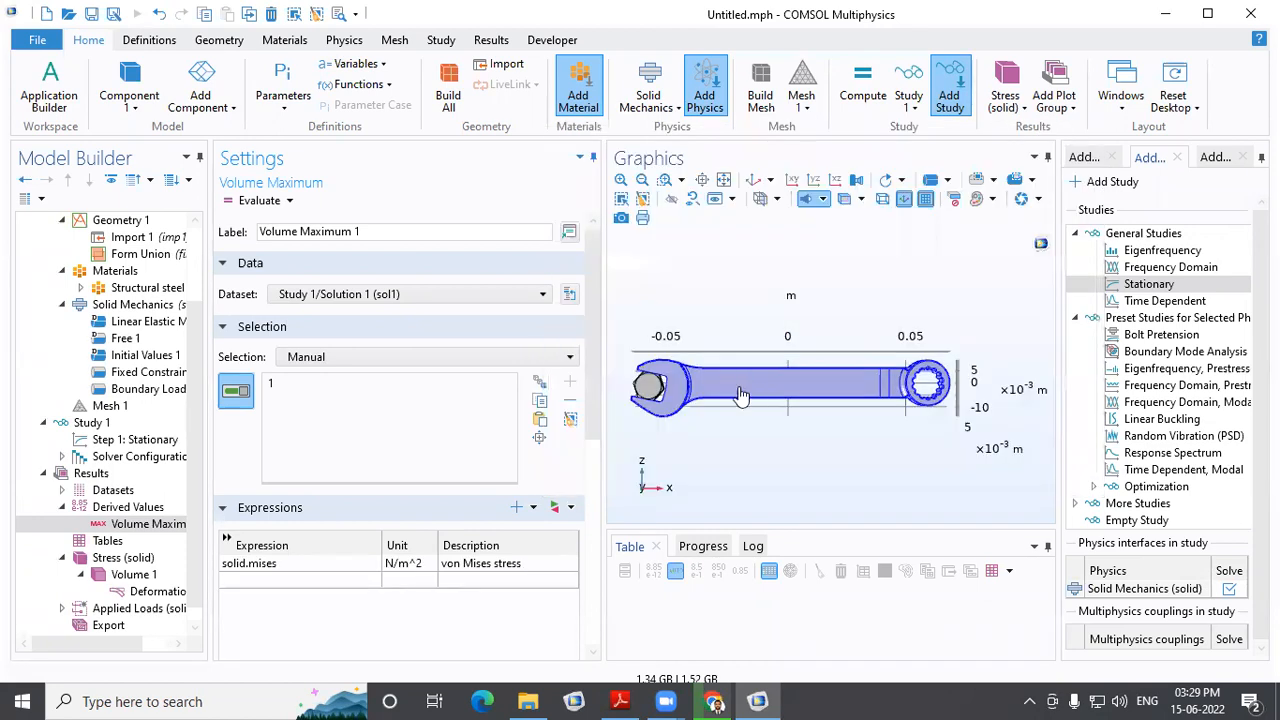
Set the von Mises stress unit to MPa and evaluate the volume maximum for the wrench
double_click(425, 563)
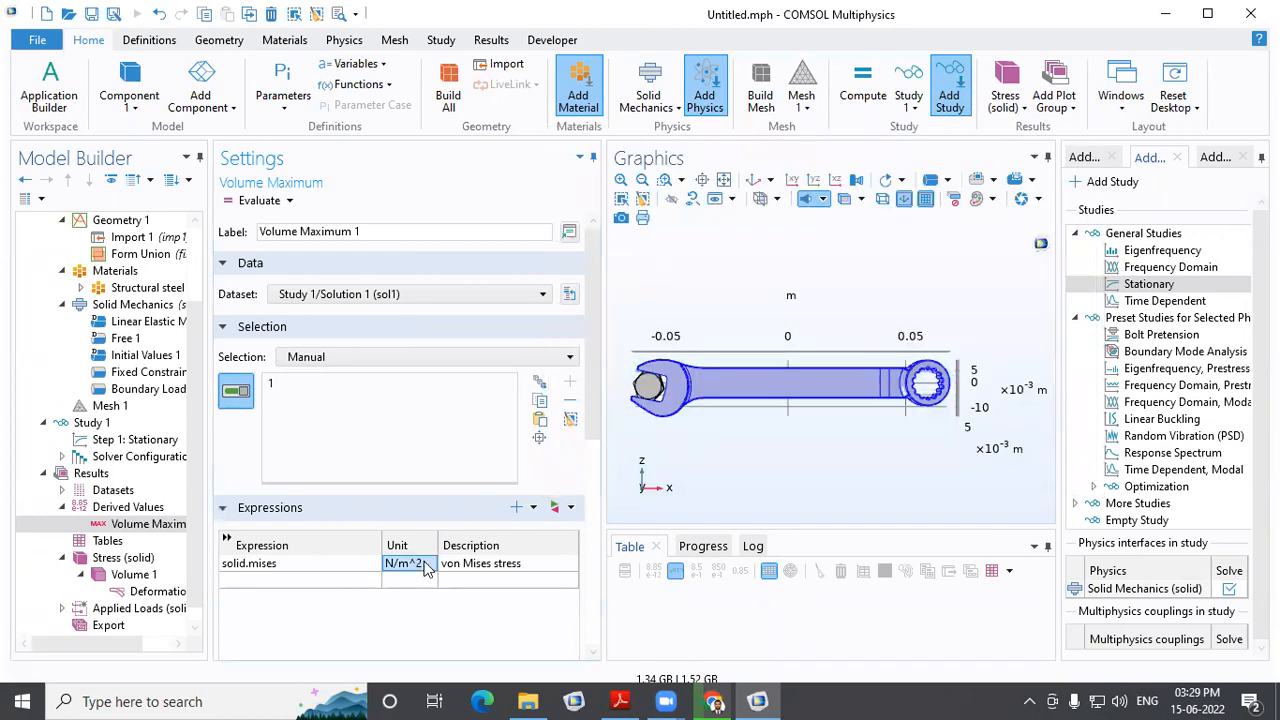
text(MPa)
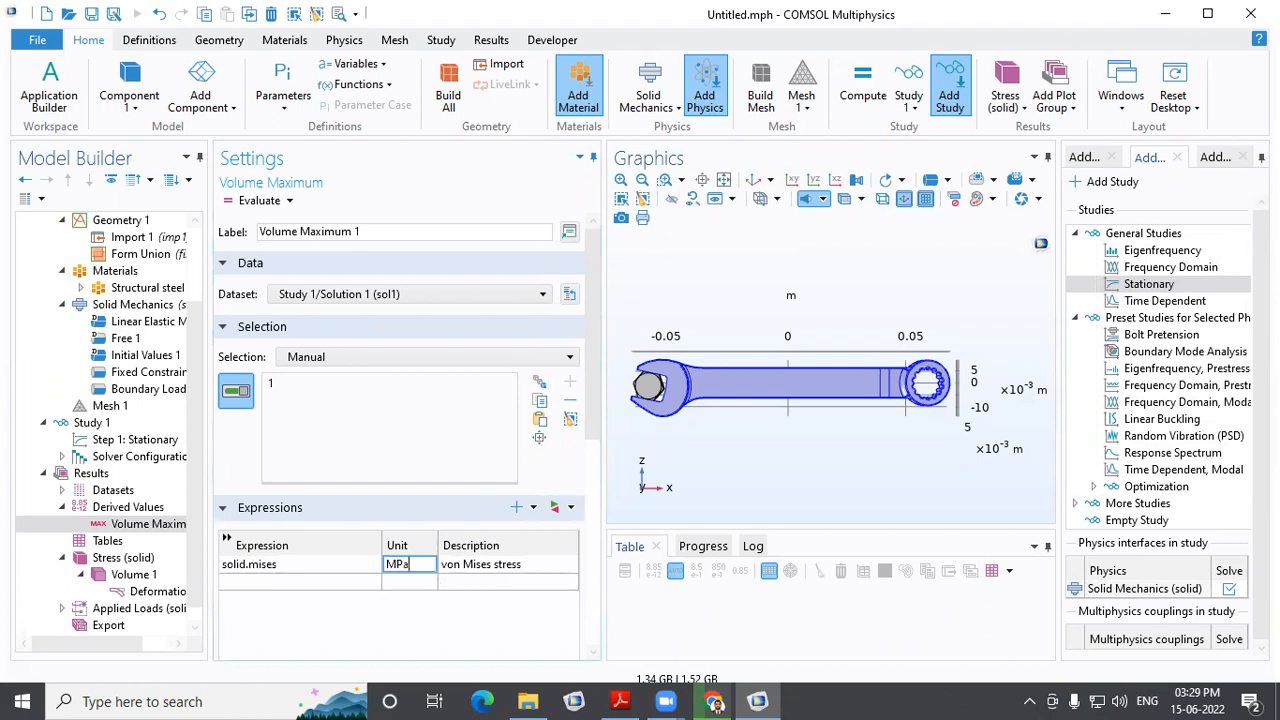
click(457, 614)
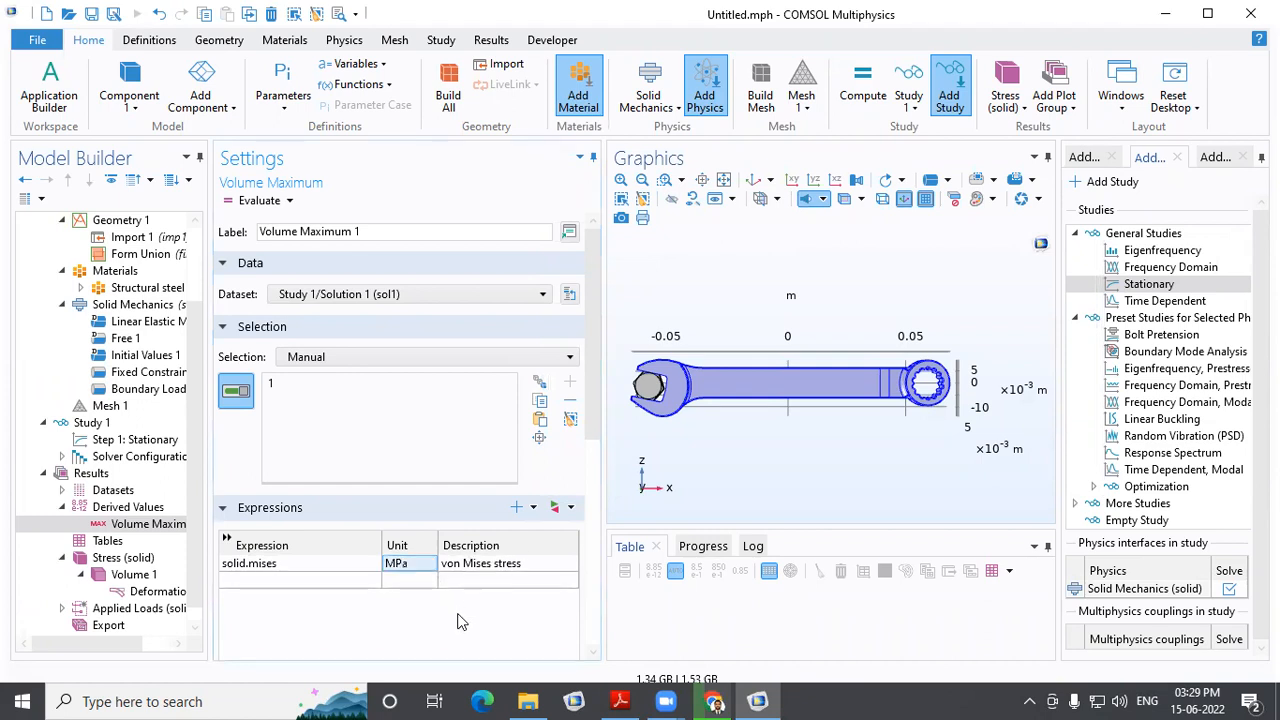
click(258, 201)
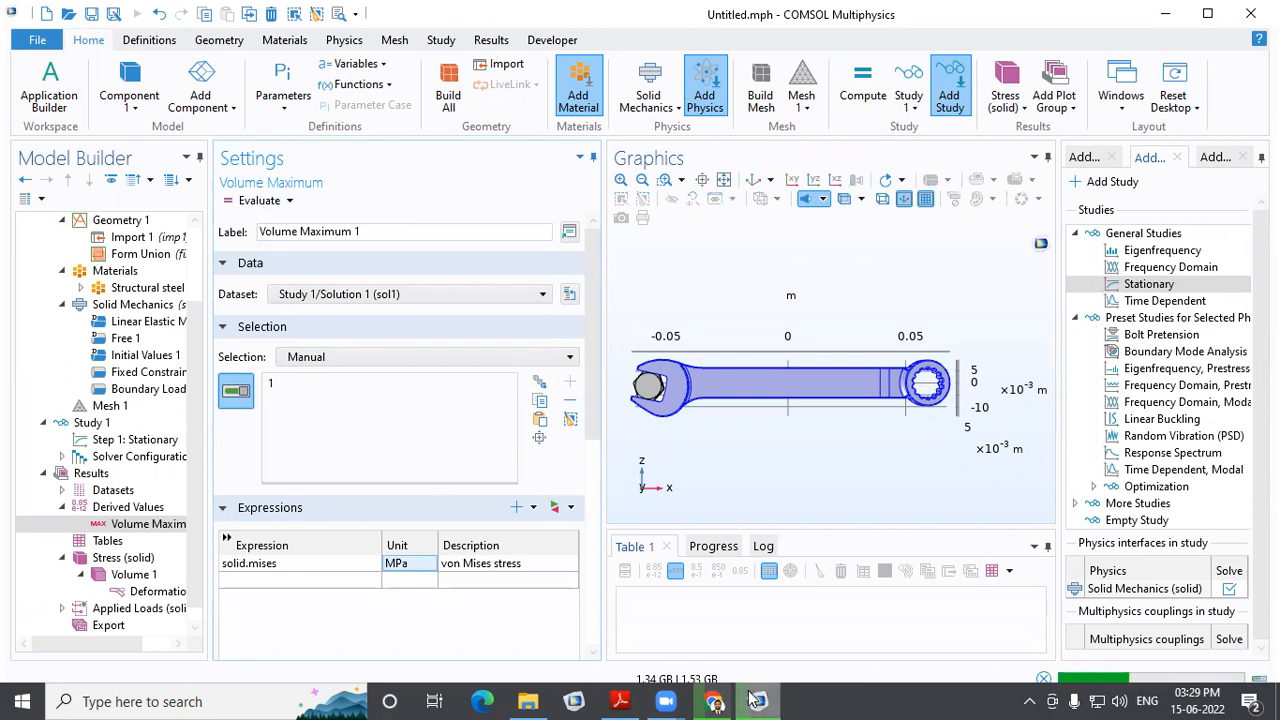
mouse_move(757, 700)
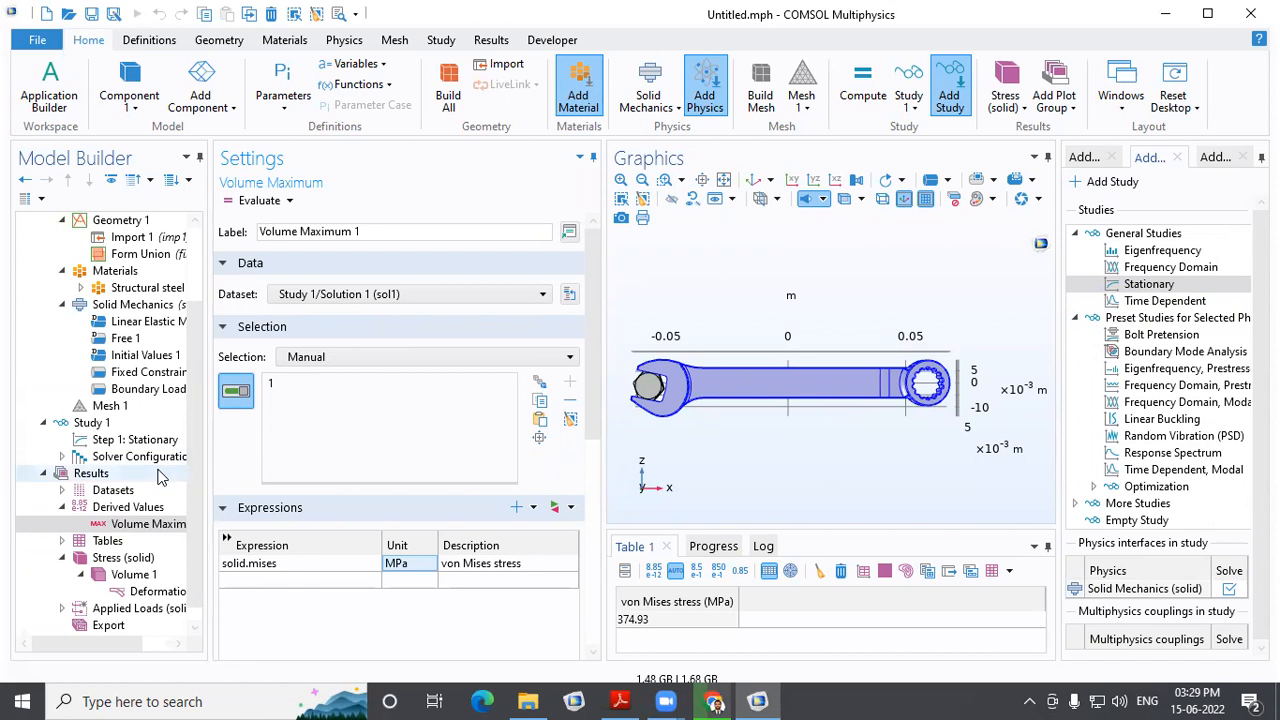
Duplicate the volume maximum, replace its selection with the bolt, domain 2, and evaluate the von Mises stress there
right_click(152, 526)
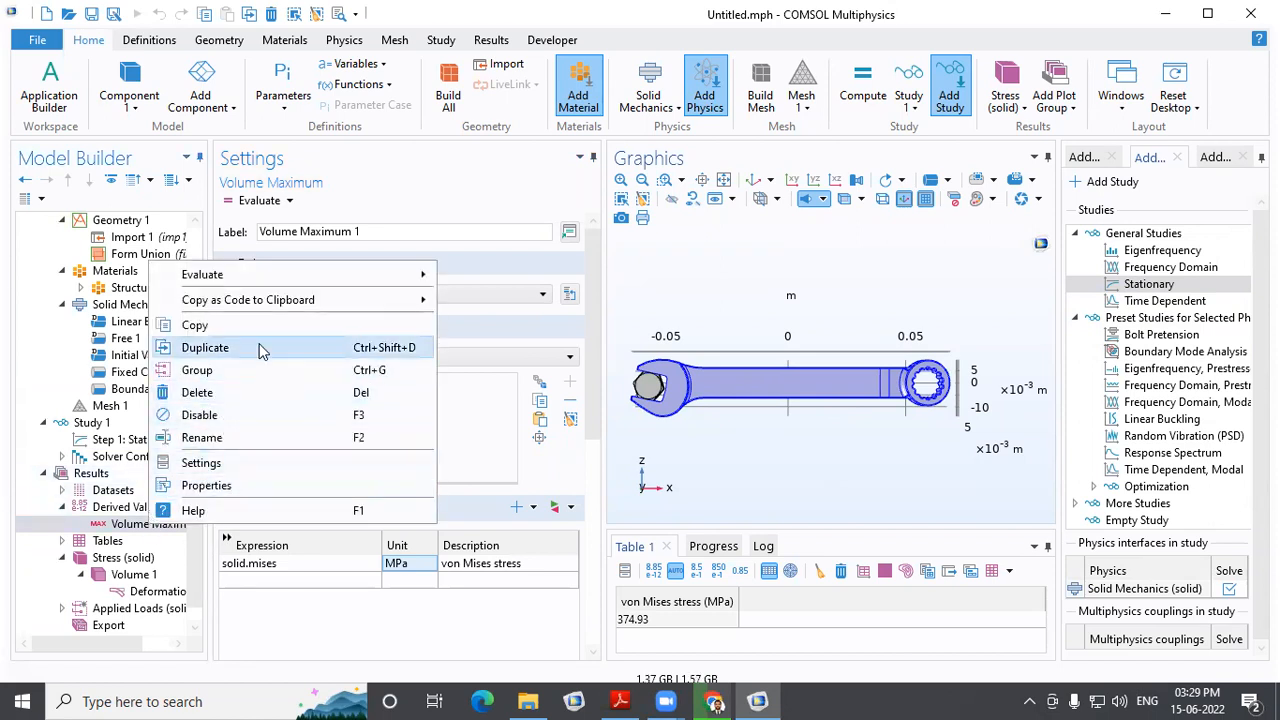
click(257, 348)
click(570, 419)
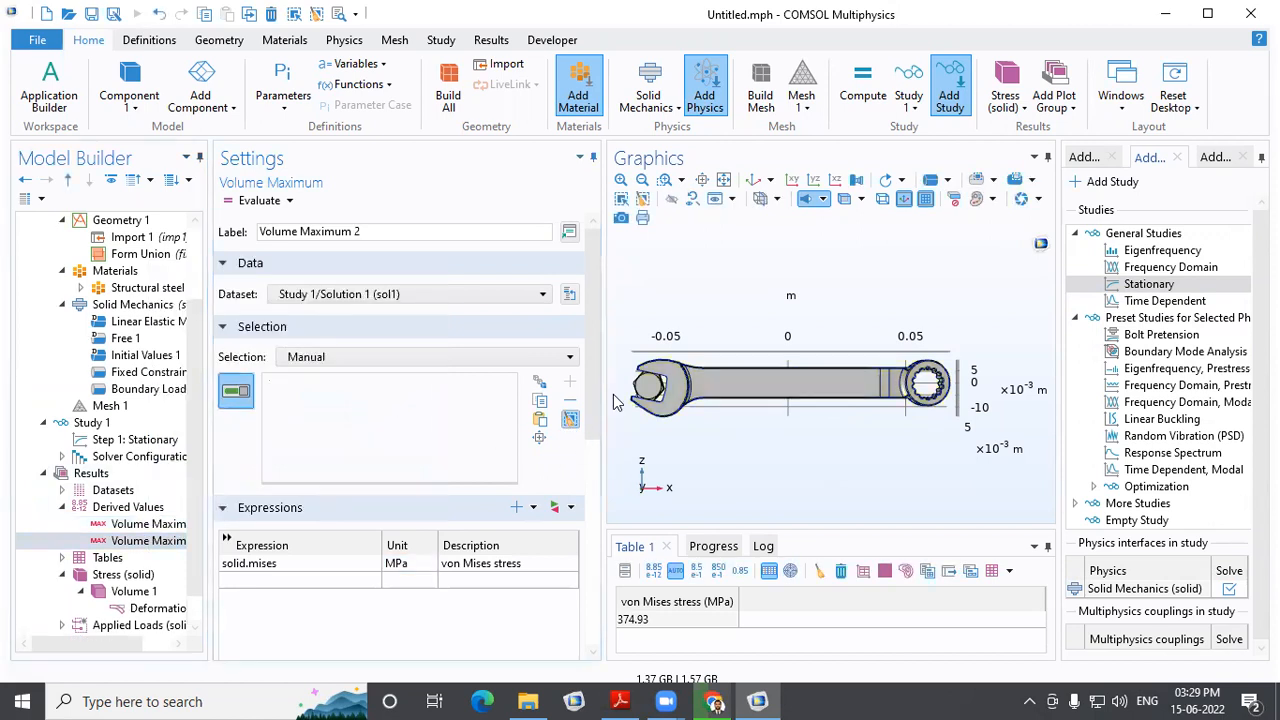
click(652, 392)
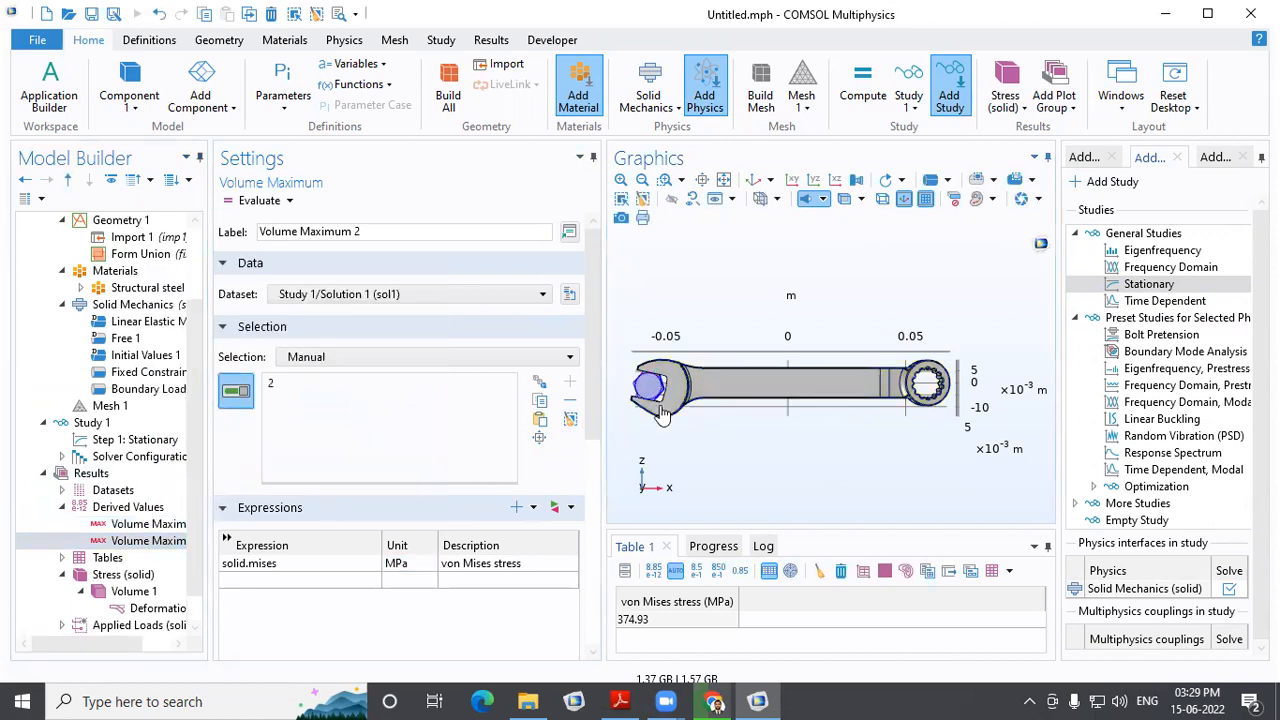
click(262, 201)
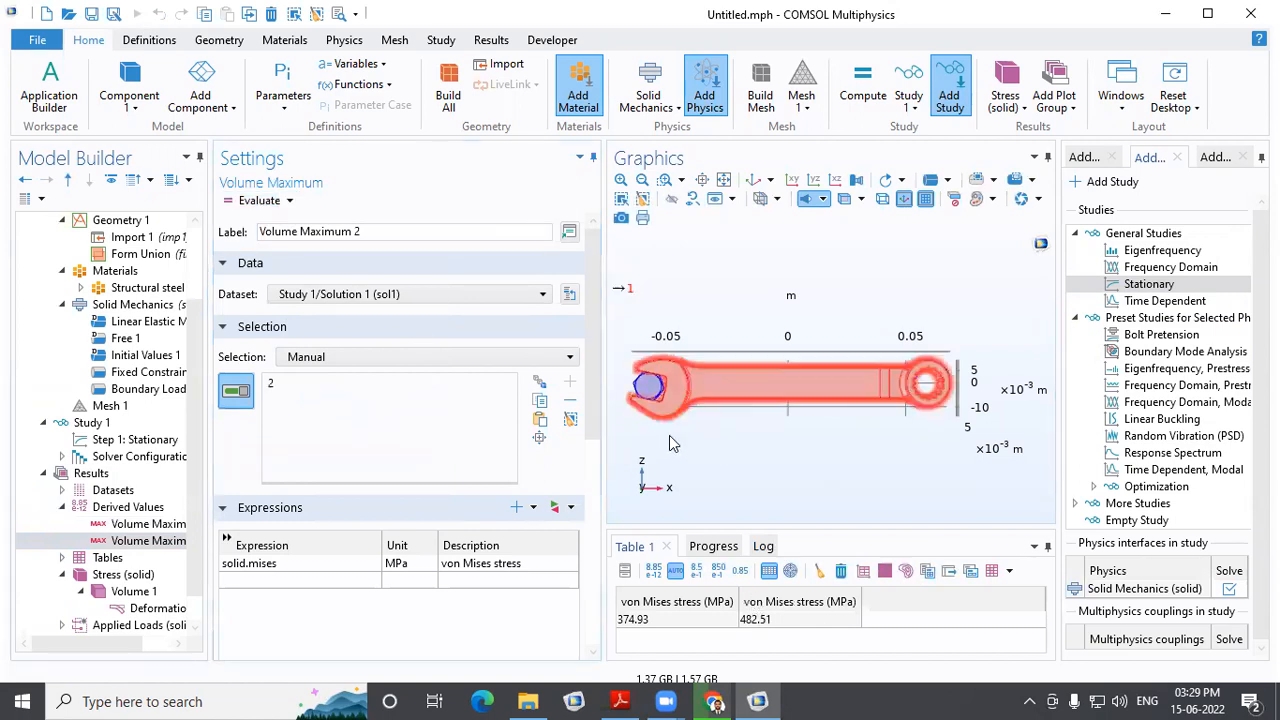
drag(670, 440, 734, 456)
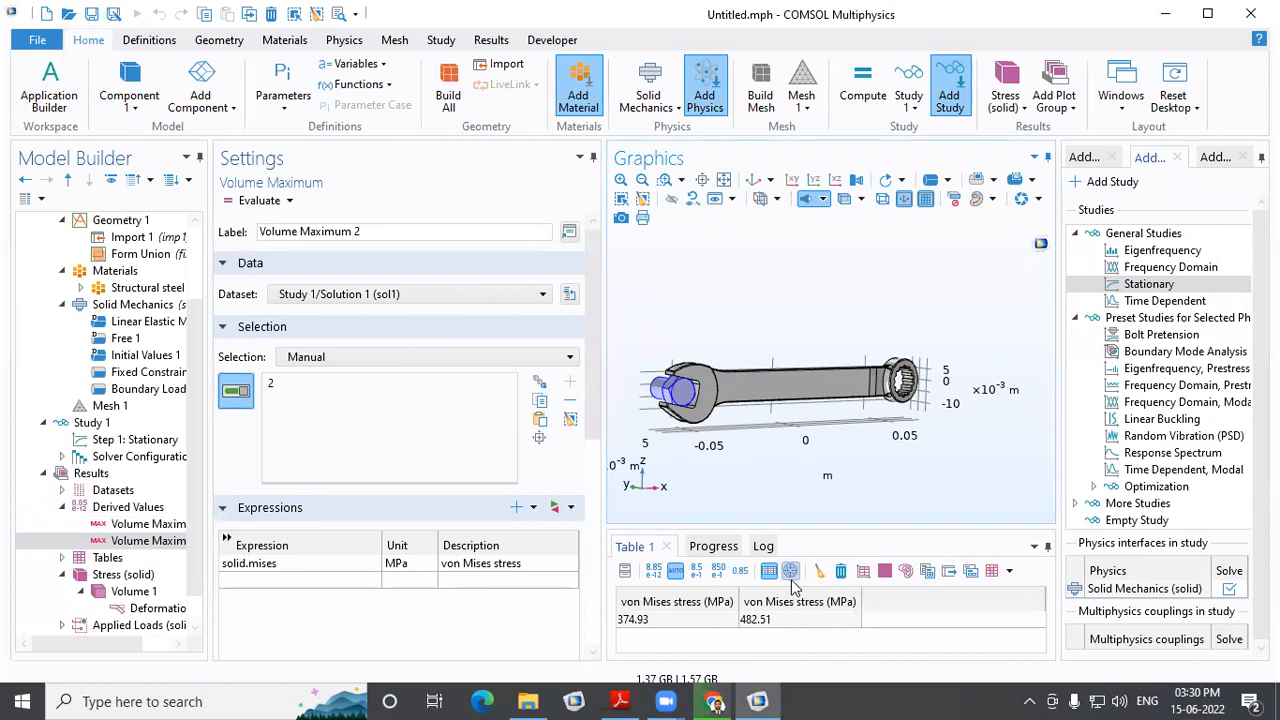
drag(700, 440, 785, 384)
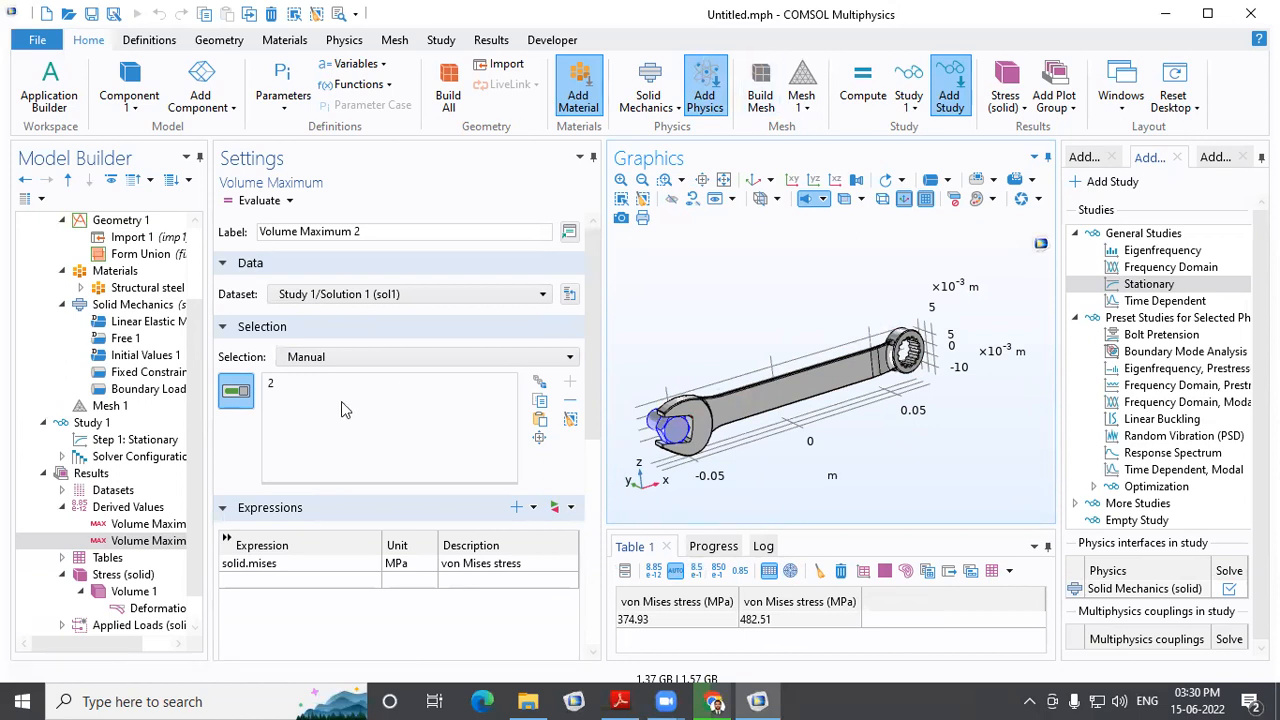
Examine the Fixed Constraint boundary on the bolt's end face in the wrench model
click(148, 373)
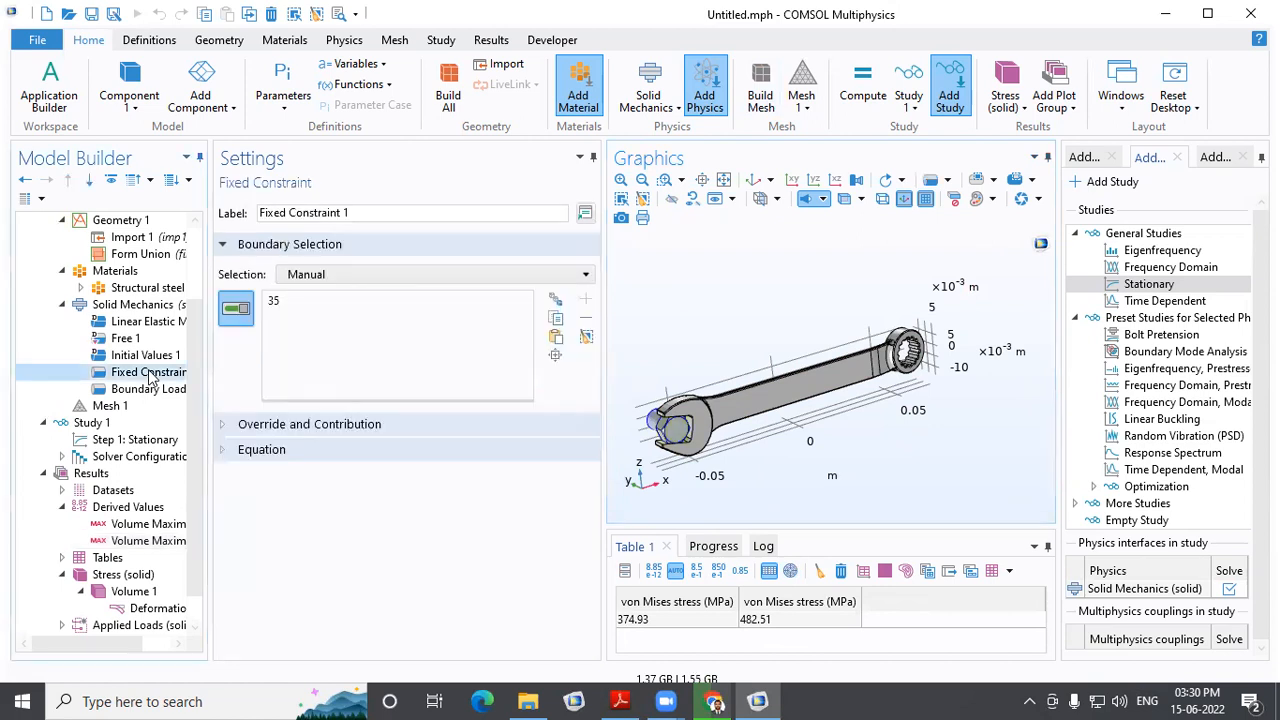
click(147, 310)
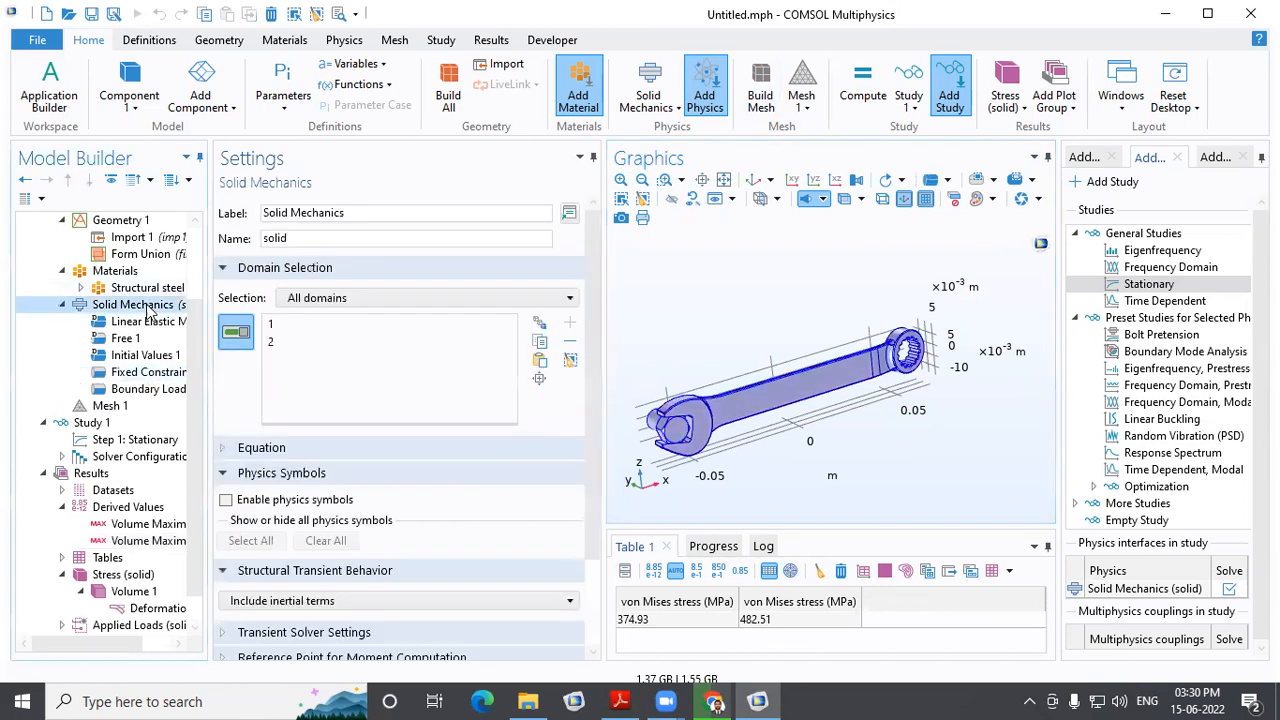
click(160, 372)
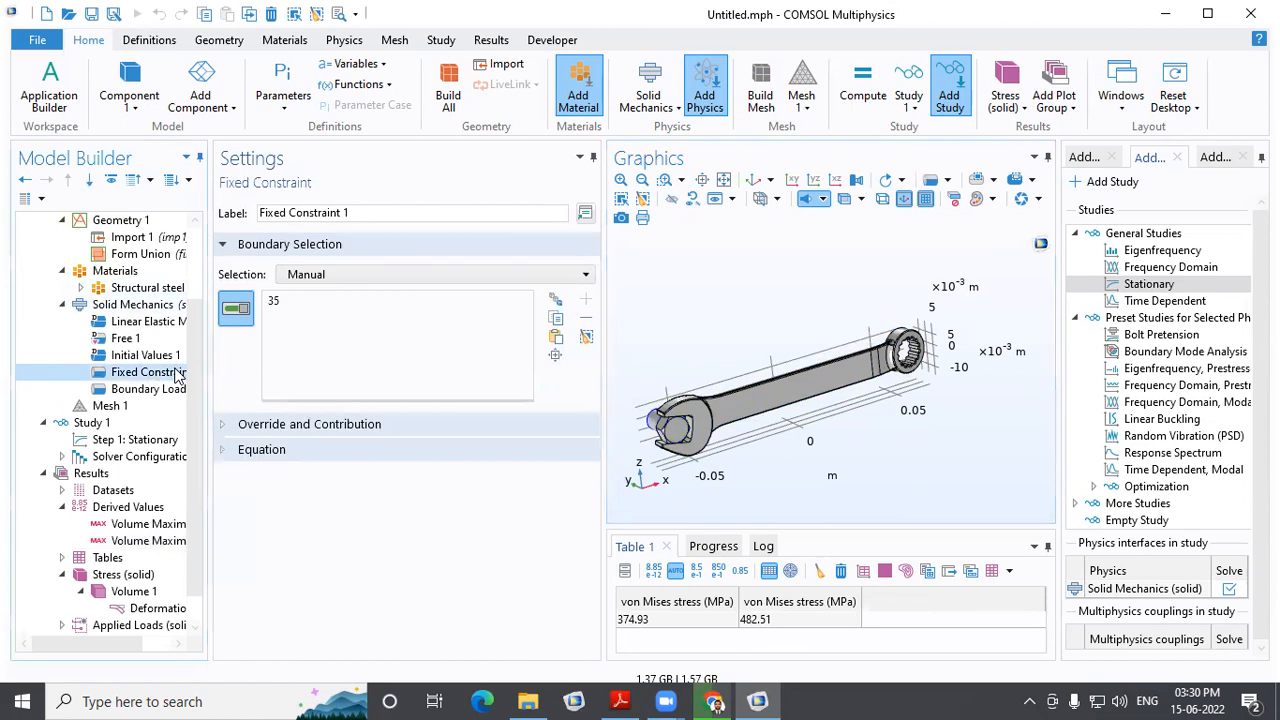
drag(700, 475, 810, 490)
middle_drag(883, 477, 869, 268)
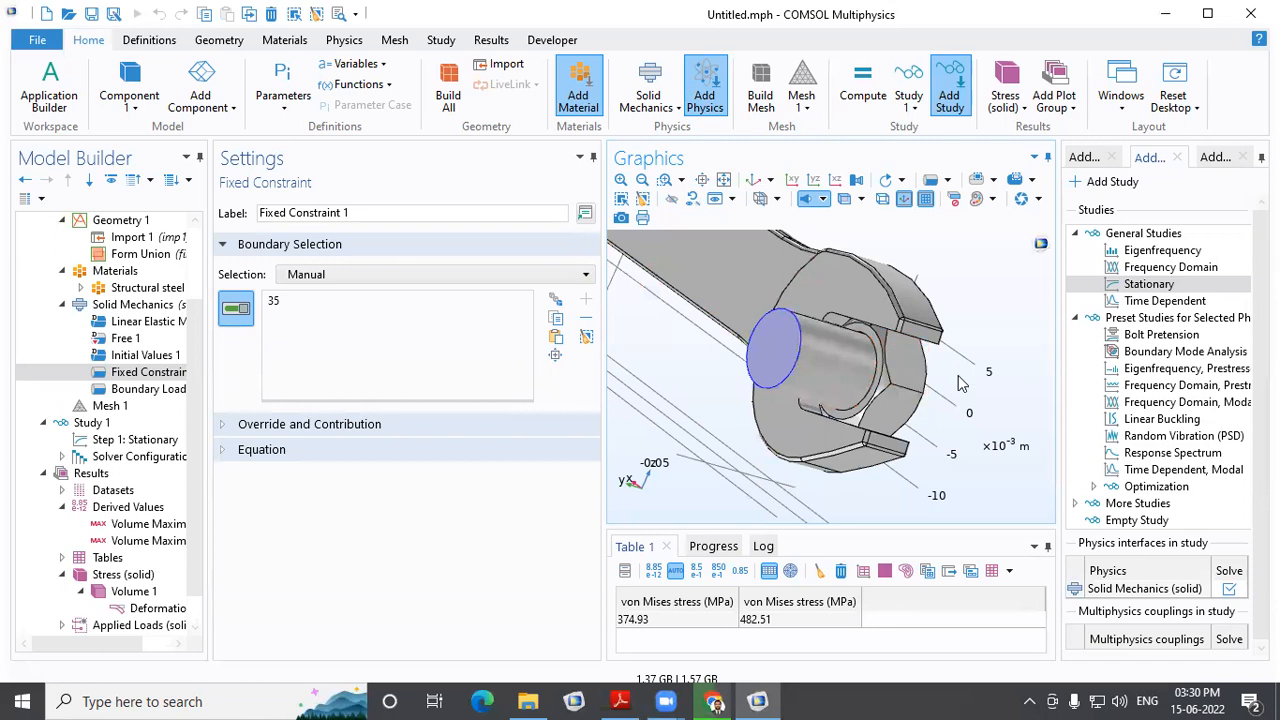
click(753, 180)
scroll(706, 450, up, 10)
drag(1010, 460, 975, 418)
scroll(975, 418, down, 10)
click(753, 180)
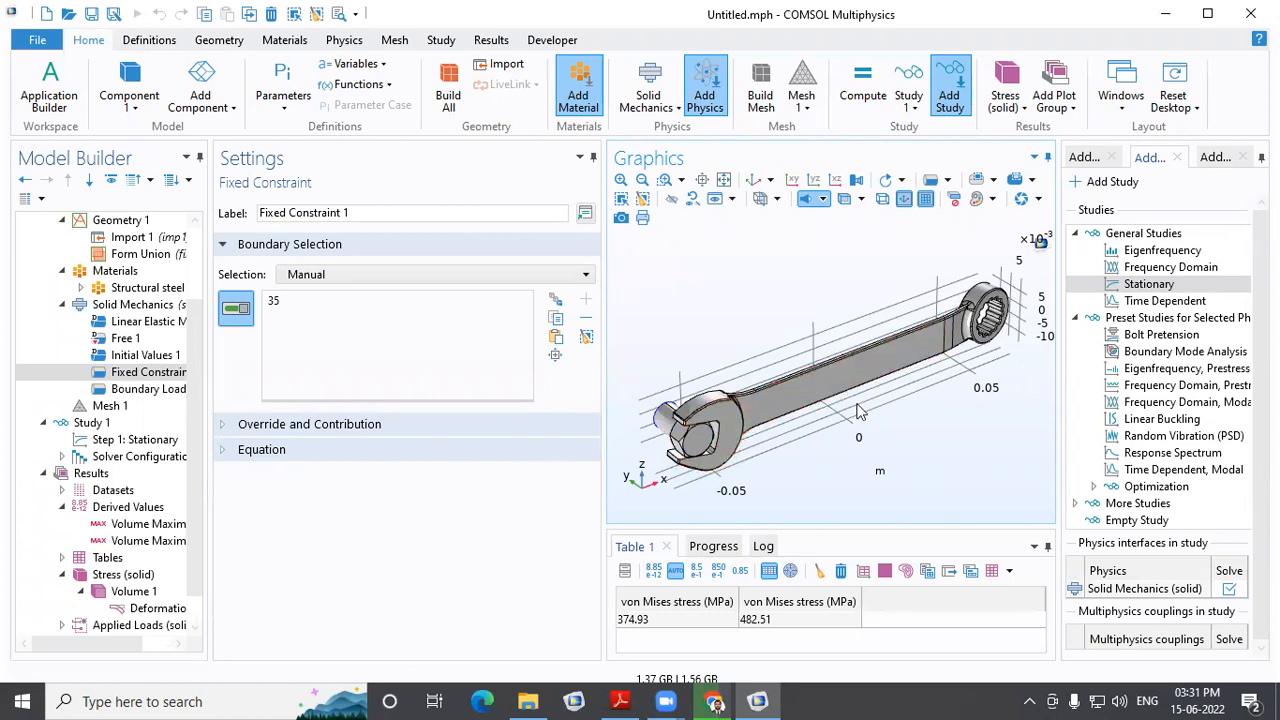
mouse_move(625, 440)
mouse_down()
mouse_move(685, 451)
mouse_move(640, 430)
mouse_up()
Inspect the Boundary Load face at the wrench's ring end, and review the body selections of both volume maximum evaluations
click(140, 389)
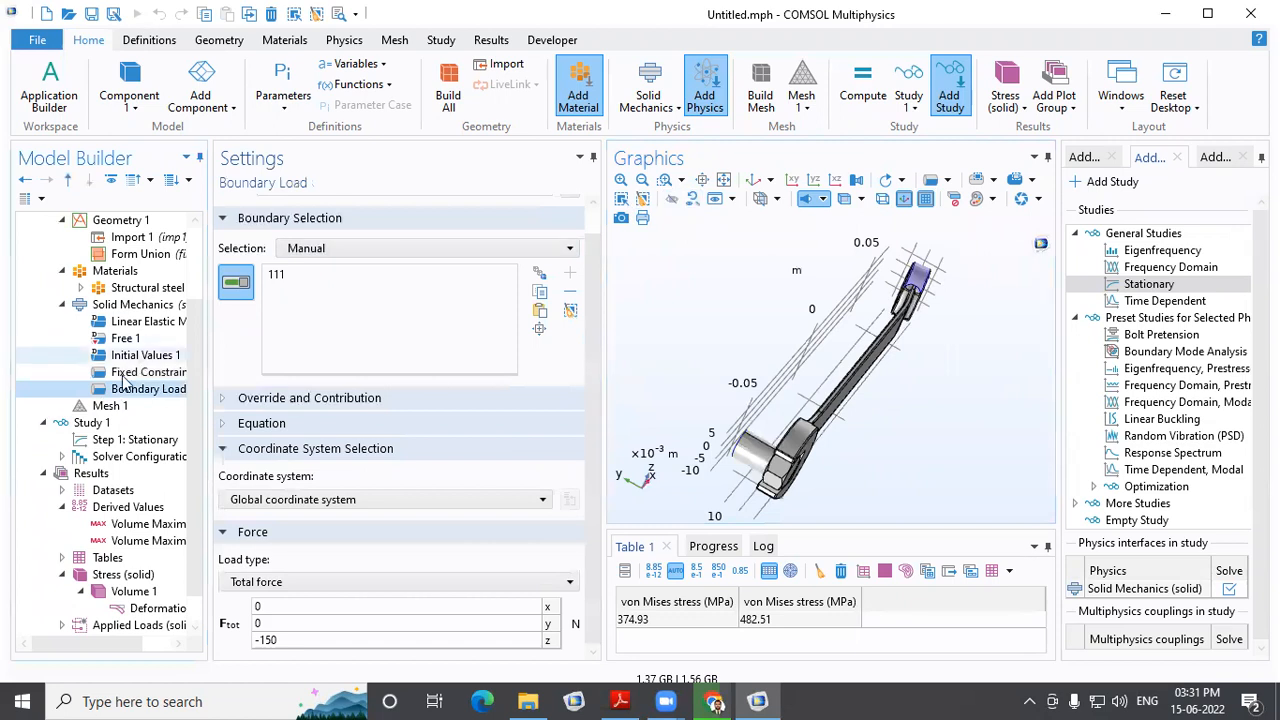
click(753, 180)
scroll(1010, 278, up, 5)
right_drag(930, 360, 877, 371)
drag(878, 371, 822, 557)
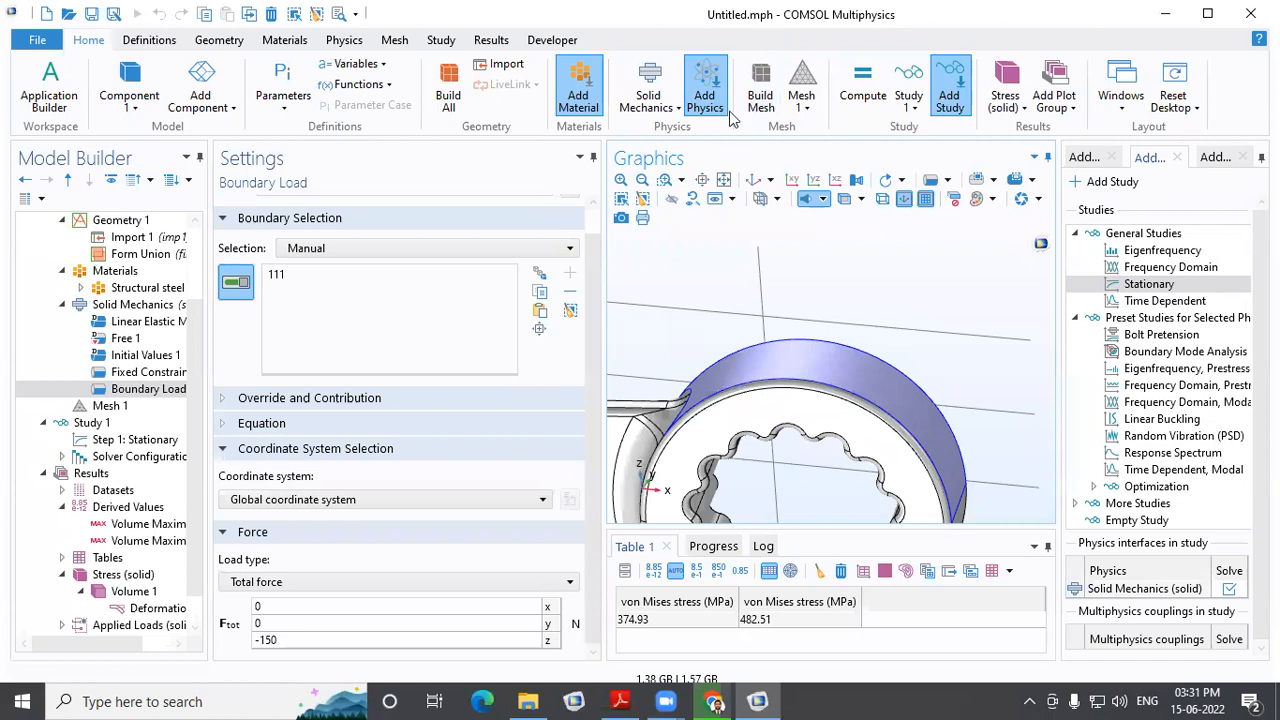
click(752, 182)
click(166, 524)
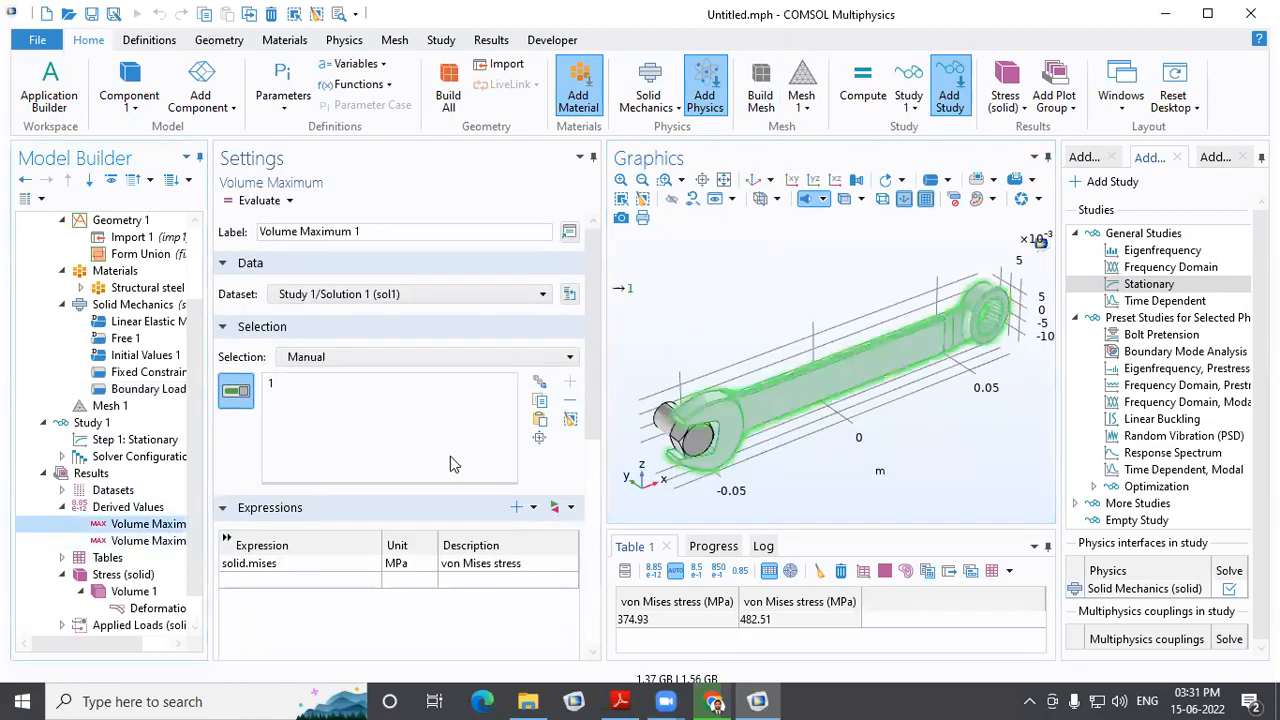
click(150, 541)
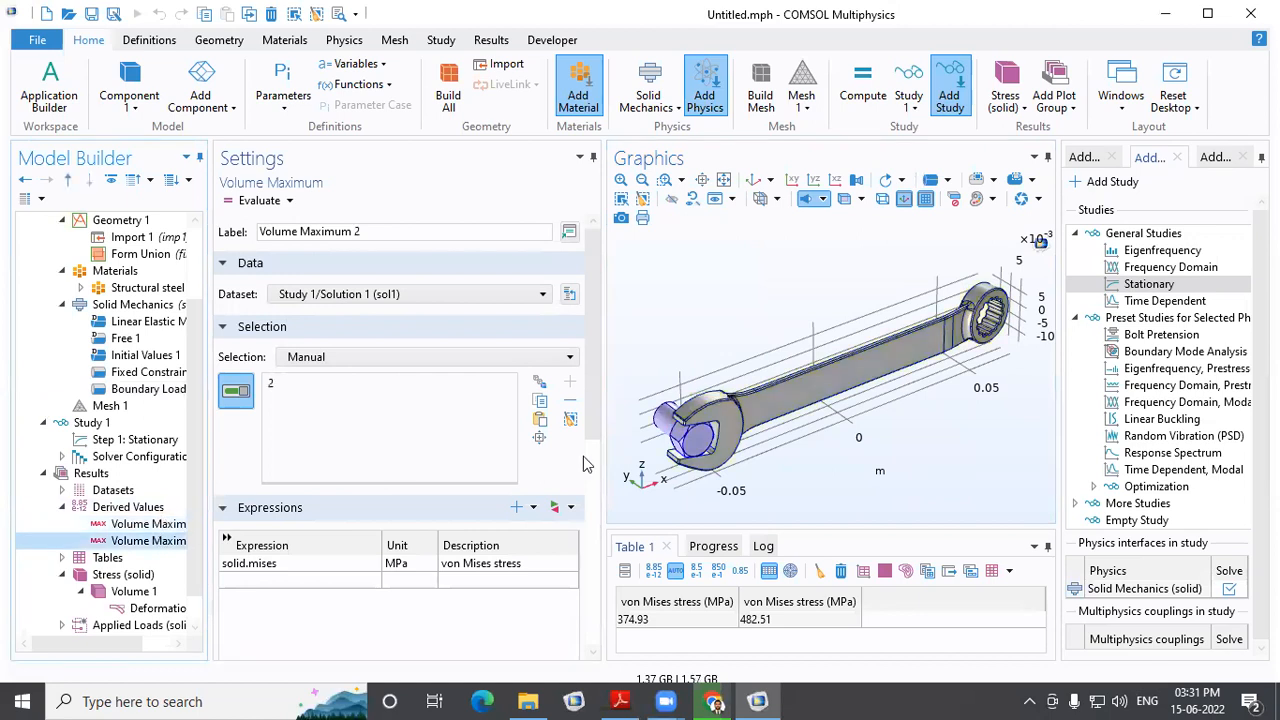
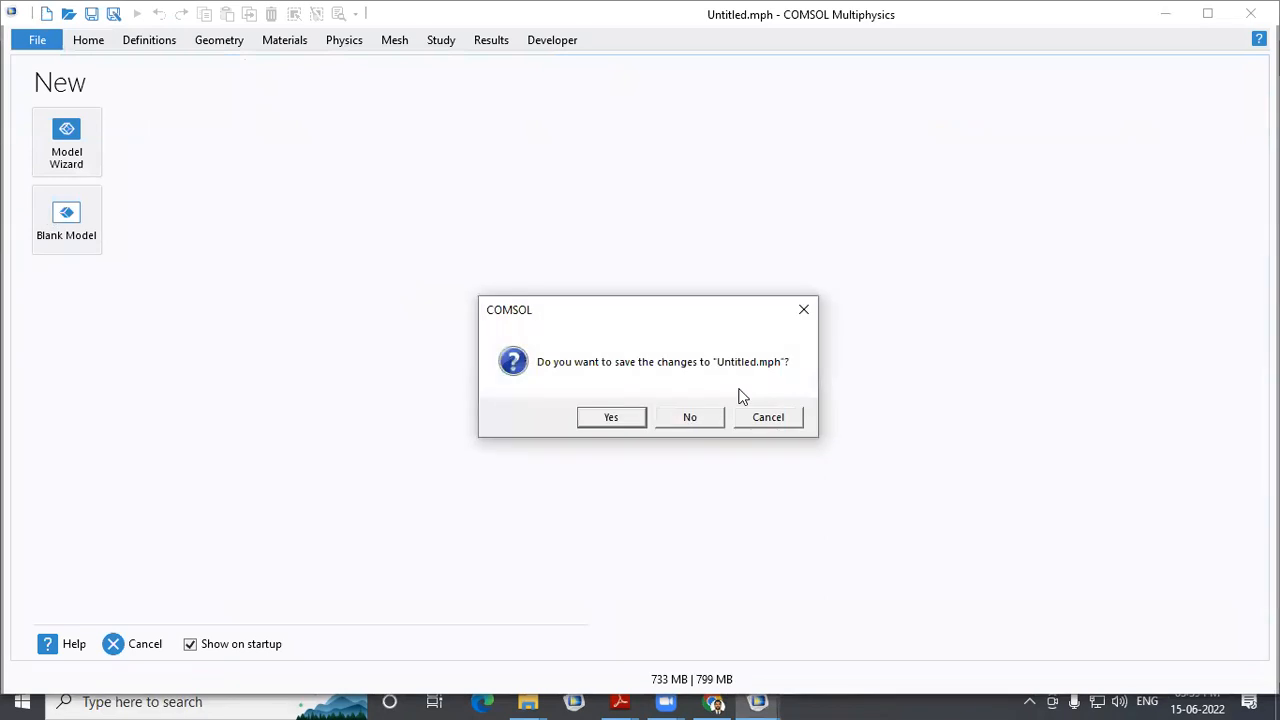
Discard the unsaved changes to Untitled.mph and open the new blank model
click(689, 416)
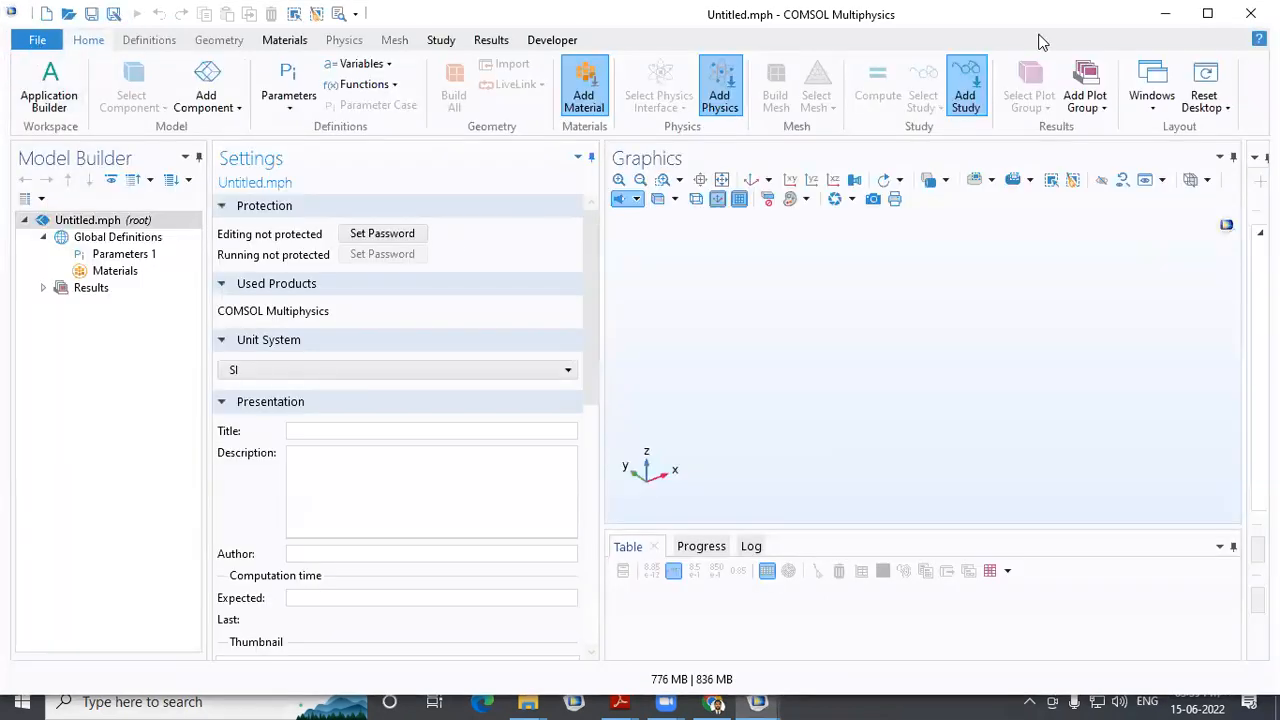
Switch to WhatsApp in Chrome and send the downloaded file heat_sink_geom_sequence (1).mph to the COMSOL FDP 22 group
click(712, 700)
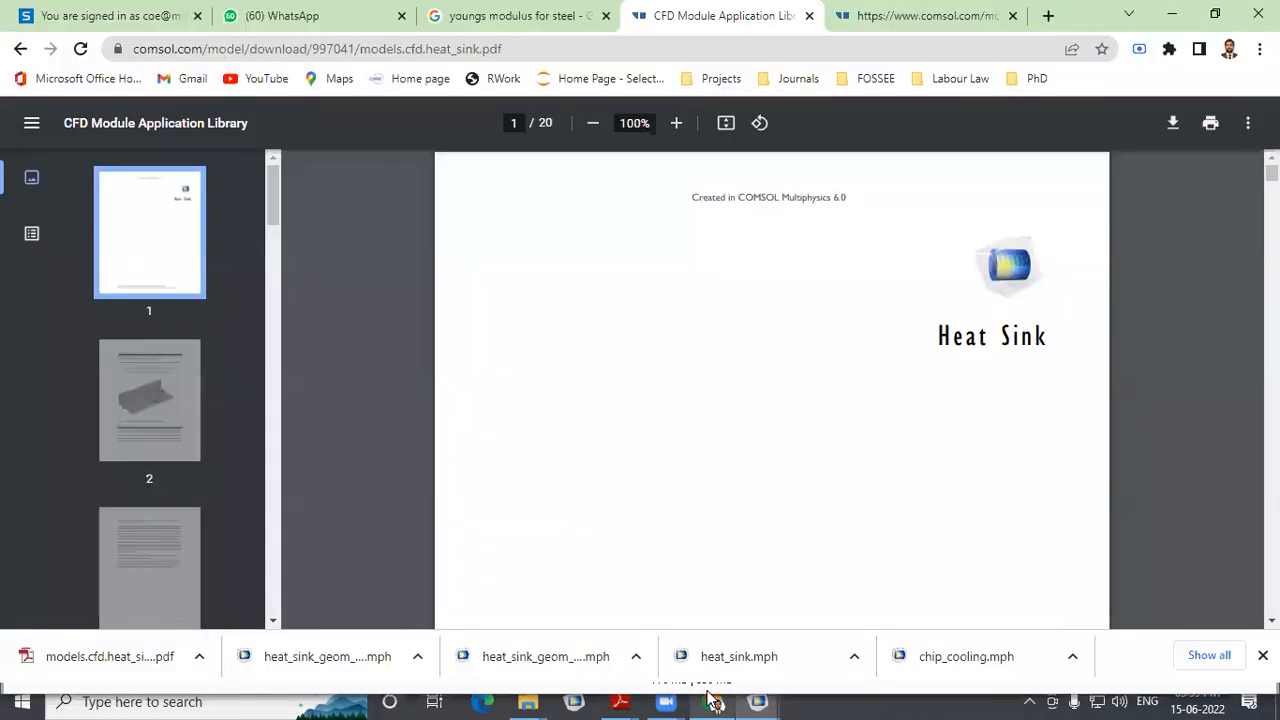
click(305, 16)
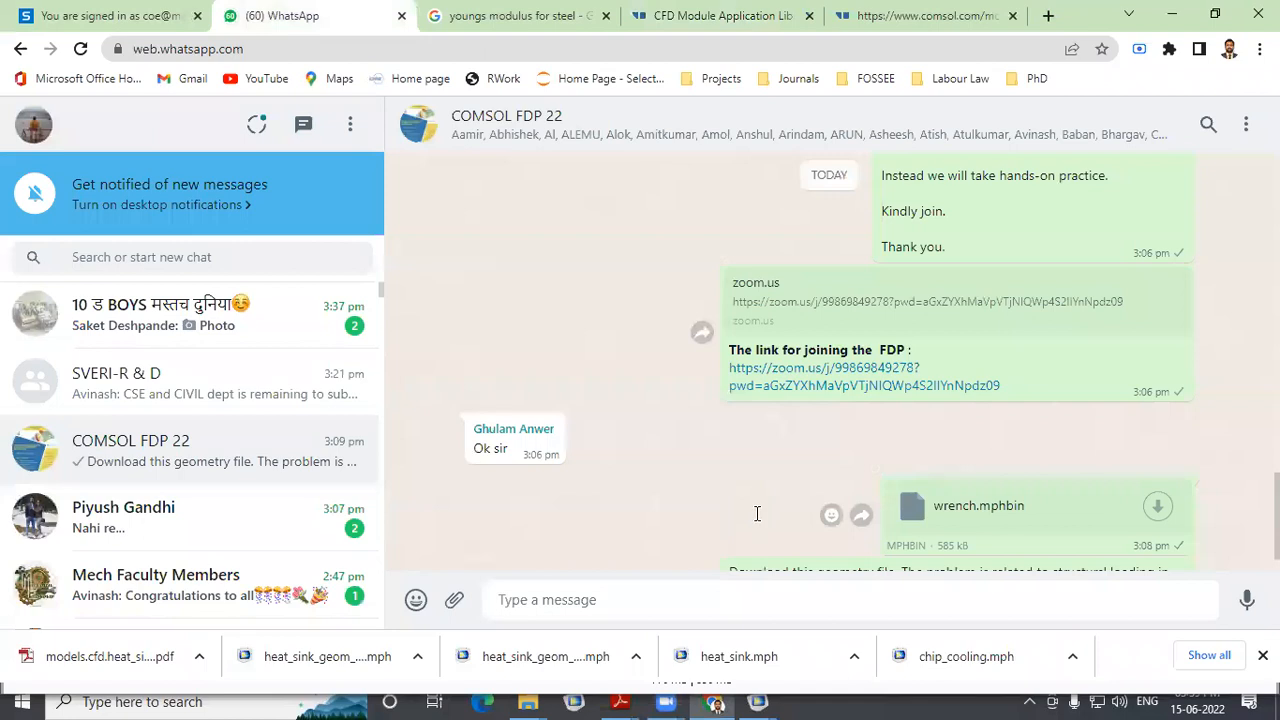
drag(337, 668, 744, 510)
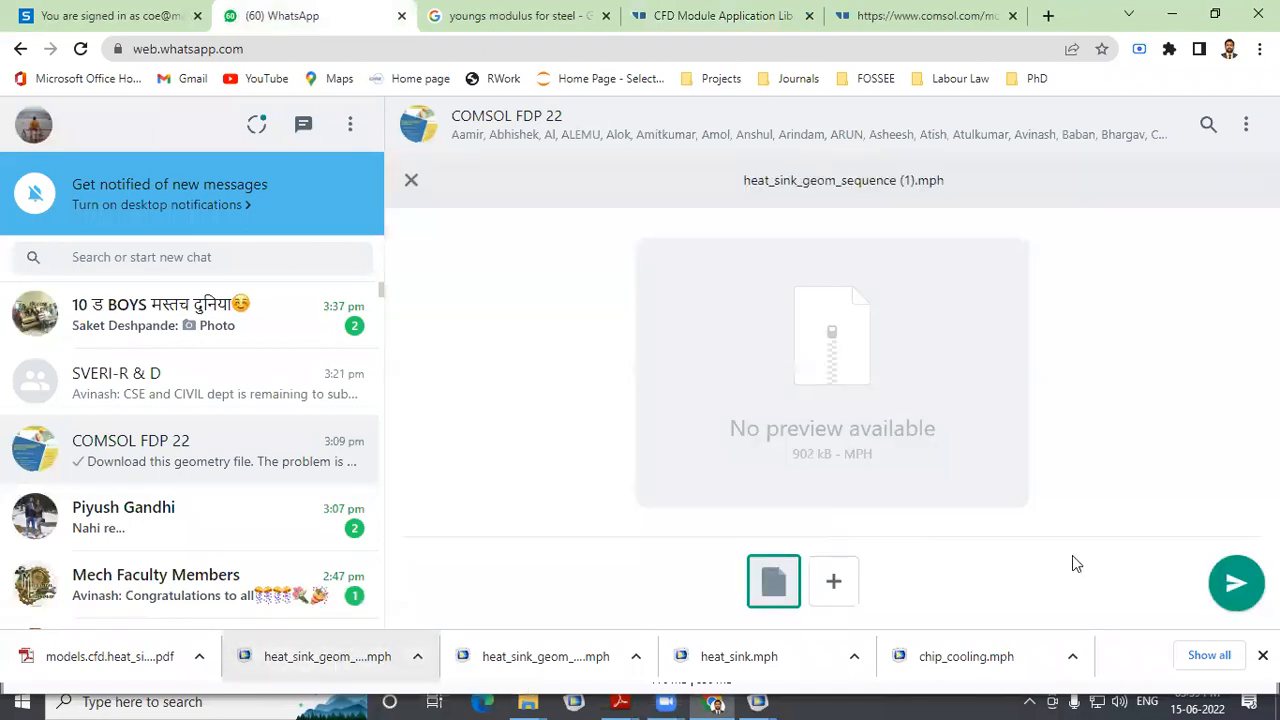
click(1236, 585)
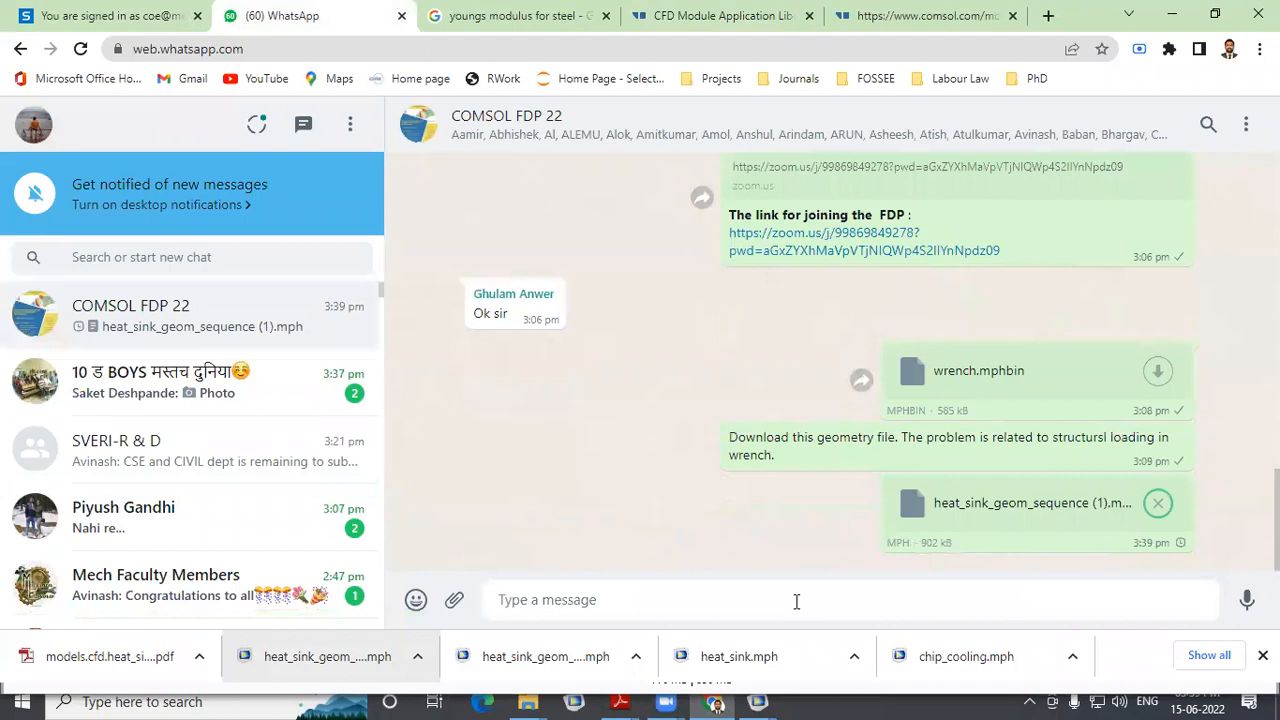
Send the group the message "Download above file for our next problem on electronic chip cooling ." with "Thank you." on a separate line
text(Downlo)
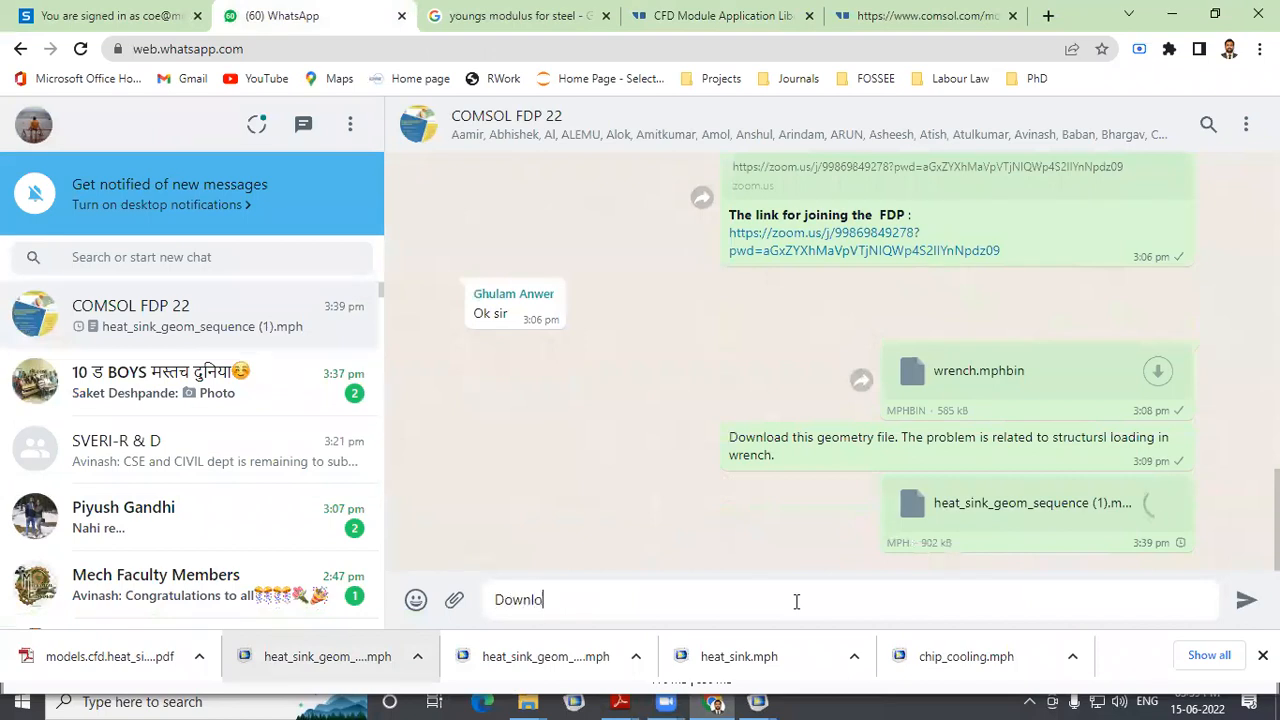
text(ad )
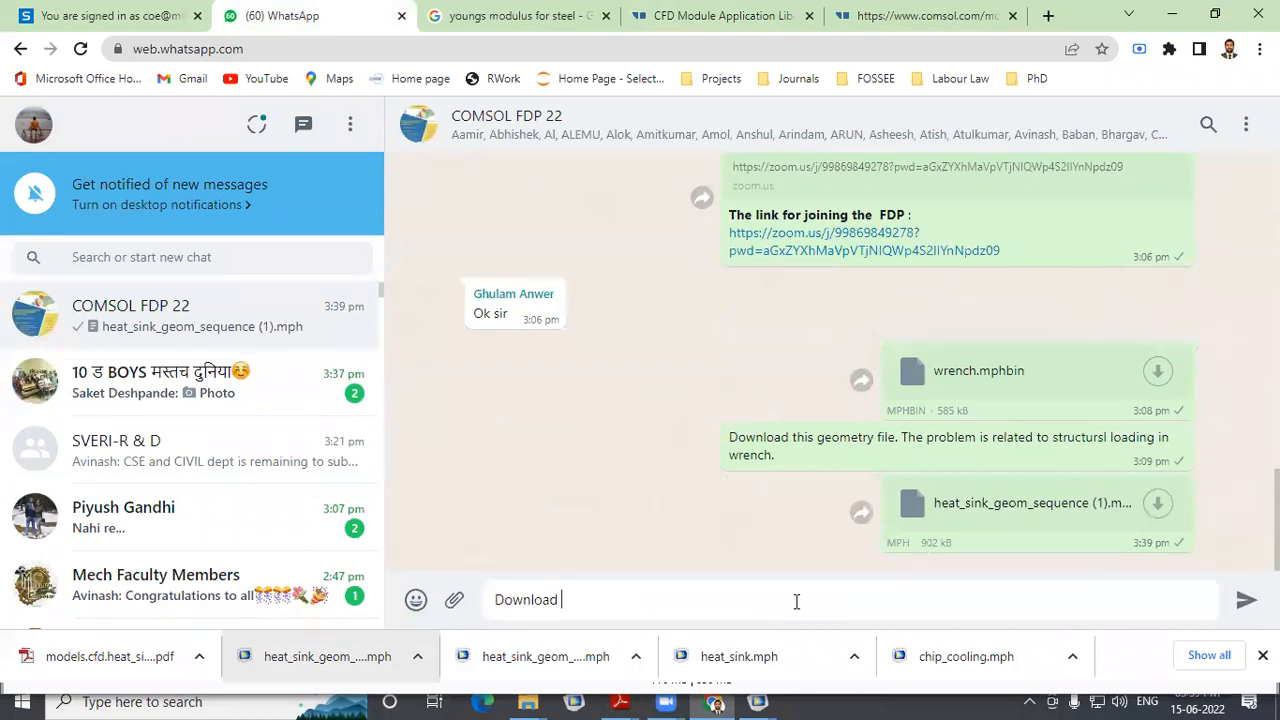
text(above file for our next problem on electriconic chi)
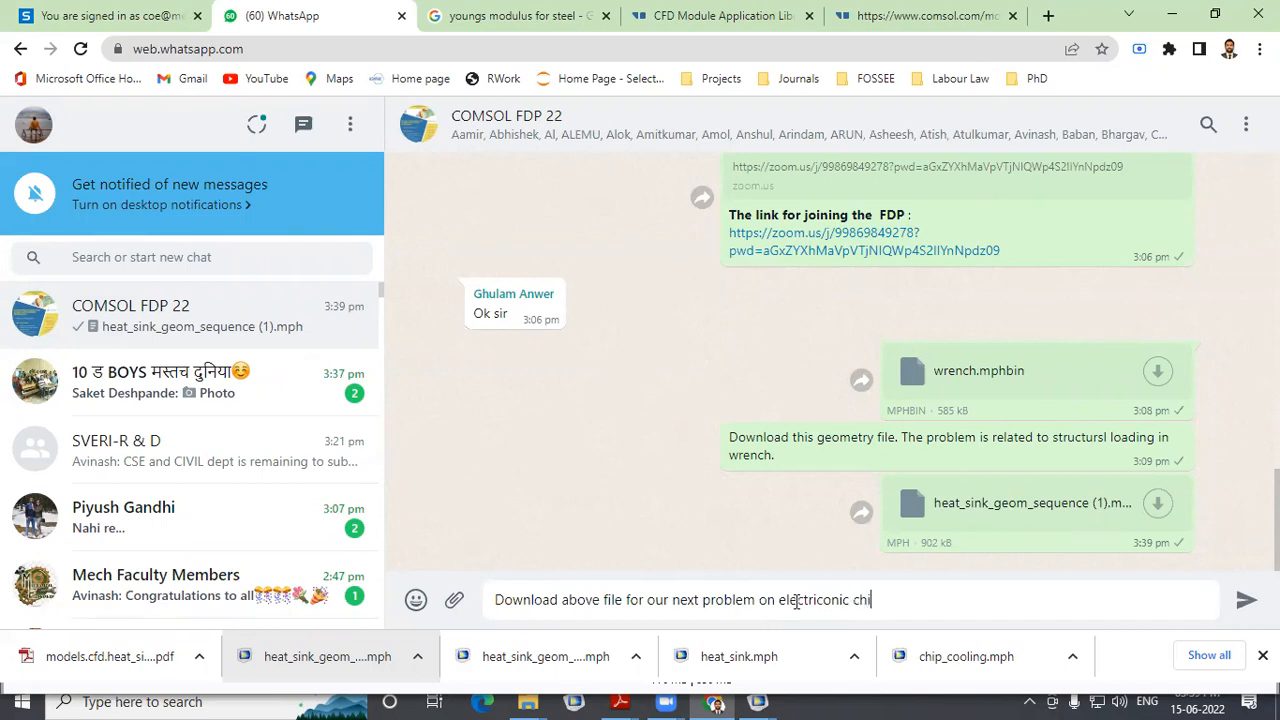
text(p cooling .)
key(shift+Return)
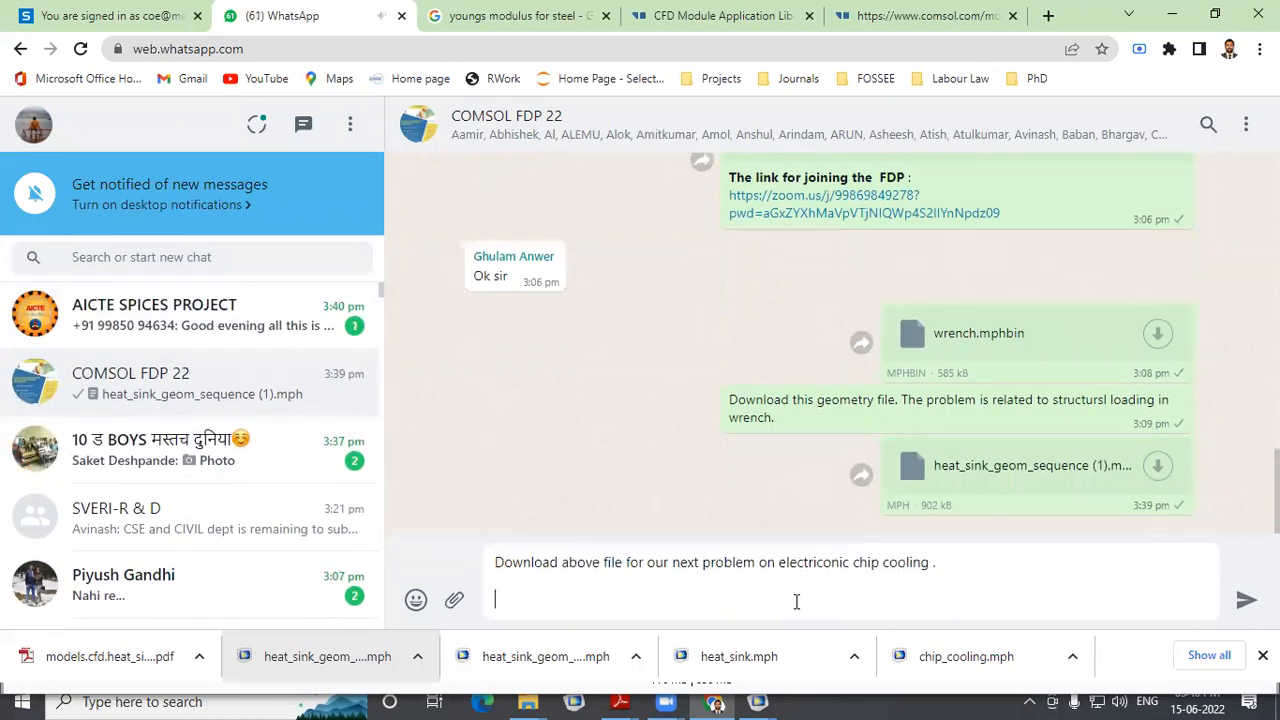
text(Thank you)
click(826, 565)
key(BackSpace)
key(BackSpace)
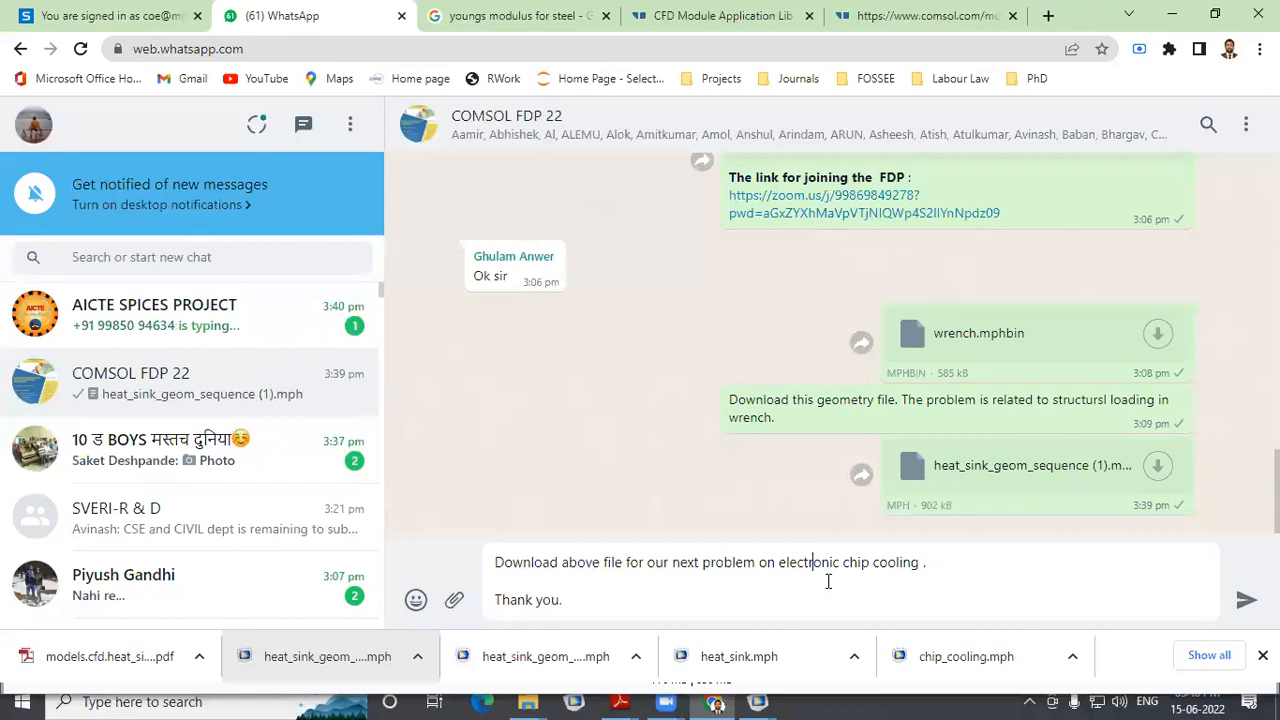
click(1246, 600)
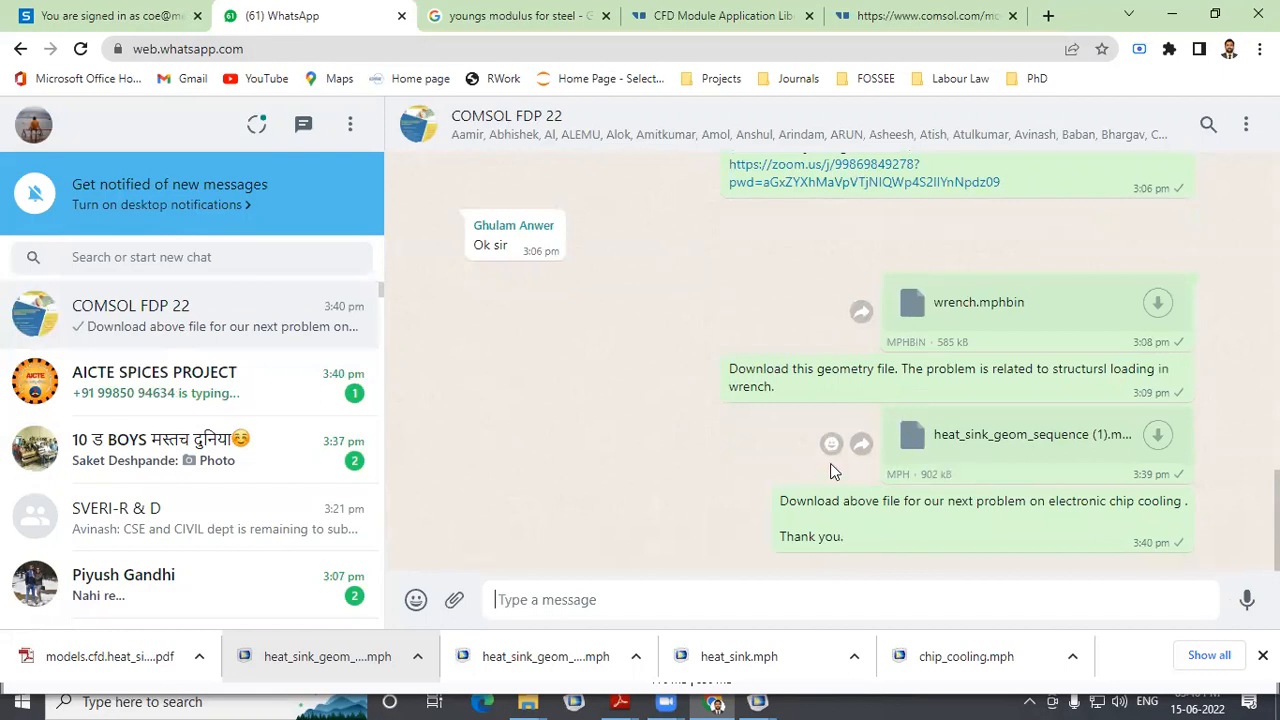
Switch to the Untitled.mph window in COMSOL Multiphysics and add a 3D component to the blank model
click(760, 700)
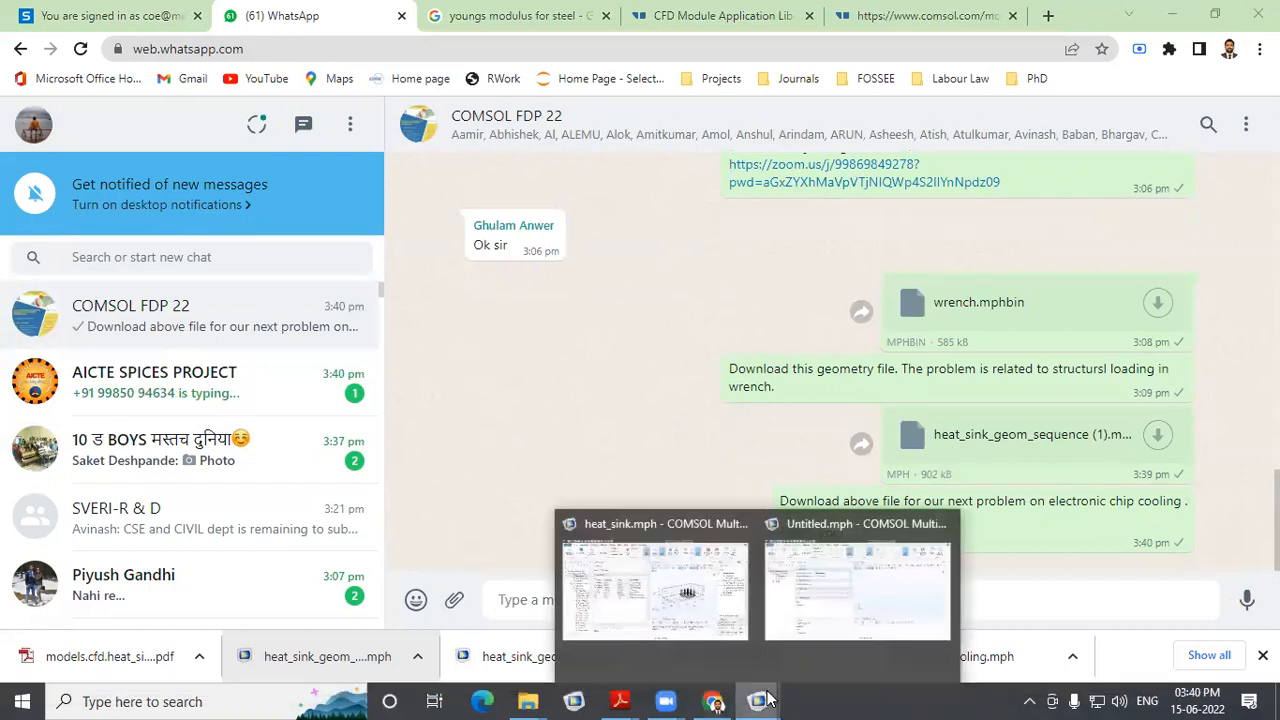
click(817, 624)
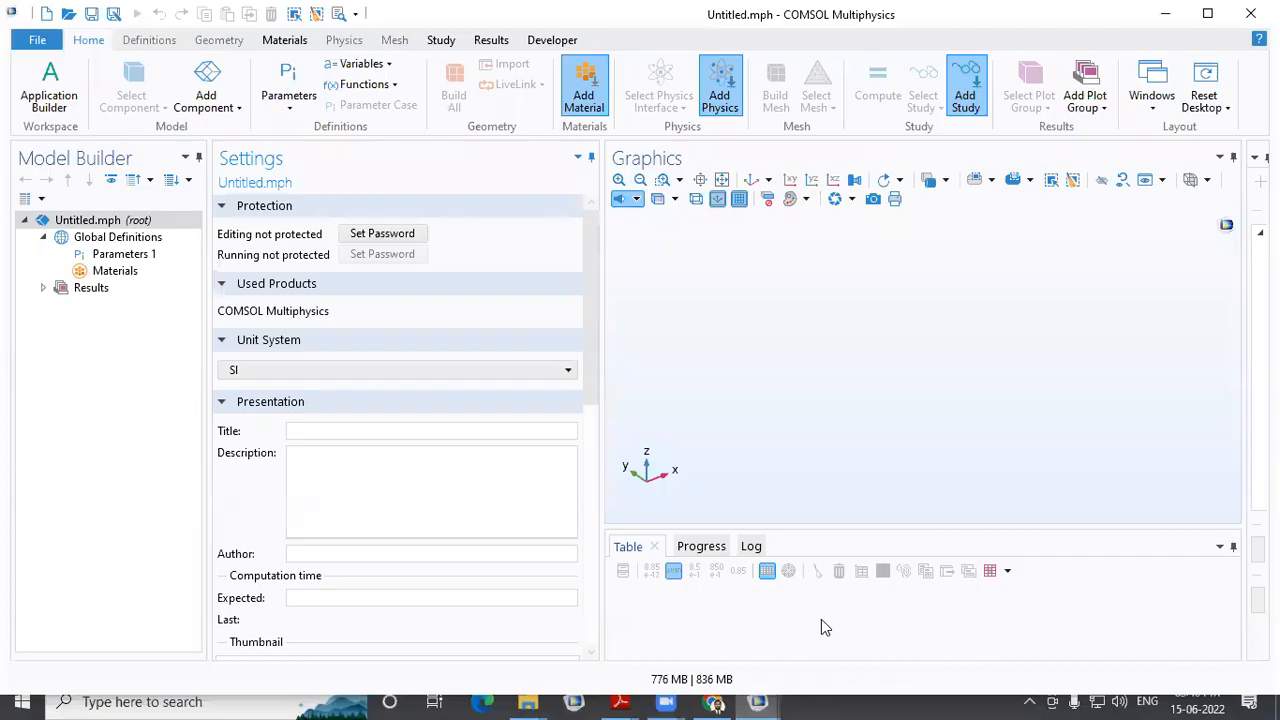
click(1212, 15)
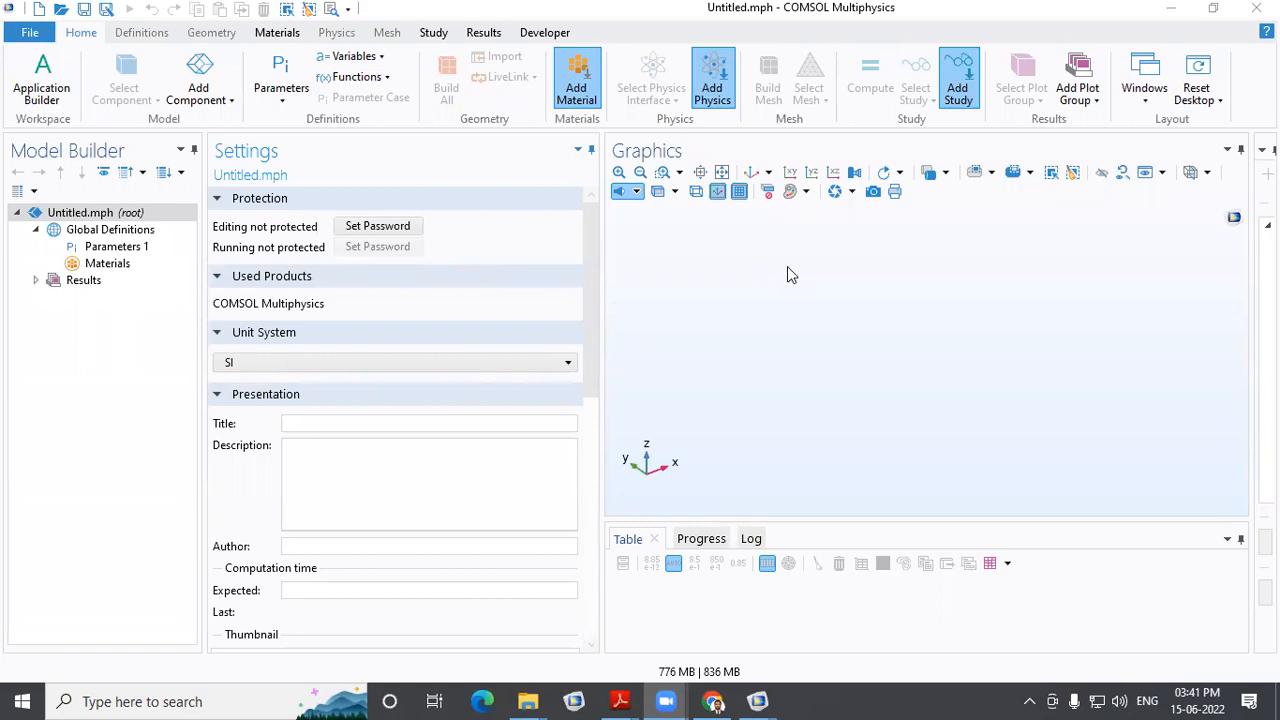
click(211, 106)
click(216, 124)
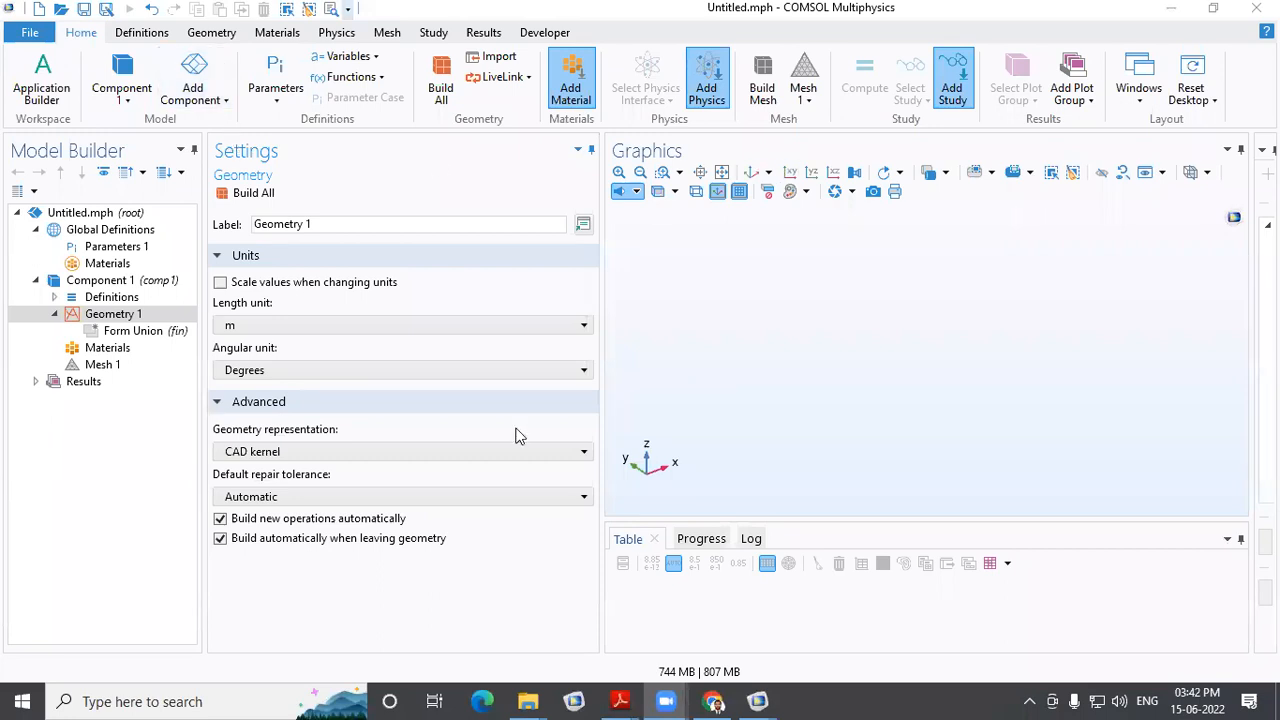
click(210, 106)
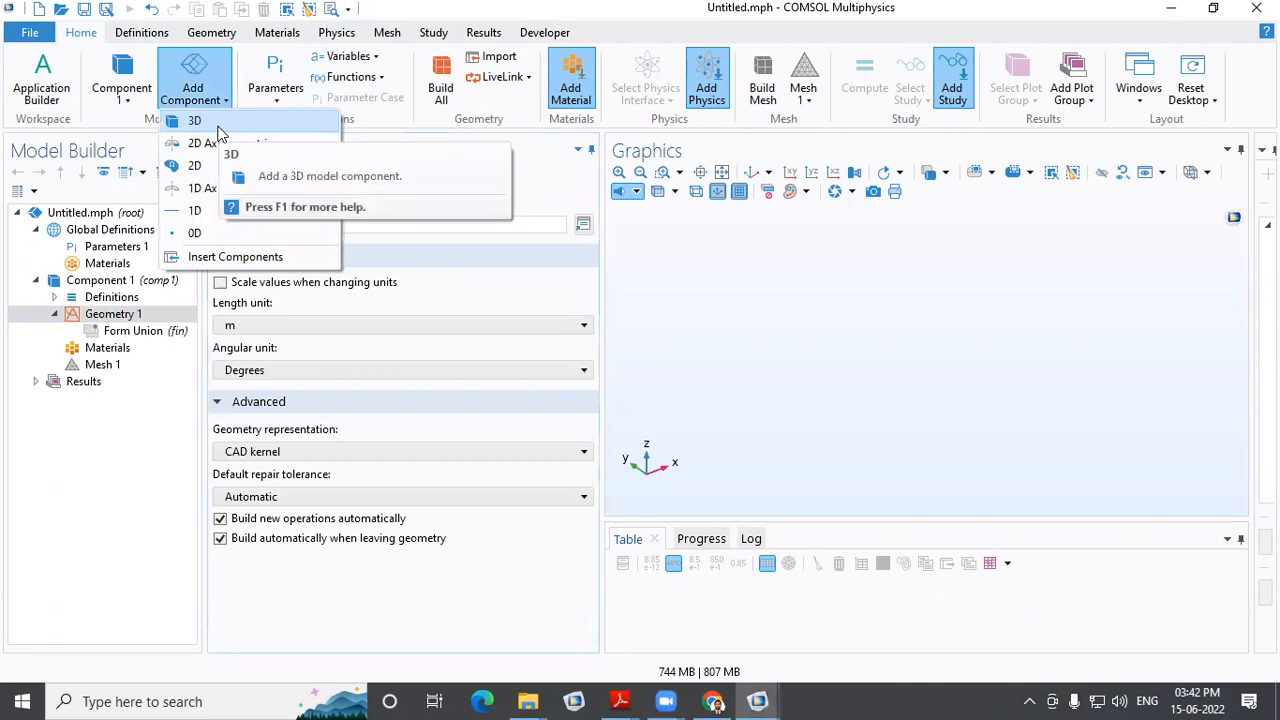
click(140, 434)
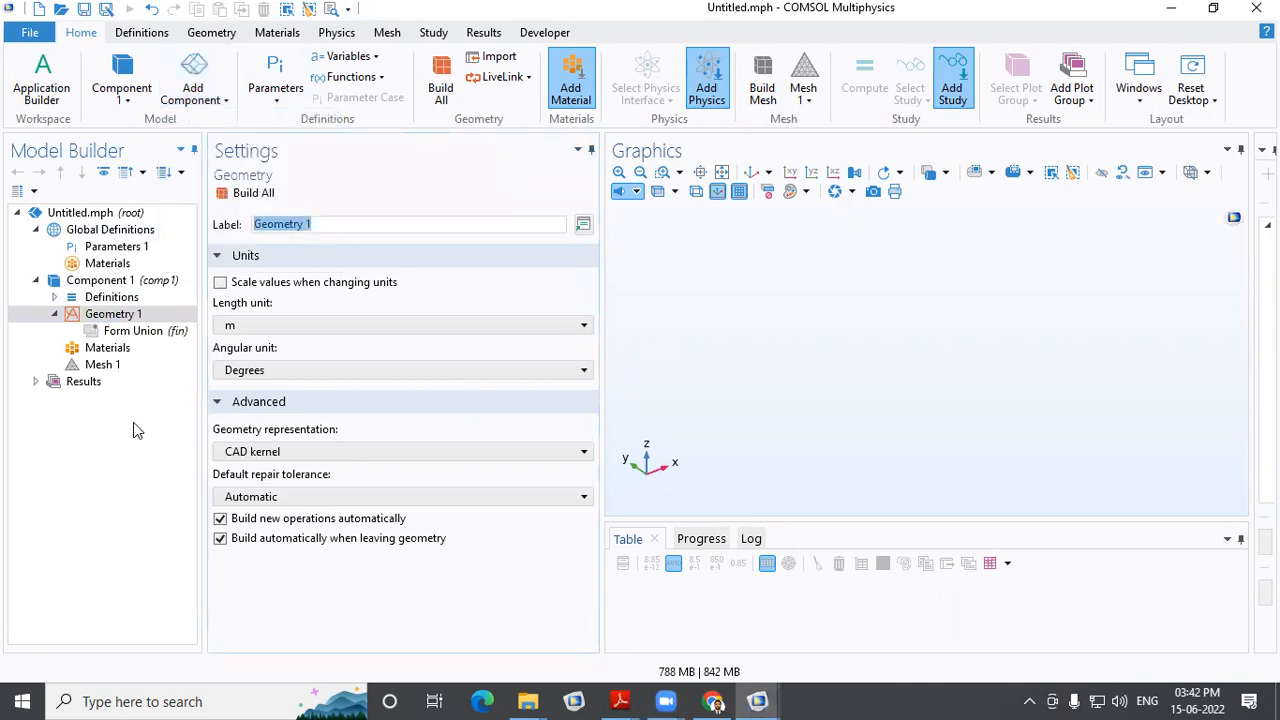
Insert the geometry sequence from heat_sink_geom_sequence (1).mph in the Downloads folder into Geometry 1
click(157, 318)
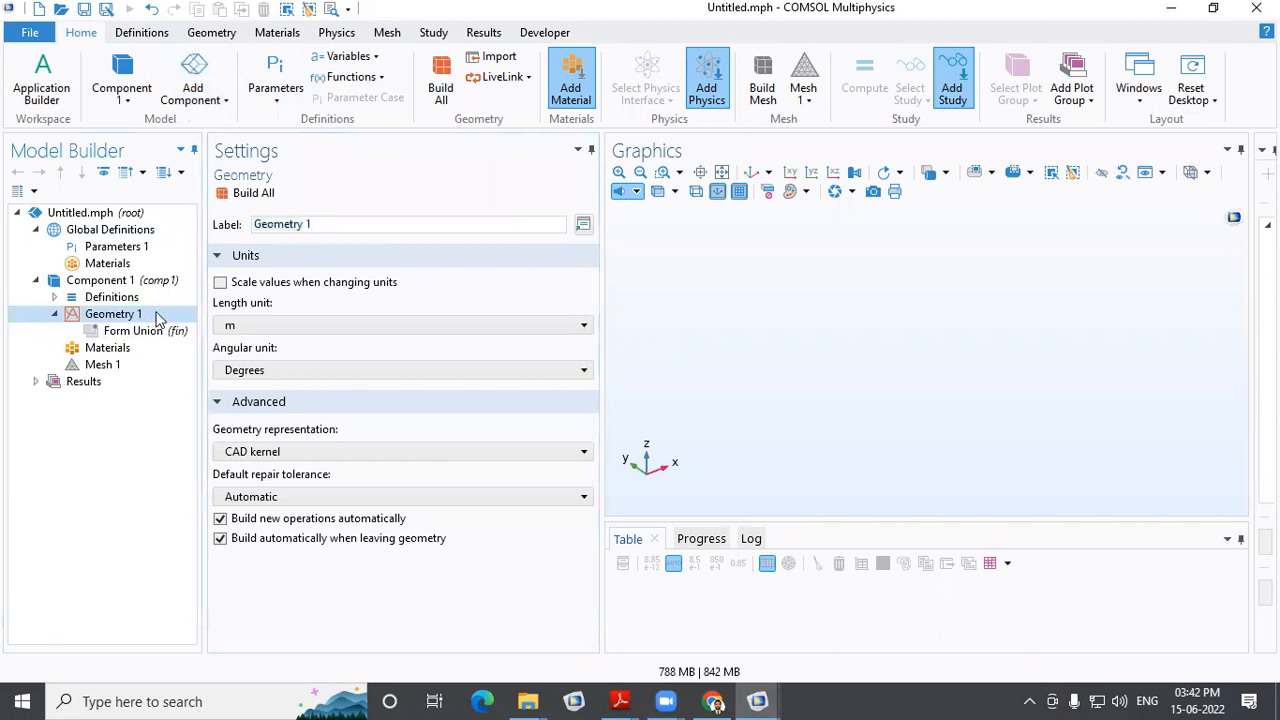
right_click(157, 318)
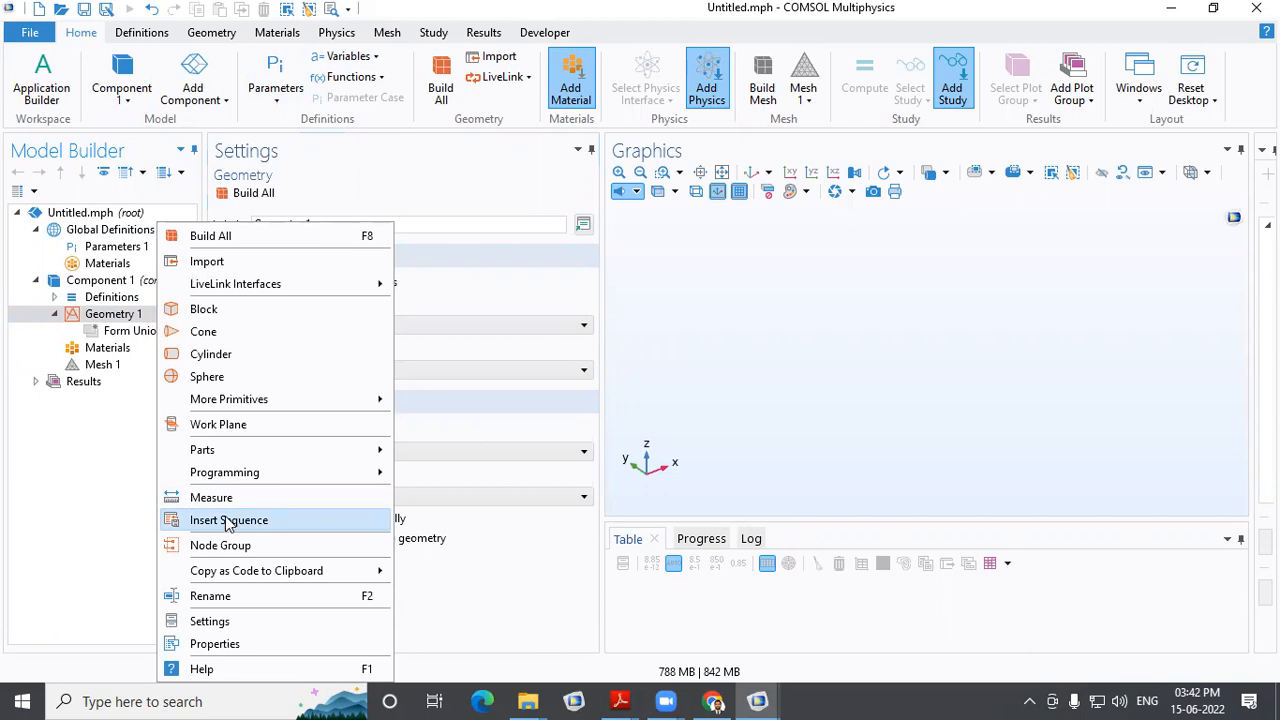
click(229, 521)
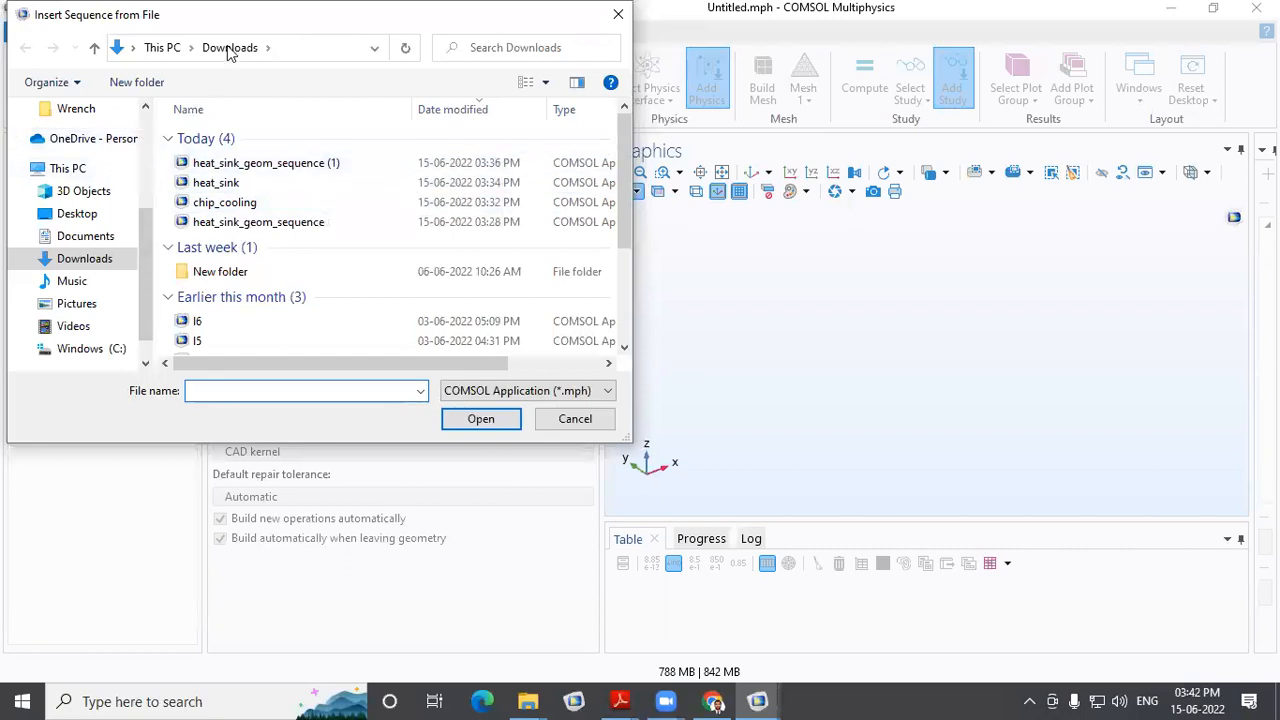
click(238, 166)
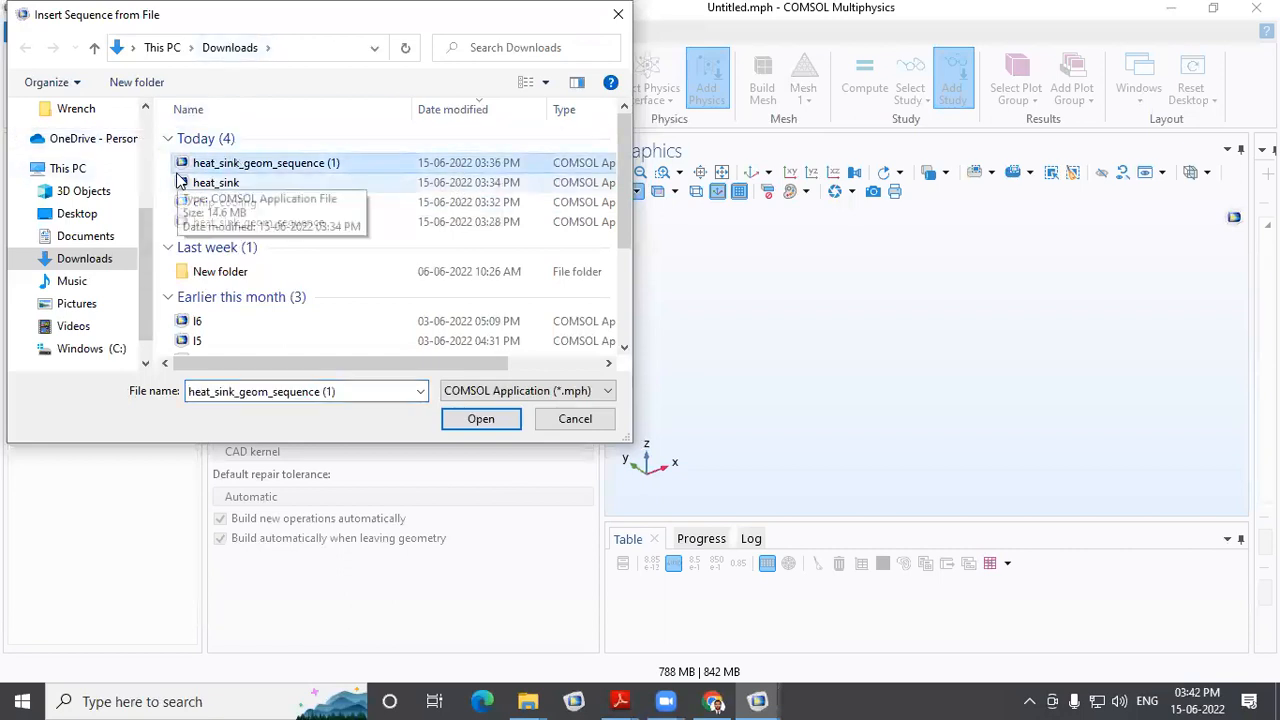
click(504, 422)
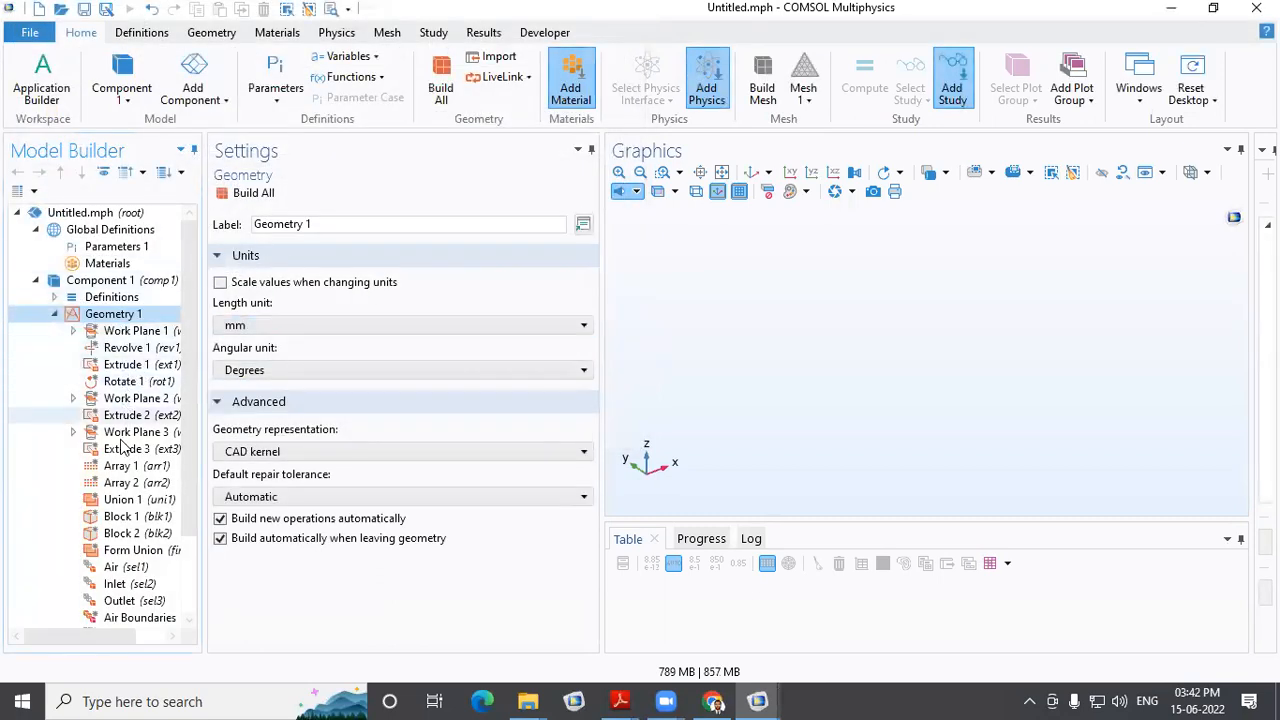
Build the complete Geometry 1 sequence, accepting a rebuild with the COMSOL kernel instead of the CAD kernel
scroll(115, 370, down, 2)
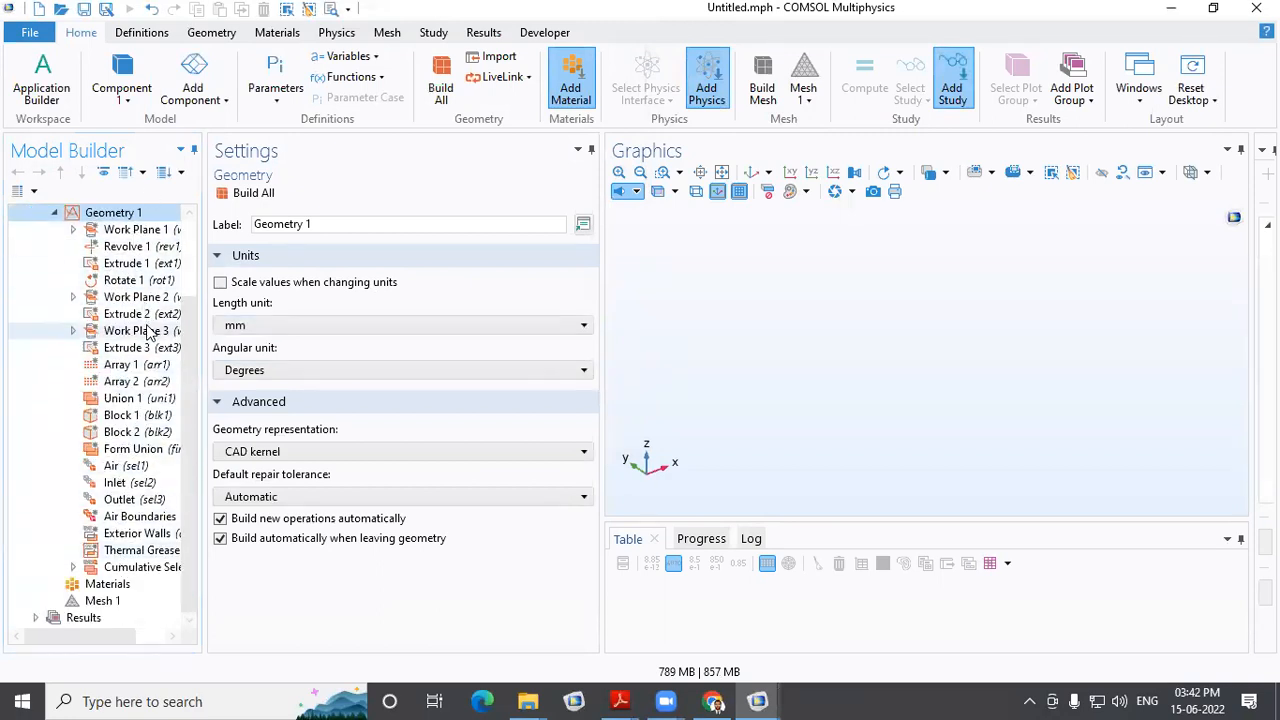
scroll(143, 329, up, 1)
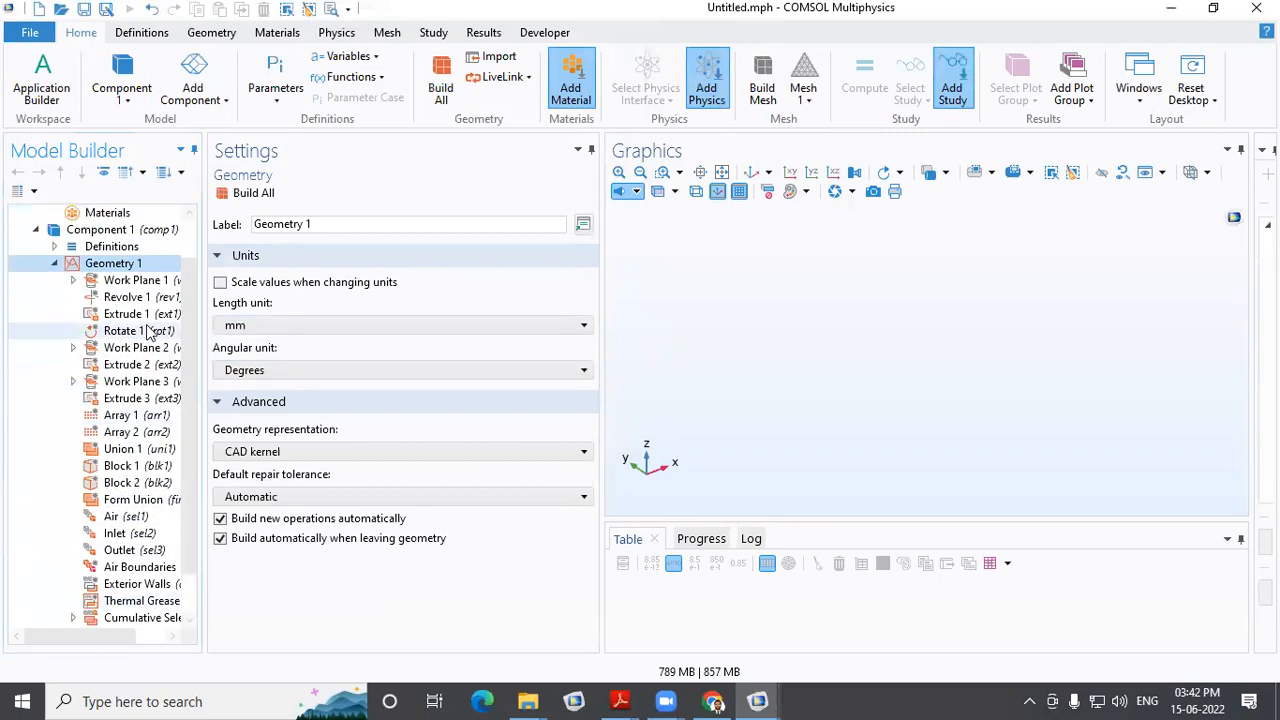
click(255, 194)
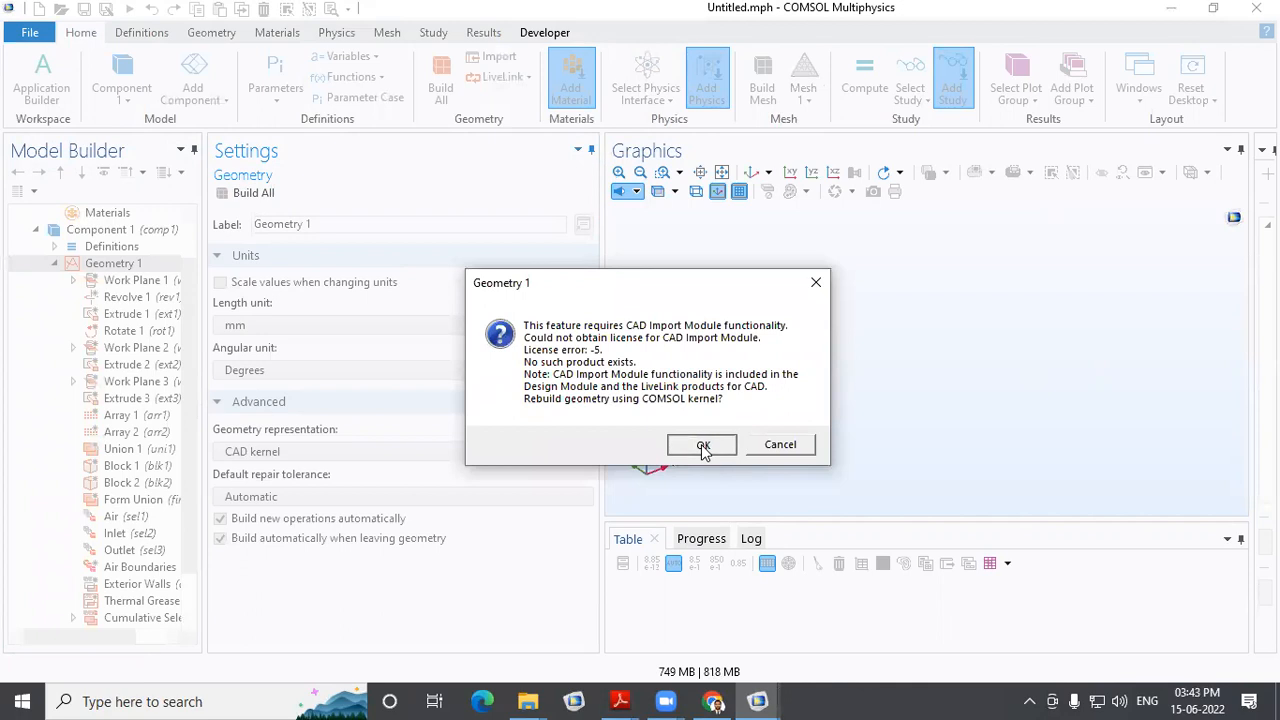
click(703, 447)
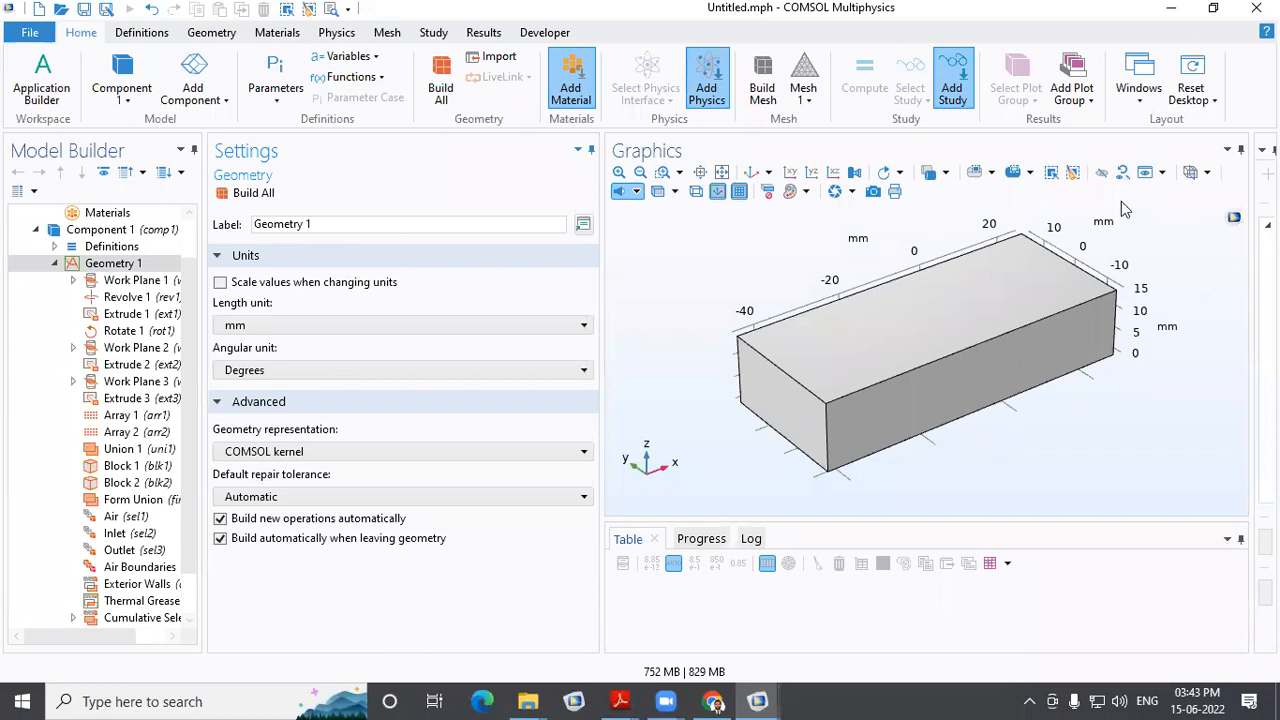
Try to hide the whole built block to look inside it, delete the hide setting, and restore the default 3D view
click(1101, 172)
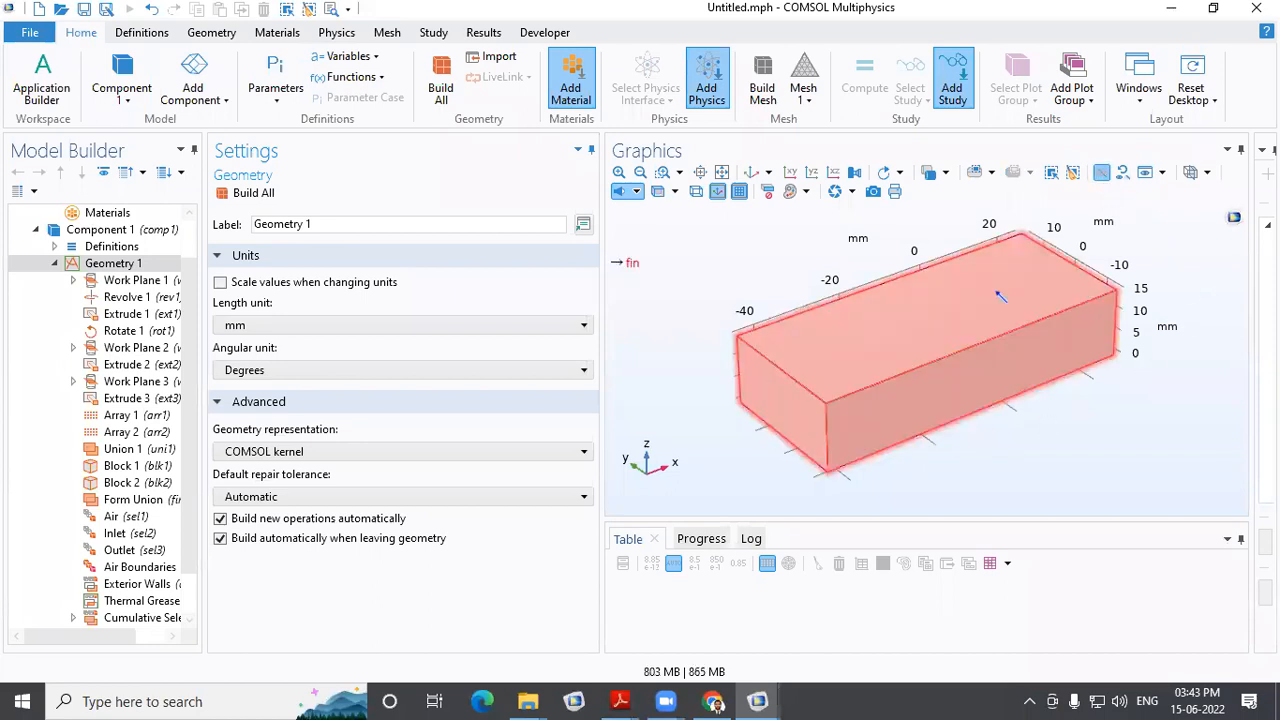
click(996, 291)
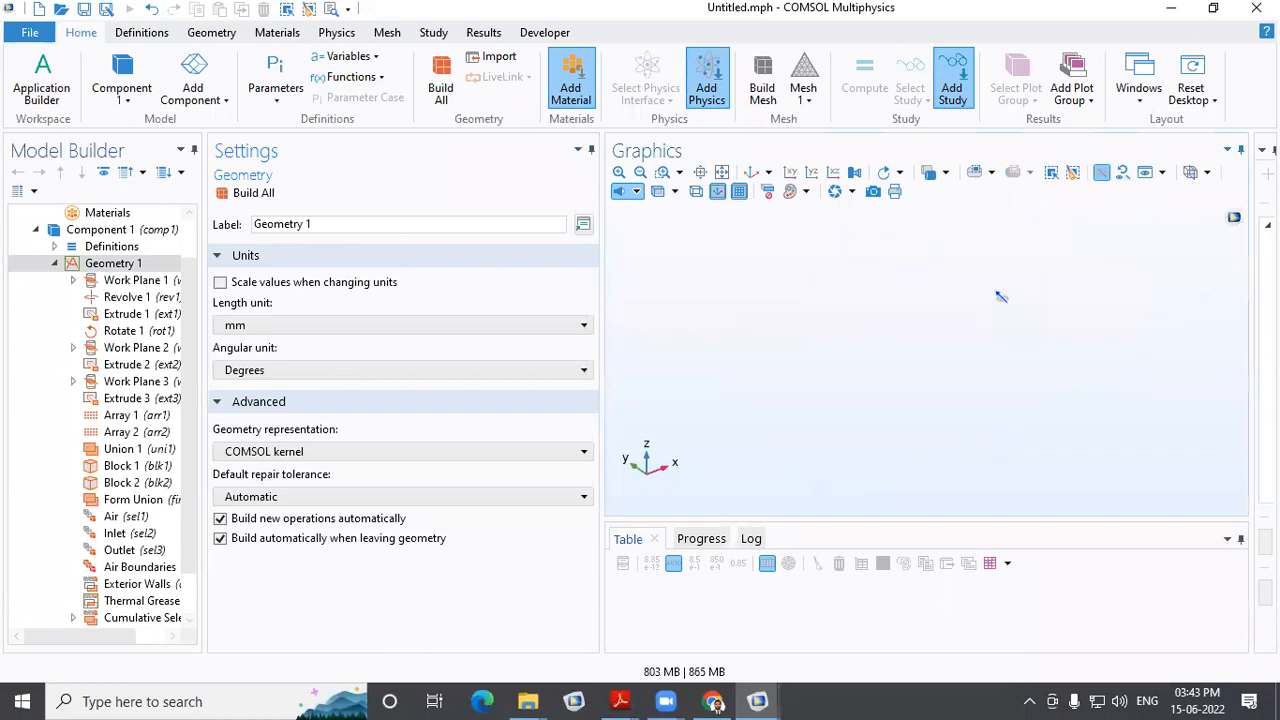
click(1122, 172)
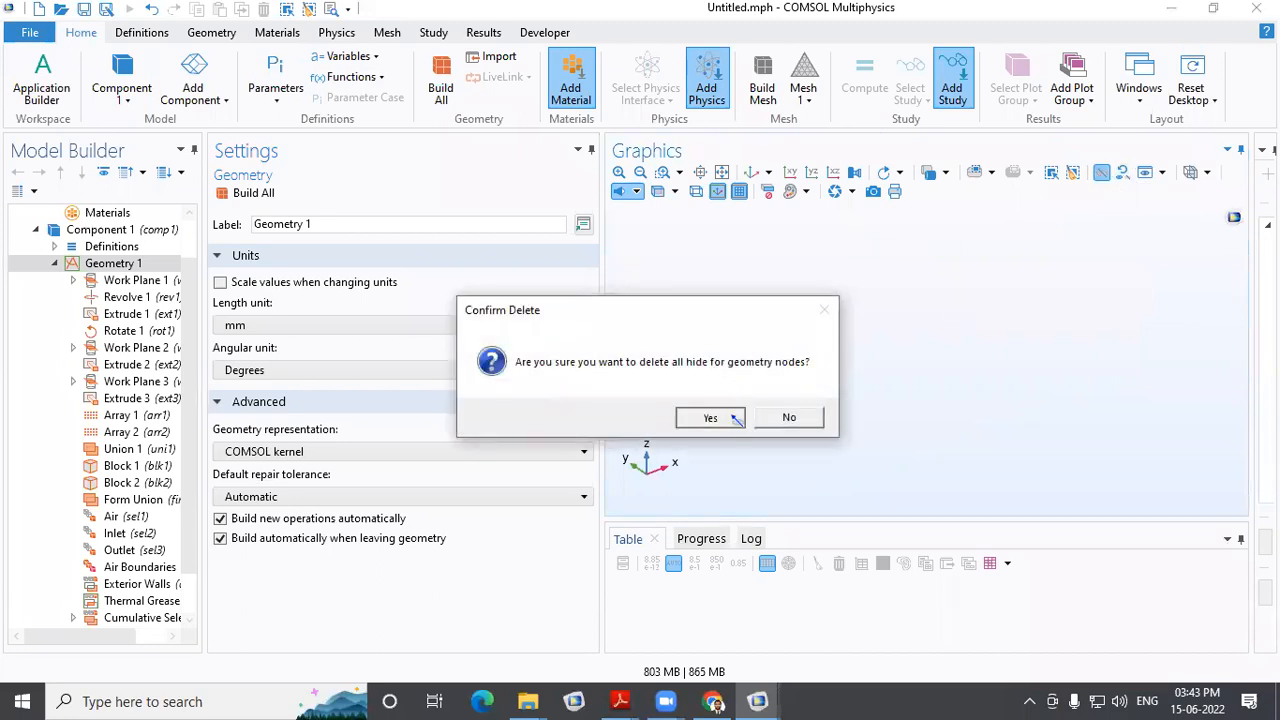
click(711, 418)
drag(1080, 481, 1098, 376)
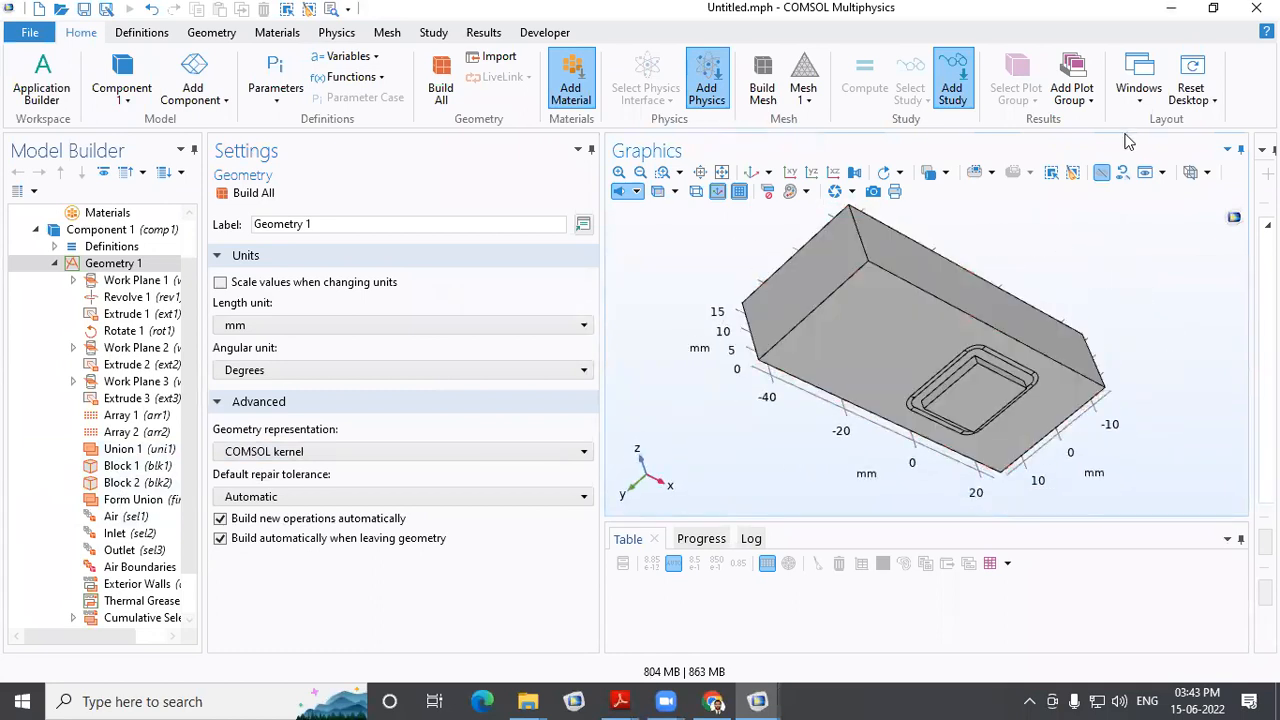
click(1101, 175)
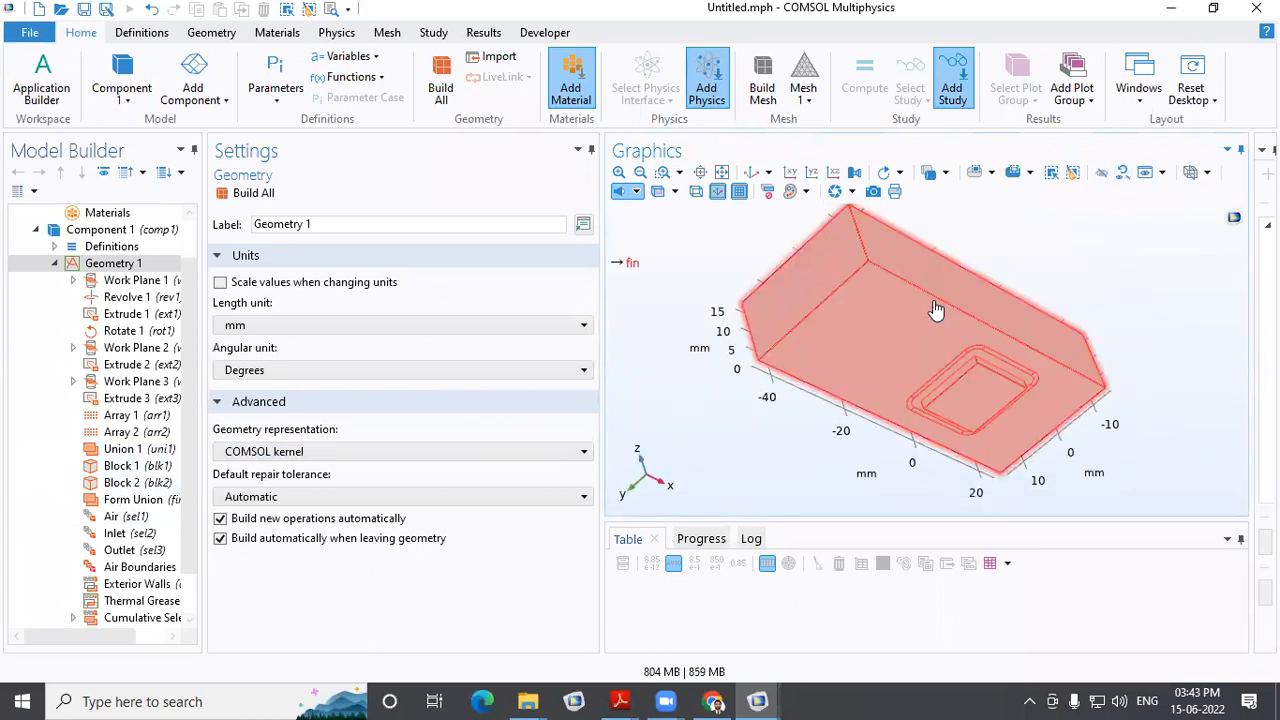
middle_drag(1108, 406, 1150, 356)
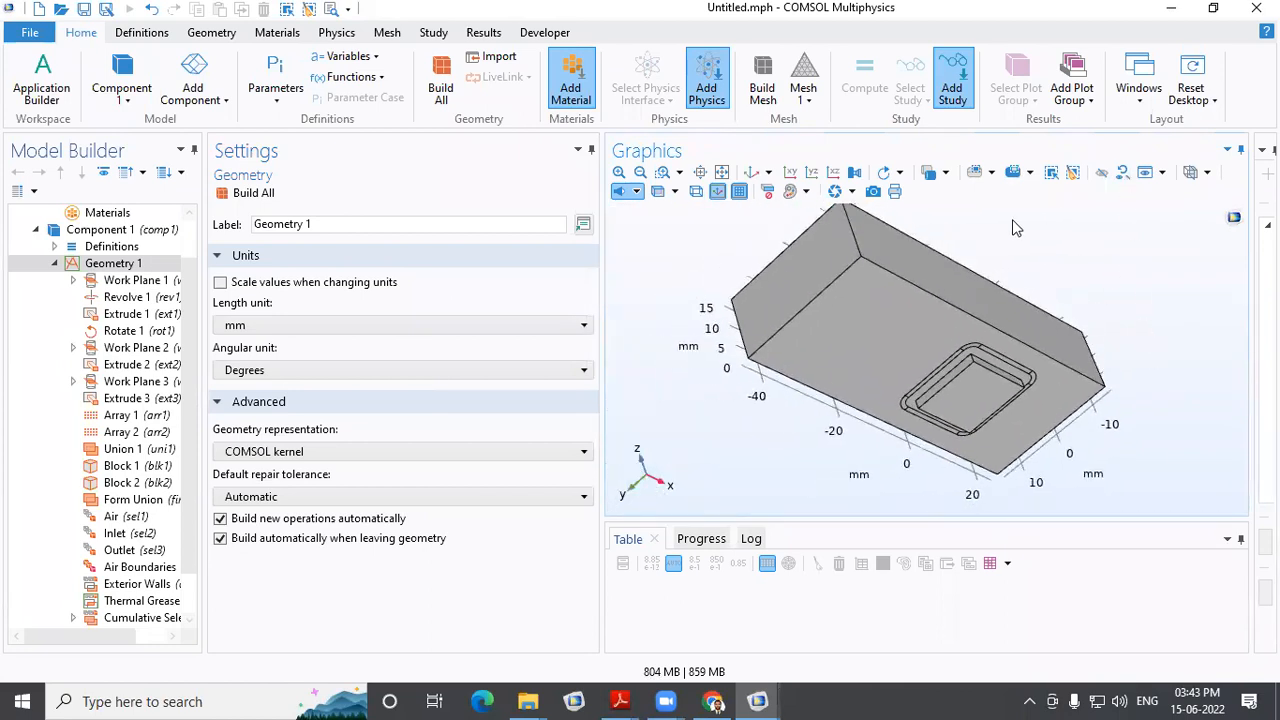
click(756, 176)
Open the settings of Component 1's Materials node and turn on transparency in the graphics view
scroll(114, 484, down, 1)
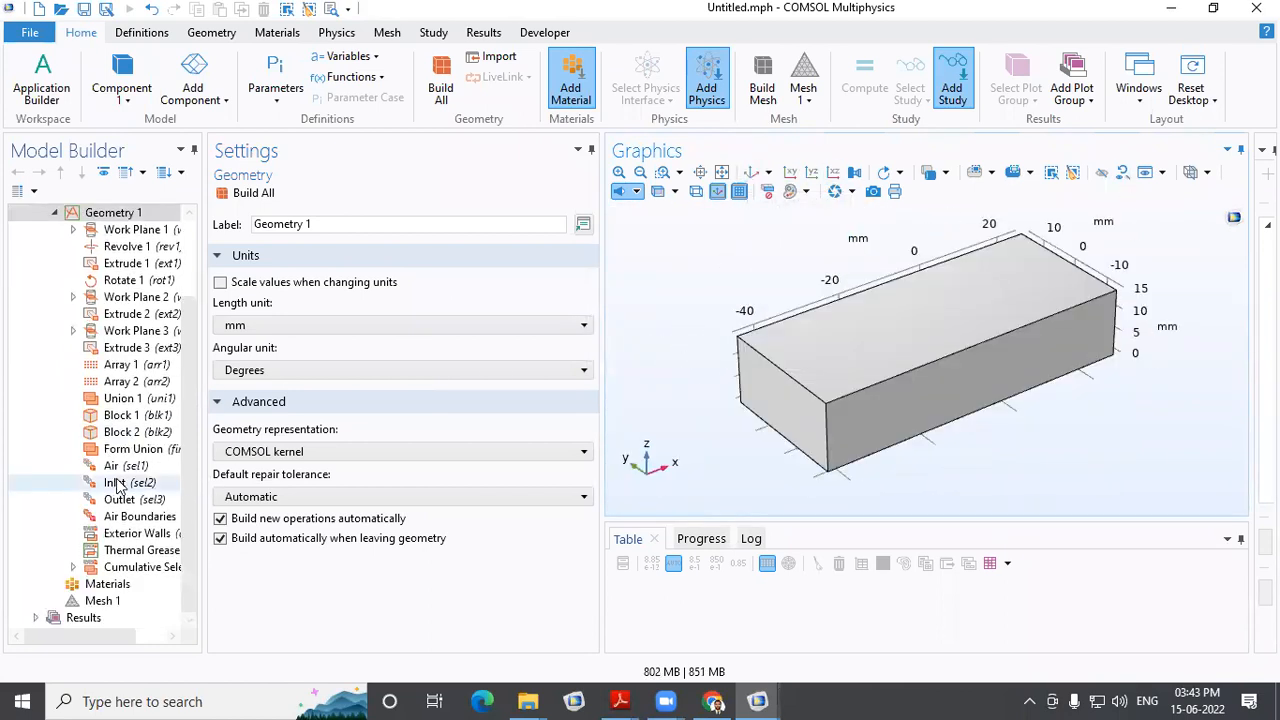
click(114, 584)
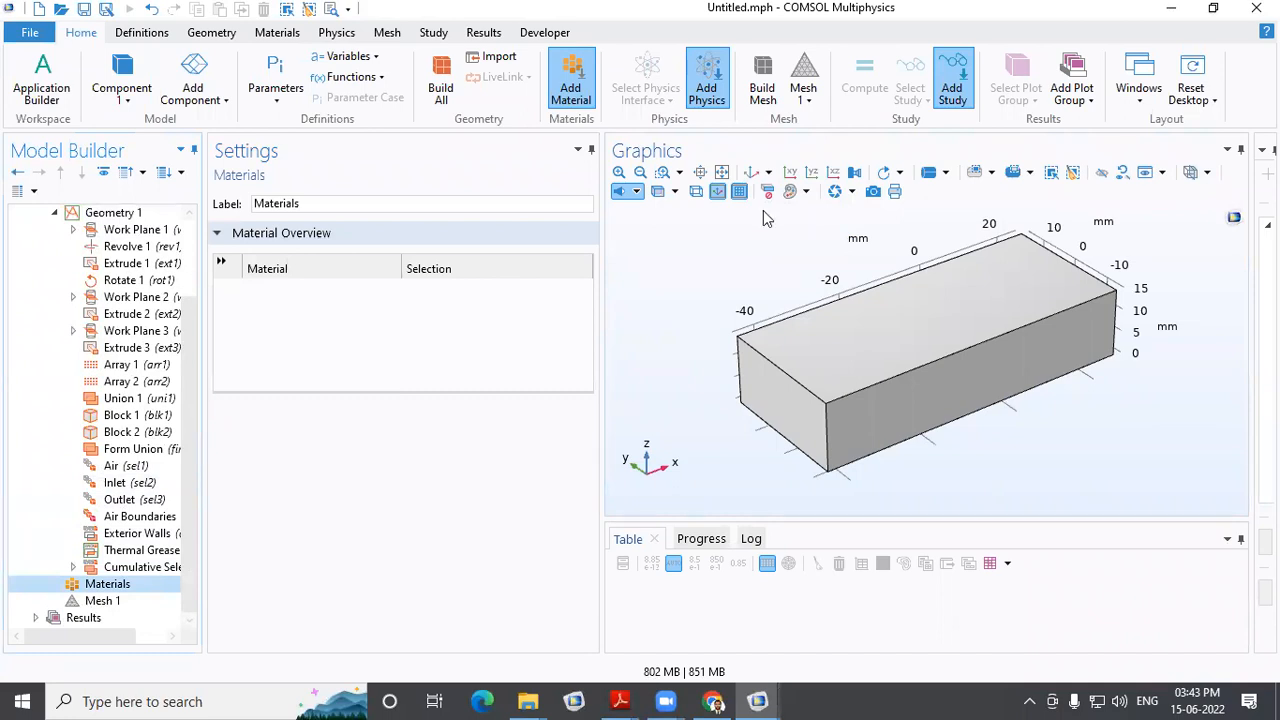
click(659, 193)
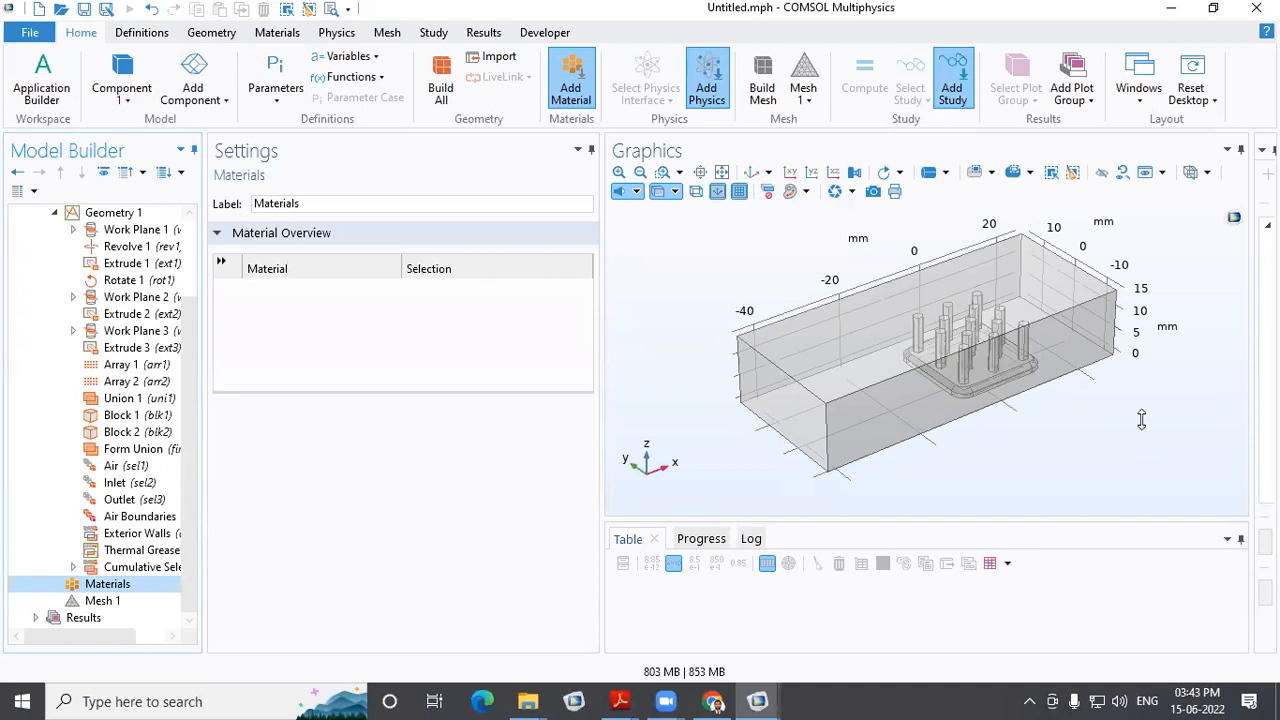
Examine the pin-fin heat sink inside the block and the chip beneath its base, and return to the default 3D view
scroll(1137, 275, up, 2)
middle_drag(947, 302, 925, 120)
middle_drag(1016, 302, 900, 350)
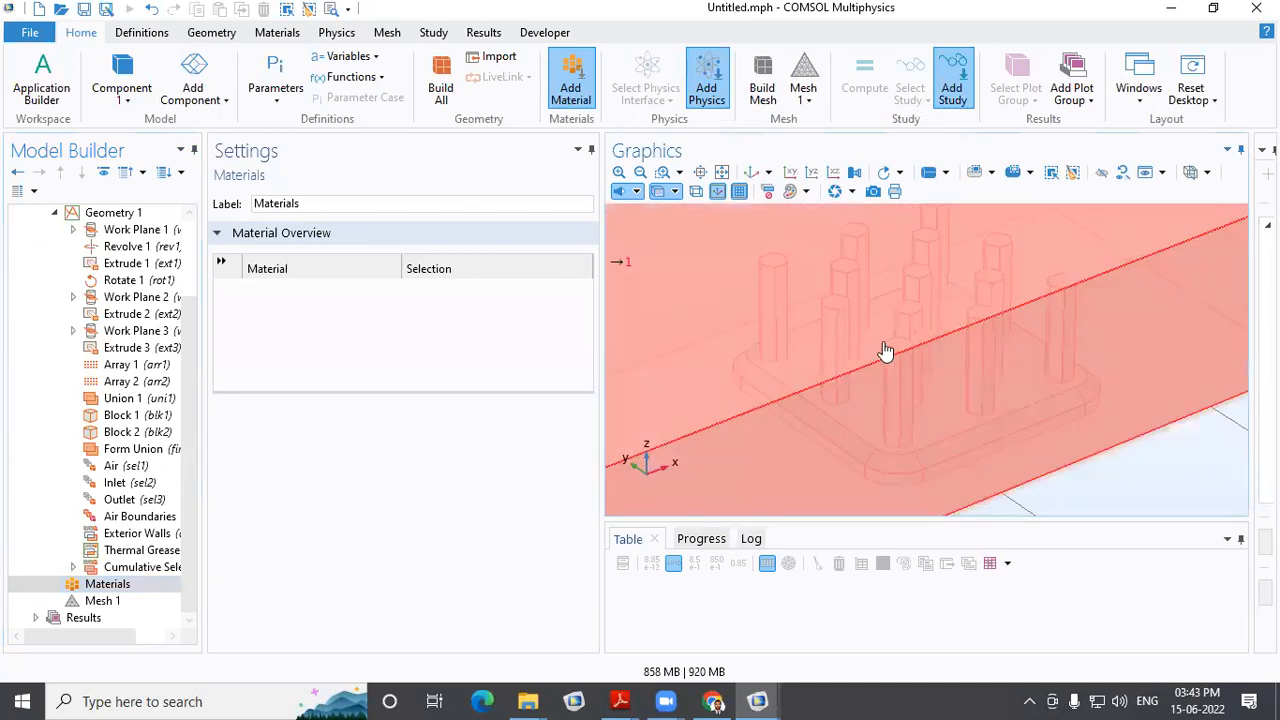
drag(1157, 500, 966, 423)
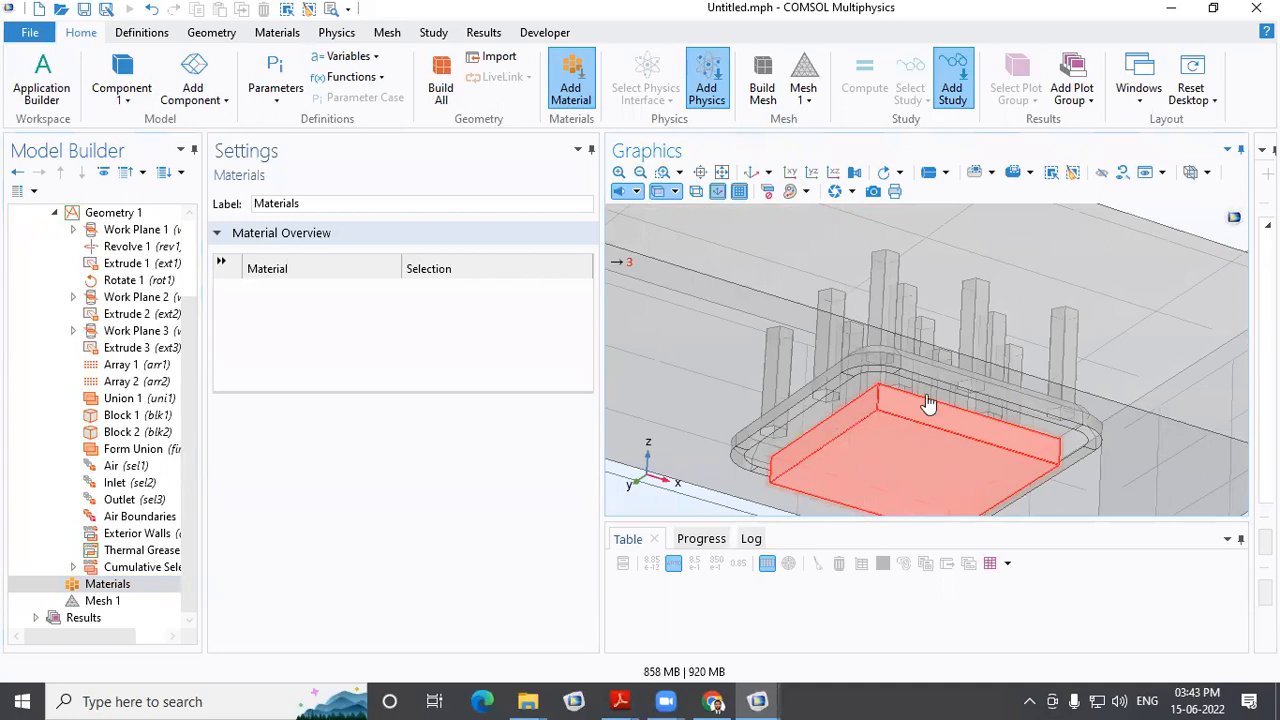
click(752, 173)
middle_drag(937, 354, 972, 310)
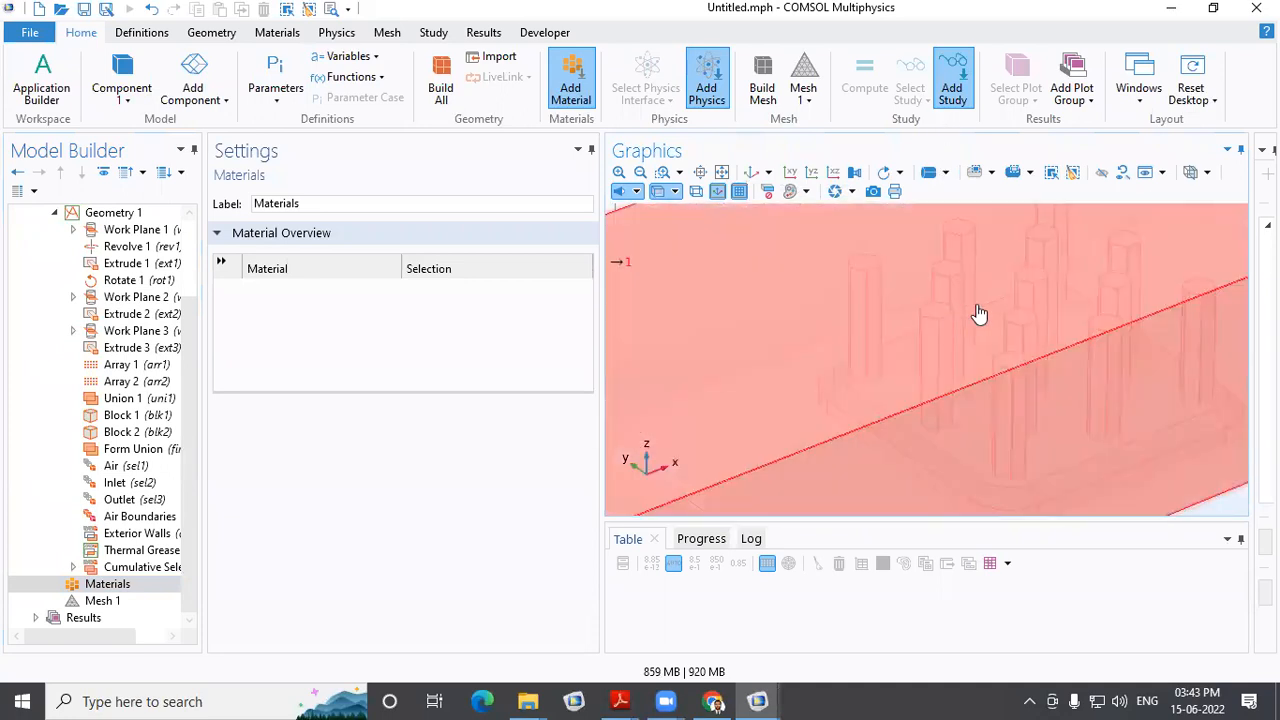
middle_drag(762, 314, 768, 445)
middle_drag(937, 297, 900, 168)
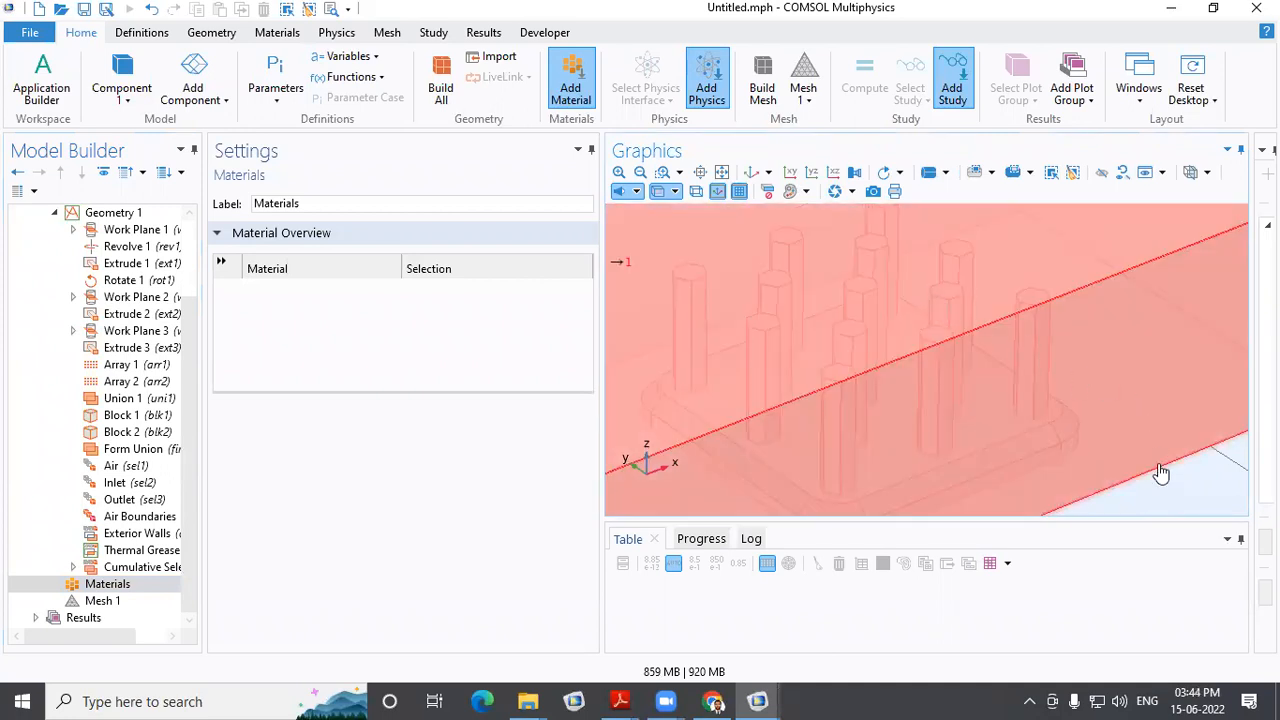
drag(1161, 487, 966, 471)
drag(983, 239, 960, 371)
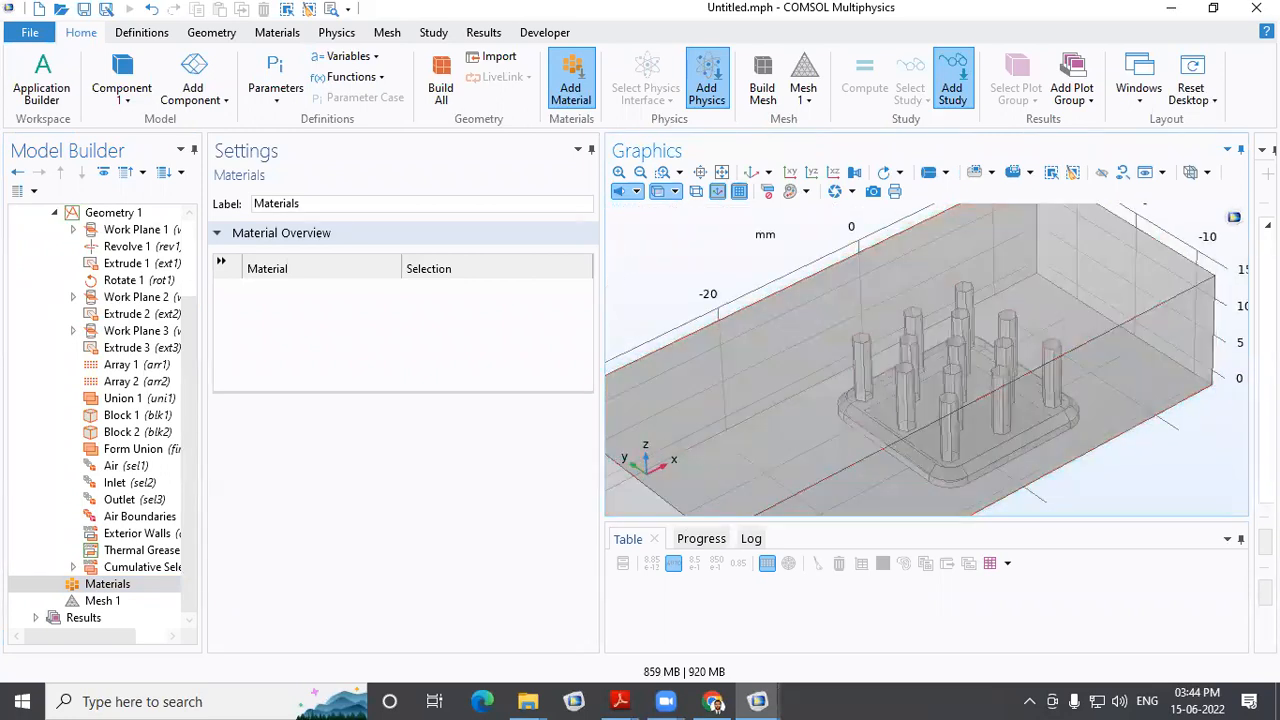
click(751, 172)
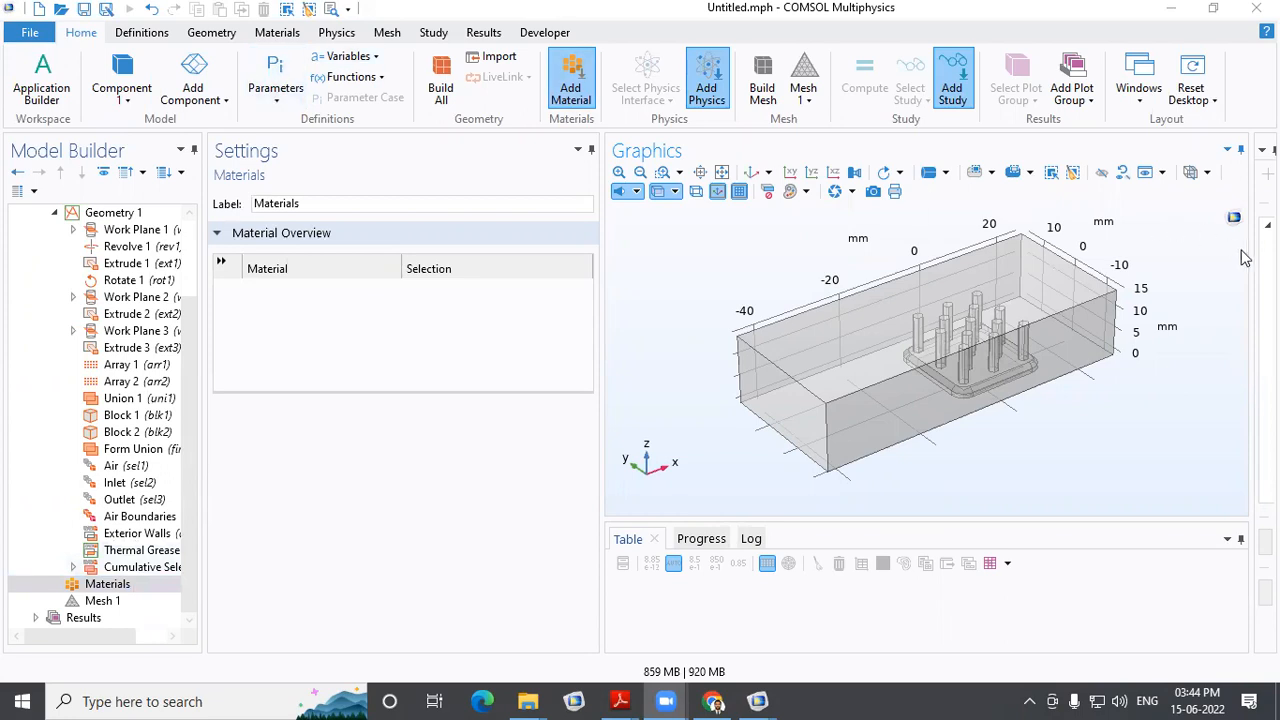
Widen the side pane to reach the material library and add the built-in Air material to the component
drag(1250, 261, 1068, 261)
click(1156, 150)
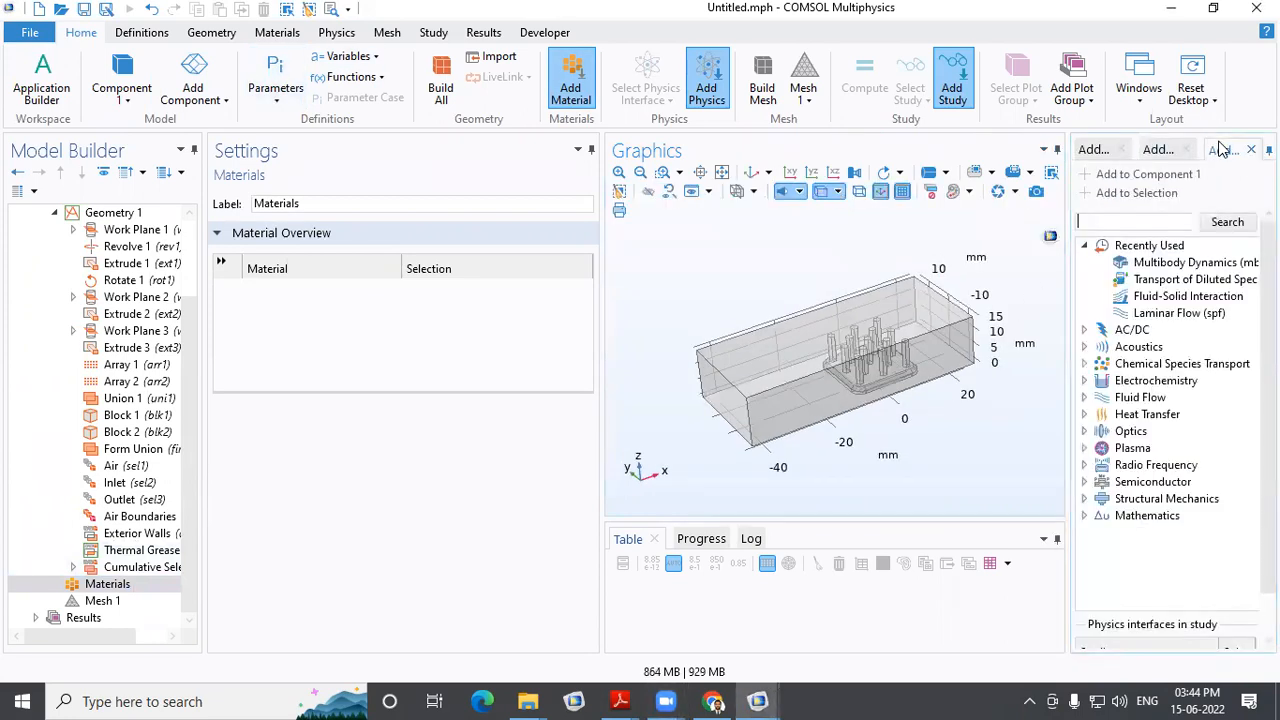
click(1095, 150)
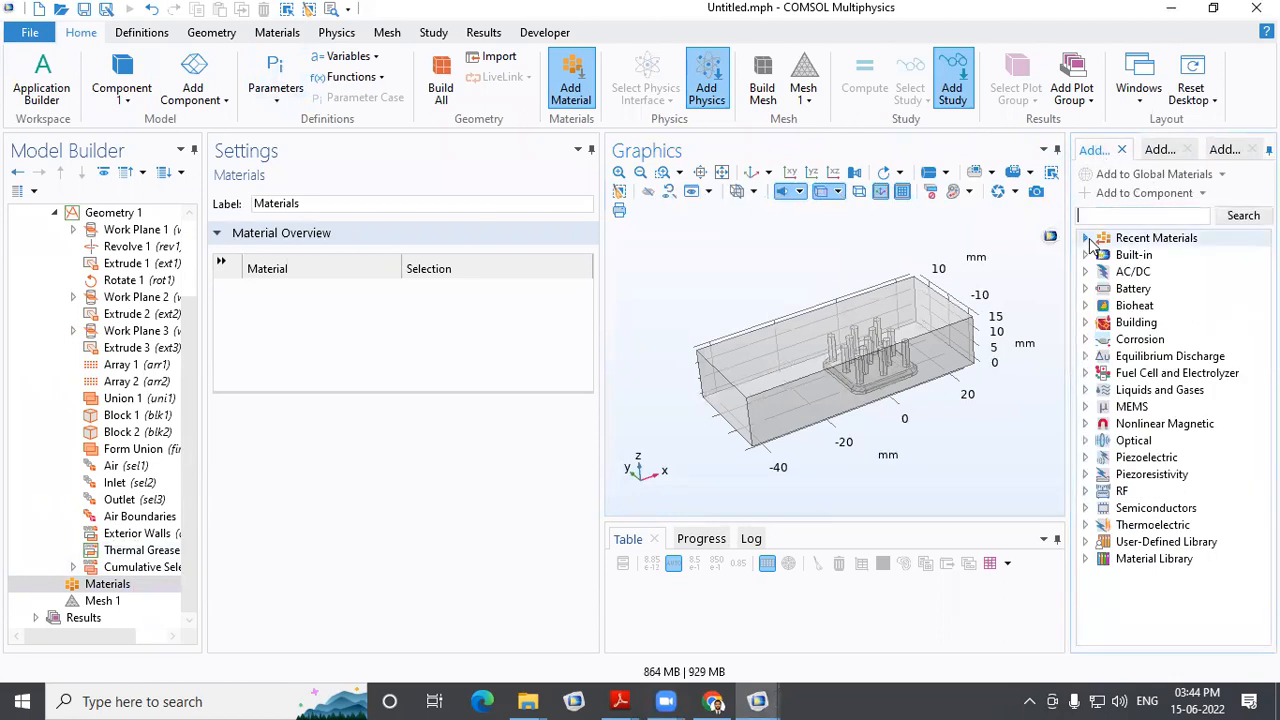
click(1085, 238)
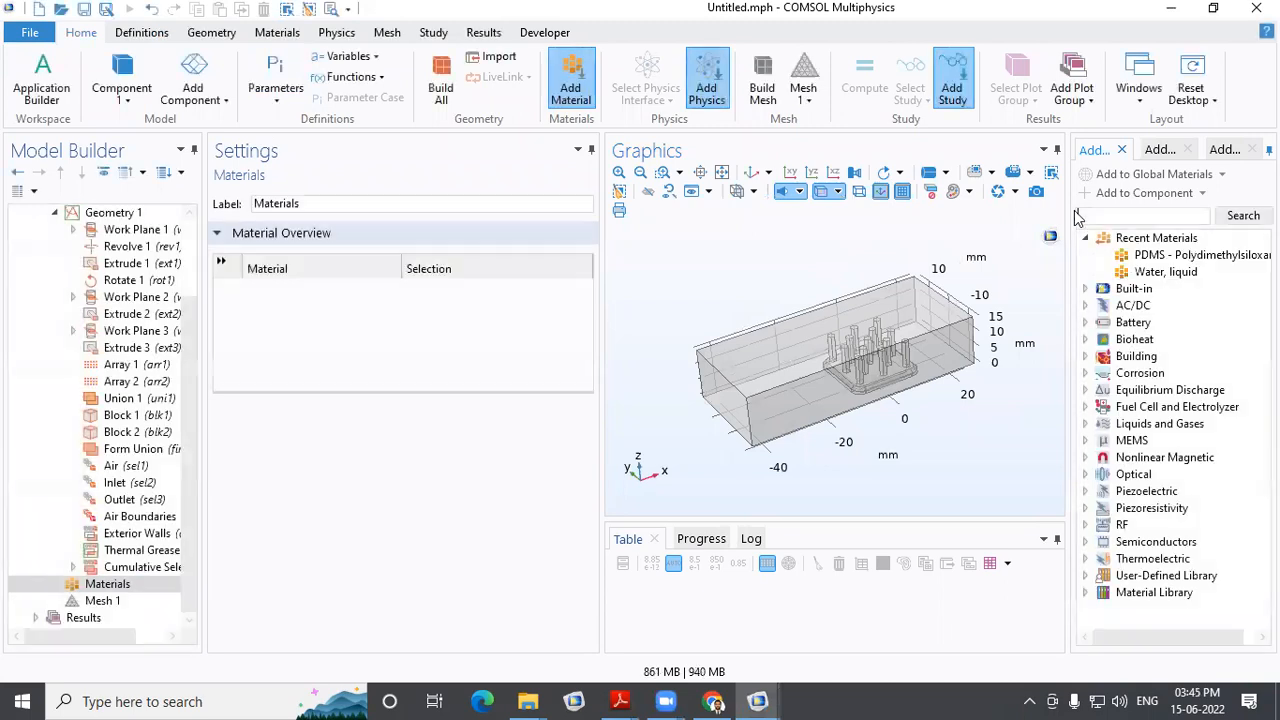
click(1085, 240)
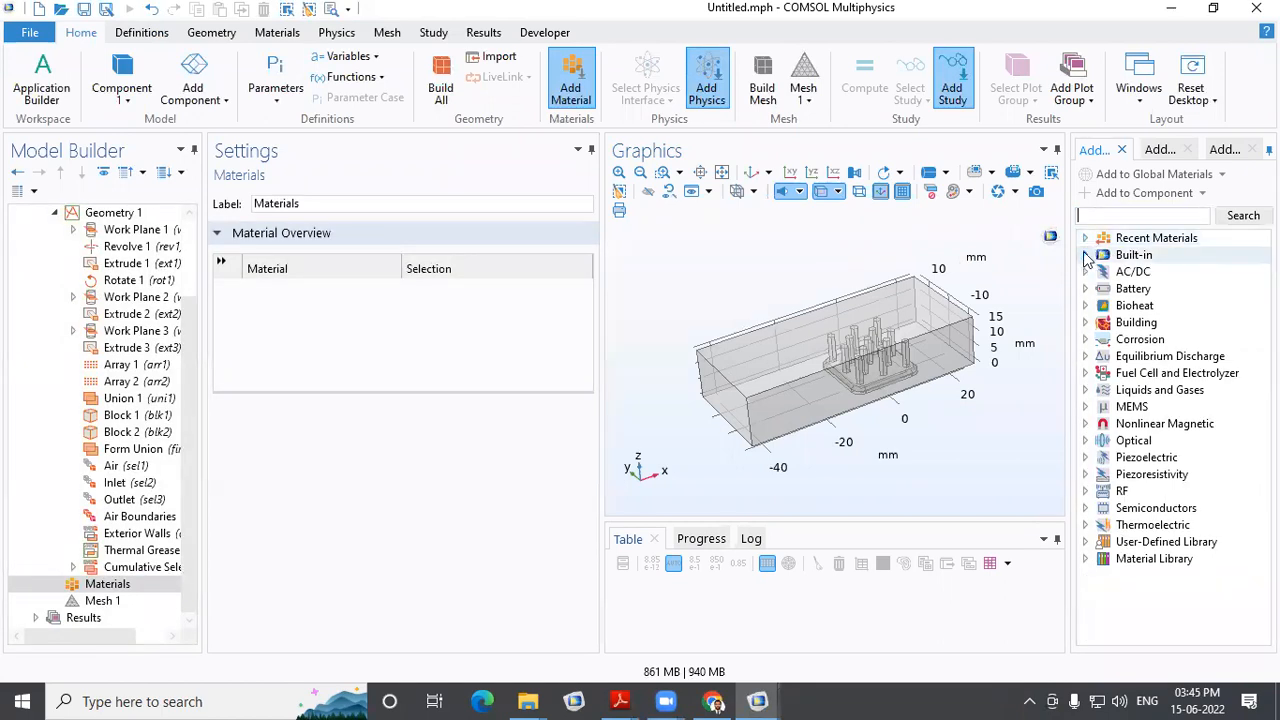
click(1086, 255)
click(1130, 273)
double_click(1130, 278)
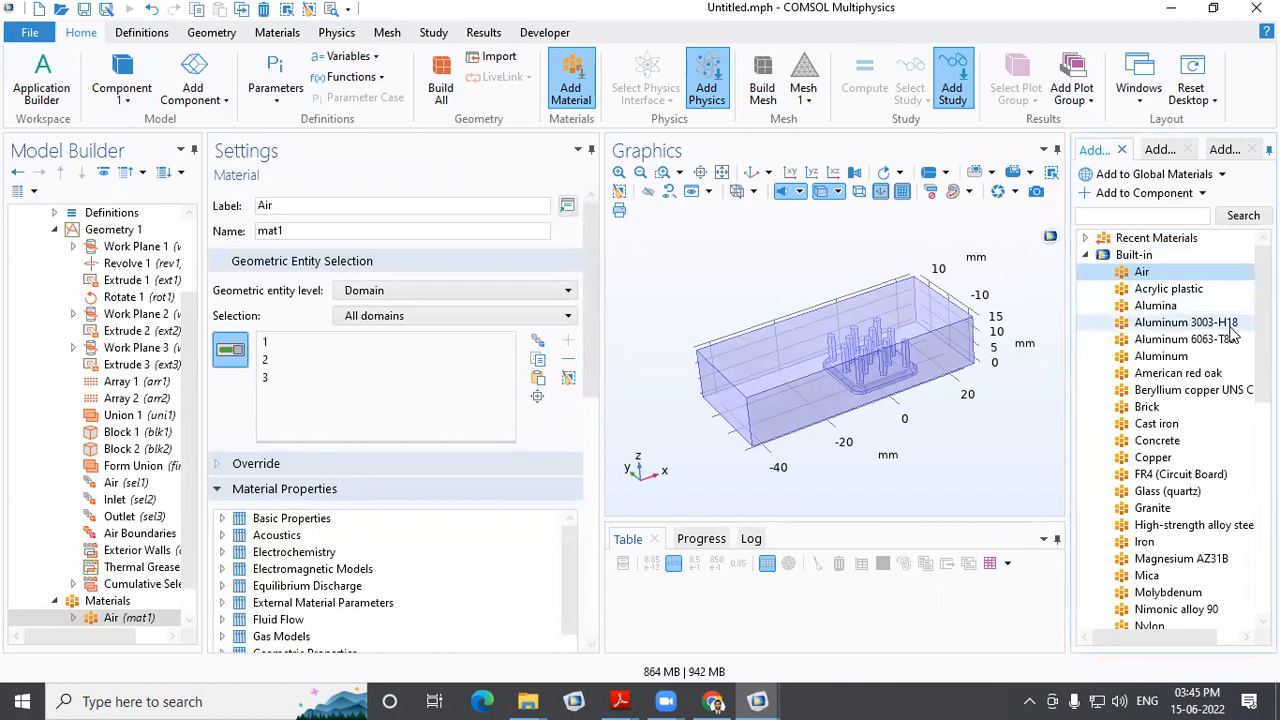
Add the built-in materials Aluminum 3003-H18 and Silicon to the component
double_click(1192, 323)
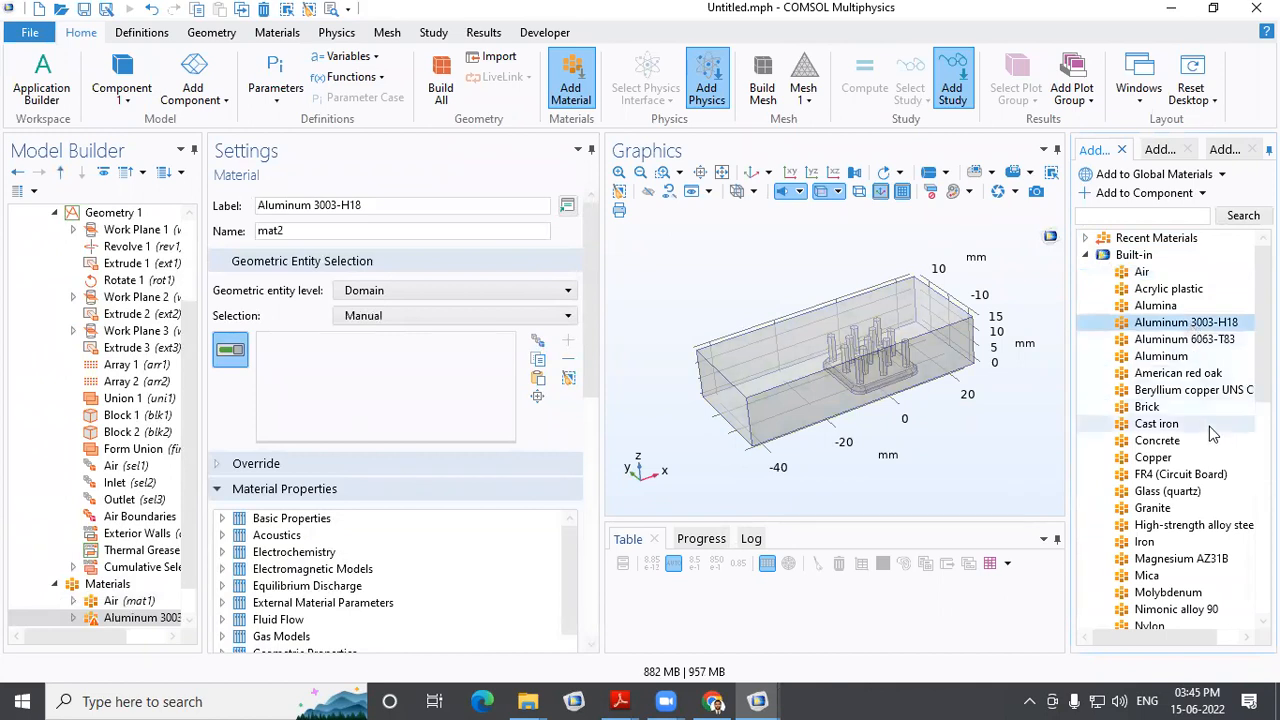
scroll(1206, 458, down, 6)
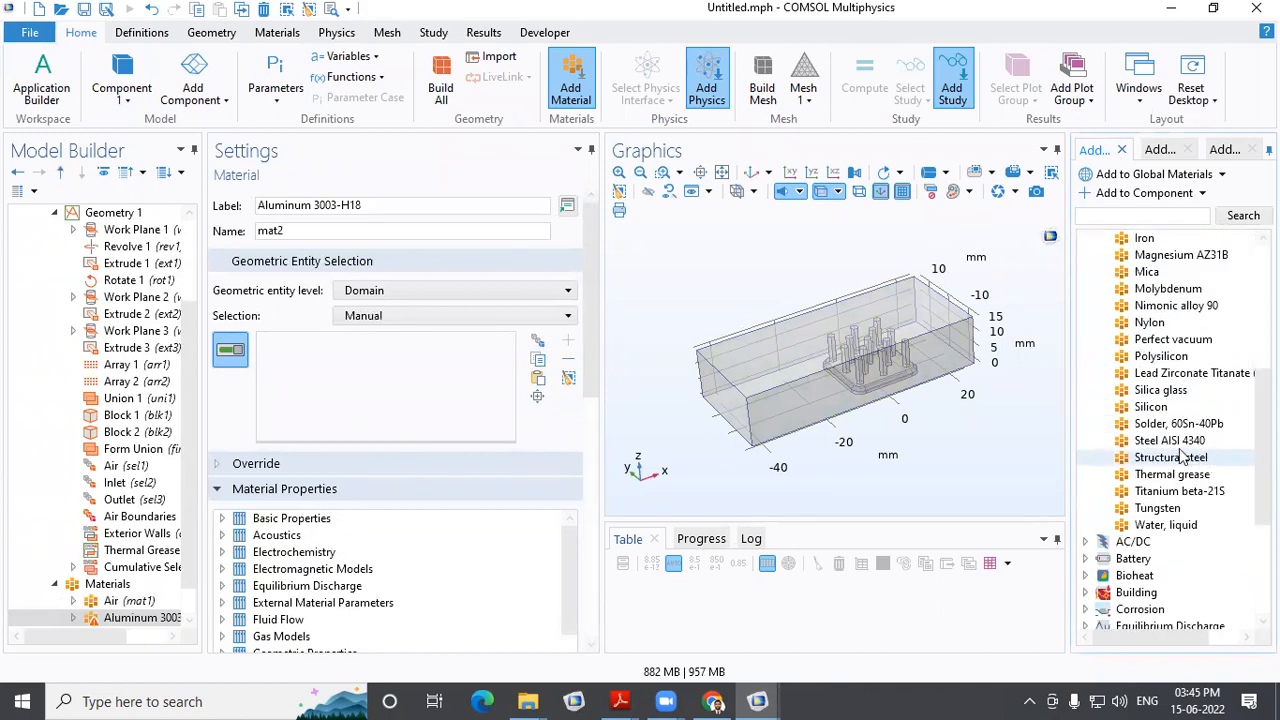
click(1171, 413)
double_click(1172, 413)
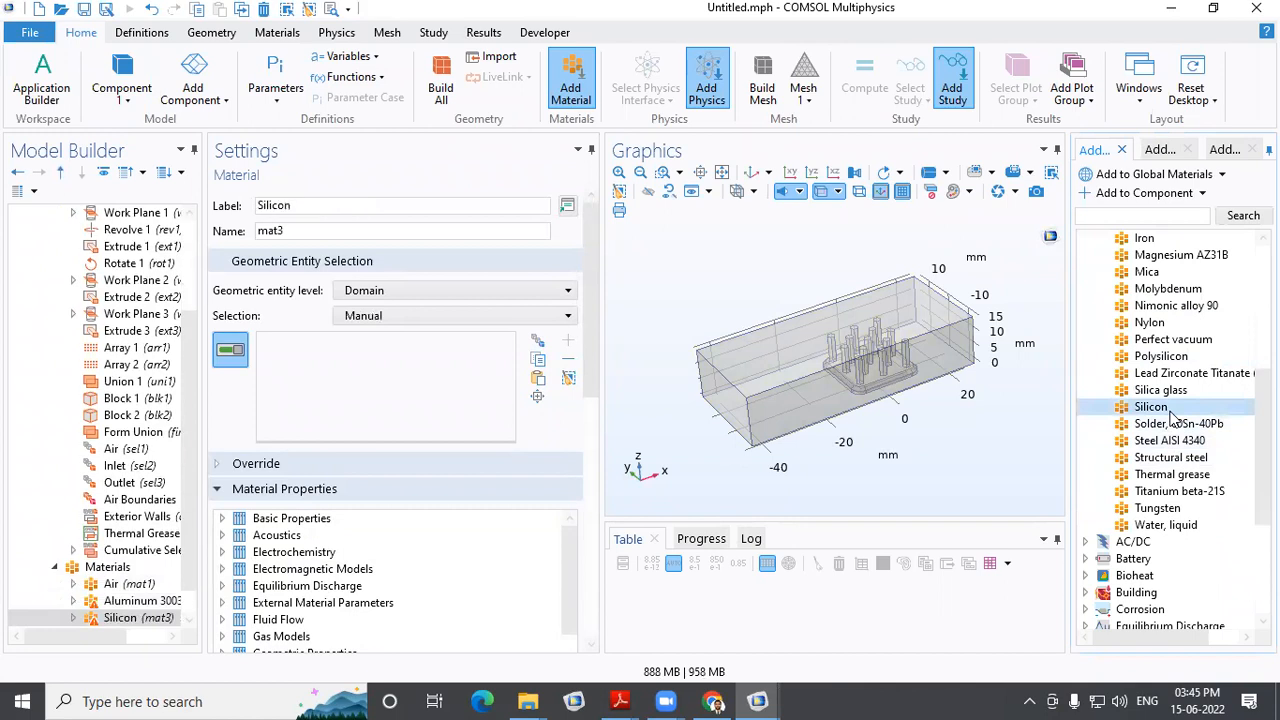
Clear the Air material's domain selection and assign it only to the surrounding box, domain 1
click(110, 585)
click(568, 375)
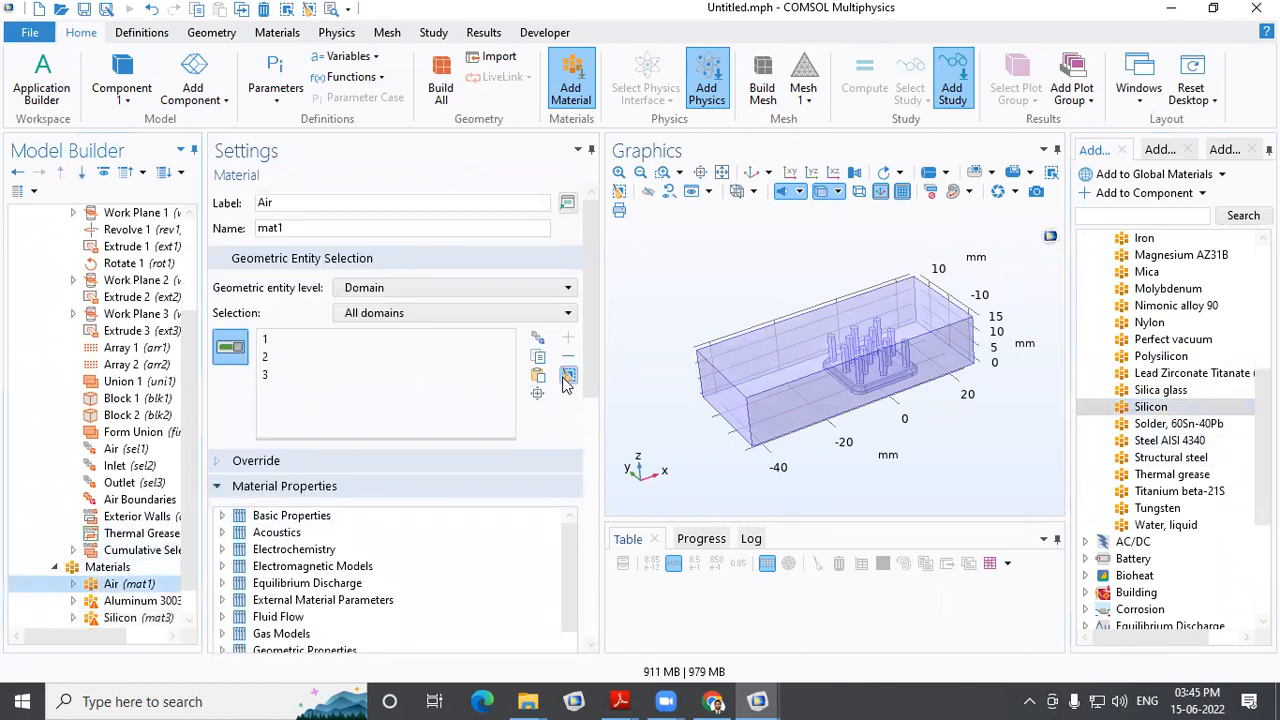
click(737, 358)
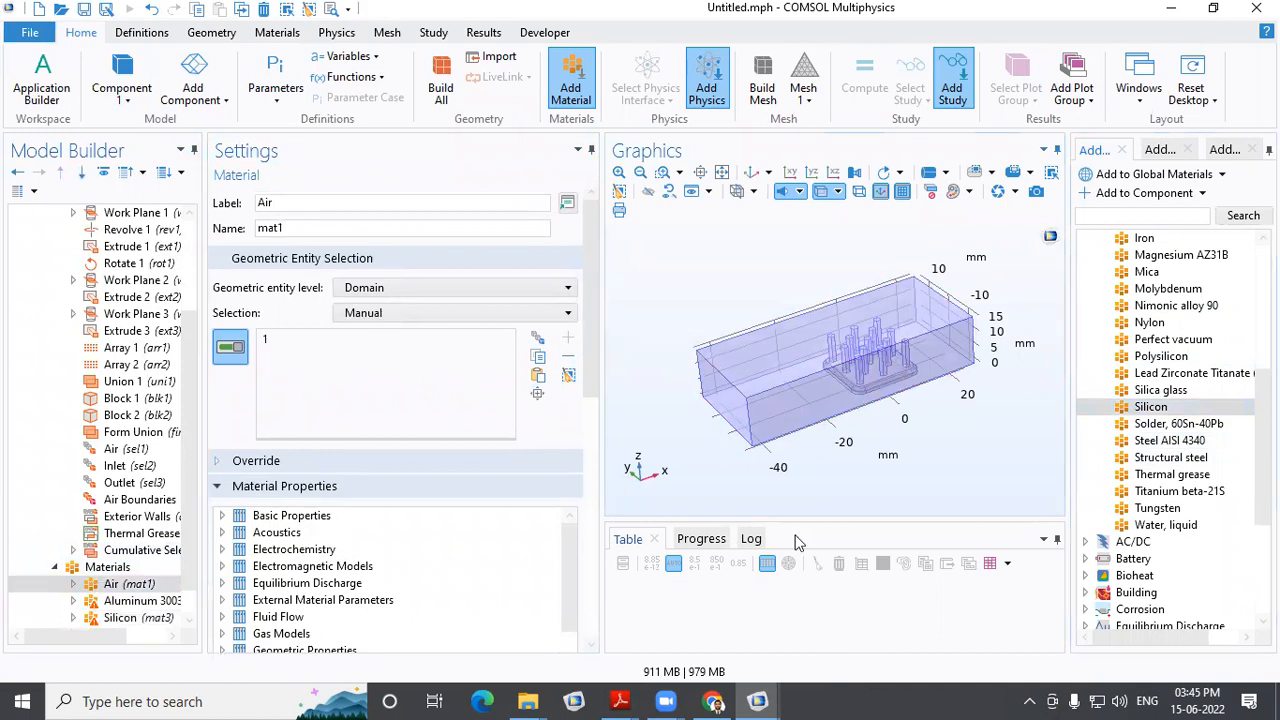
Open the Aluminum 3003-H18 material's settings and hide the surrounding air domain to expose the heat sink
click(125, 600)
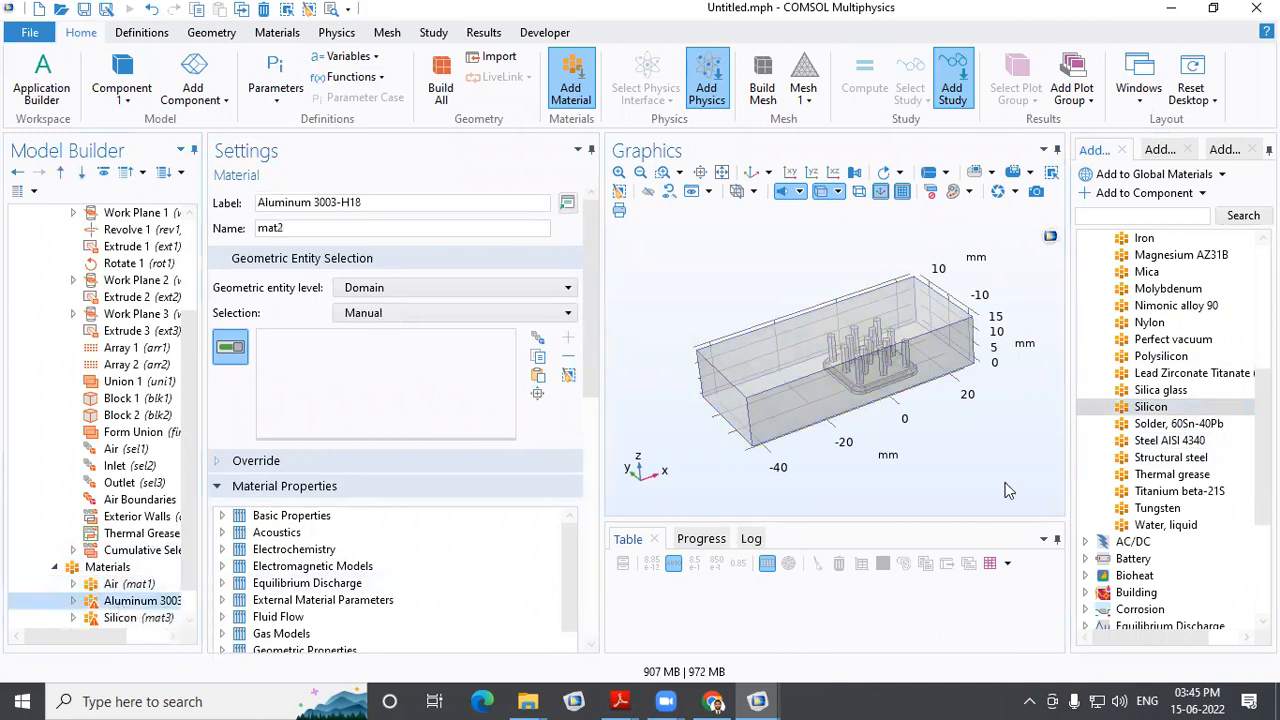
scroll(830, 300, up, 5)
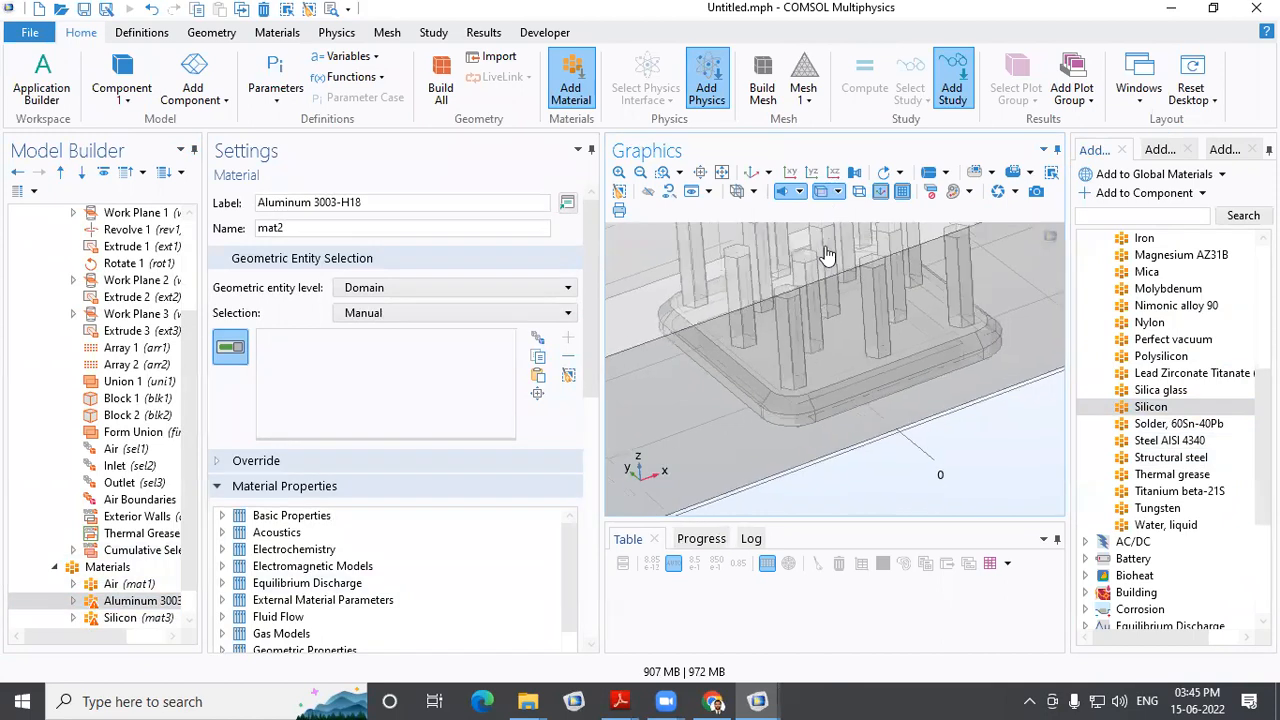
scroll(826, 255, up, 5)
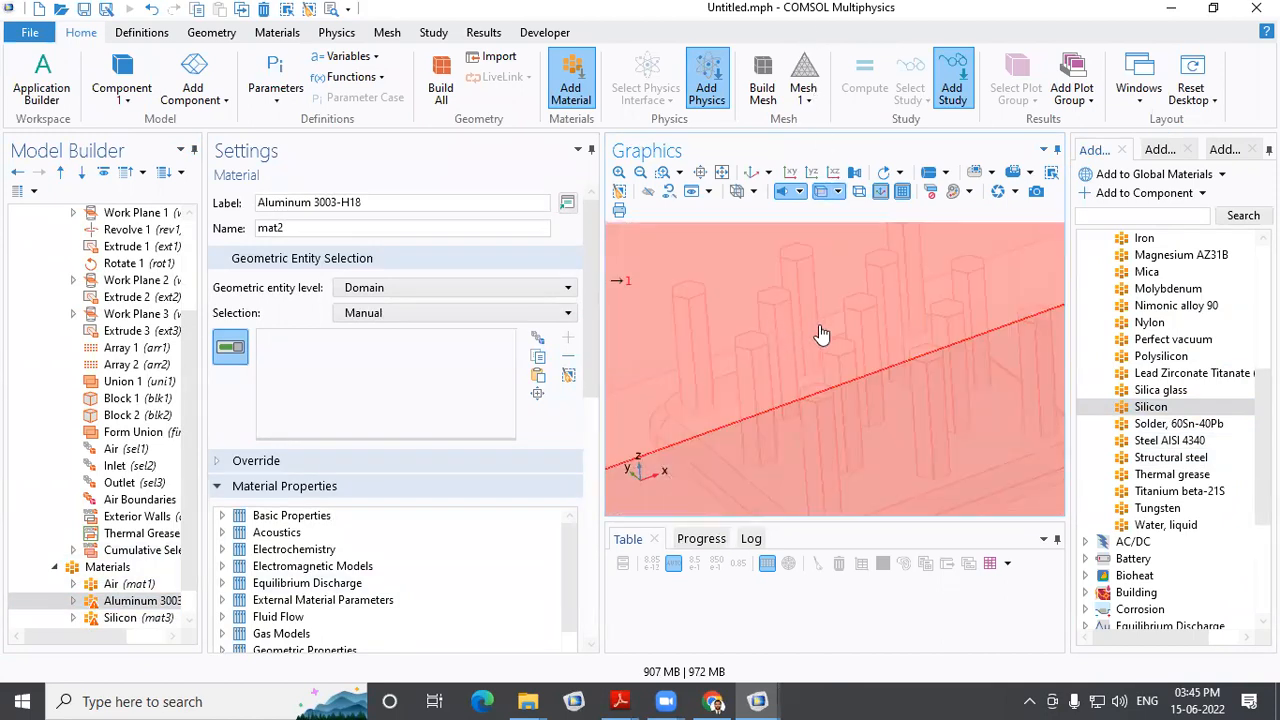
scroll(795, 283, down, 8)
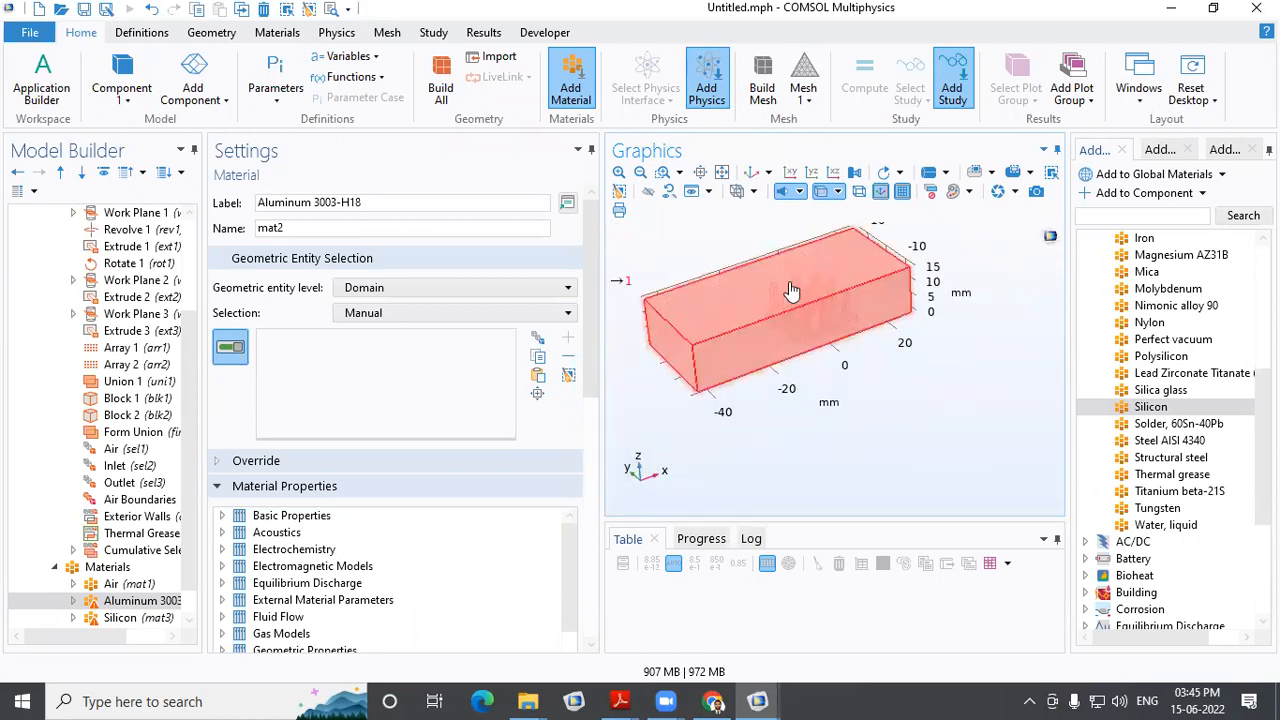
click(645, 193)
click(701, 288)
click(649, 192)
middle_drag(785, 256, 815, 108)
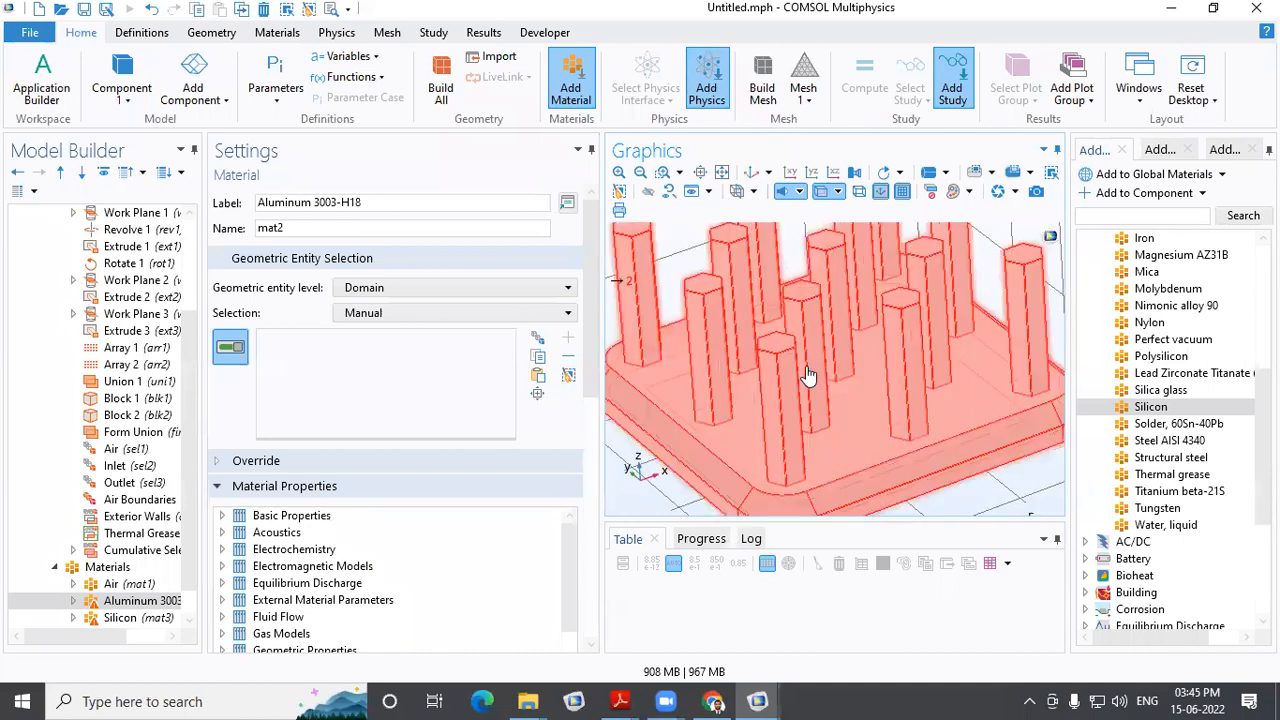
scroll(821, 330, down, 5)
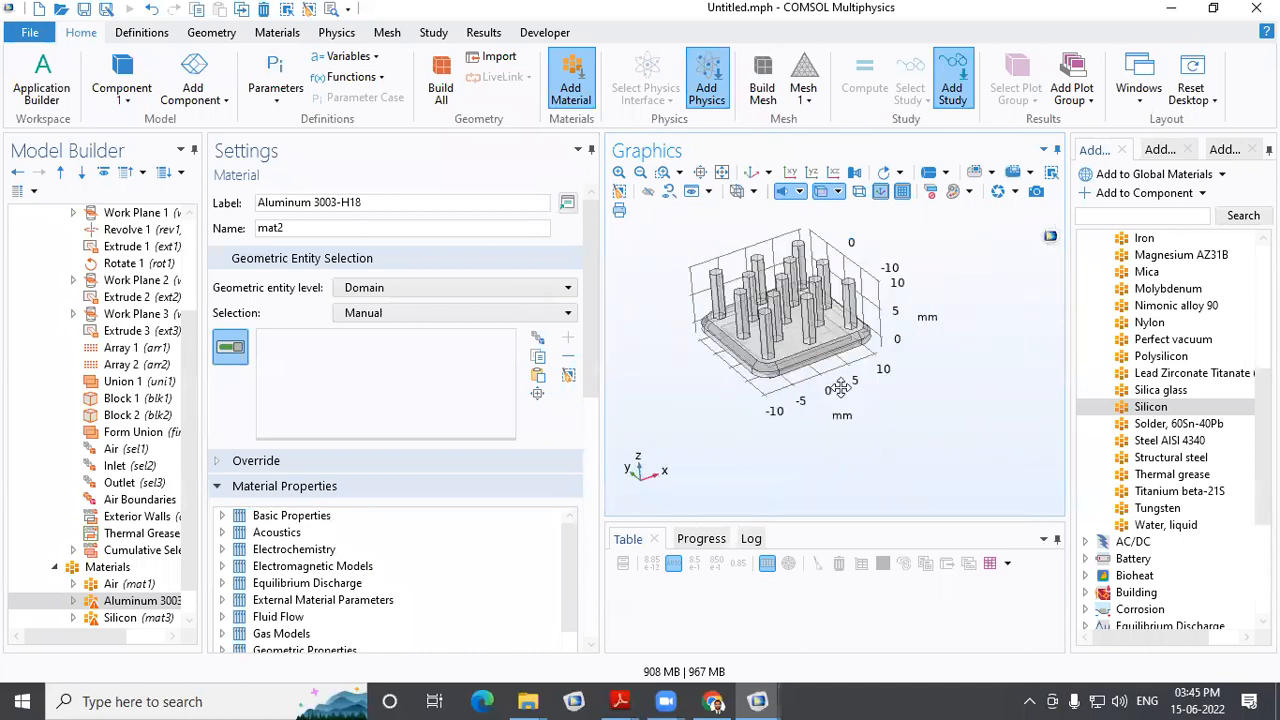
Assign the Aluminum 3003-H18 material to the finned heat sink, domain 2
click(821, 287)
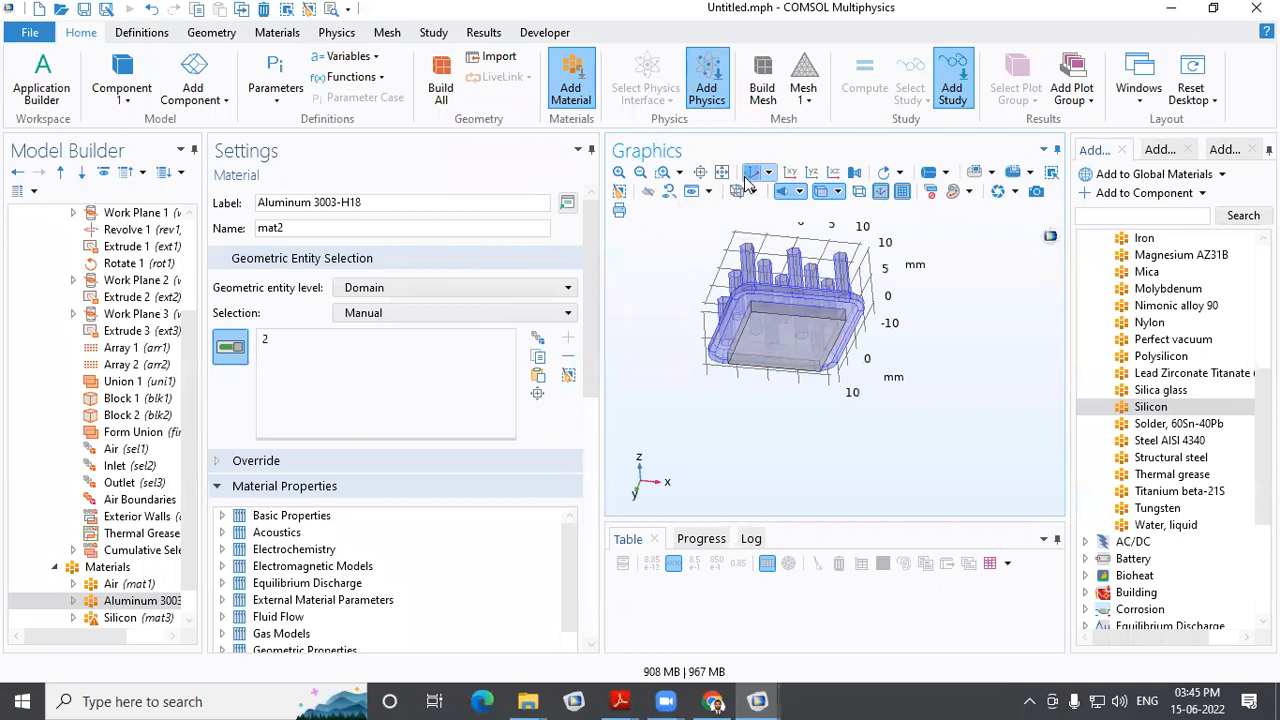
click(751, 172)
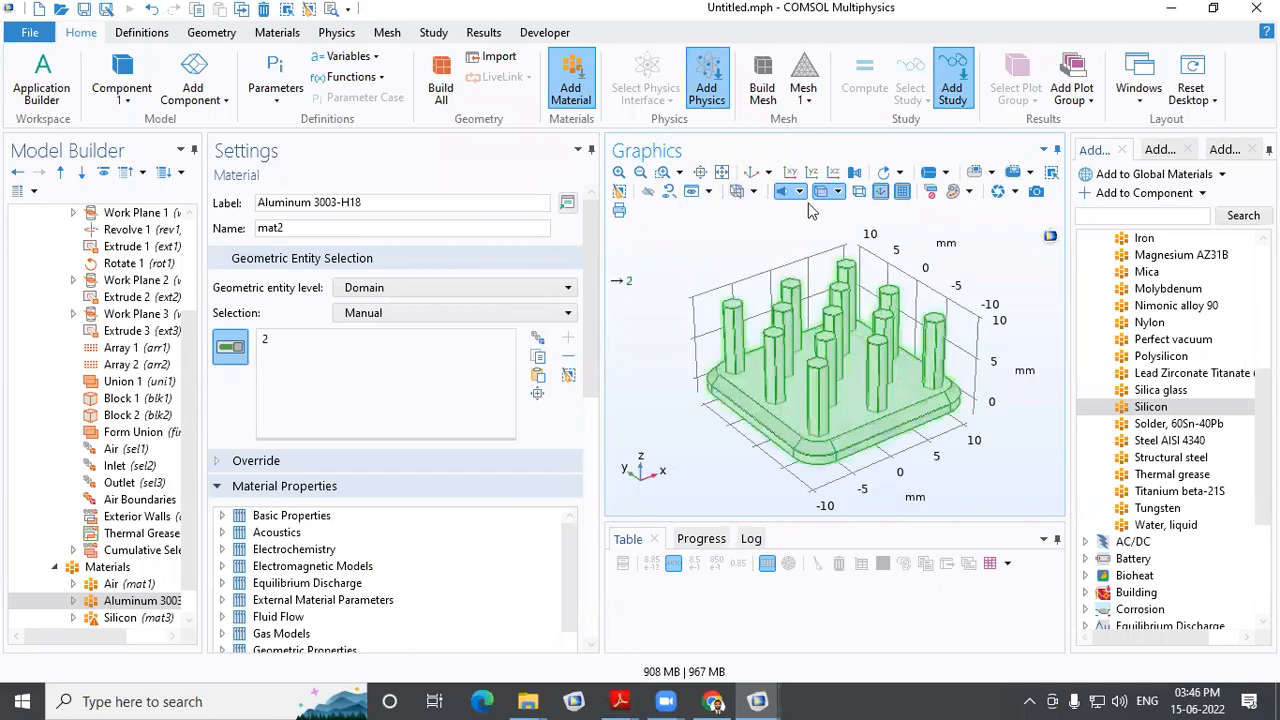
mouse_move(712, 462)
mouse_down()
mouse_move(694, 364)
mouse_move(715, 438)
mouse_up()
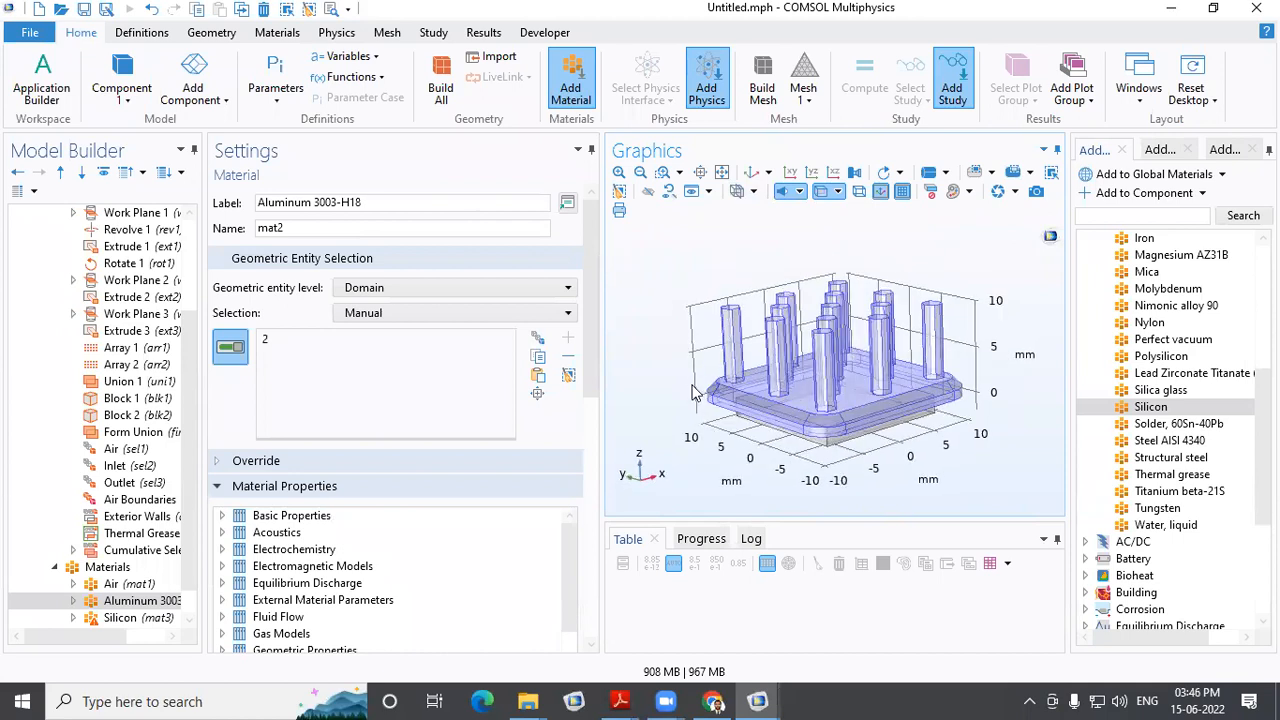
Assign the Silicon material to the thin chip block beneath the heat sink base, domain 3
click(132, 617)
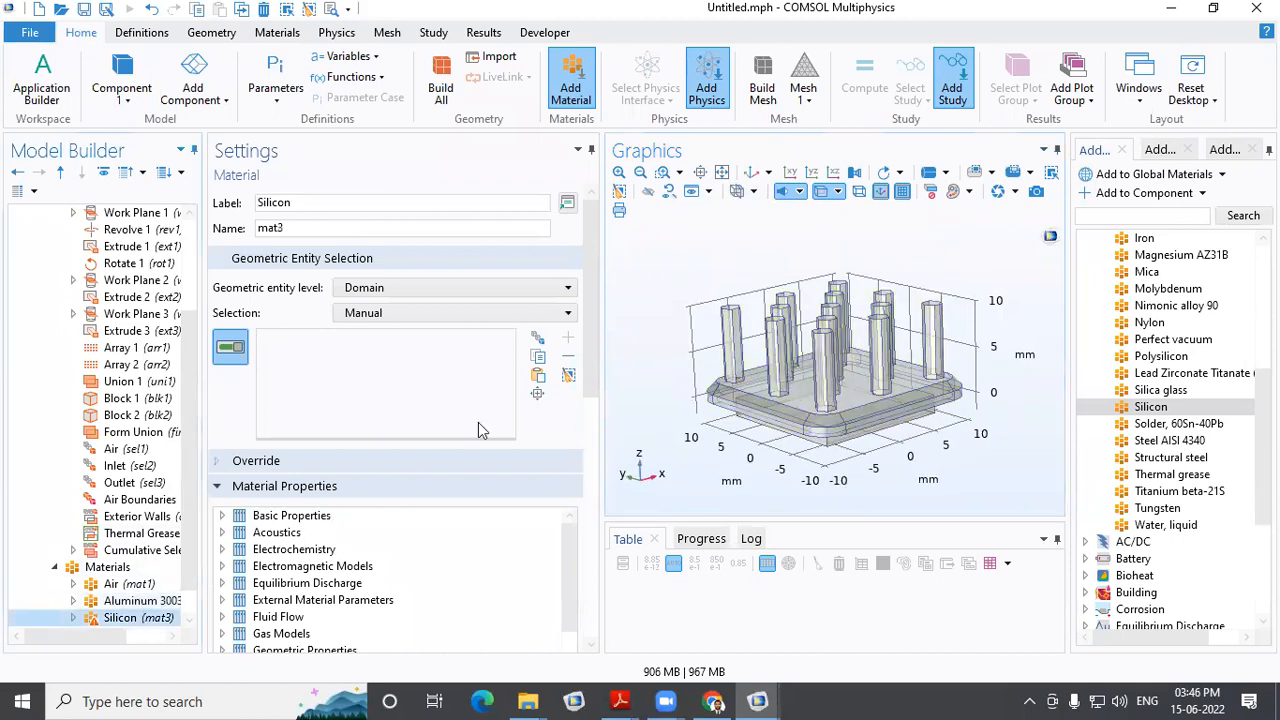
drag(690, 440, 819, 418)
click(820, 412)
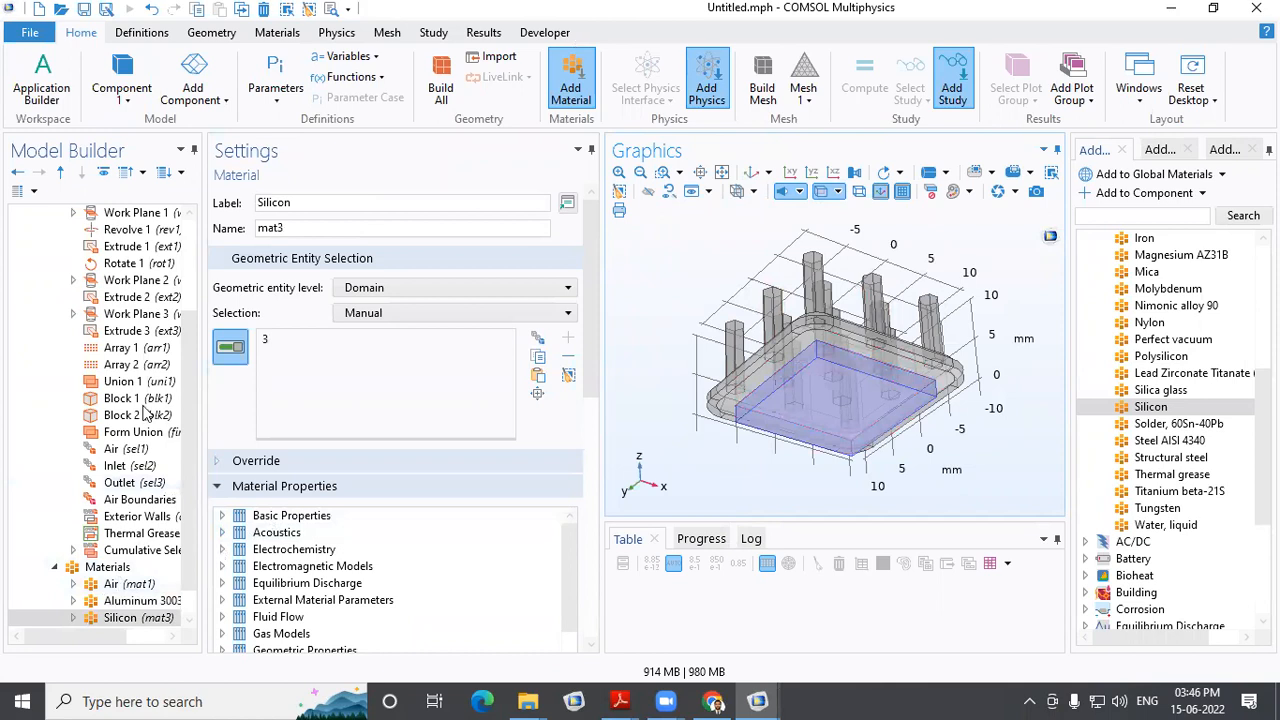
Add the Conjugate Heat Transfer, Laminar Flow physics interface to the component
scroll(127, 525, down, 1)
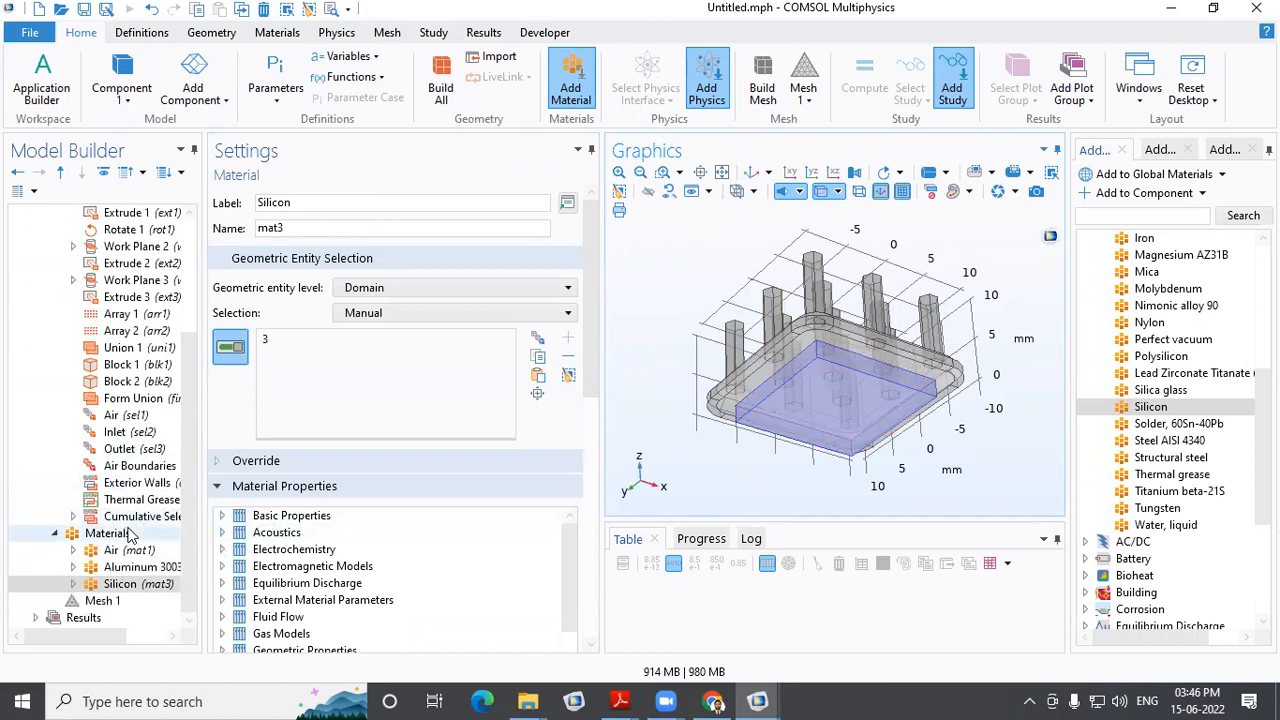
click(1155, 150)
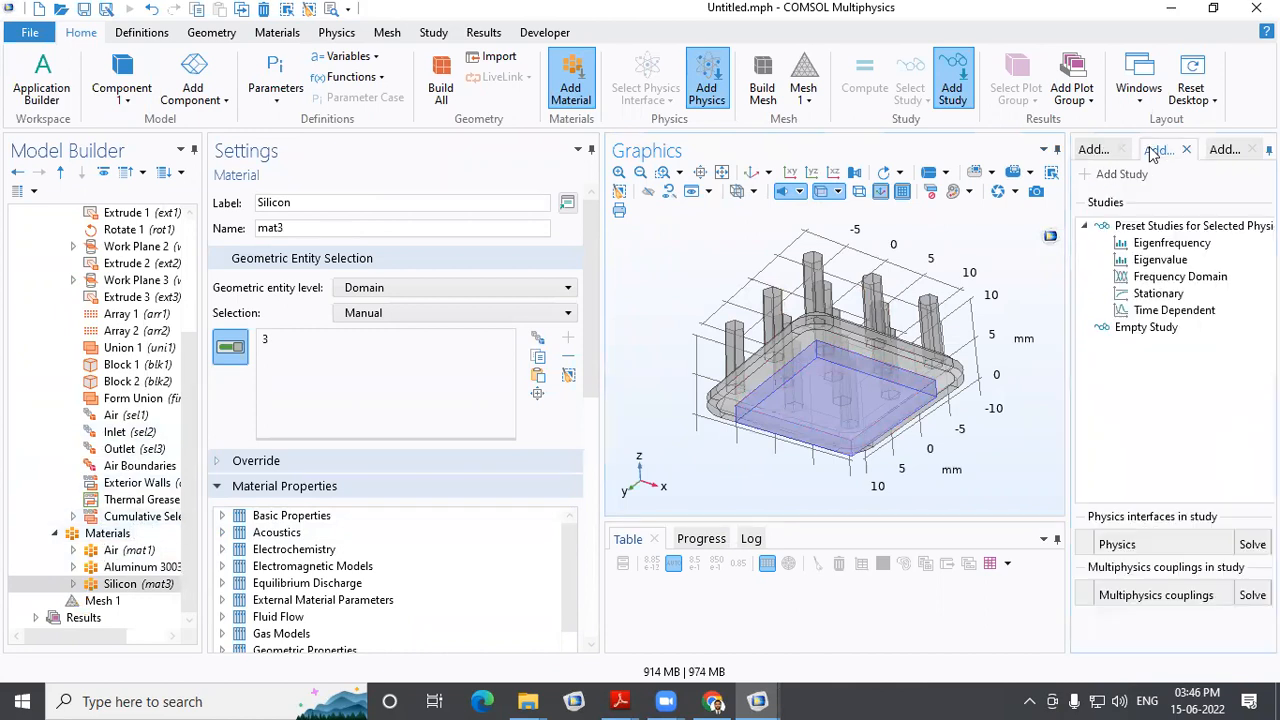
click(1220, 150)
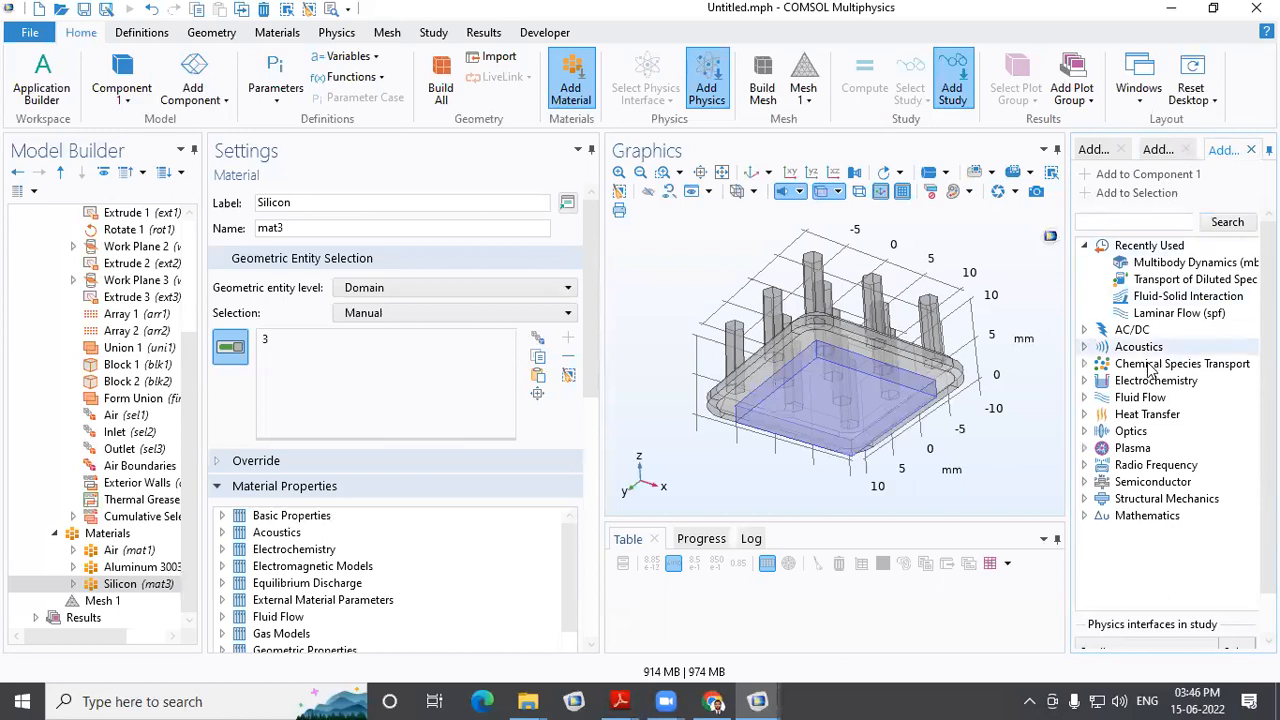
click(1083, 398)
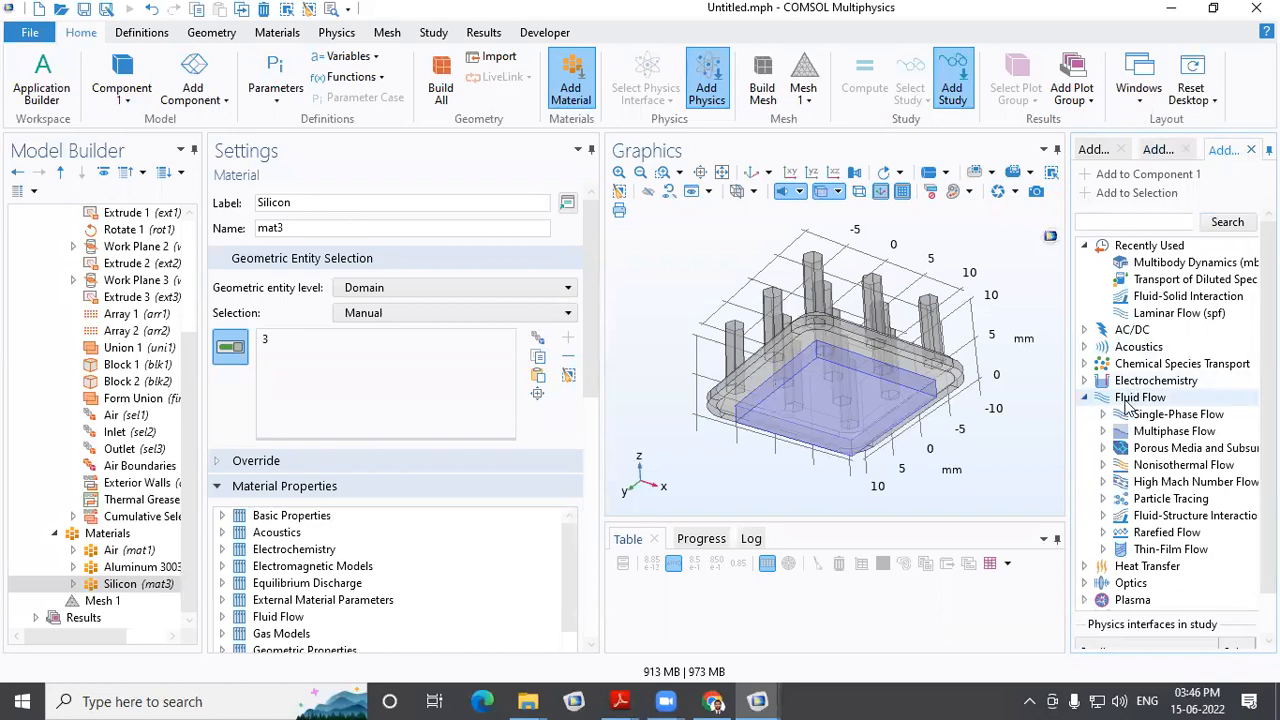
click(1084, 398)
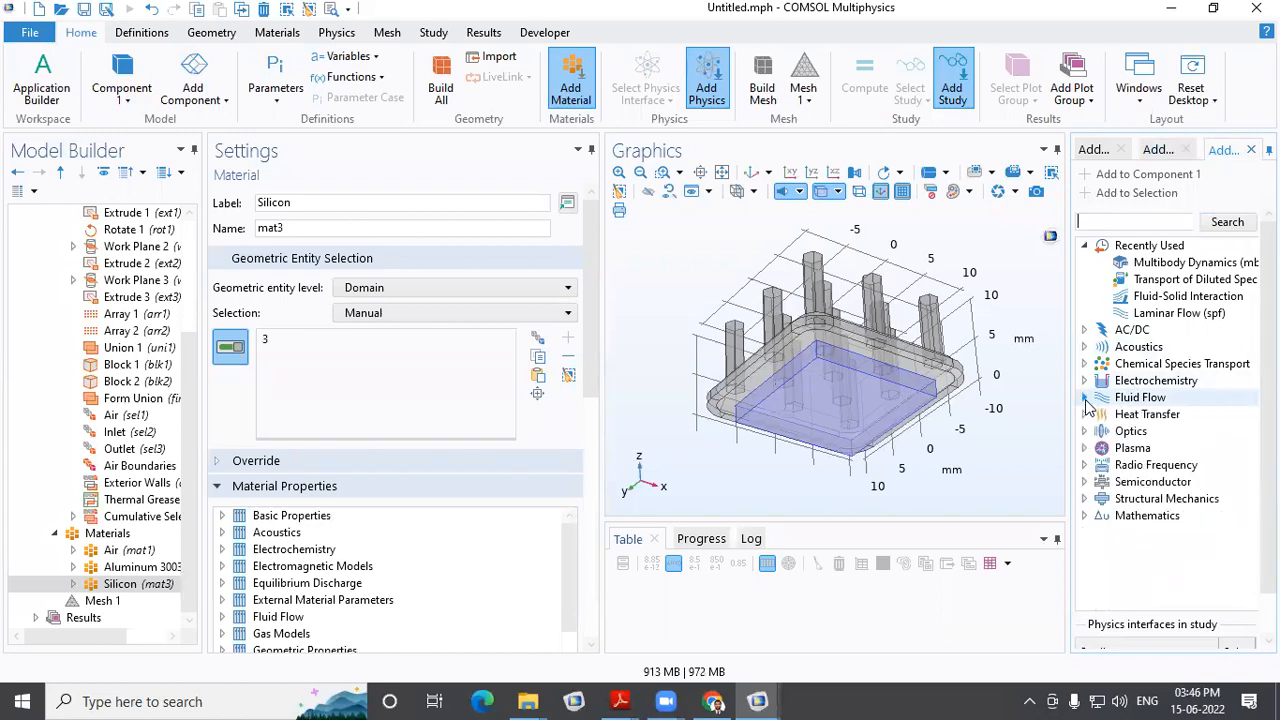
click(1085, 414)
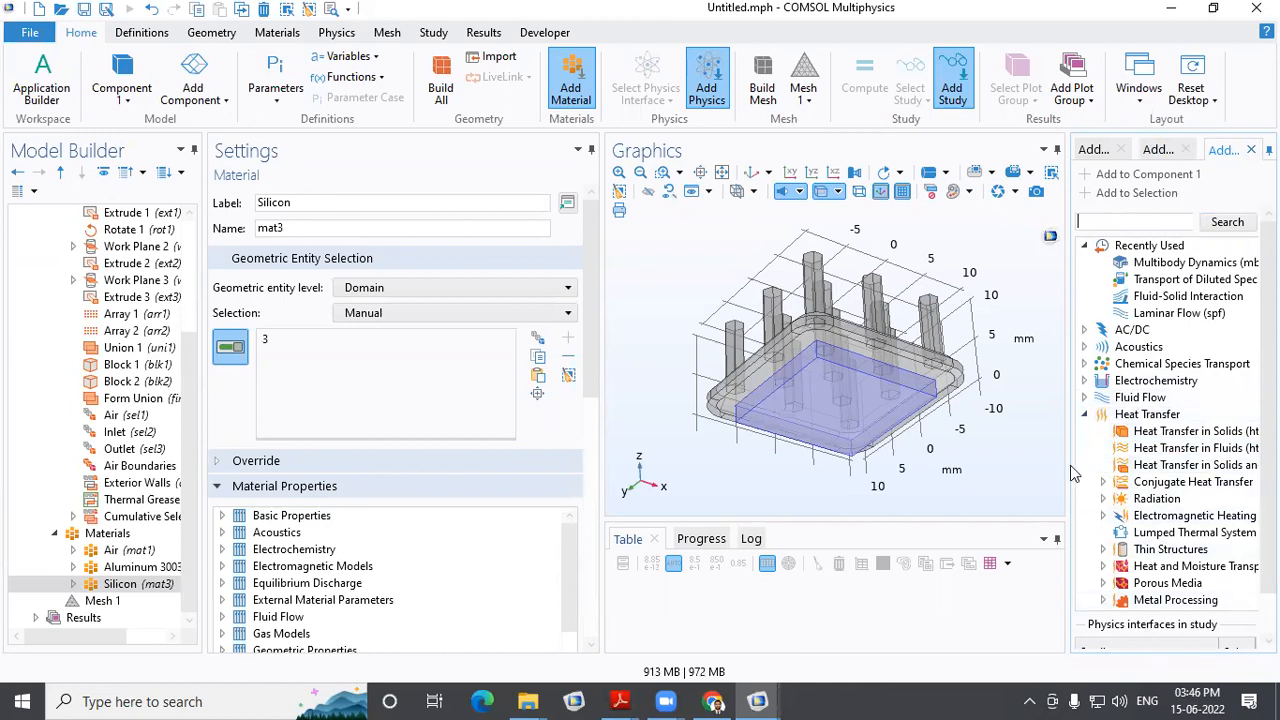
drag(1066, 466, 938, 462)
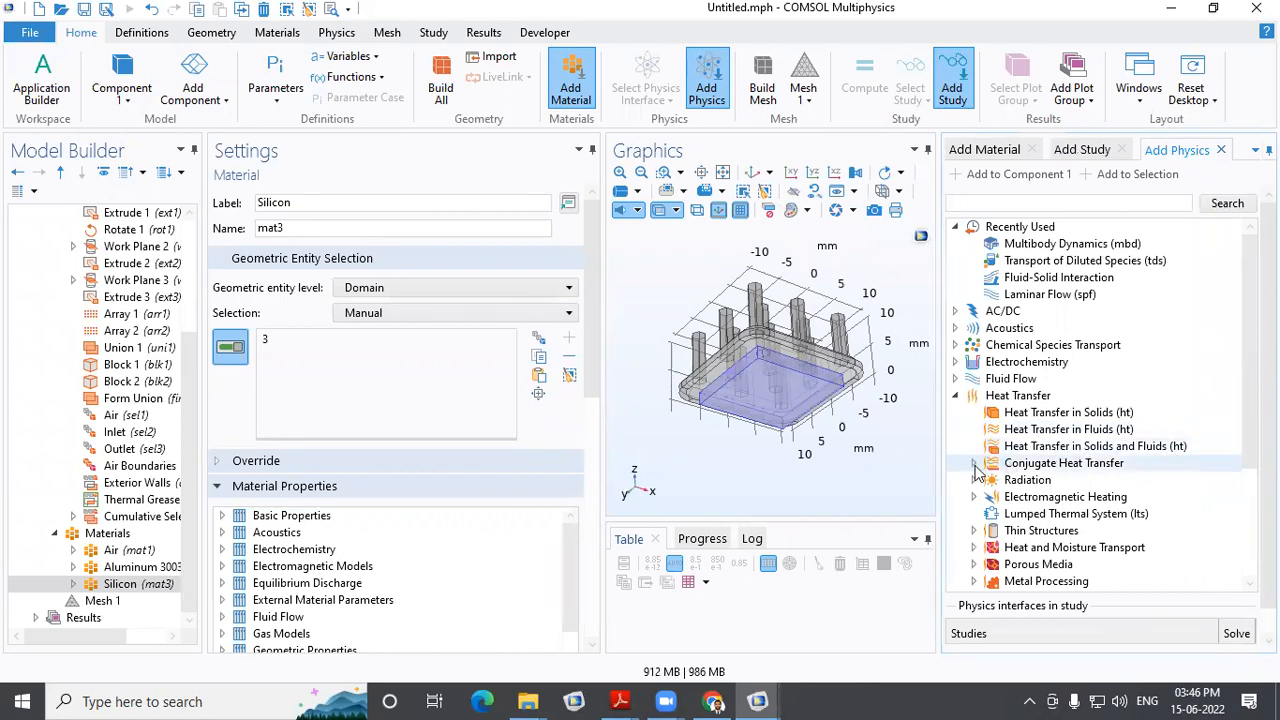
click(974, 464)
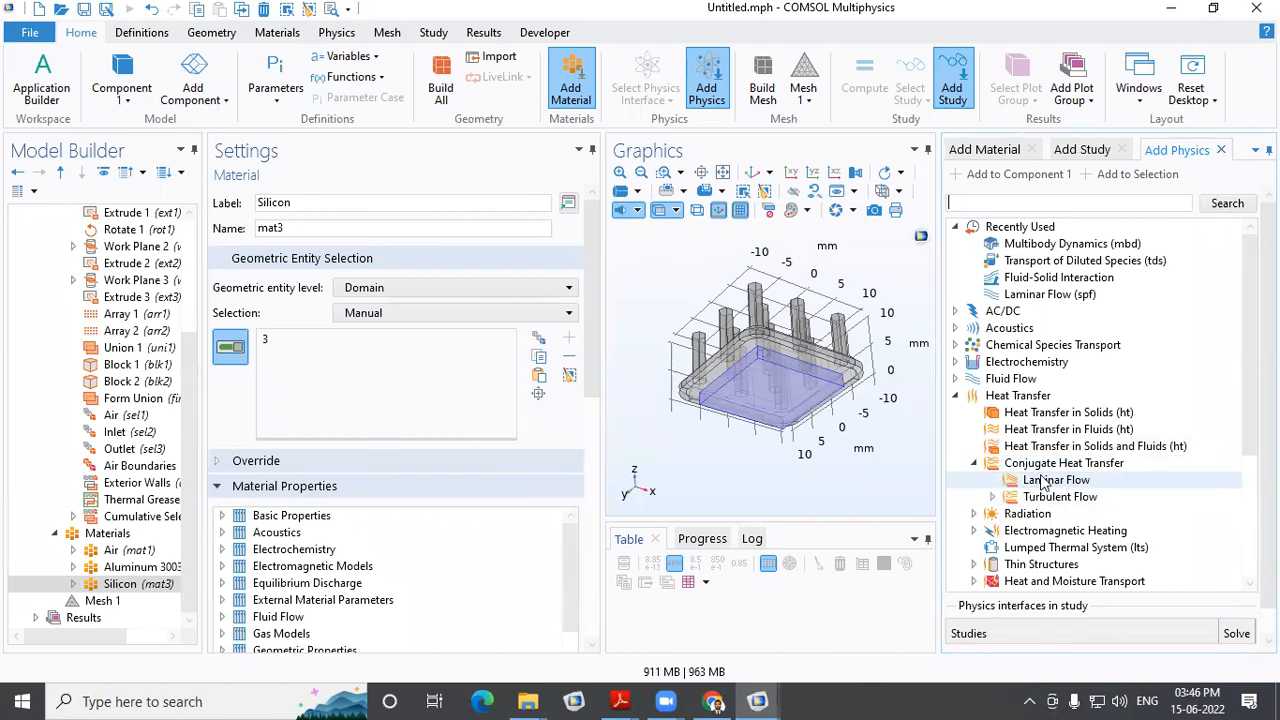
click(1068, 484)
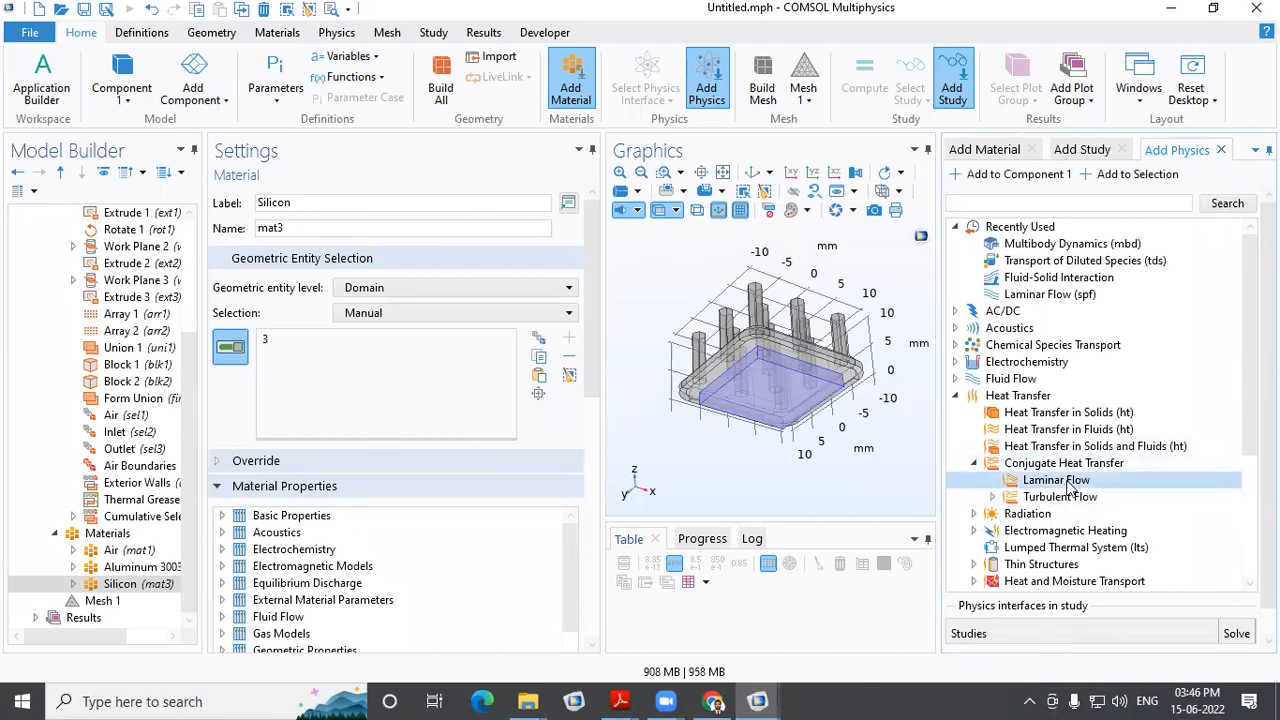
double_click(1066, 483)
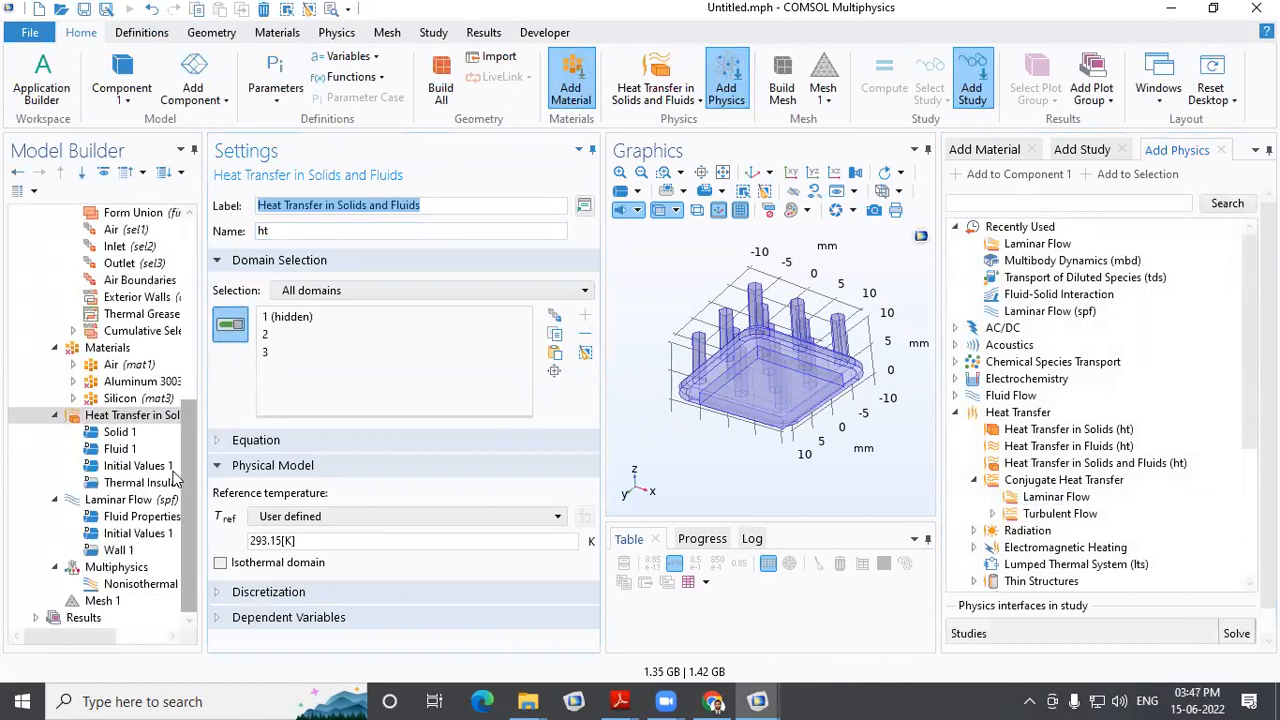
Restore the hidden air domain in the graphics and show the whole model in the default 3D view
click(752, 173)
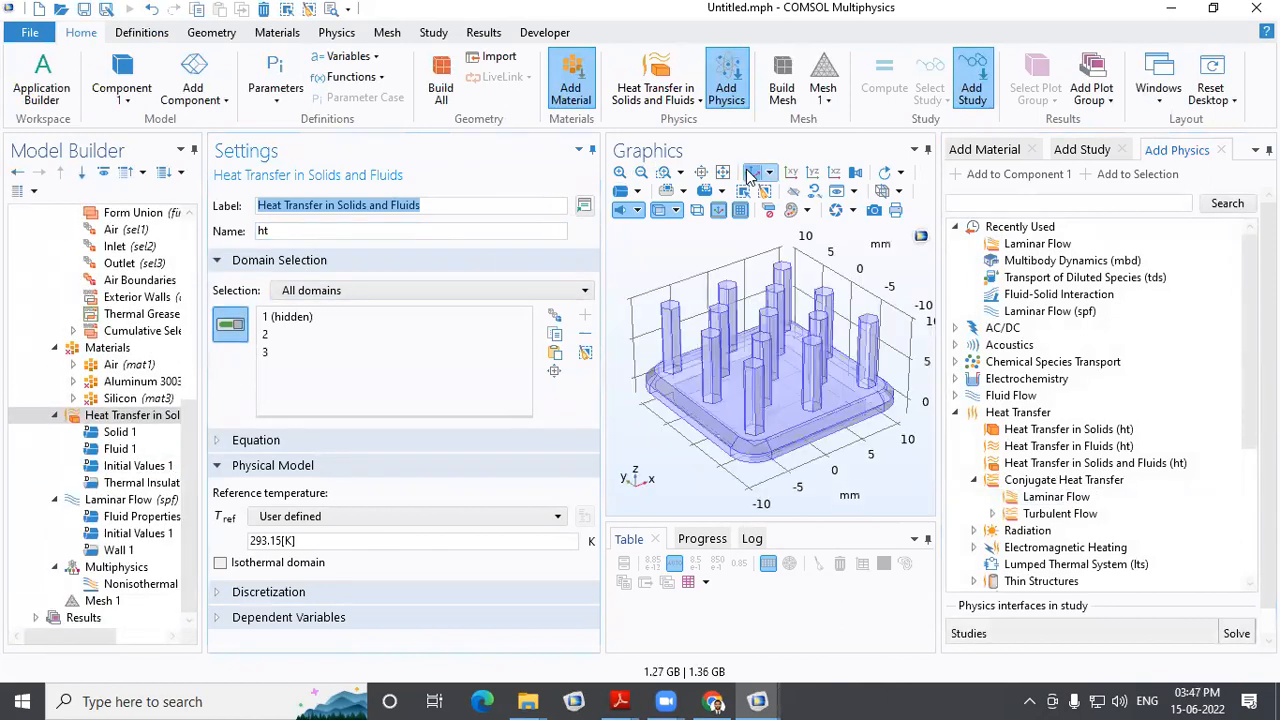
drag(940, 195, 1090, 197)
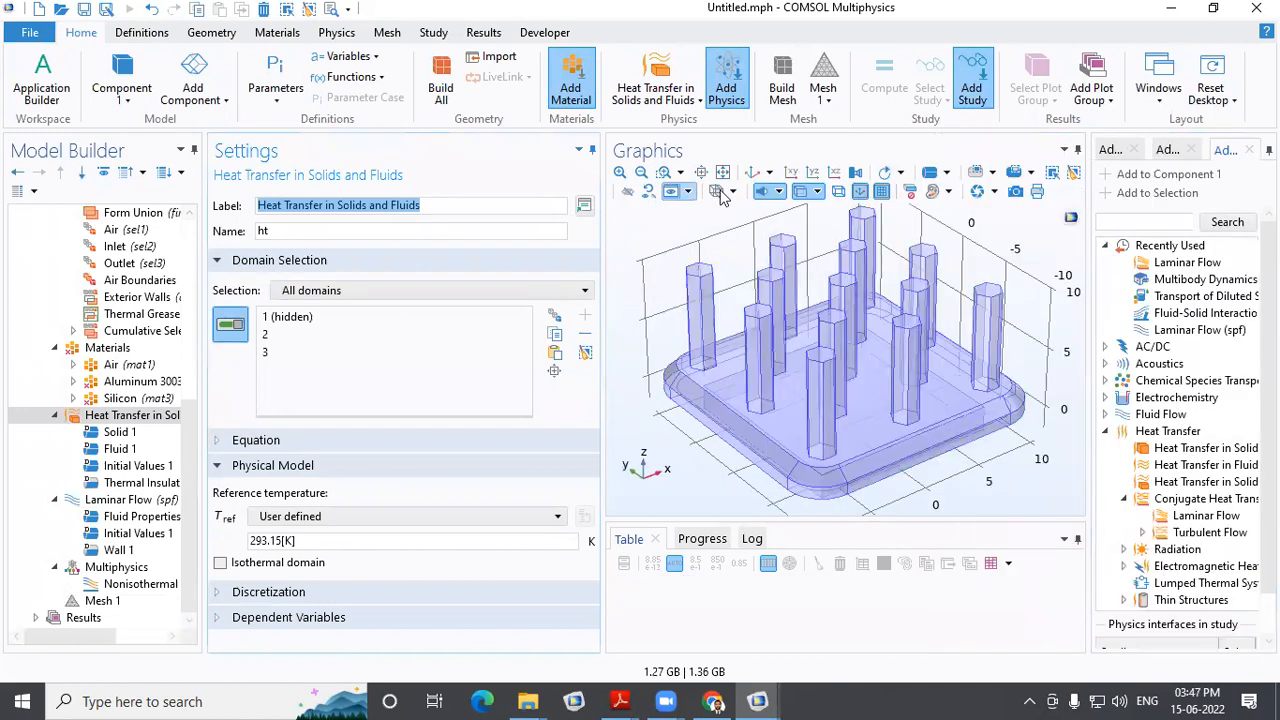
click(754, 173)
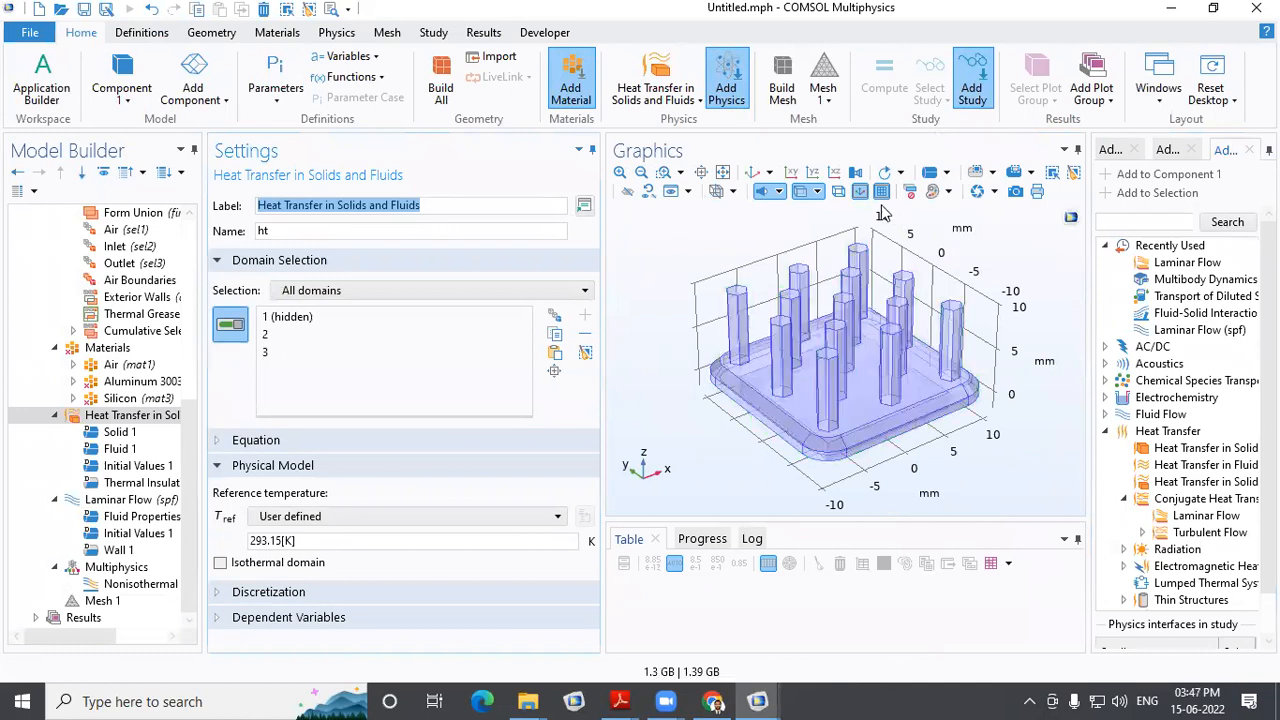
click(648, 191)
click(674, 418)
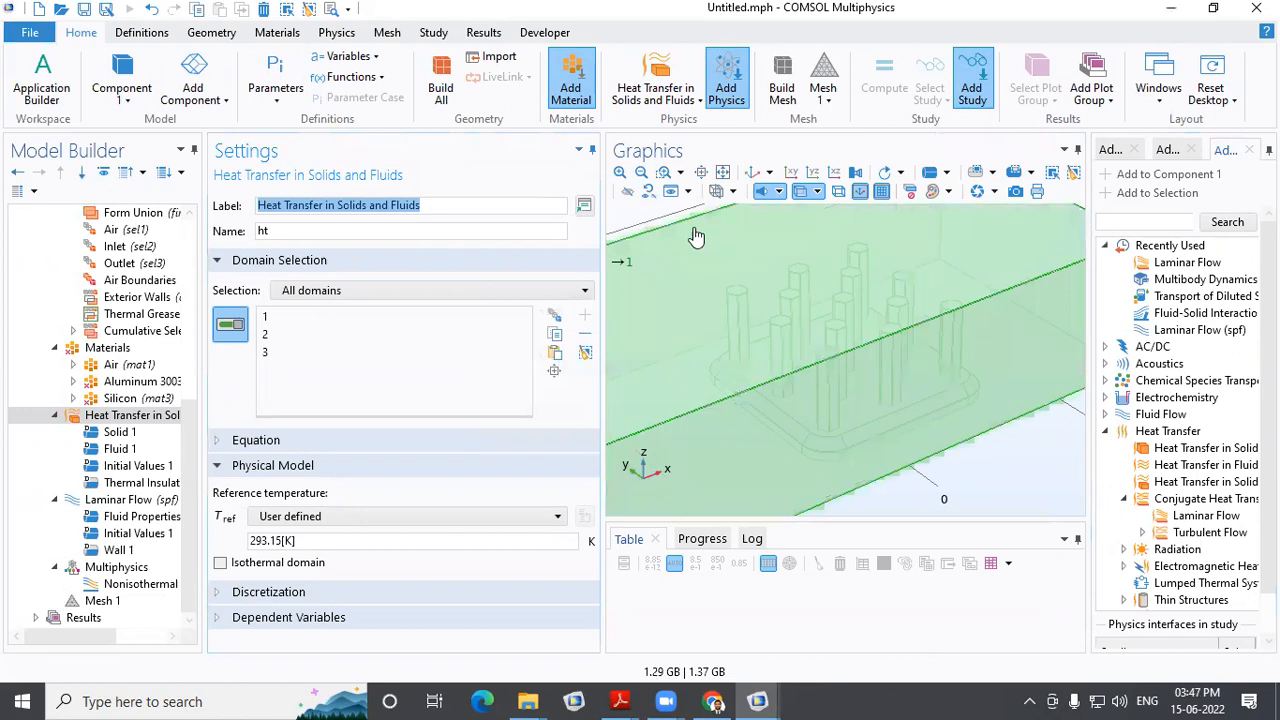
click(753, 175)
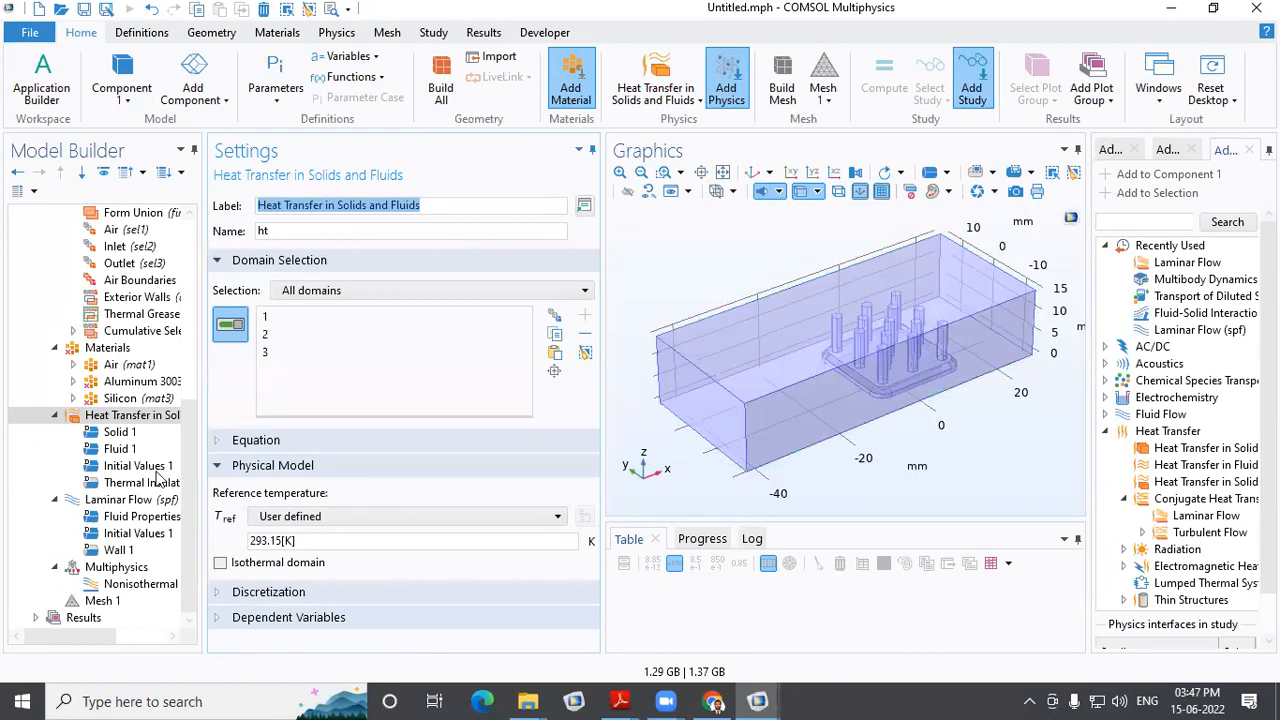
Widen the model tree and examine the settings of the Nonisothermal Flow coupling and the Heat Transfer in Solids and Fluids interface
drag(203, 447, 329, 422)
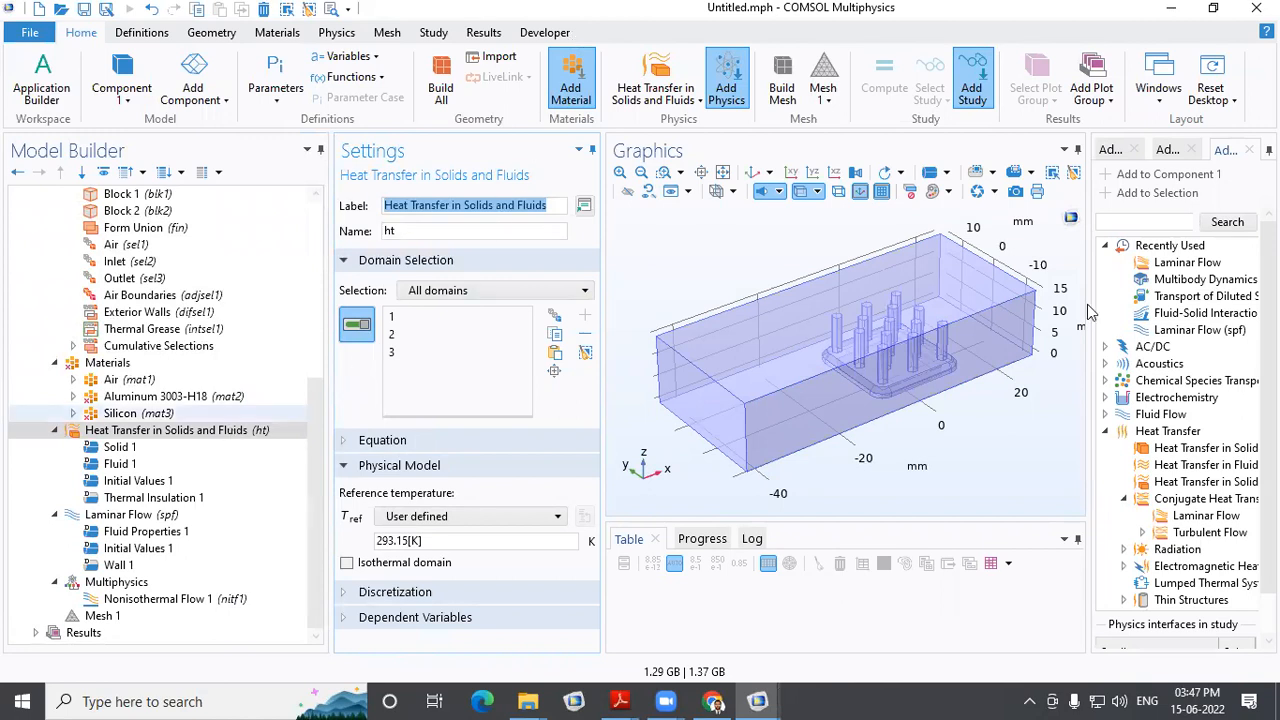
drag(1091, 312, 933, 312)
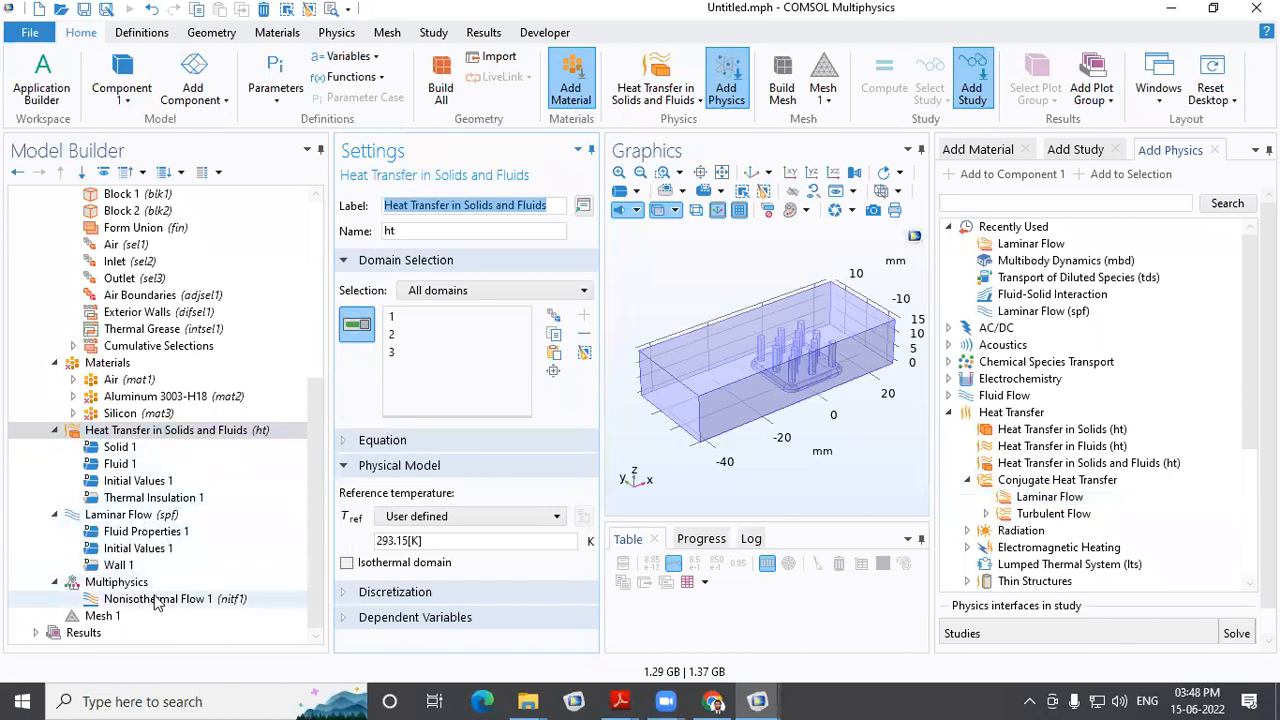
click(98, 597)
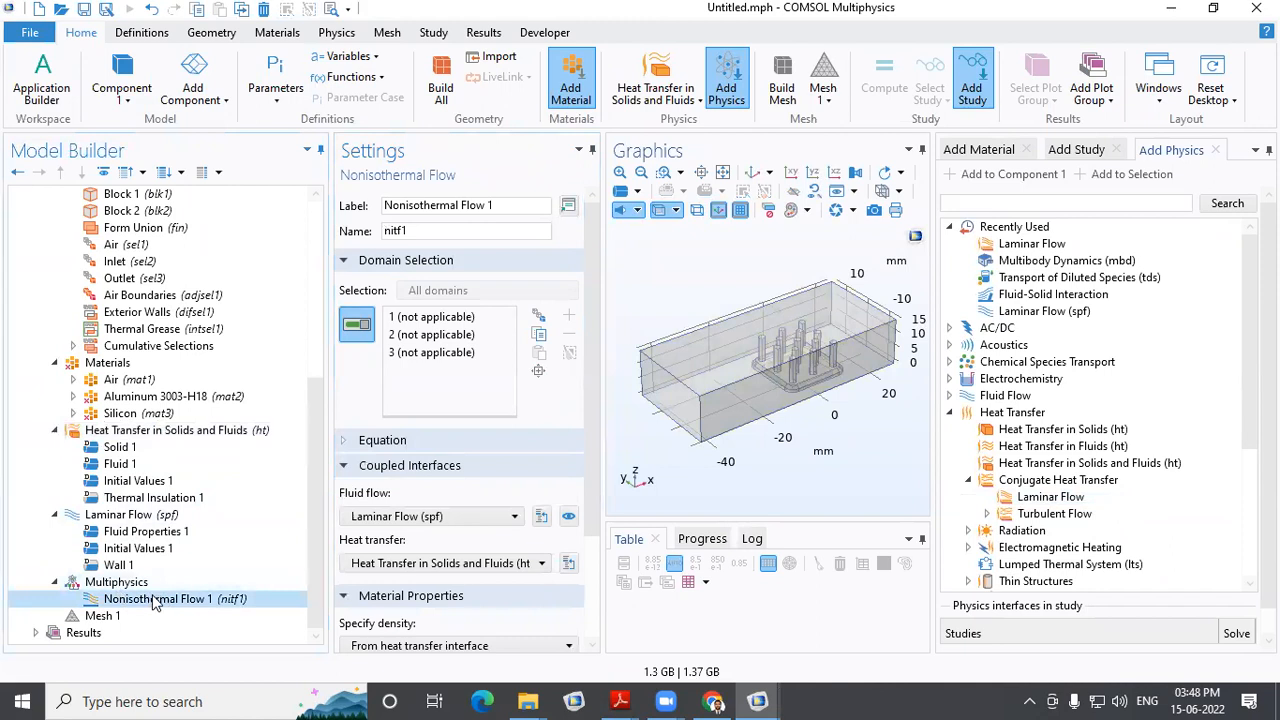
click(190, 436)
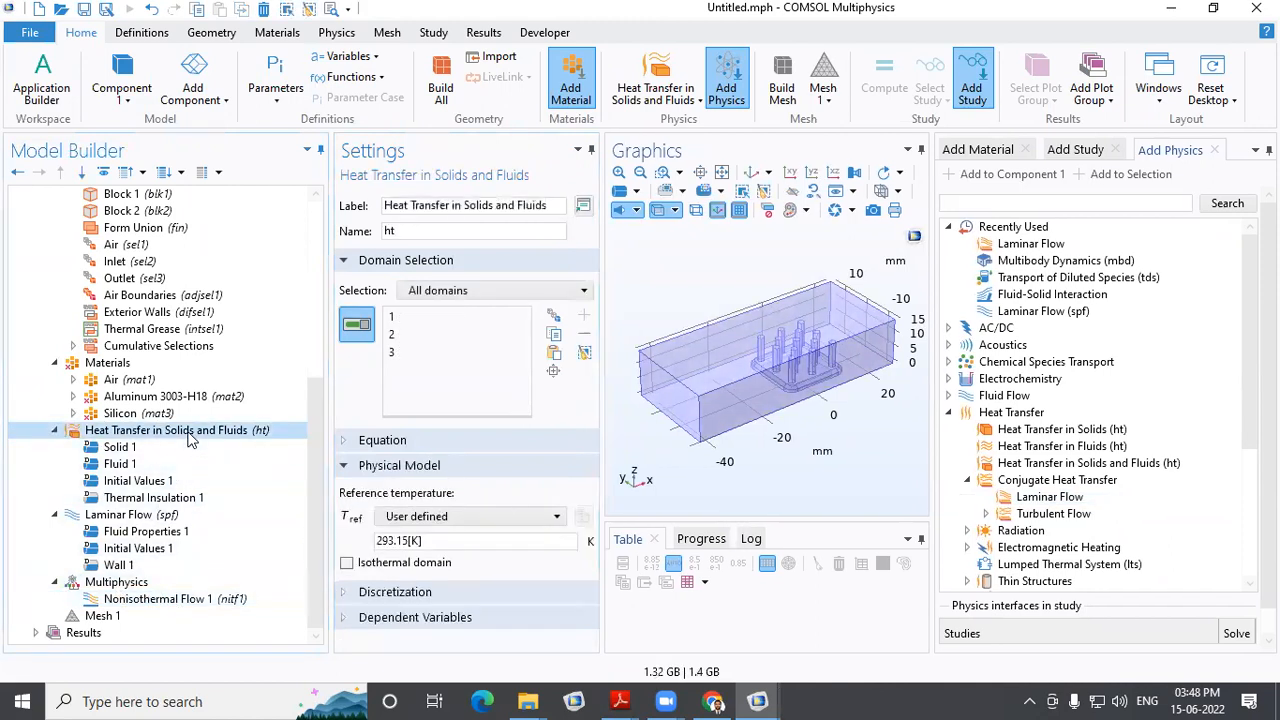
Assign the heat transfer Fluid feature to the surrounding air box, domain 1, and check the Solid feature's domains
click(190, 448)
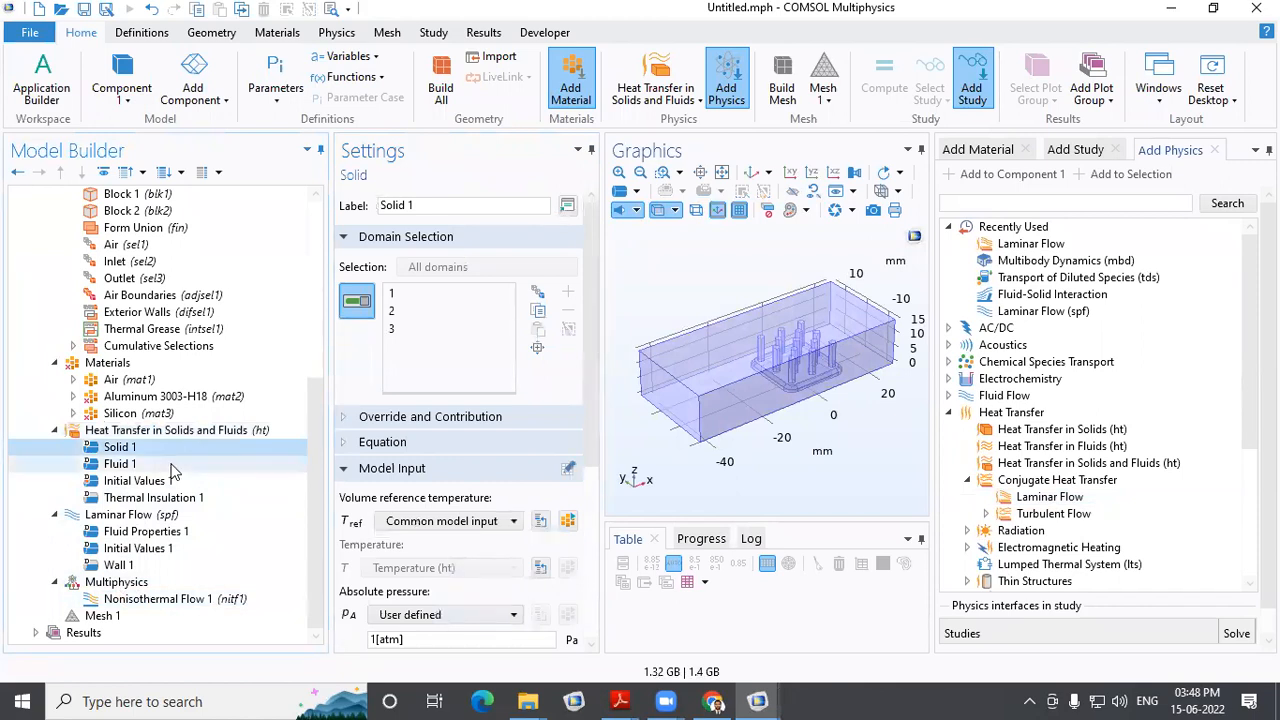
click(456, 295)
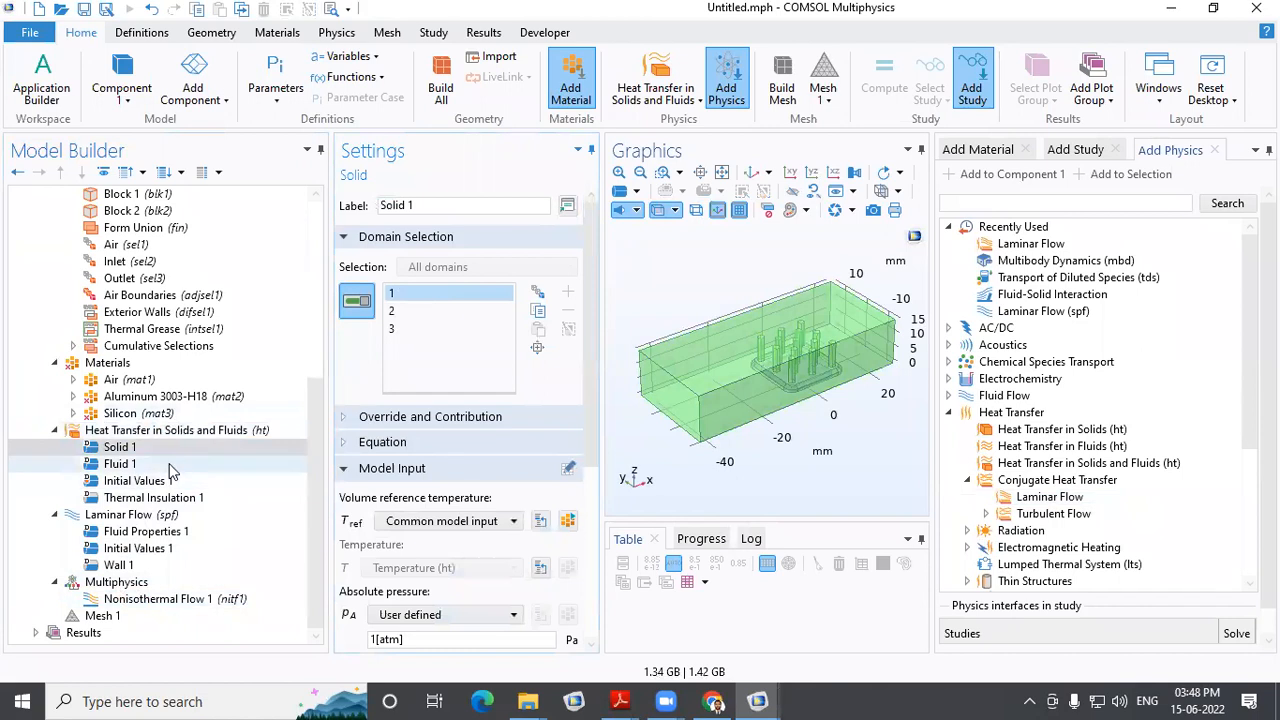
click(140, 464)
click(690, 368)
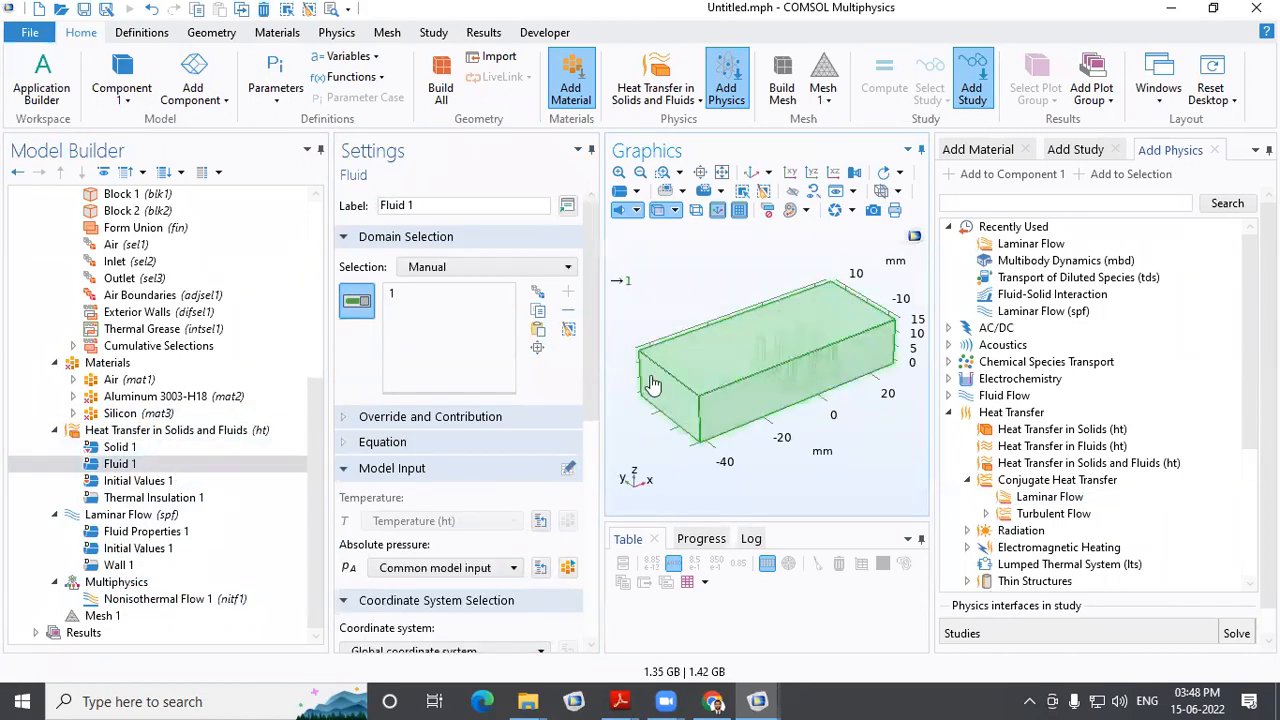
click(119, 447)
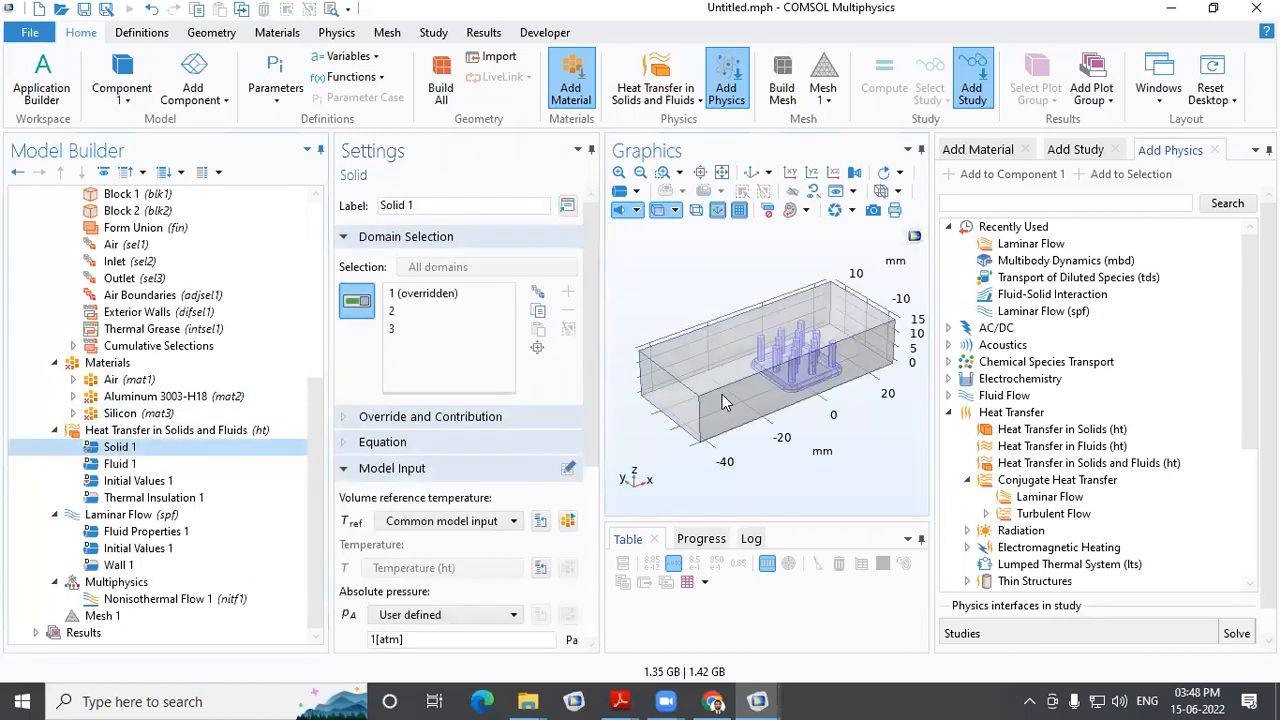
Clear the Laminar Flow domain selection and restrict the interface to the surrounding air box, domain 1
click(118, 514)
click(568, 354)
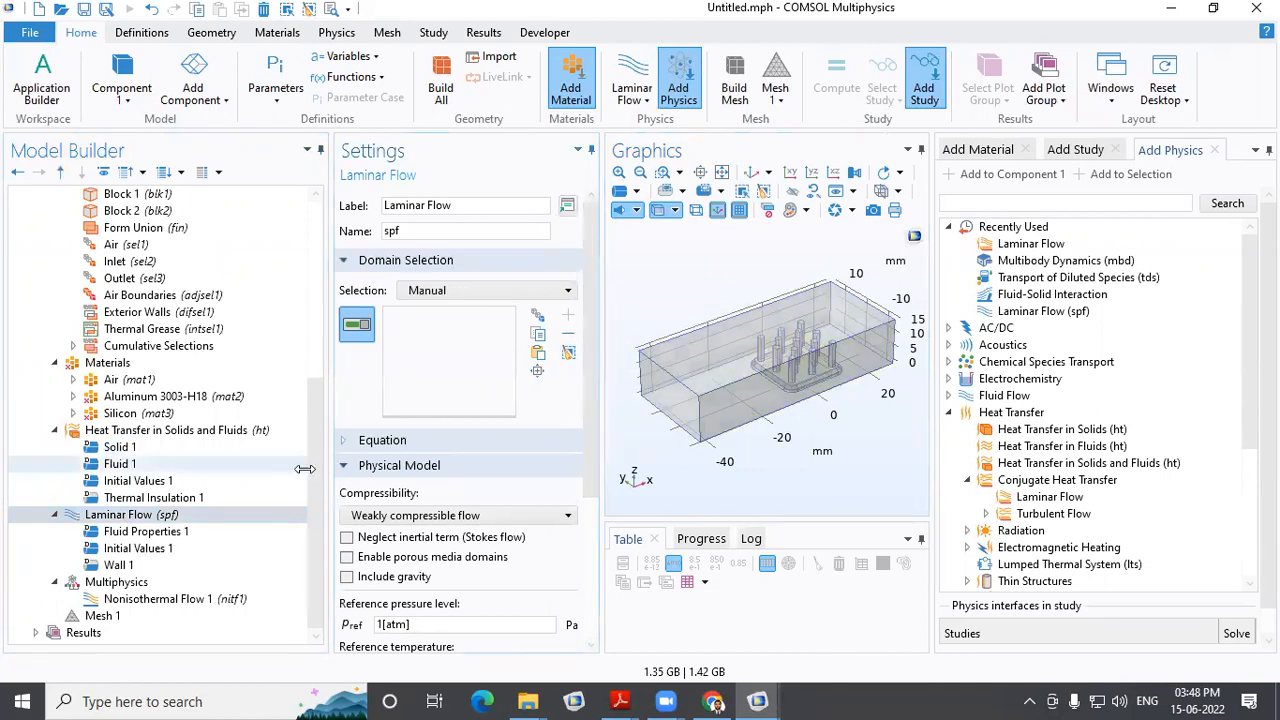
click(721, 398)
drag(809, 446, 781, 440)
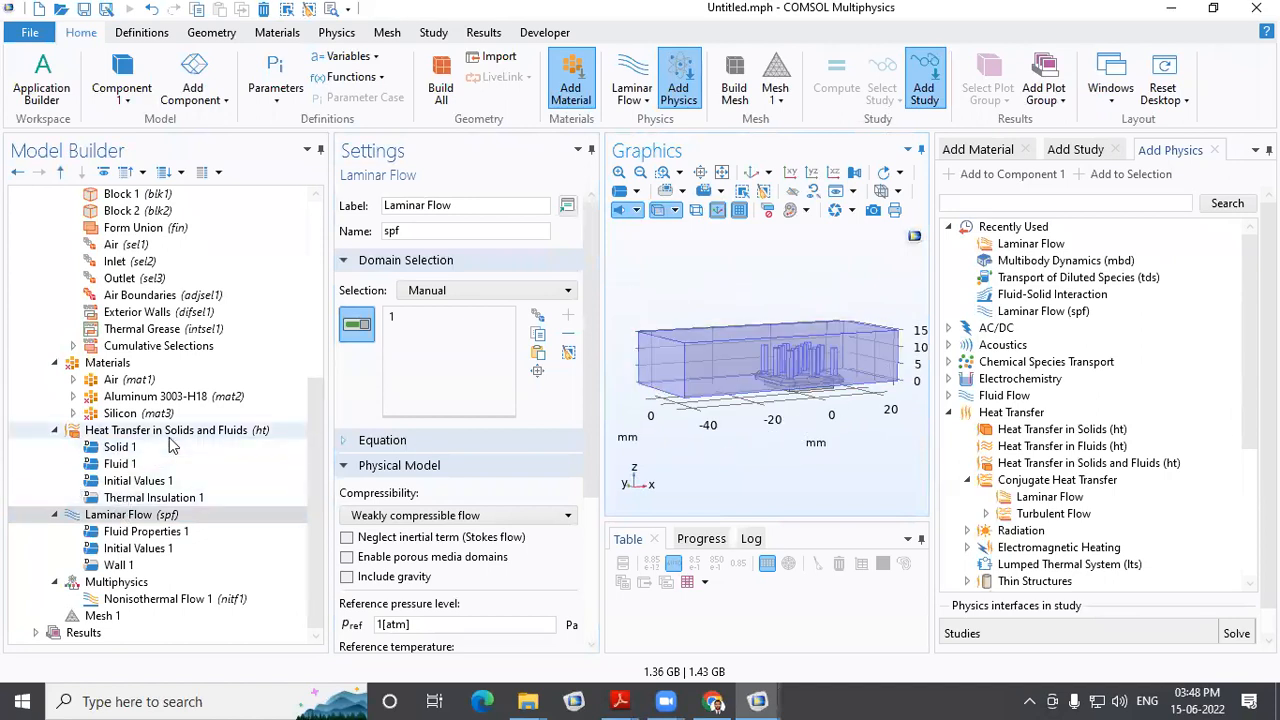
Add a Heat Source to the heat transfer interface and apply it to the silicon chip, domain 3
right_click(175, 442)
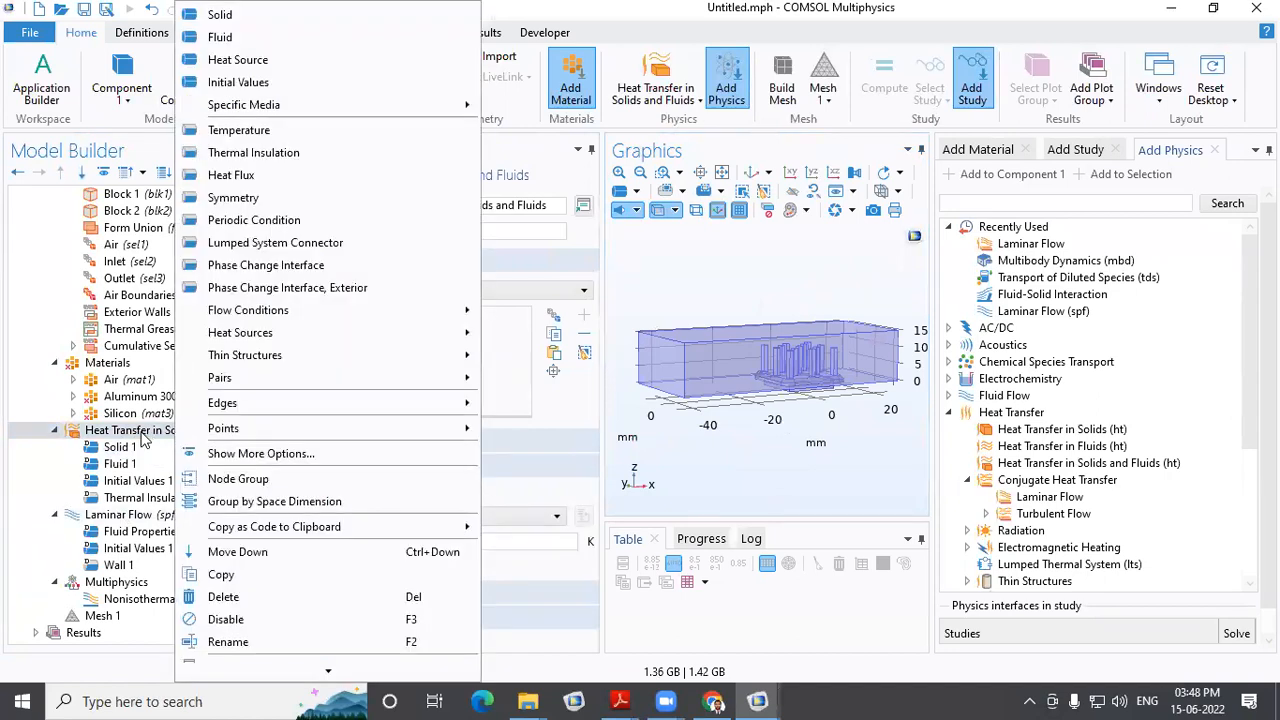
click(267, 61)
drag(831, 487, 832, 440)
click(797, 400)
scroll(598, 605, down, 1)
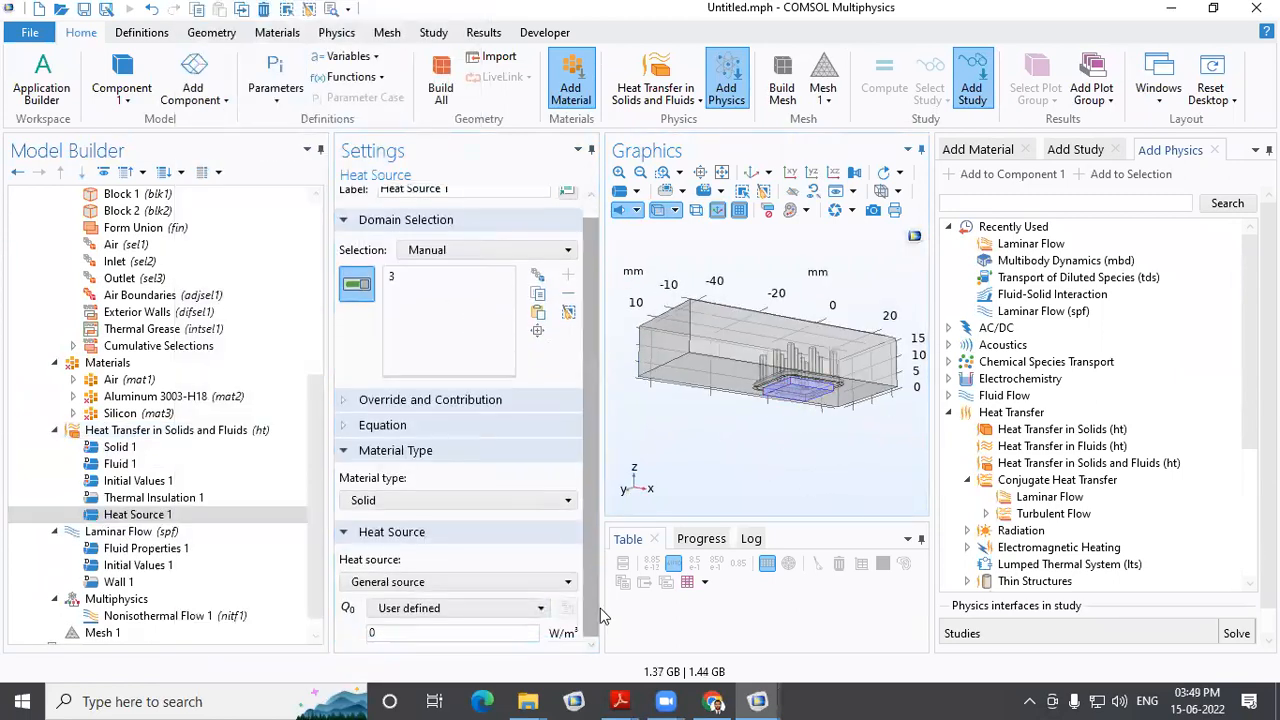
Define the silicon chip's heat source as a Heat rate of 1 W
click(474, 584)
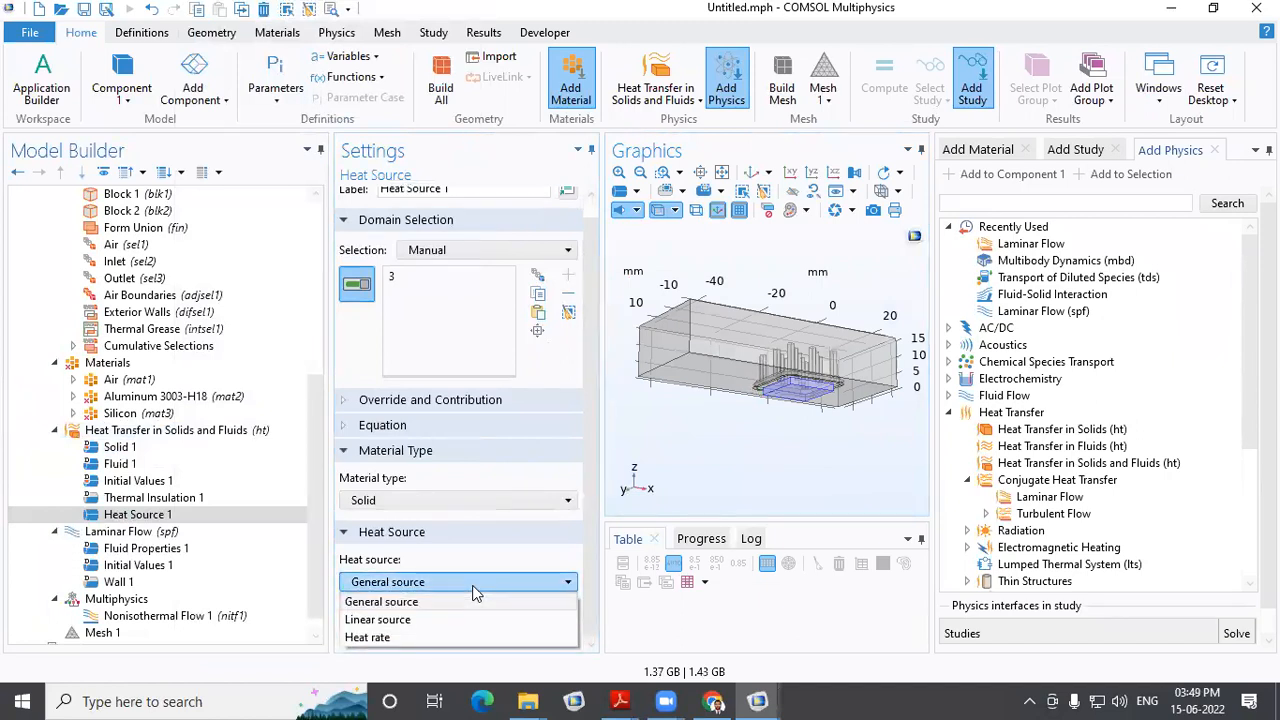
click(476, 601)
drag(601, 503, 634, 502)
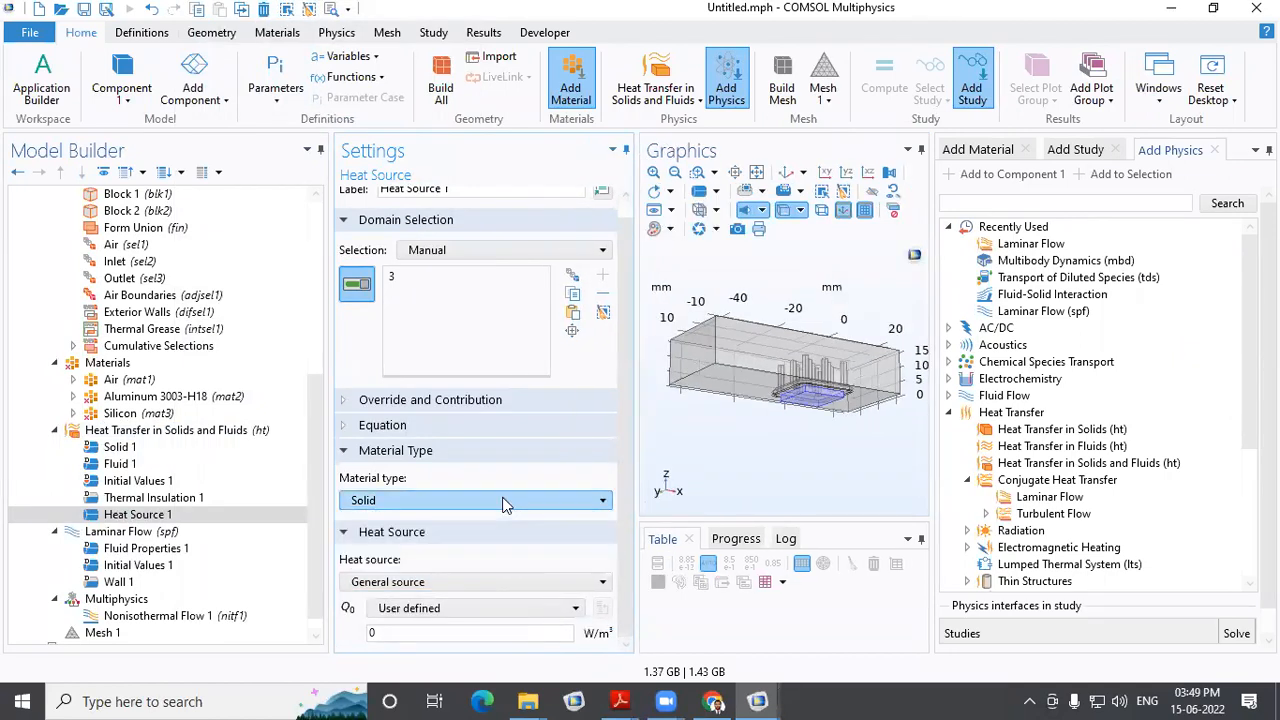
click(502, 581)
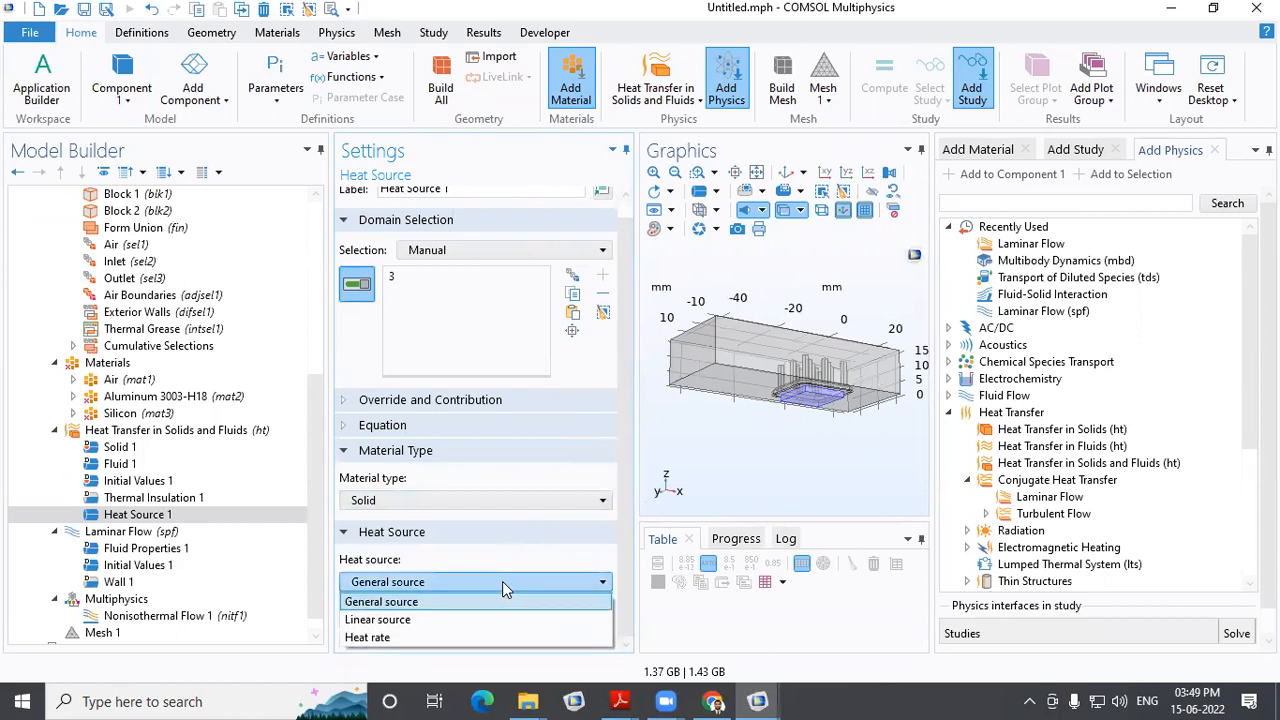
click(495, 613)
click(490, 590)
click(487, 645)
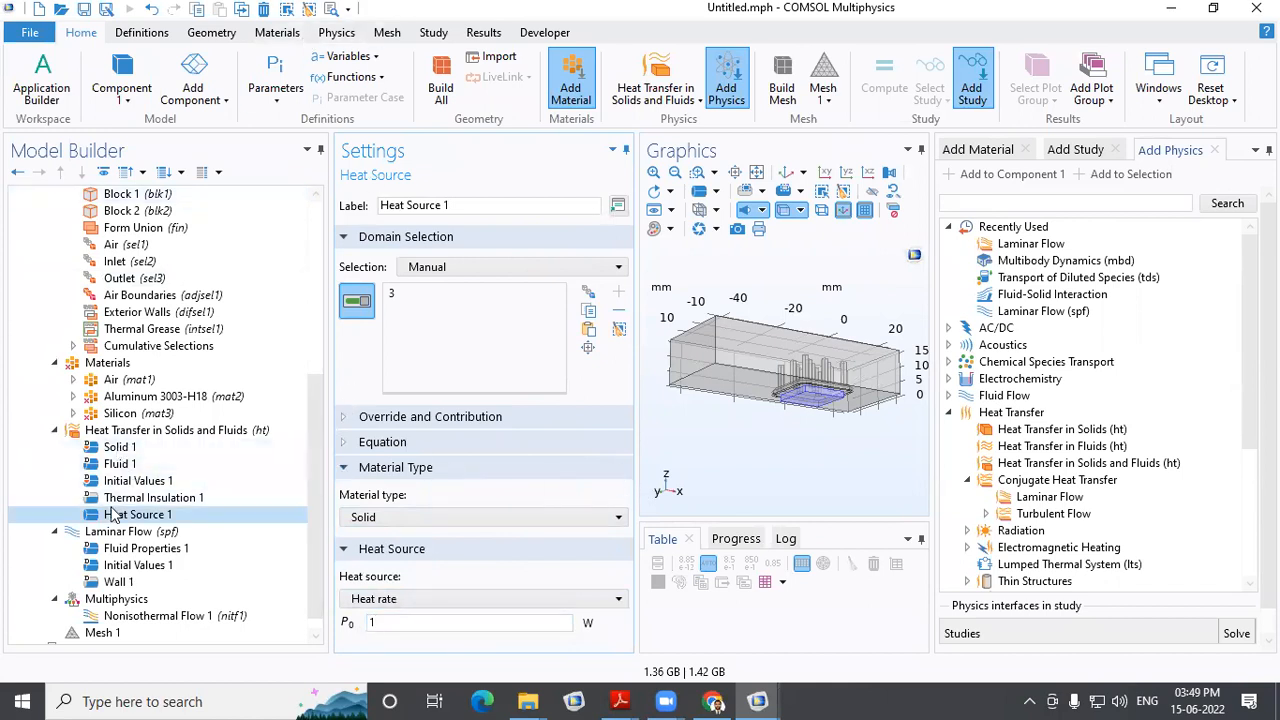
Add an Inlet to Laminar Flow on the air box's end face, boundary 129, with a normal inflow velocity of 0.05 m/s
click(125, 533)
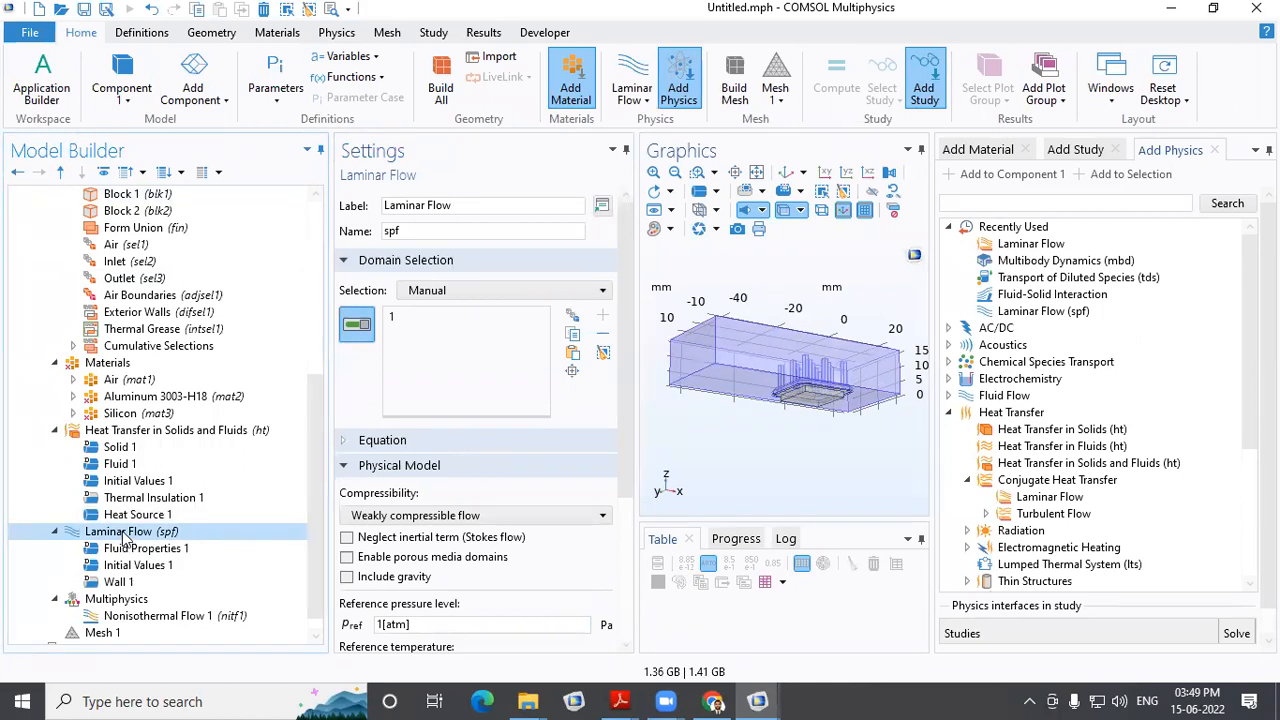
right_click(125, 536)
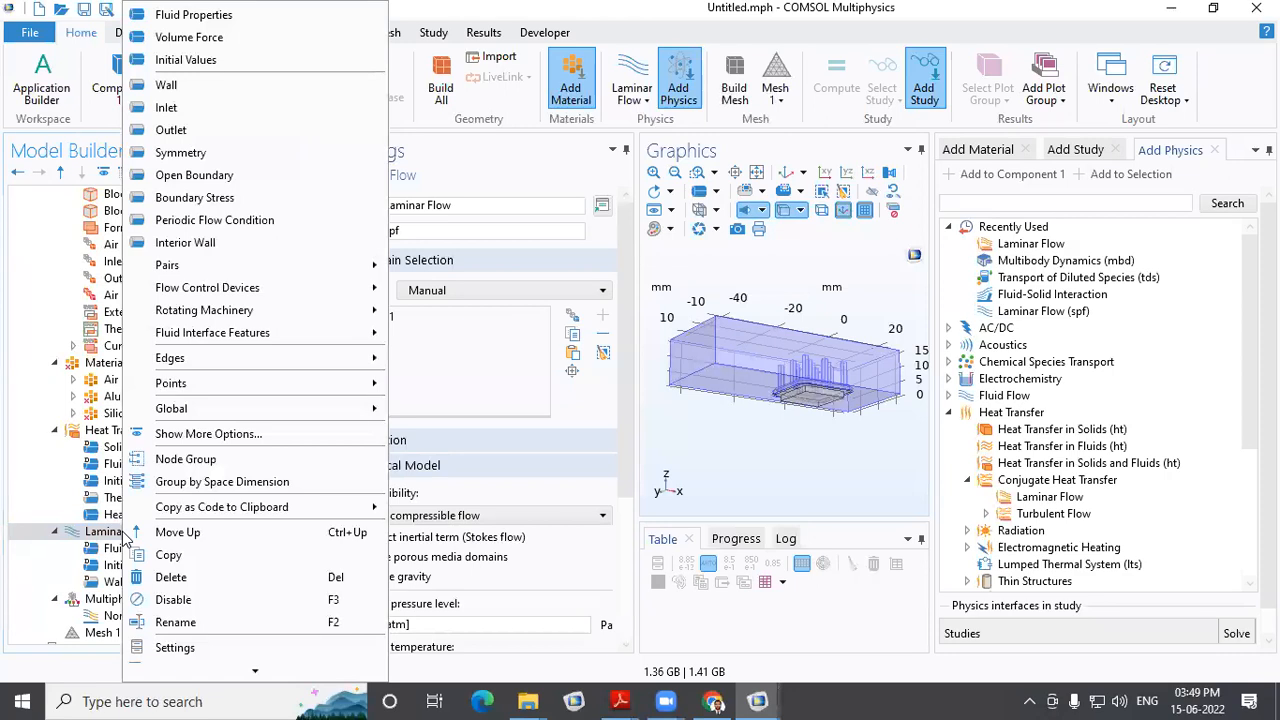
click(214, 110)
click(788, 174)
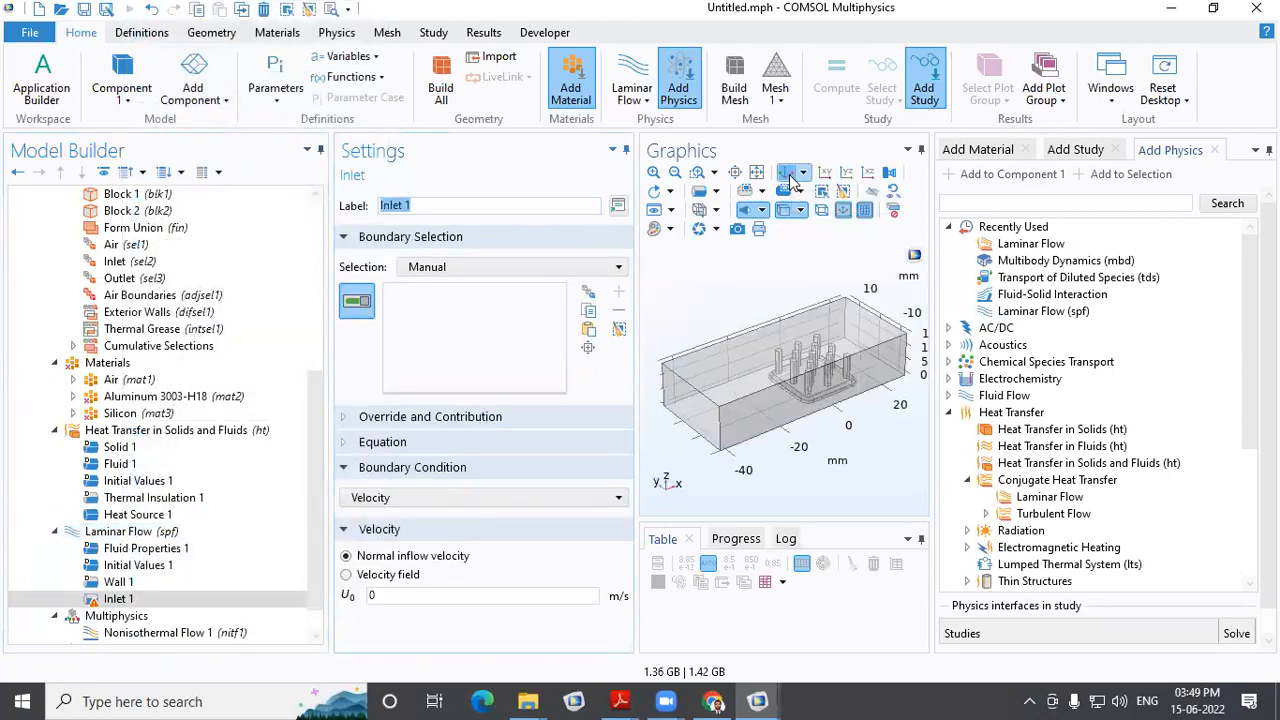
drag(826, 473, 754, 516)
click(864, 334)
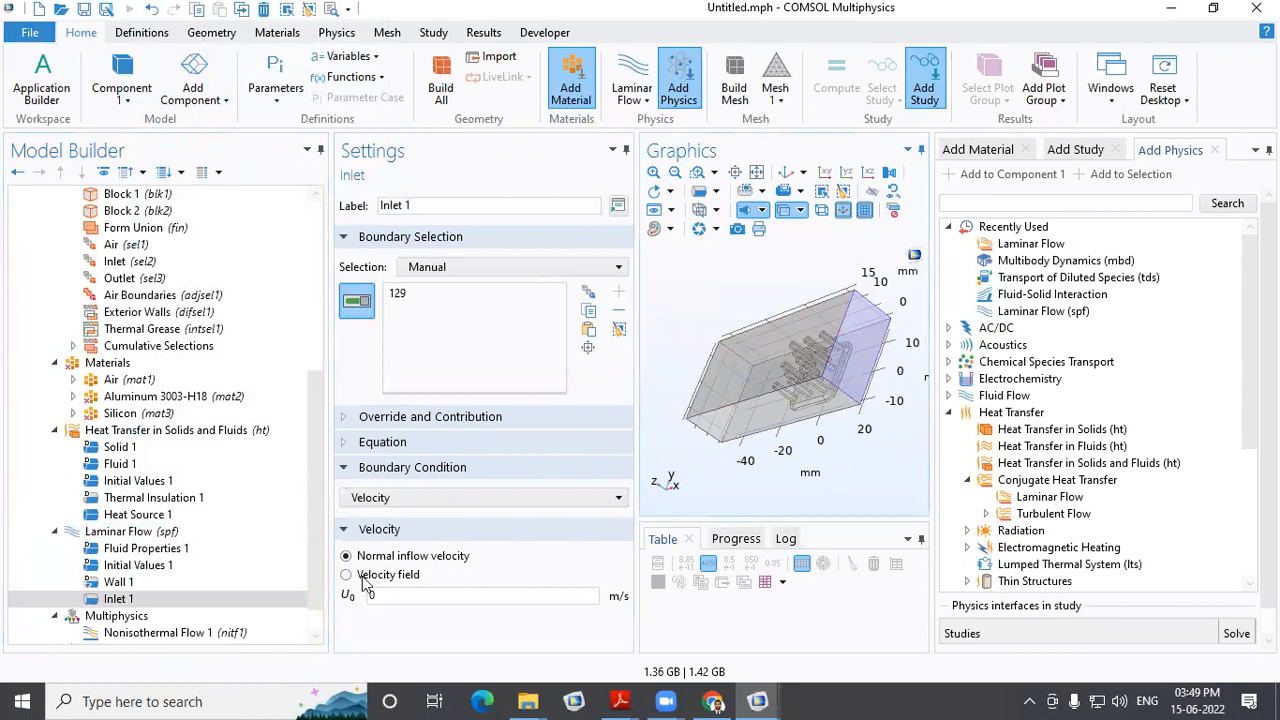
click(400, 500)
click(403, 508)
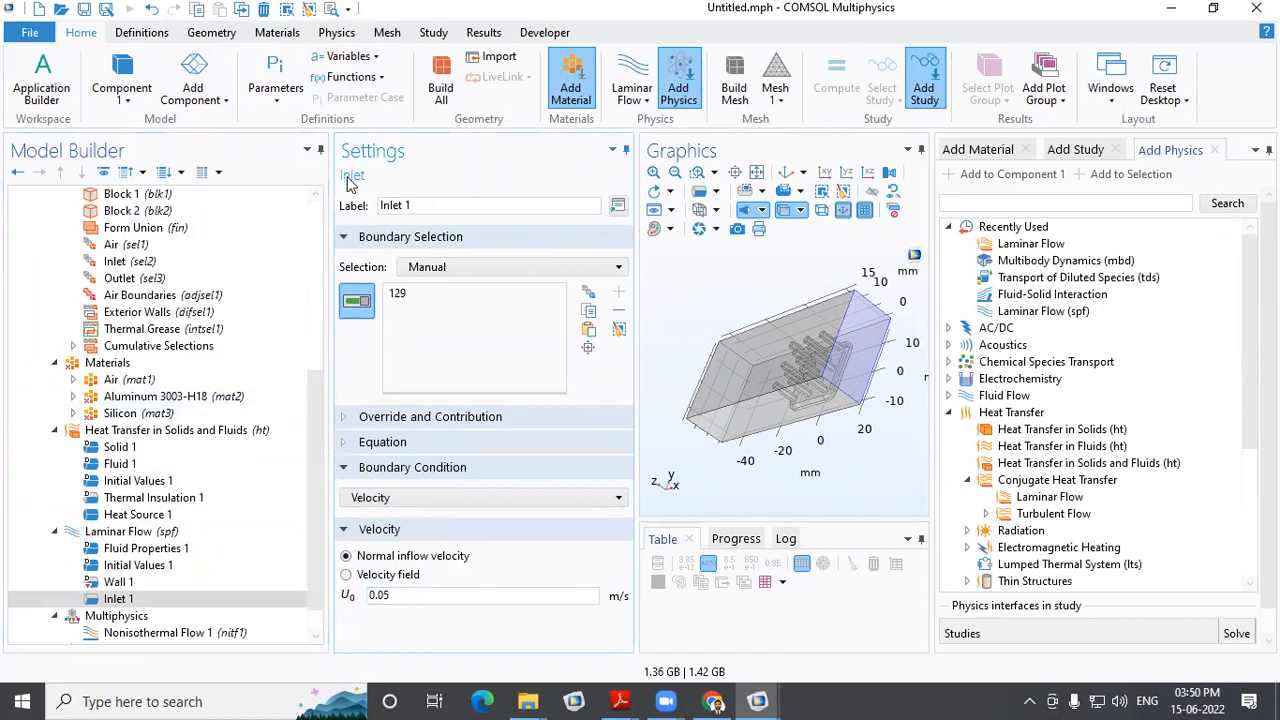
Add an Outlet to Laminar Flow on the air box's opposite end face, boundary 1
click(172, 535)
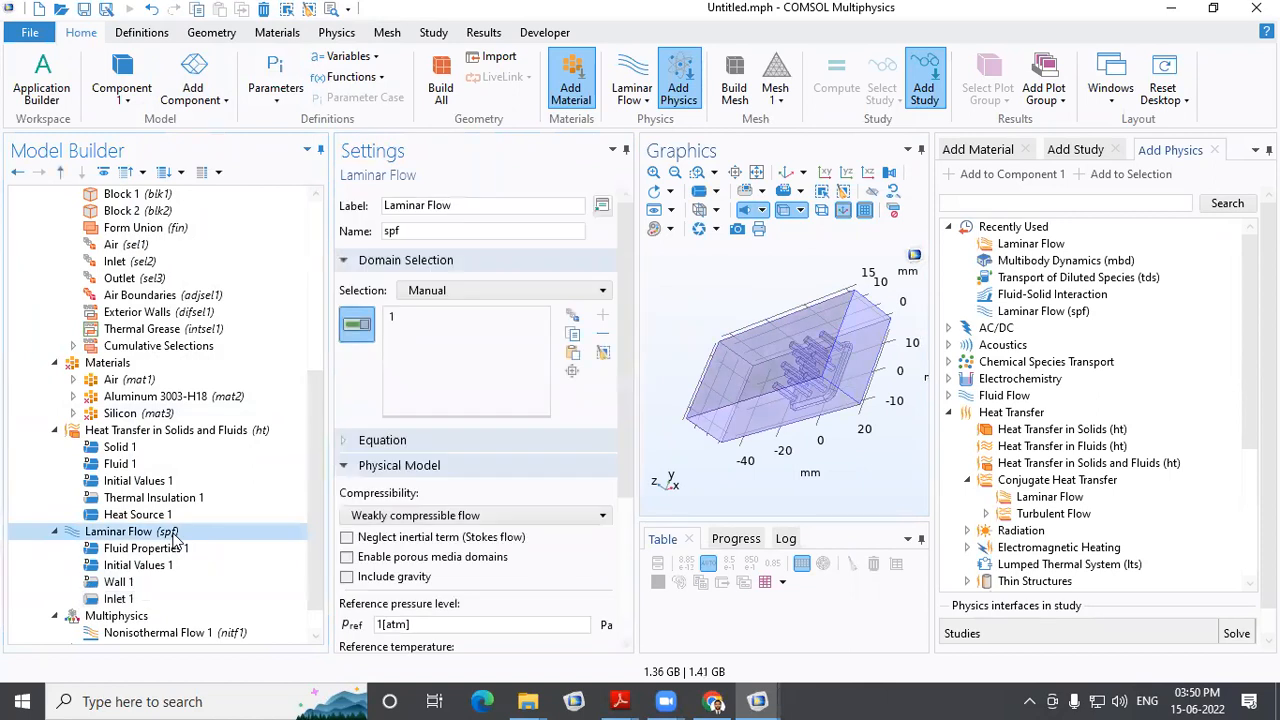
right_click(172, 537)
click(325, 131)
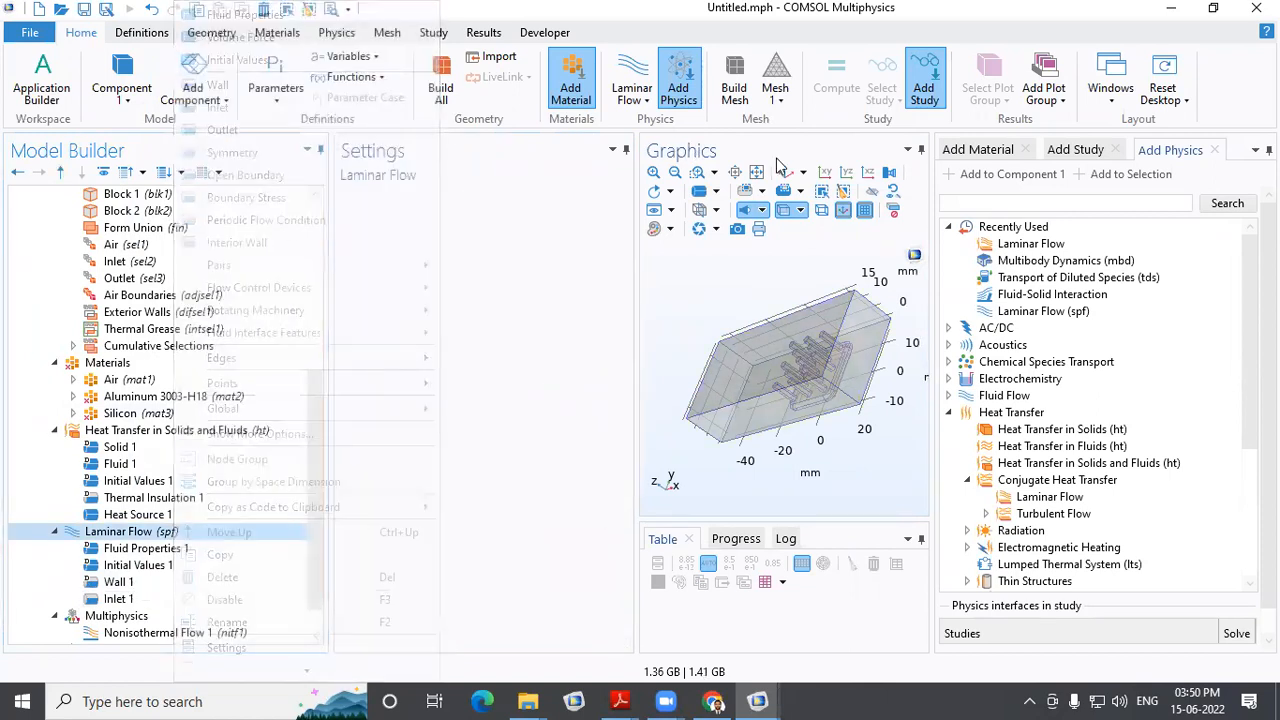
click(785, 172)
click(676, 420)
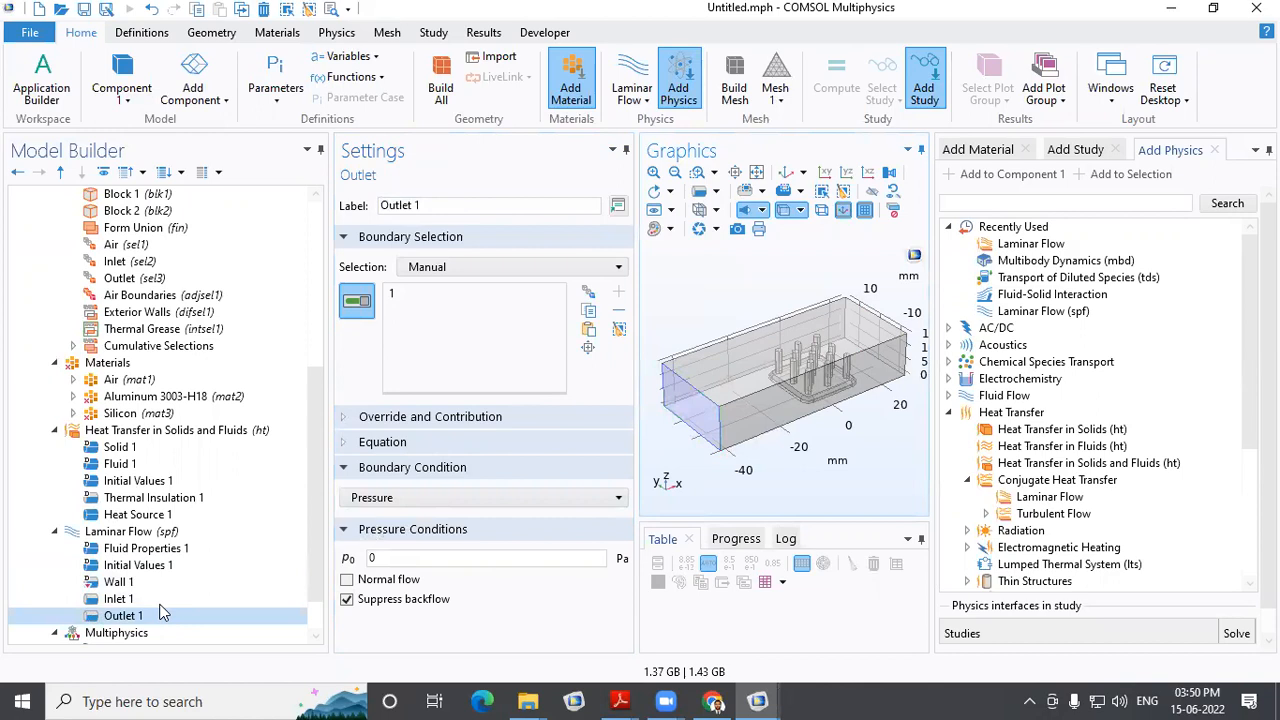
Add an Inflow condition to the heat transfer interface on the inlet face, boundary 129, with an upstream temperature of 300 K
scroll(160, 605, down, 1)
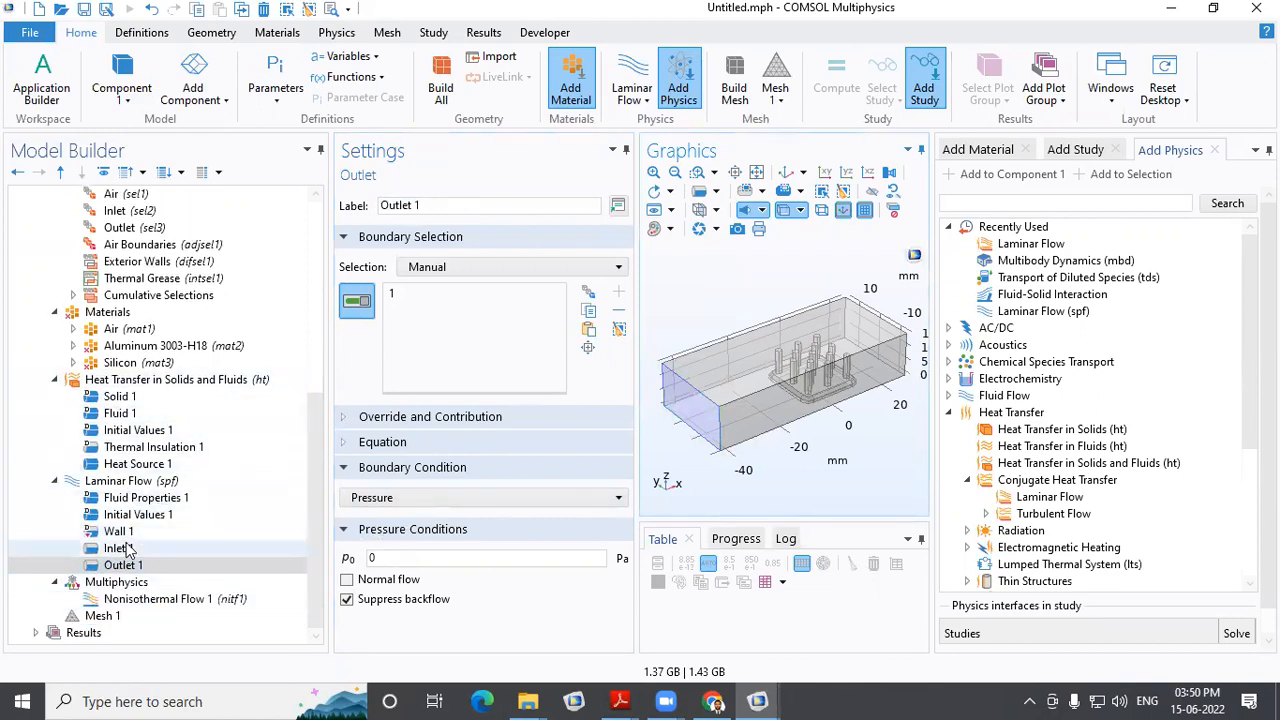
click(207, 381)
right_click(207, 381)
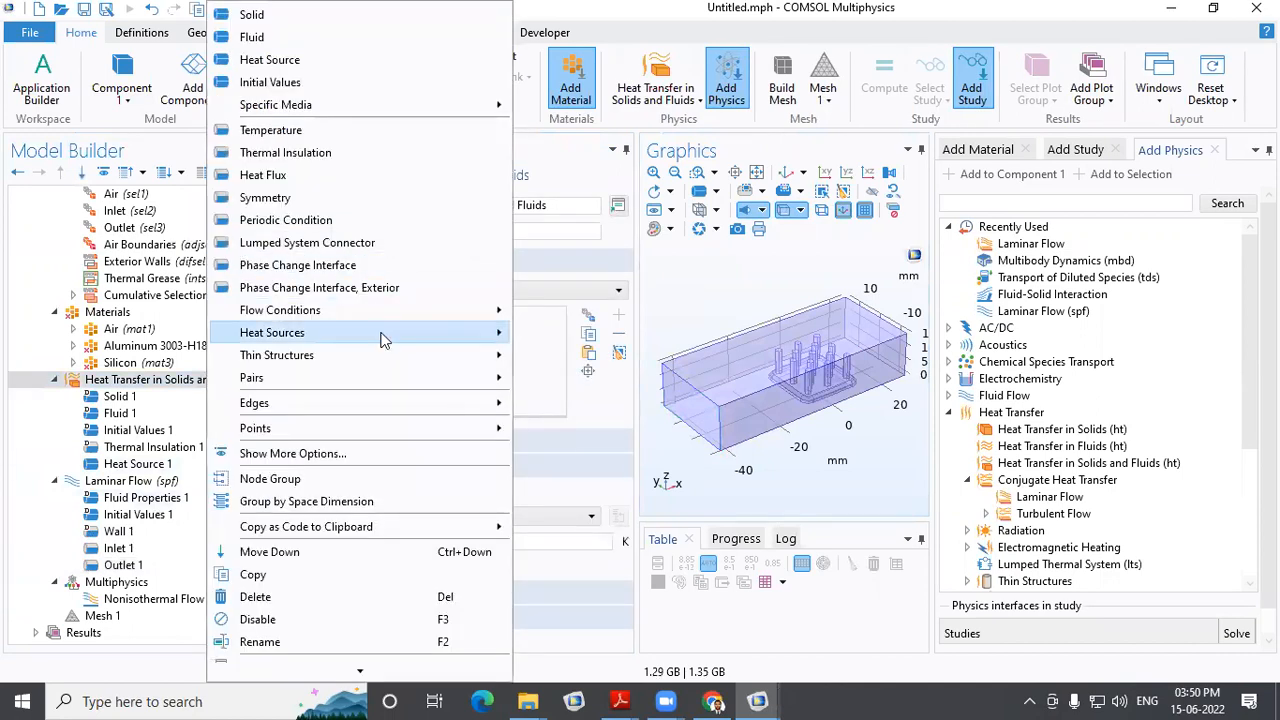
mouse_move(385, 340)
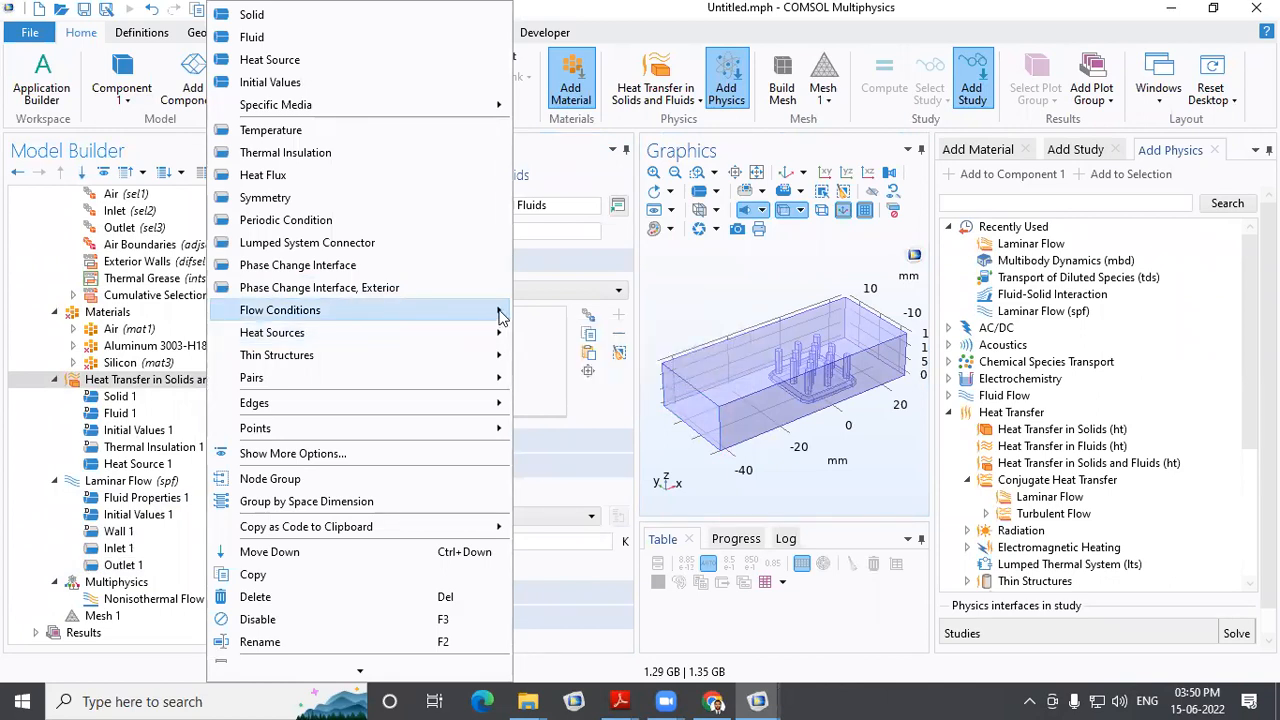
mouse_move(498, 311)
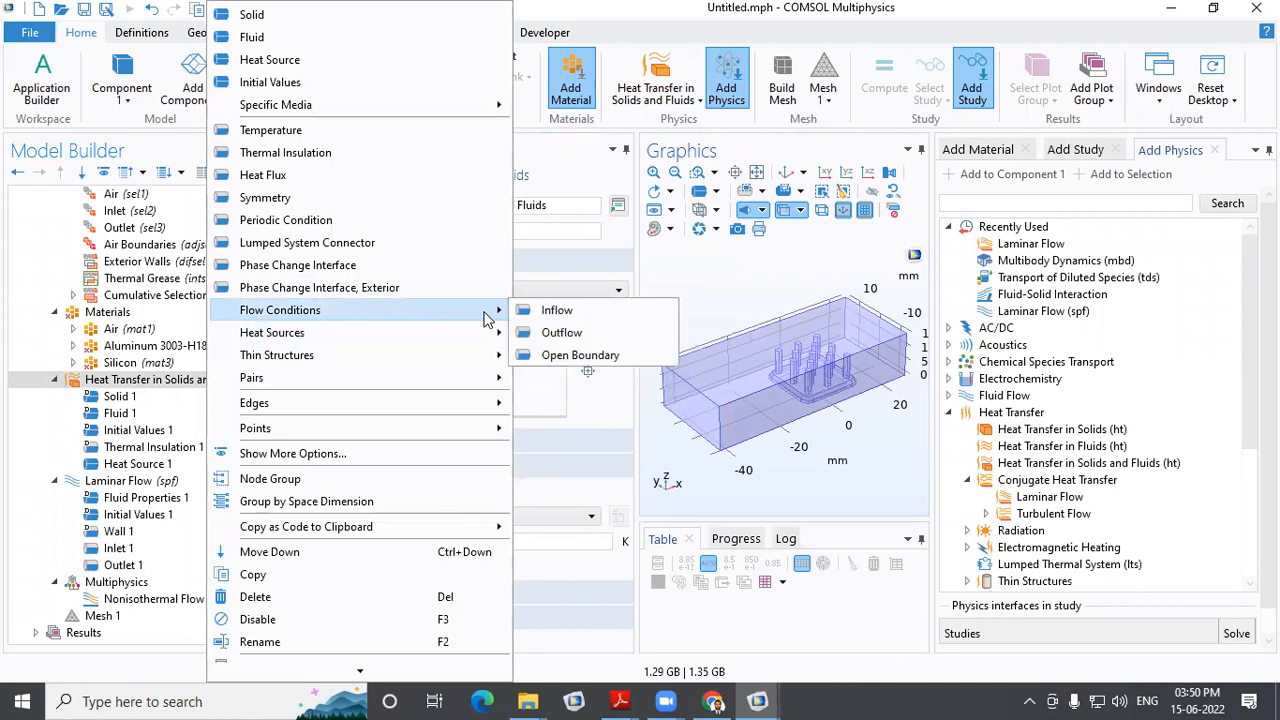
click(554, 316)
drag(886, 460, 864, 416)
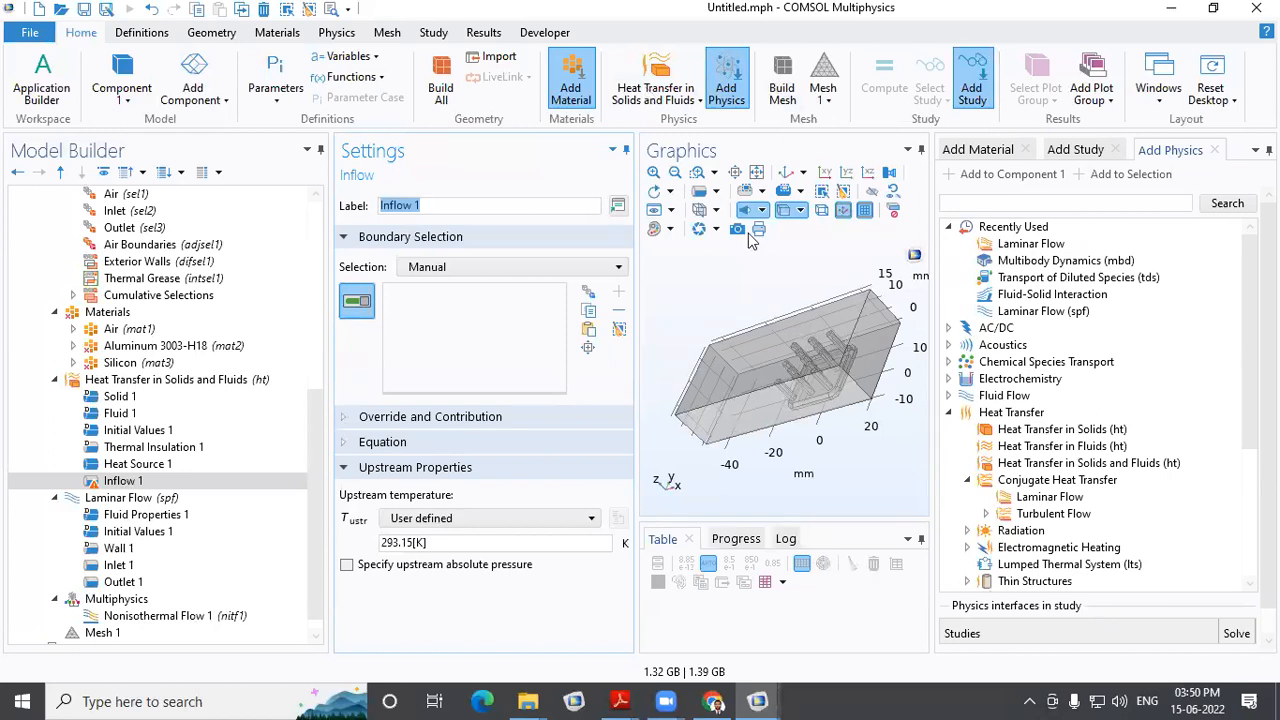
drag(760, 262, 884, 345)
click(884, 345)
drag(835, 462, 897, 390)
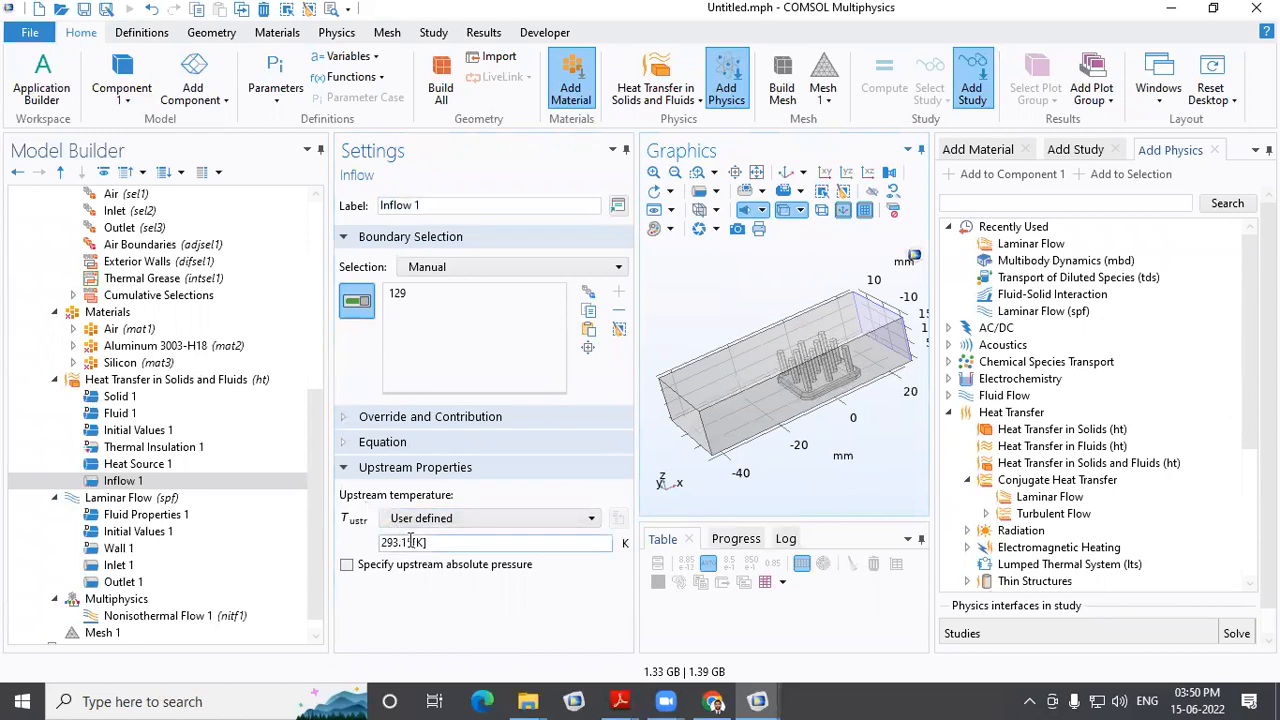
drag(412, 542, 370, 550)
text(300)
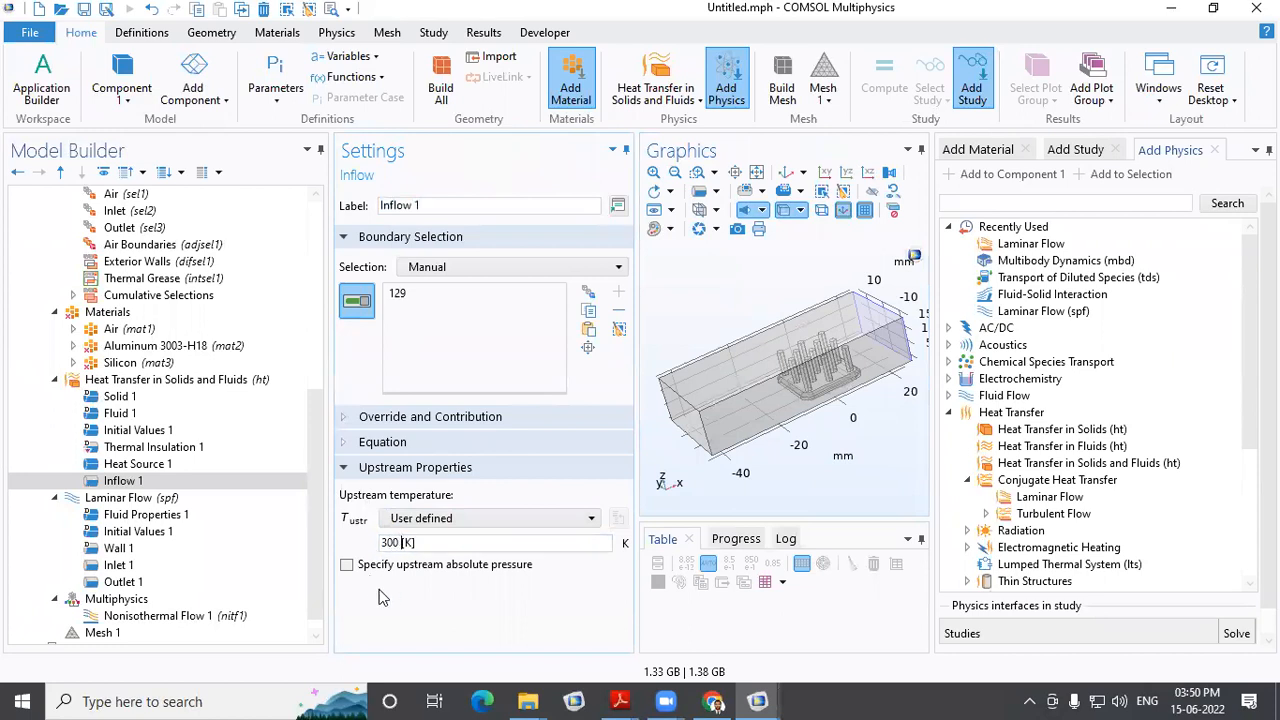
Add an Outflow condition to the heat transfer interface on the outlet face, boundary 1
click(155, 386)
right_click(155, 386)
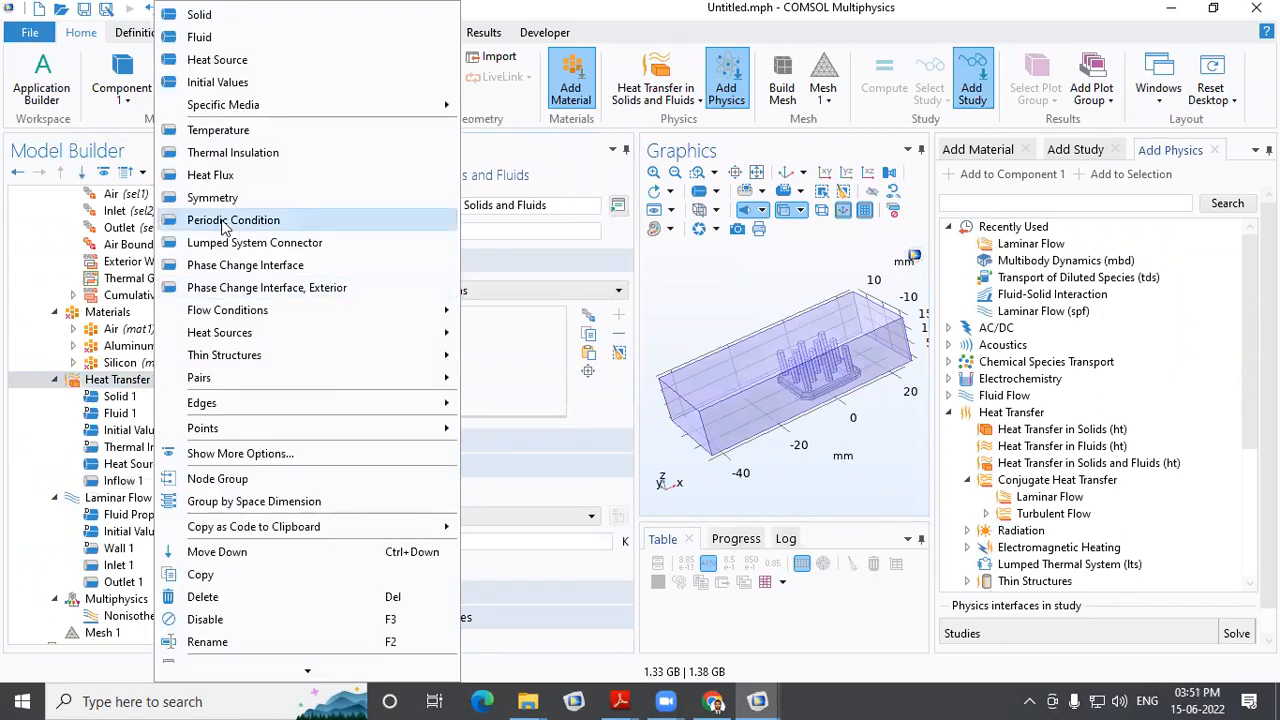
mouse_move(437, 308)
click(496, 332)
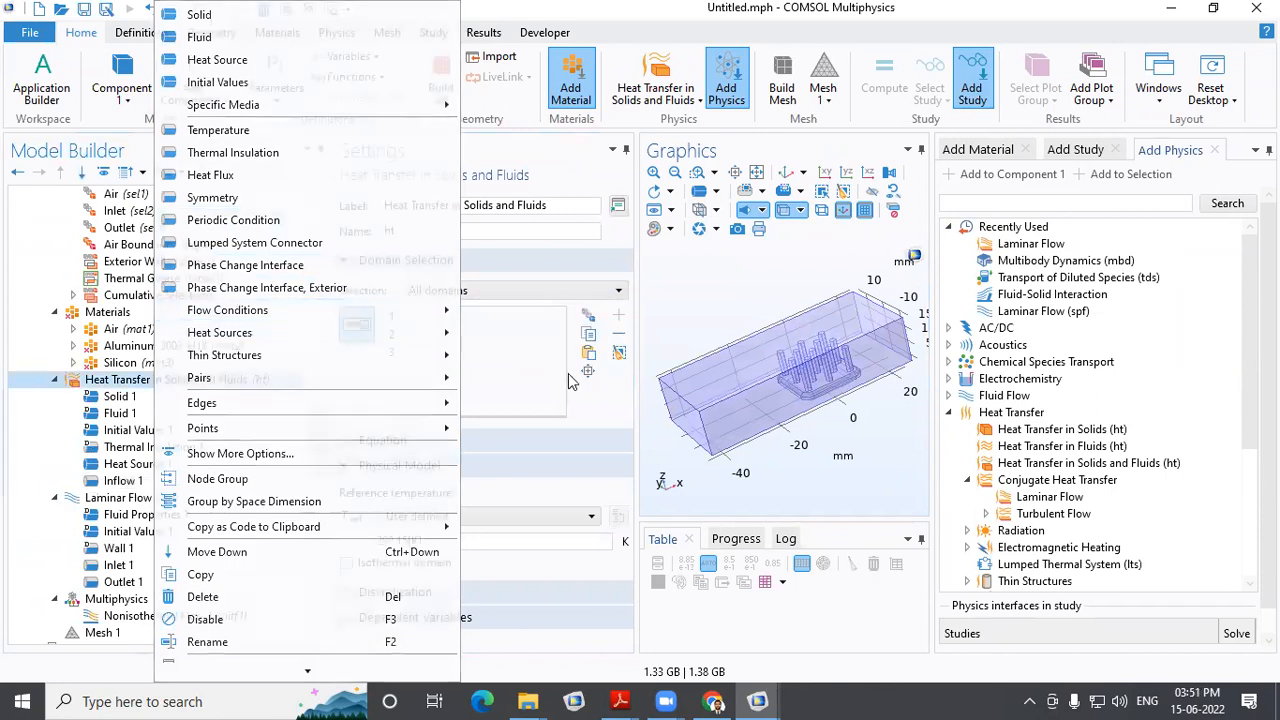
click(685, 420)
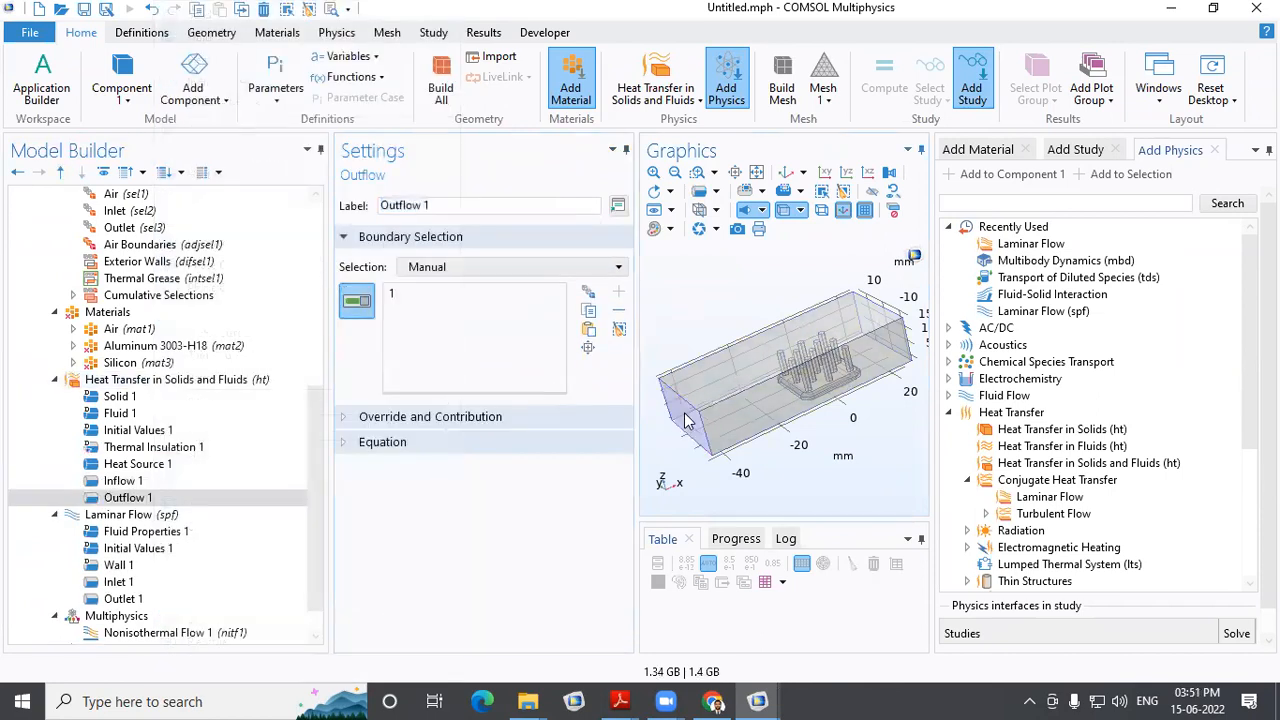
click(786, 173)
Build the complete physics-controlled mesh with the Normal element size
scroll(165, 525, down, 1)
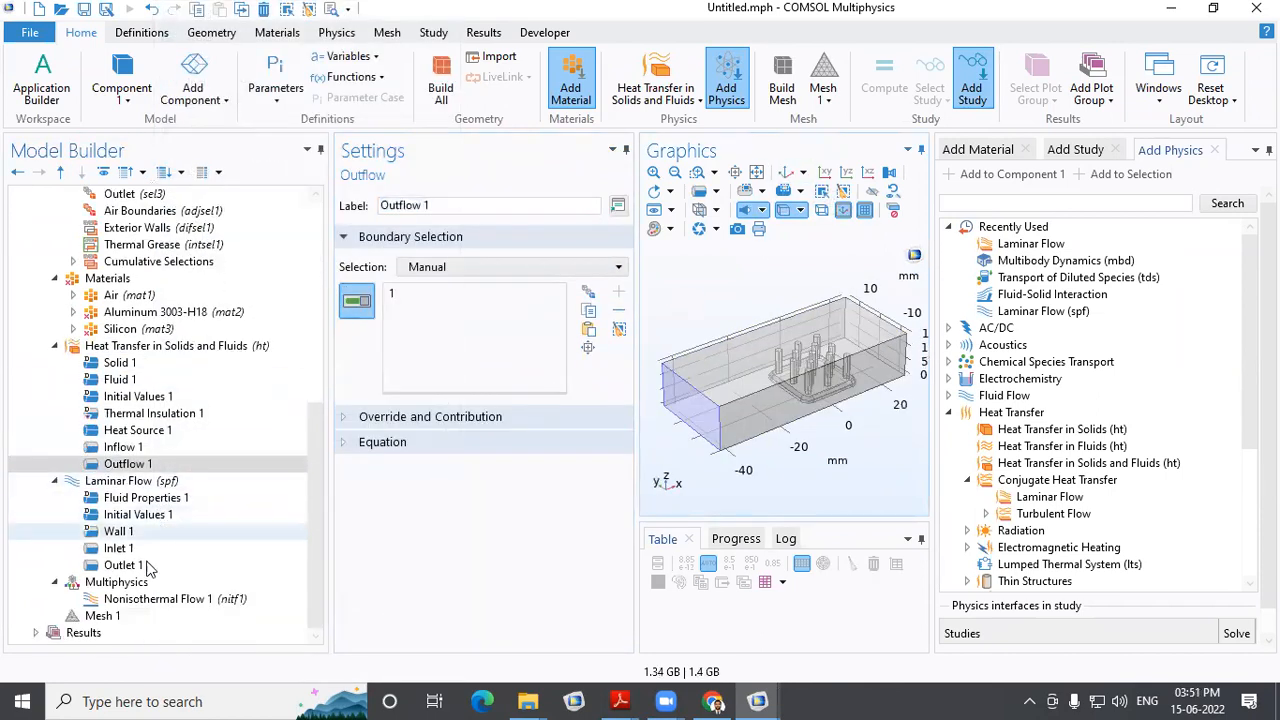
click(104, 617)
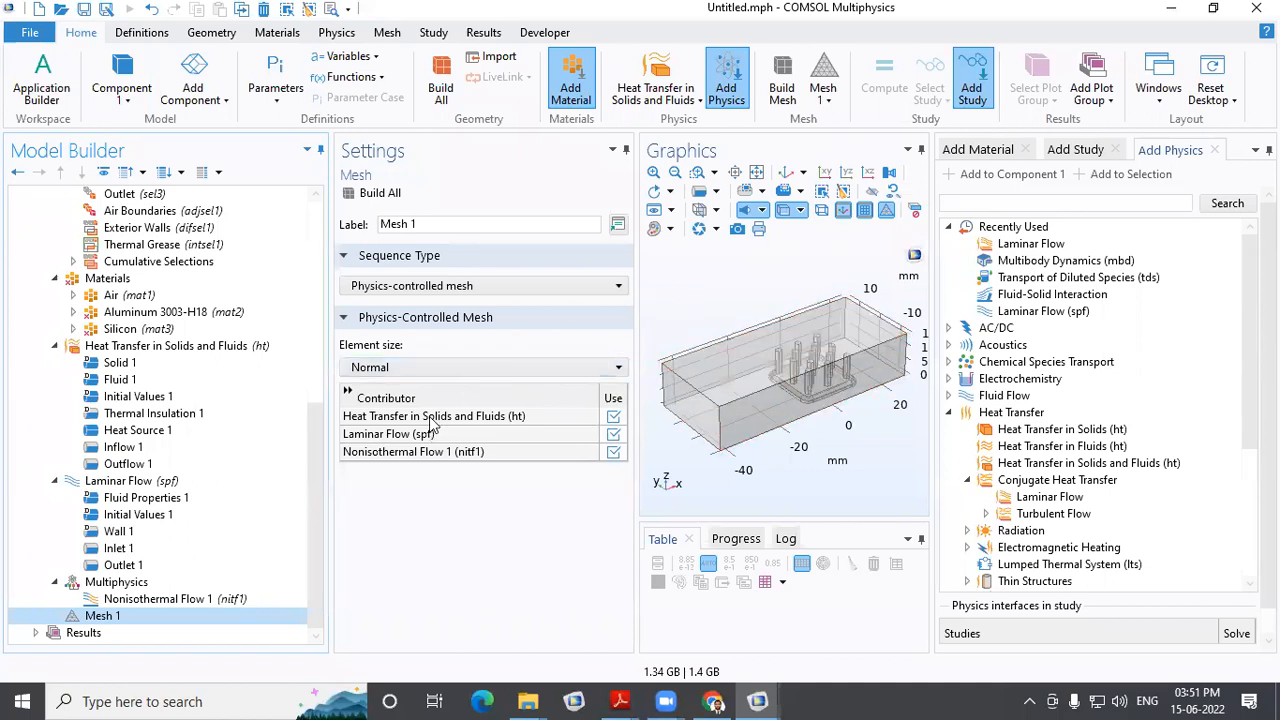
click(380, 193)
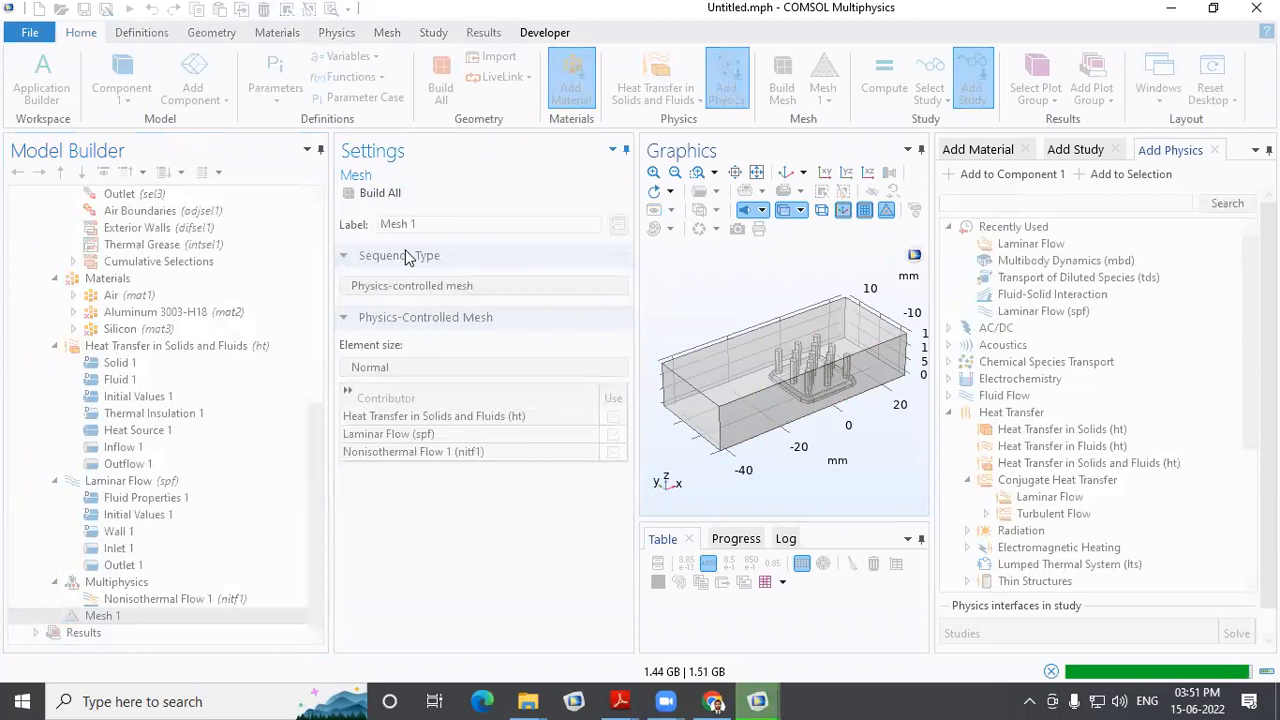
Turn off transparency and inspect the mesh around the chip and along the edges of the inlet face
drag(868, 512, 796, 390)
middle_drag(788, 343, 803, 236)
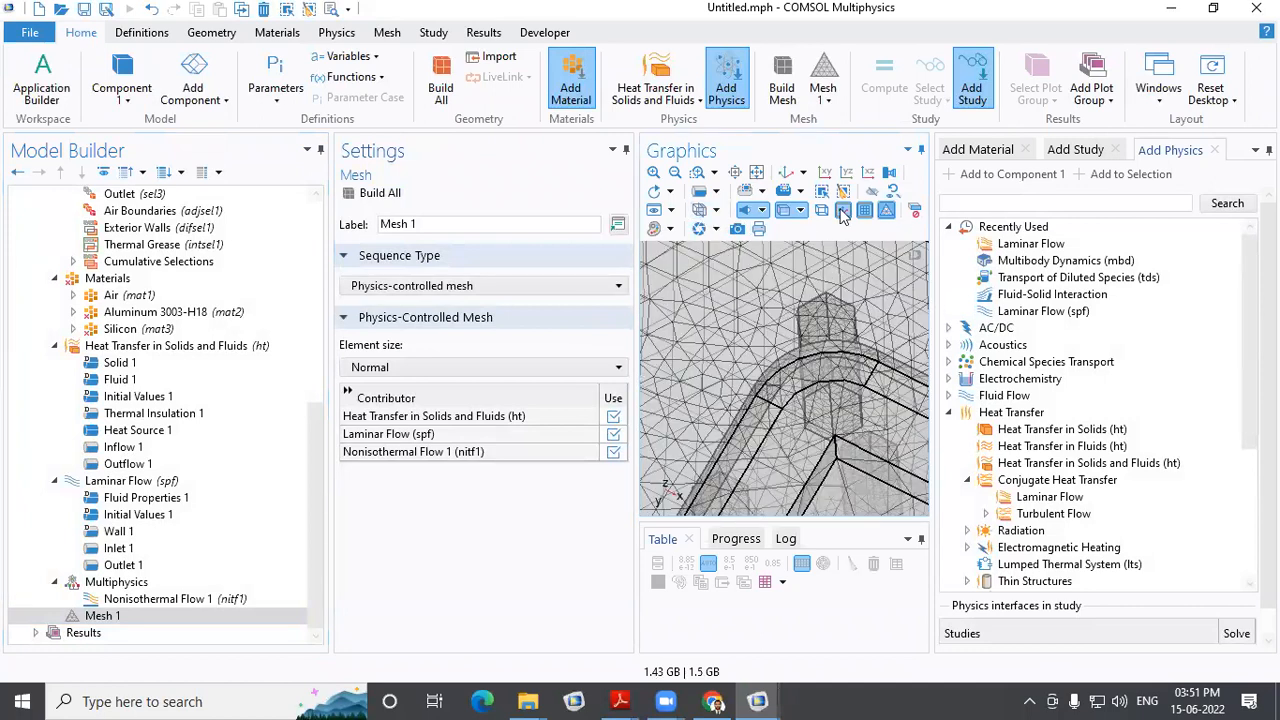
click(789, 213)
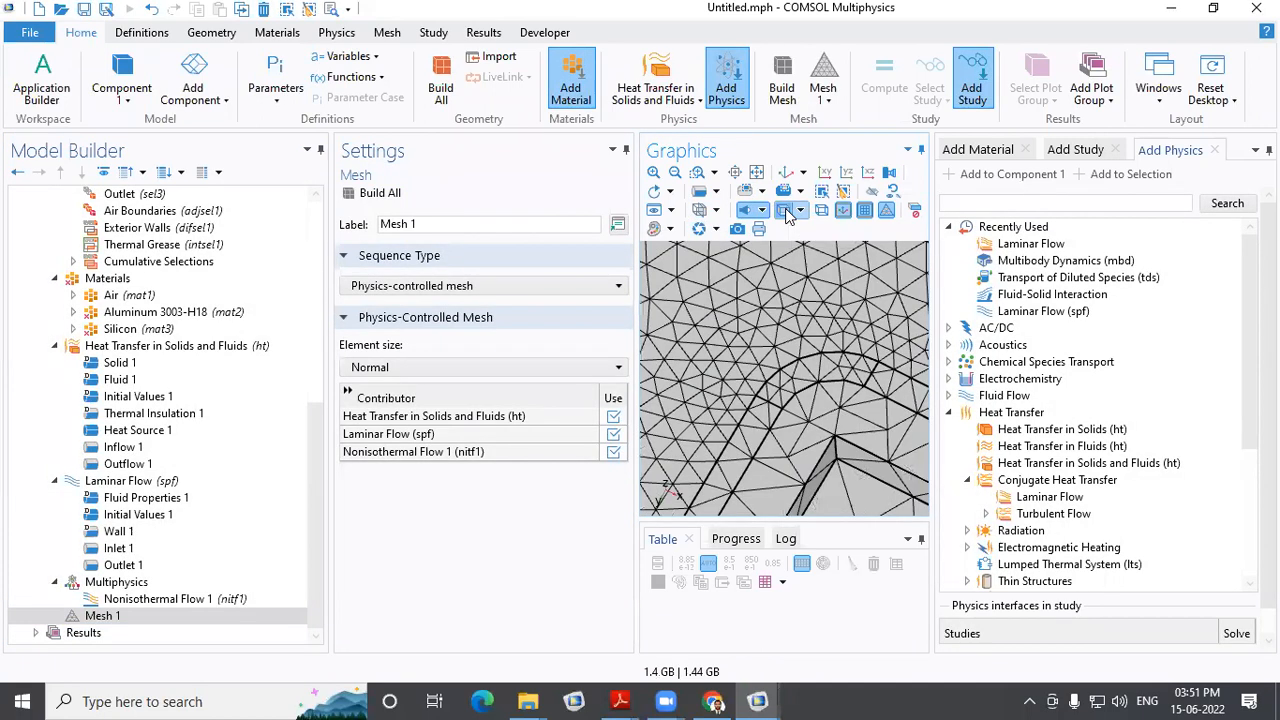
scroll(843, 478, down, 5)
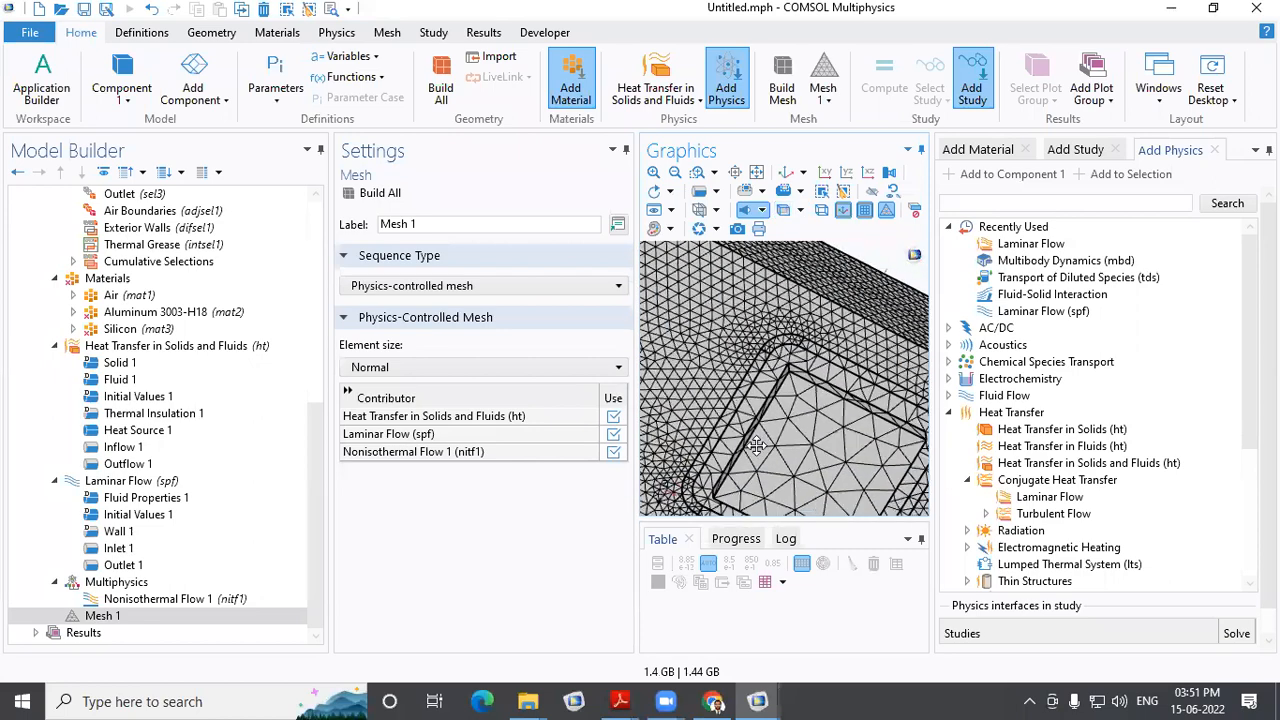
drag(820, 353, 683, 296)
scroll(711, 331, up, 5)
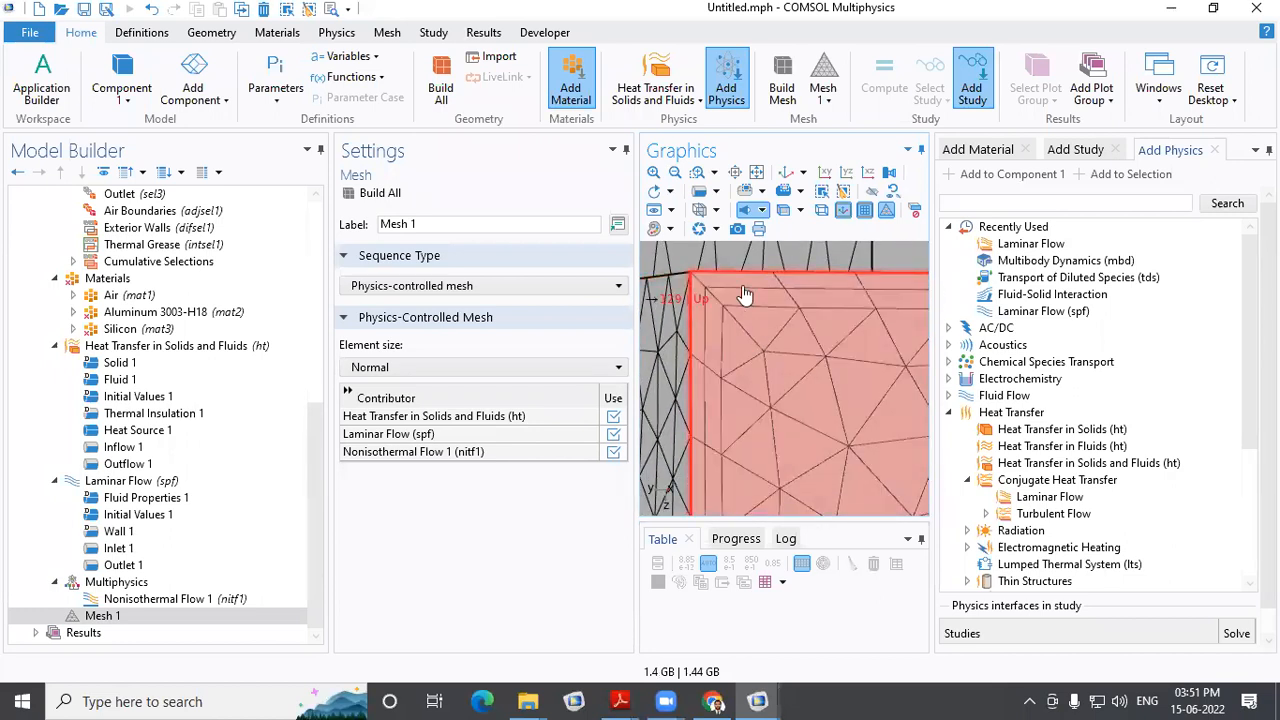
Examine the boundary-layer mesh at the lower corner of the air box's outlet face
click(784, 172)
scroll(850, 303, up, 5)
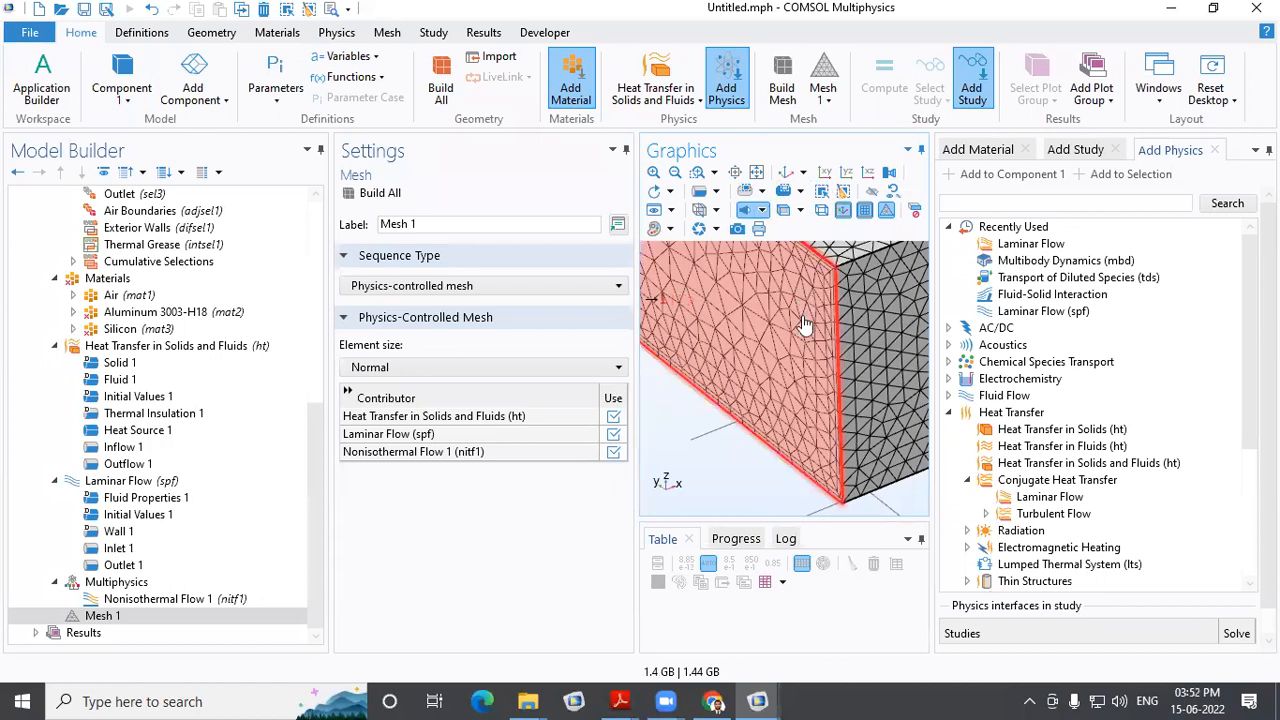
scroll(808, 350, up, 3)
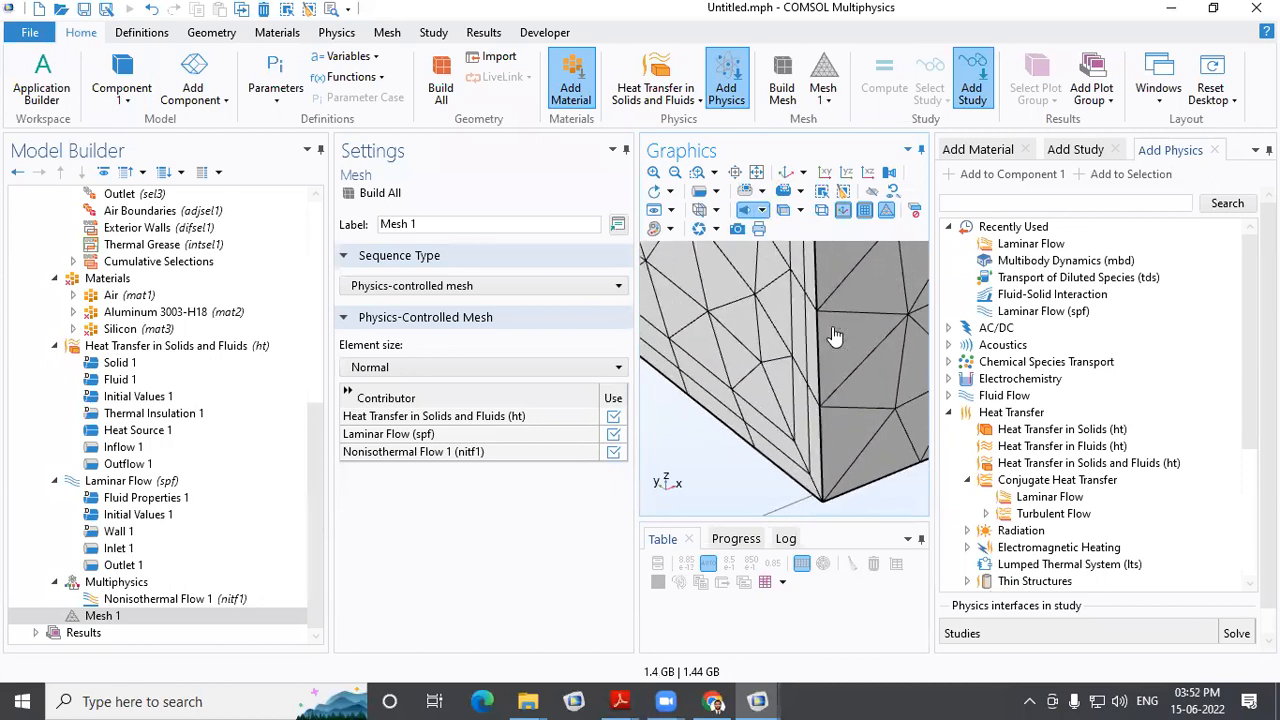
scroll(812, 346, up, 2)
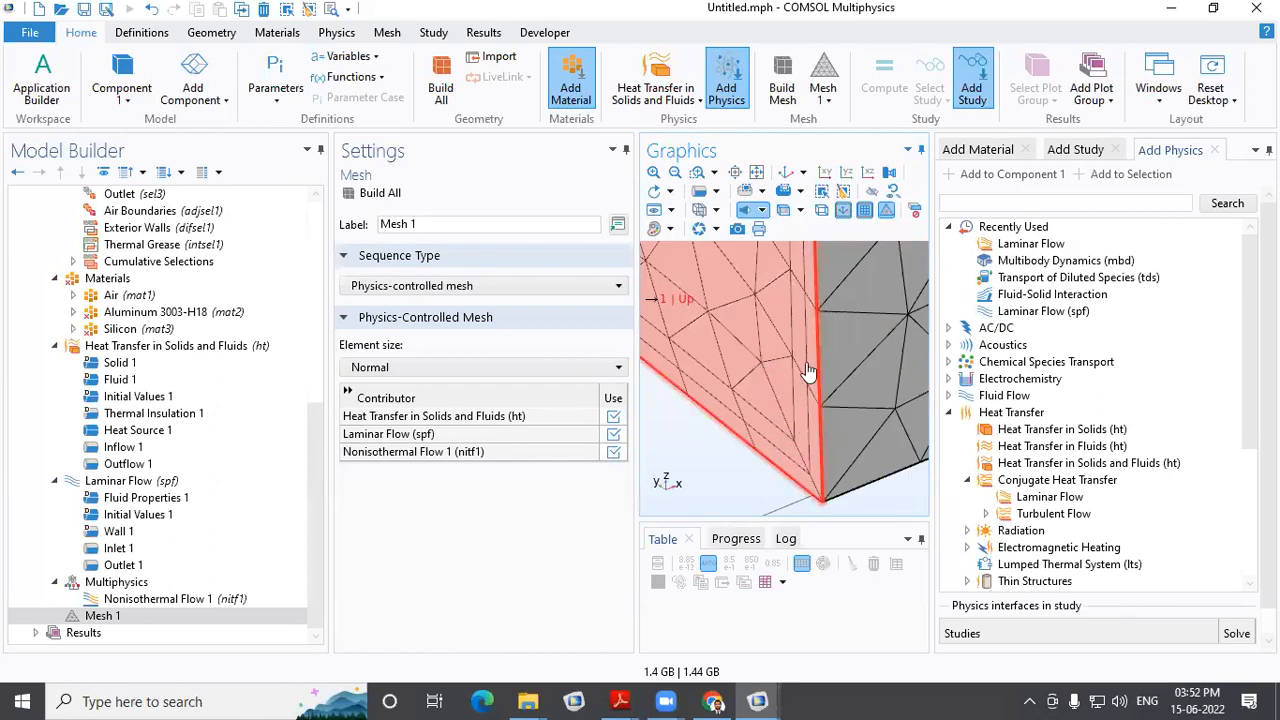
middle_drag(808, 423, 817, 380)
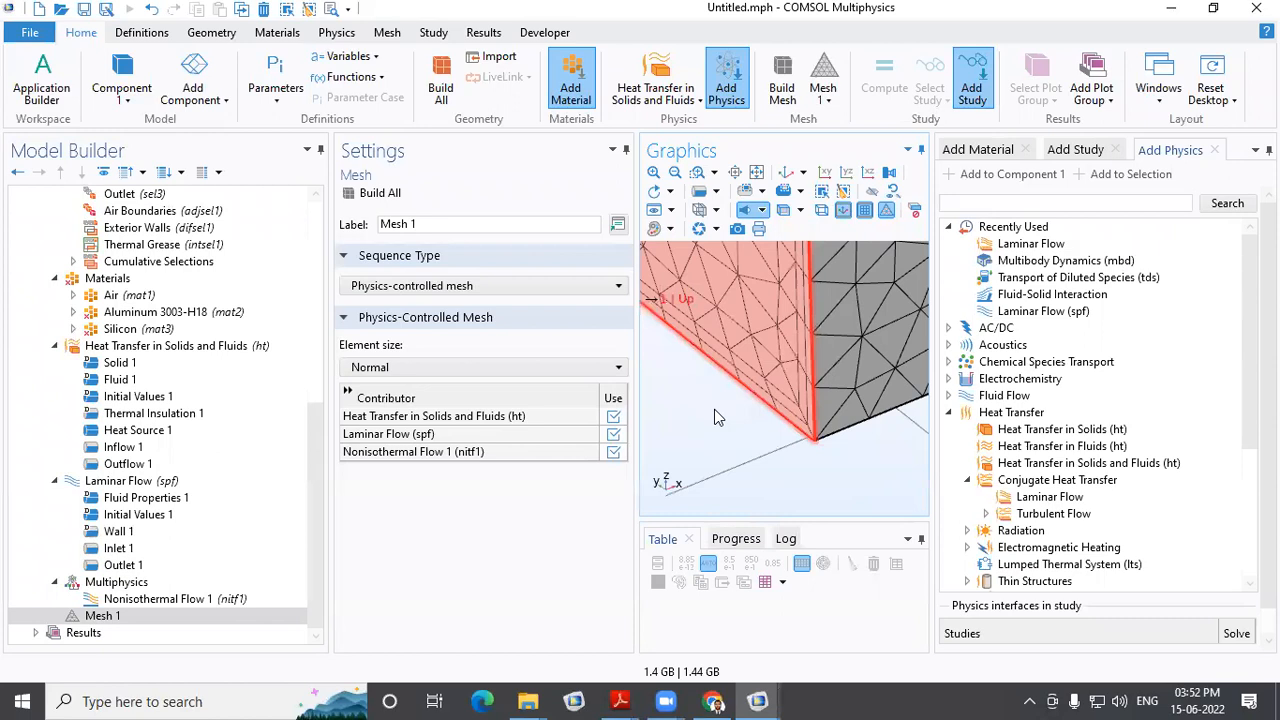
middle_drag(705, 436, 775, 534)
middle_drag(789, 432, 823, 523)
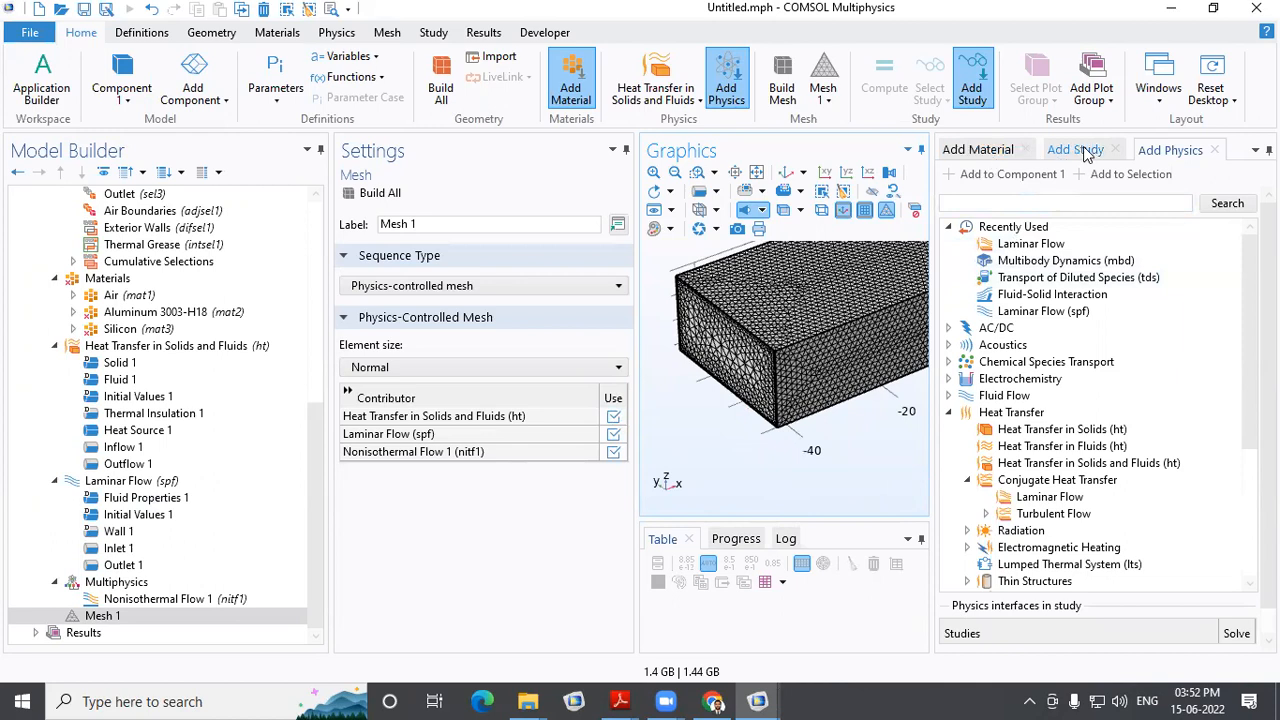
Add a Stationary study, compute it, and check the GCRO-DR and segregated solver convergence plots while it solves
click(1052, 150)
click(1022, 243)
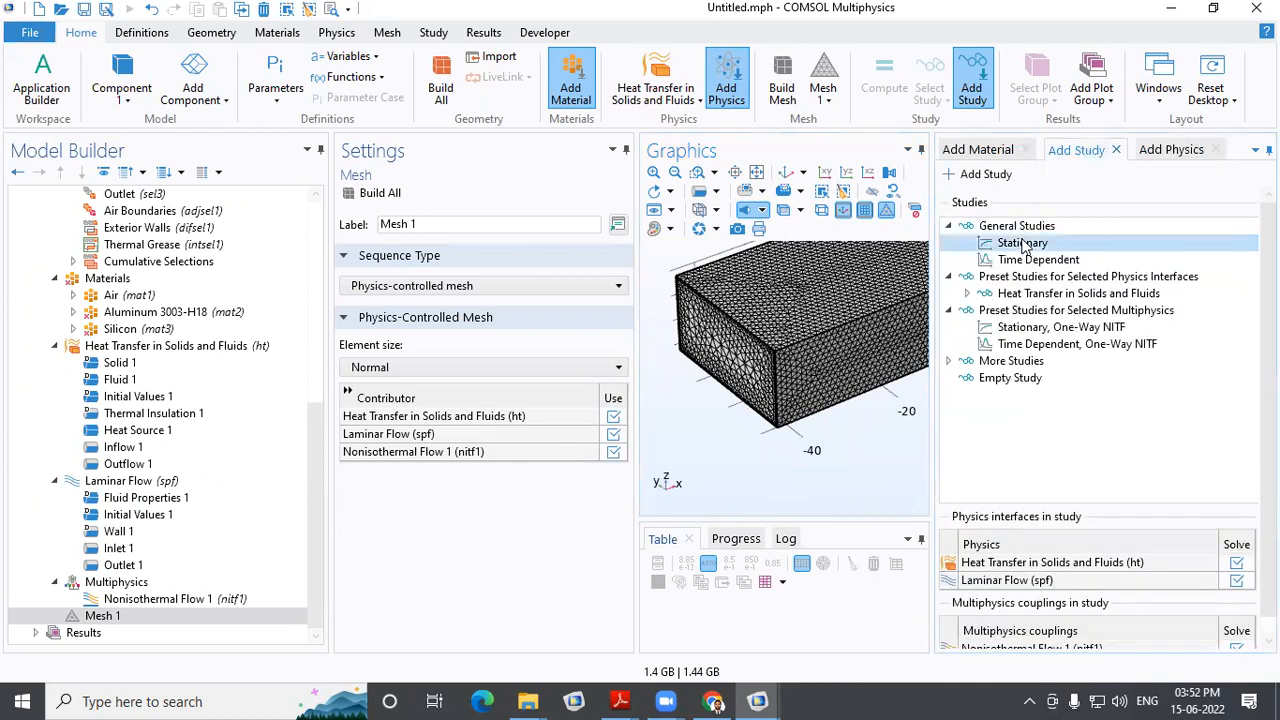
double_click(1022, 243)
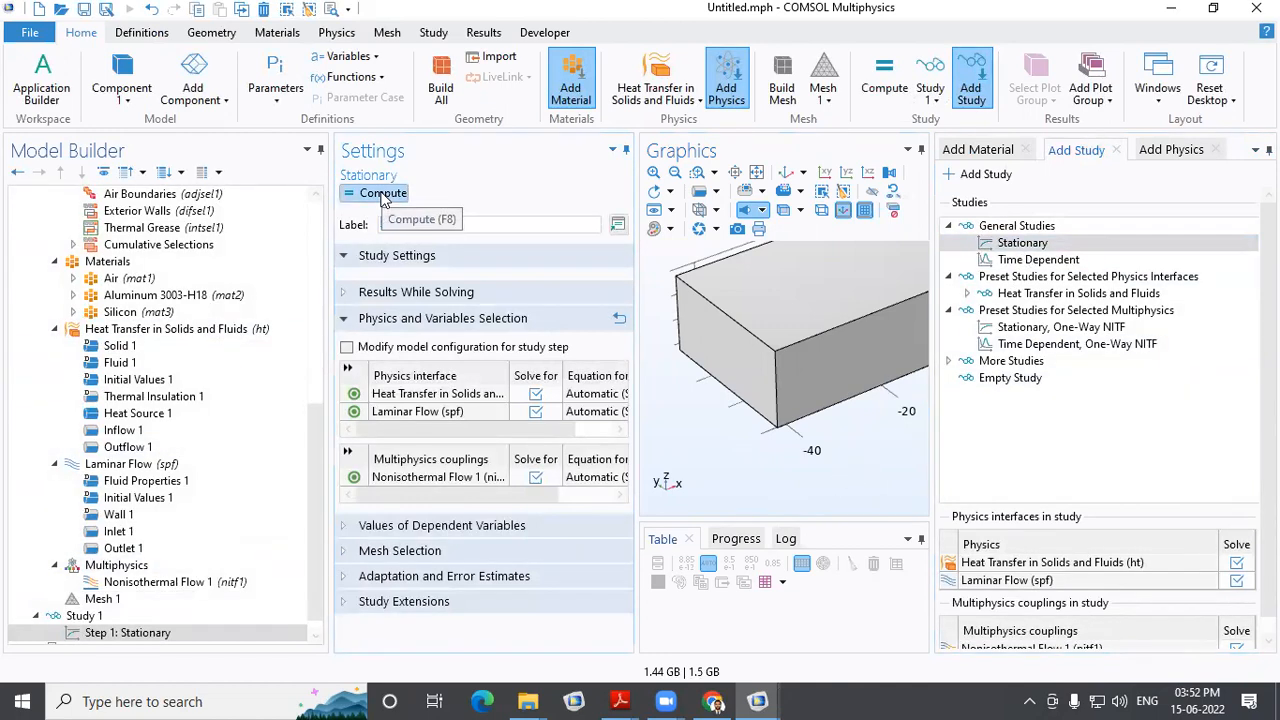
click(383, 194)
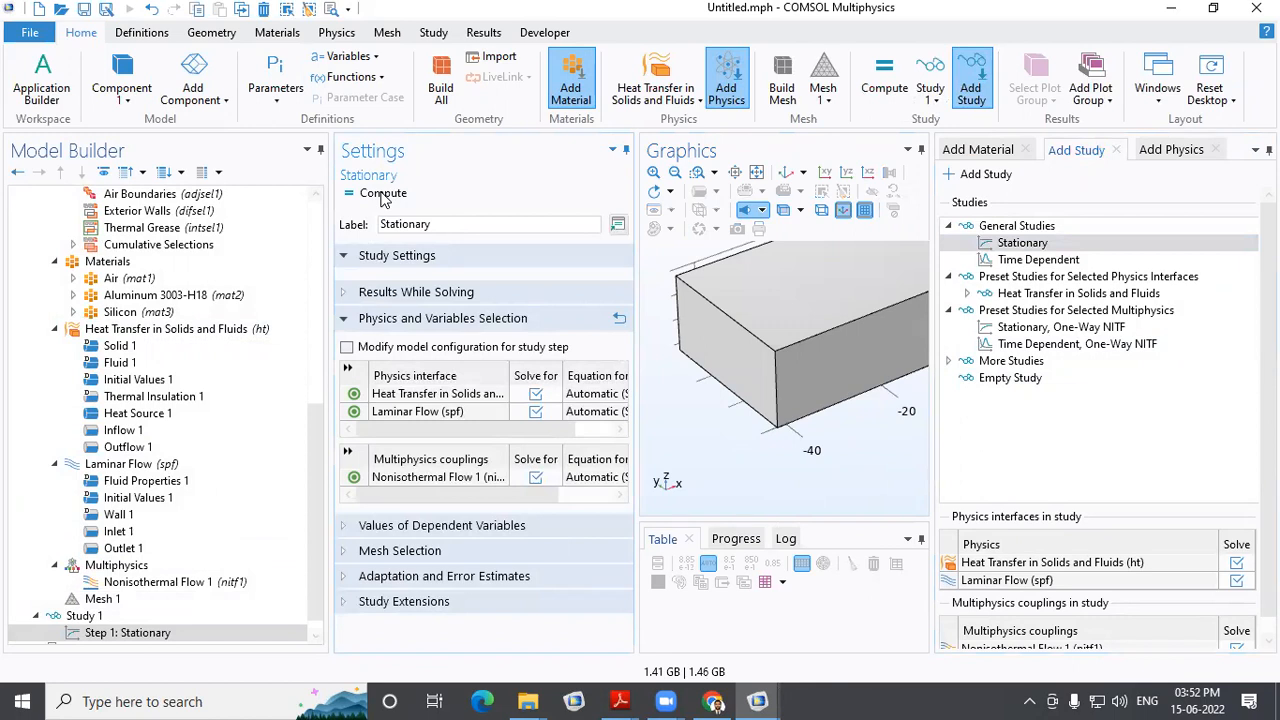
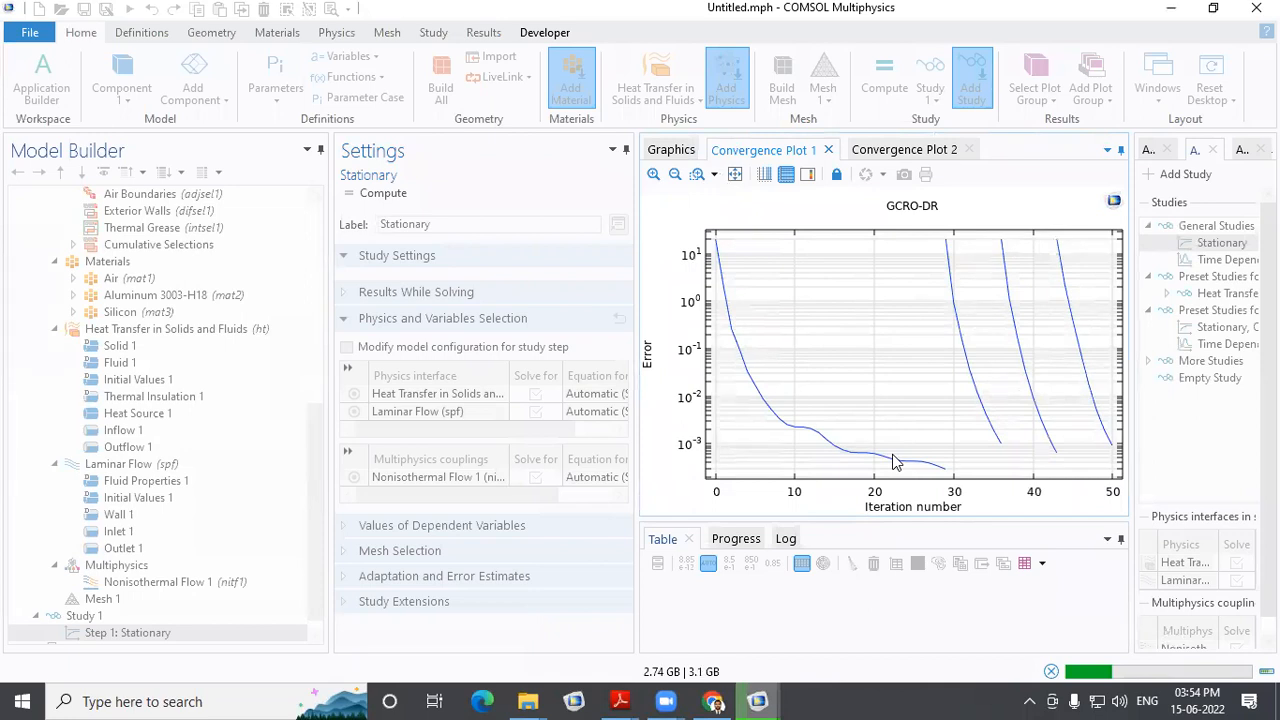
click(906, 155)
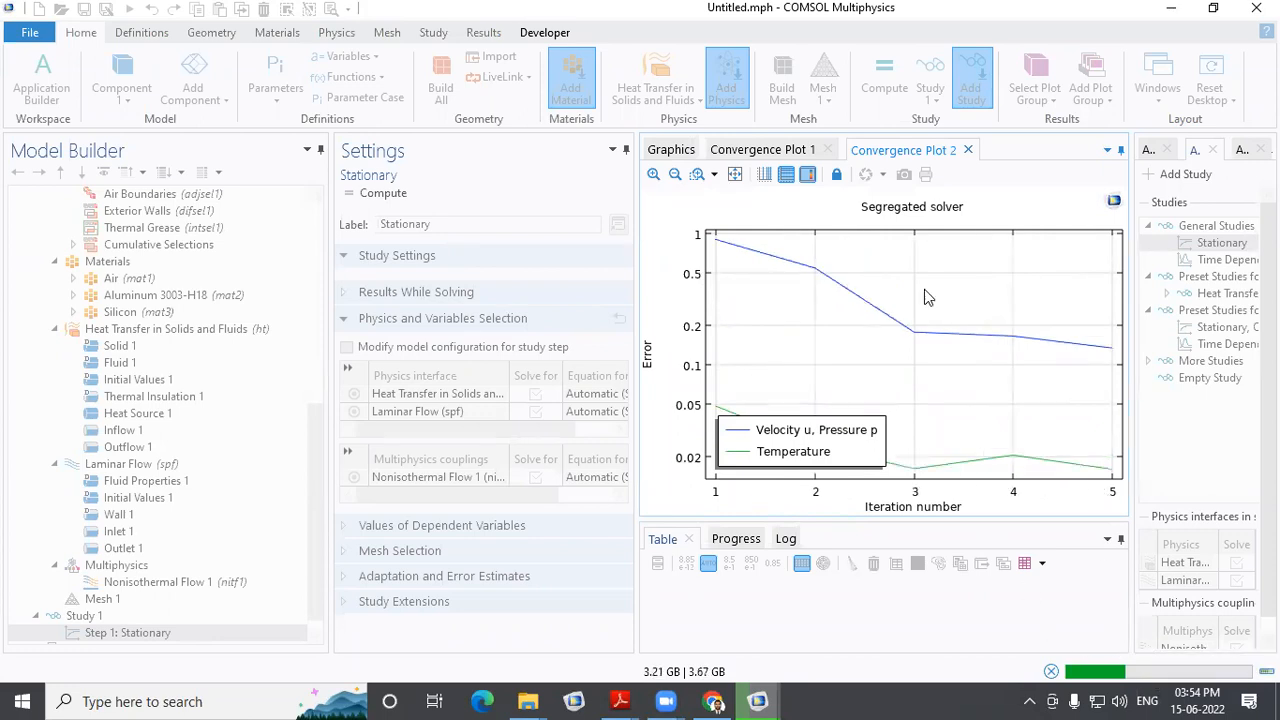
click(772, 151)
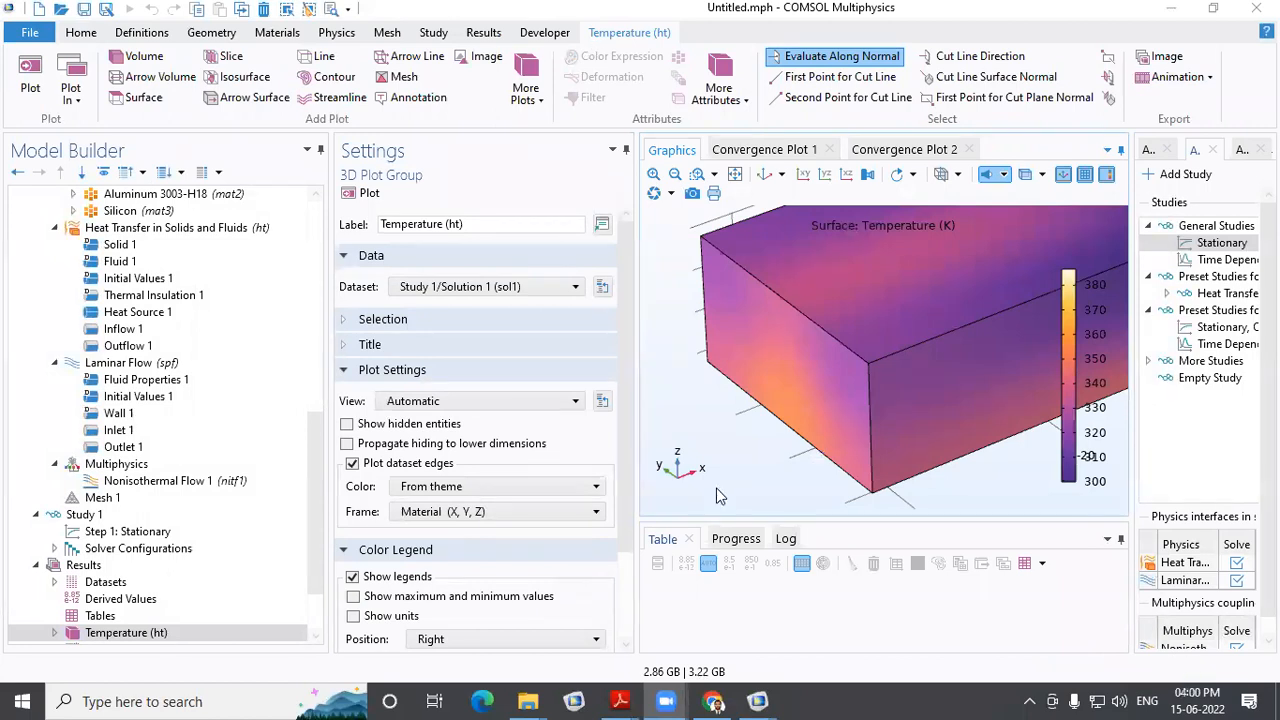
Review the default surface temperature, isothermal contour, velocity and pressure plots of the solved air box
click(764, 174)
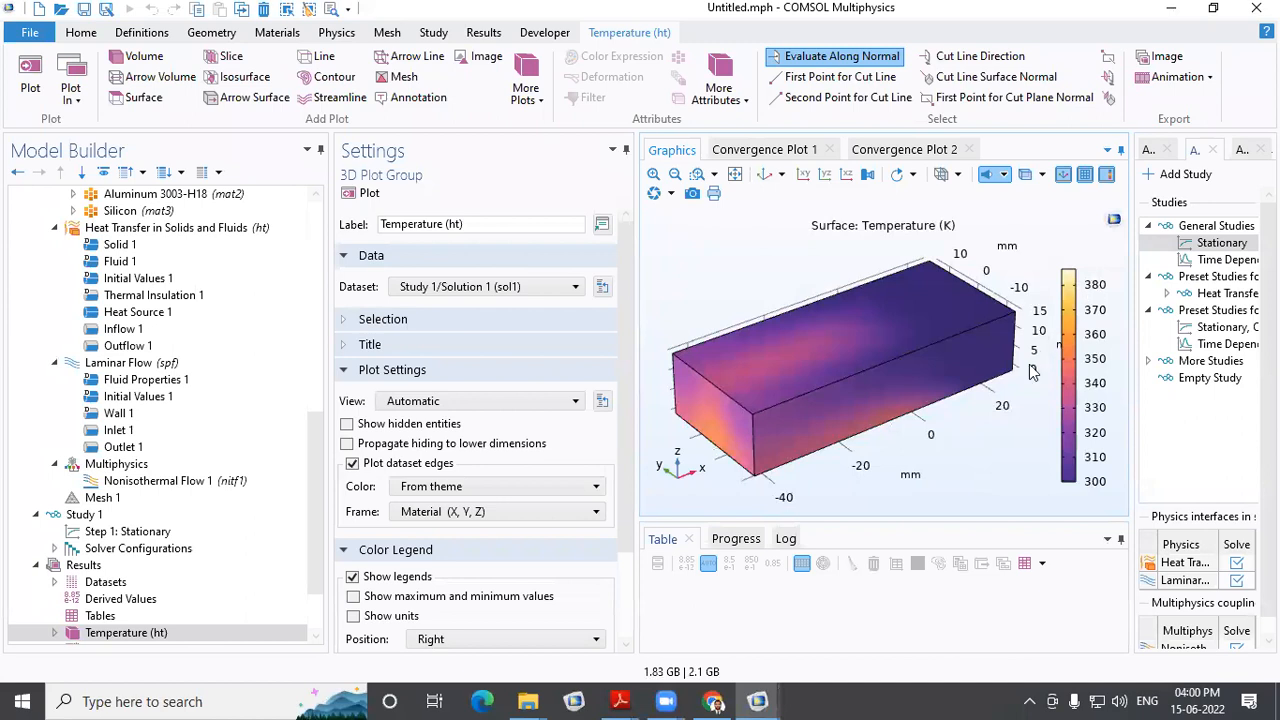
mouse_move(984, 437)
mouse_down()
mouse_move(981, 352)
mouse_move(990, 430)
mouse_up()
scroll(210, 572, down, 3)
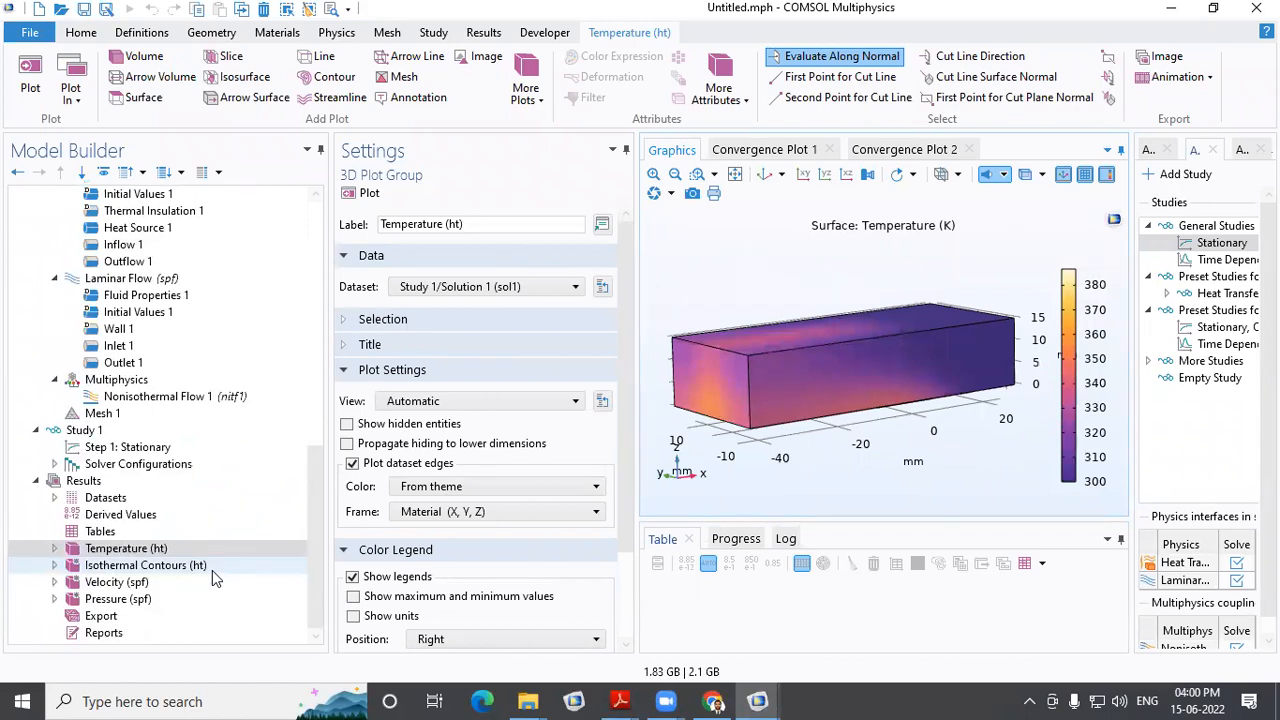
click(212, 568)
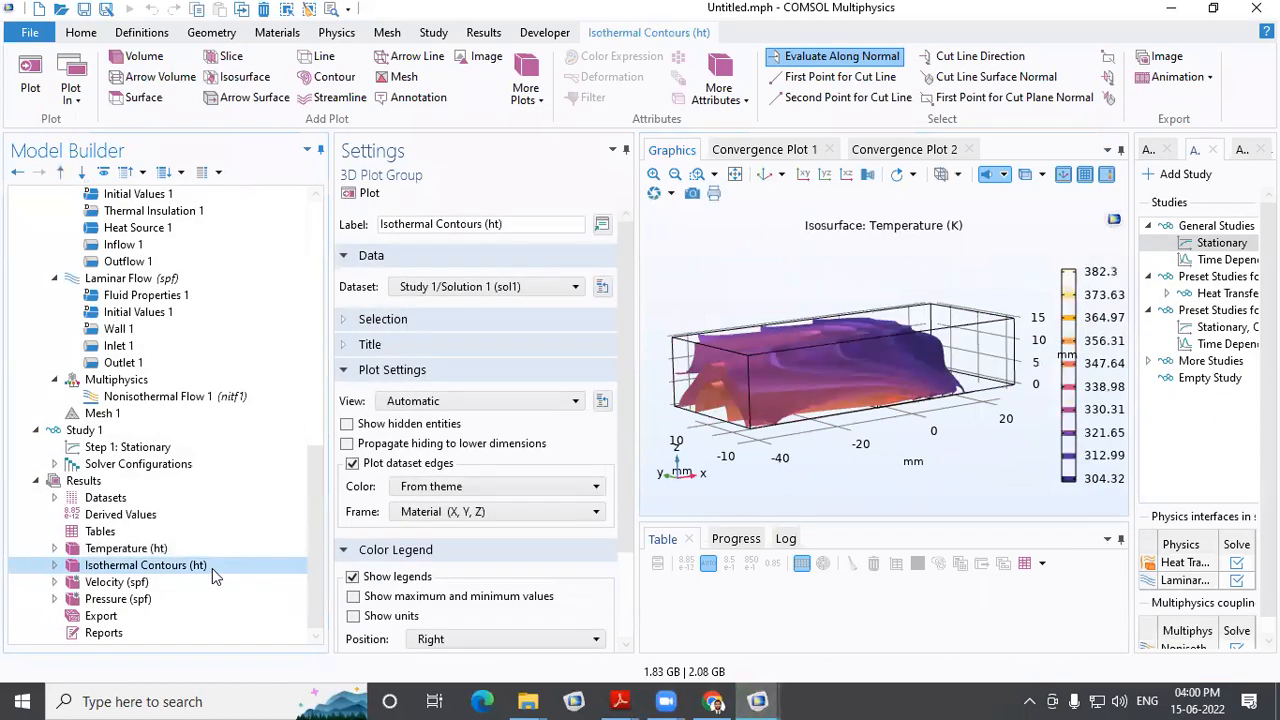
click(206, 583)
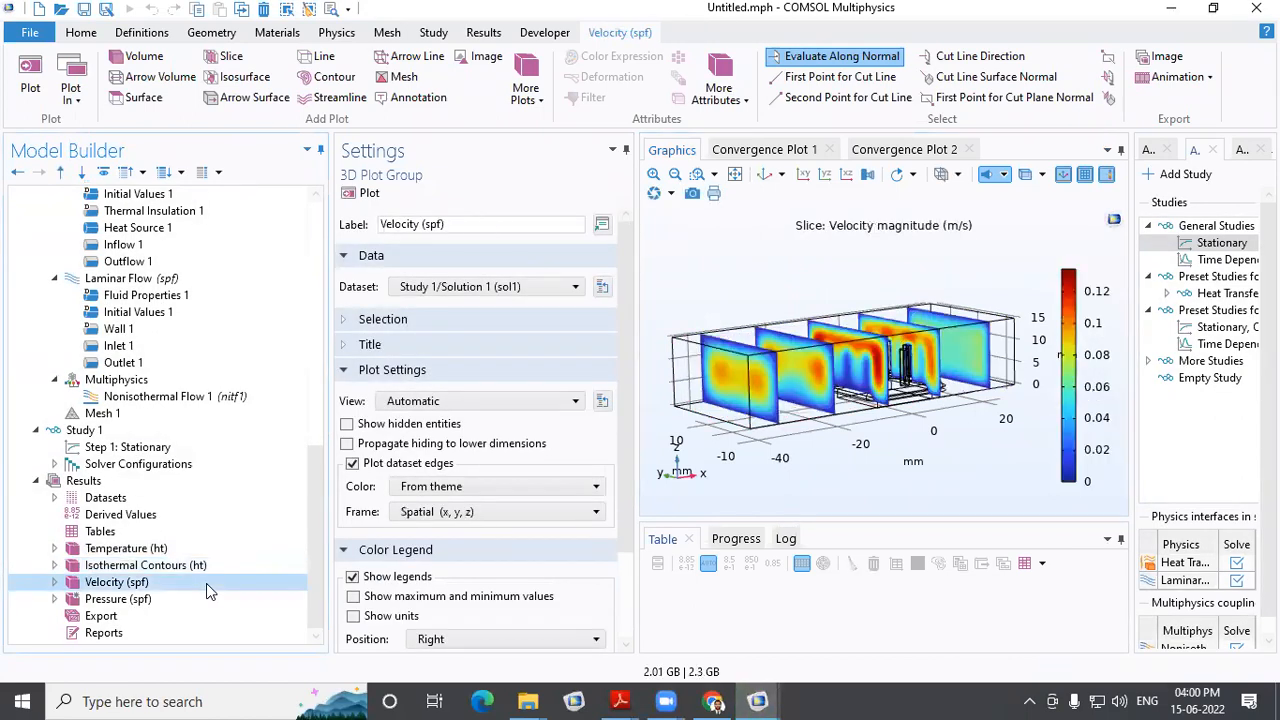
click(206, 599)
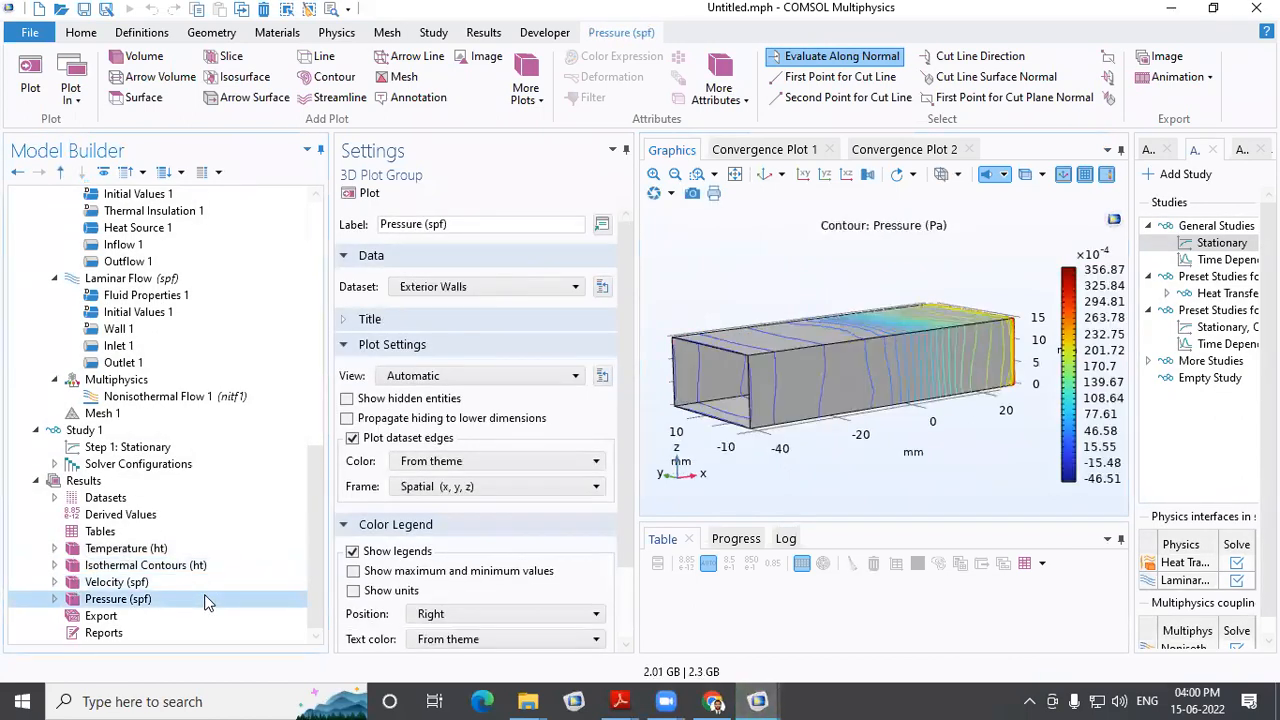
Add a 3D plot group to the results and label it Temp of air
right_click(122, 487)
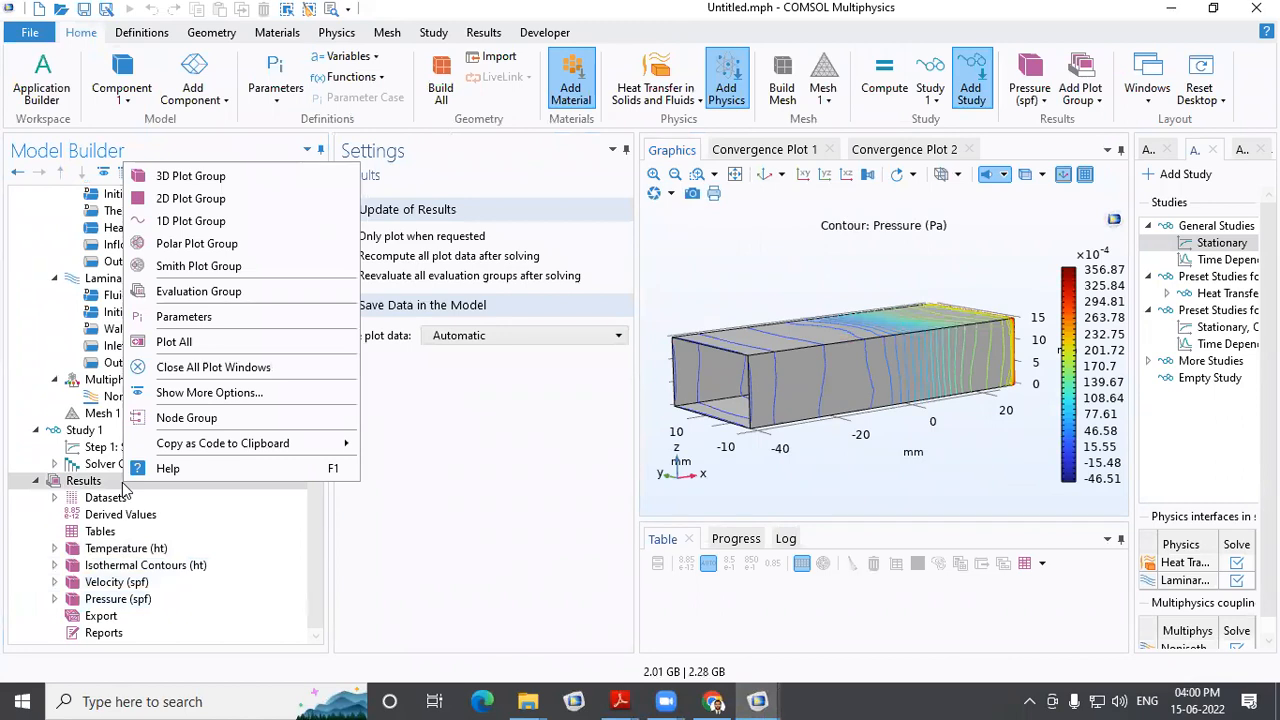
click(208, 176)
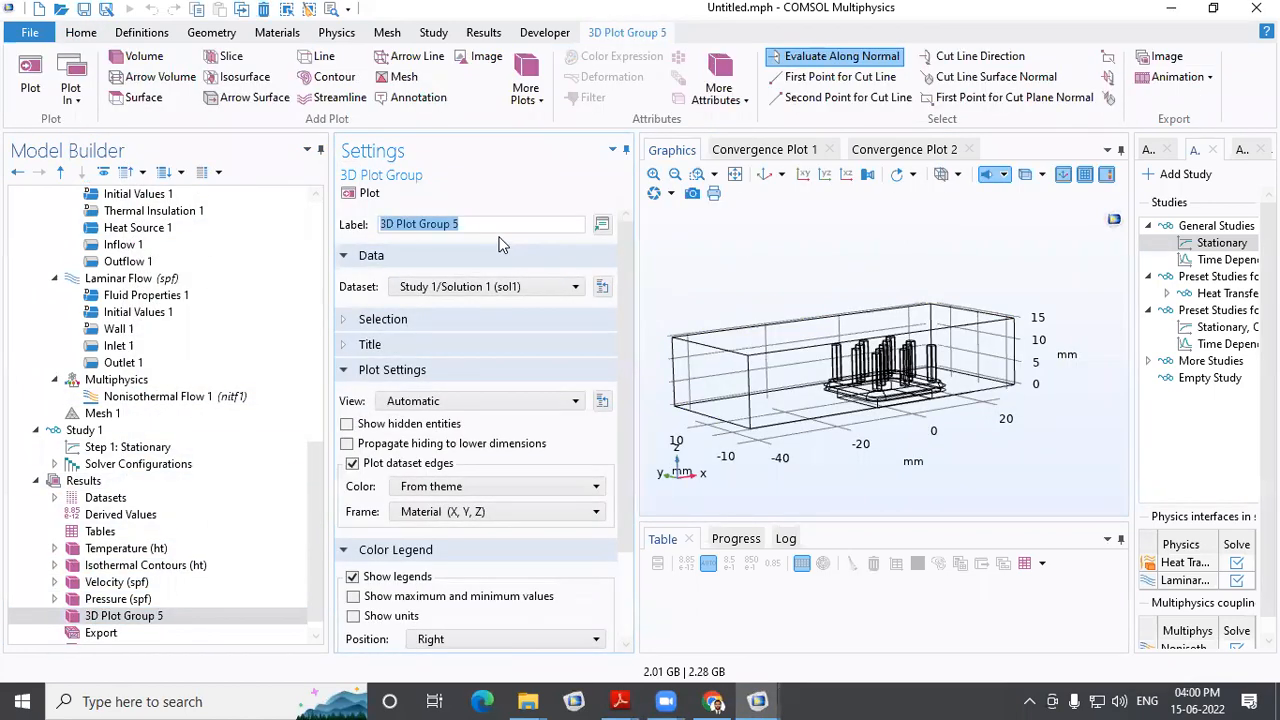
text(Tem)
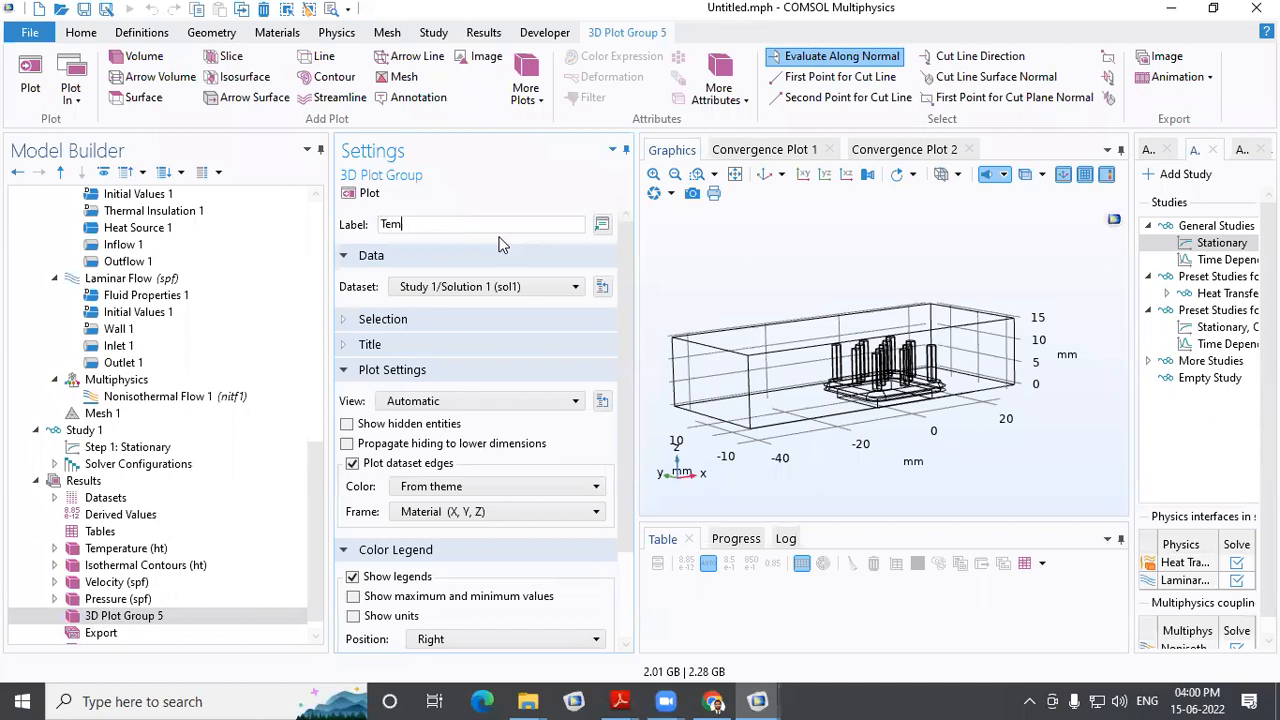
text(p of)
key(alt)
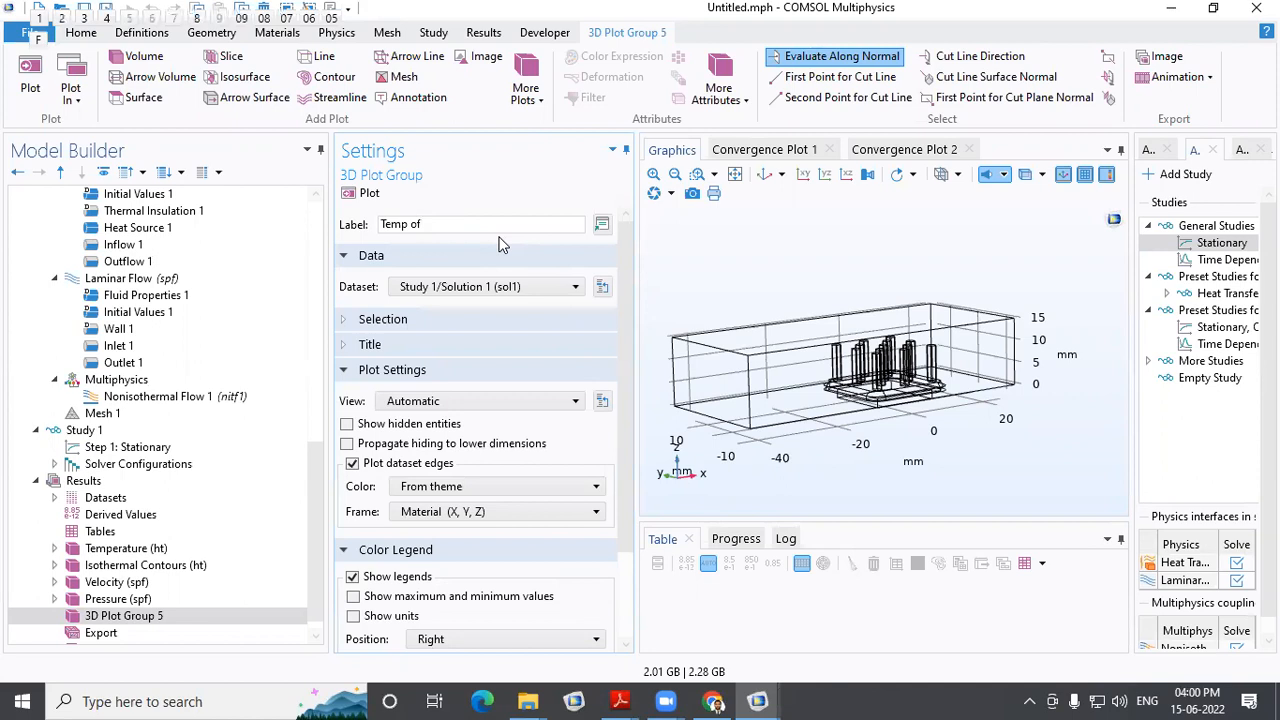
click(508, 222)
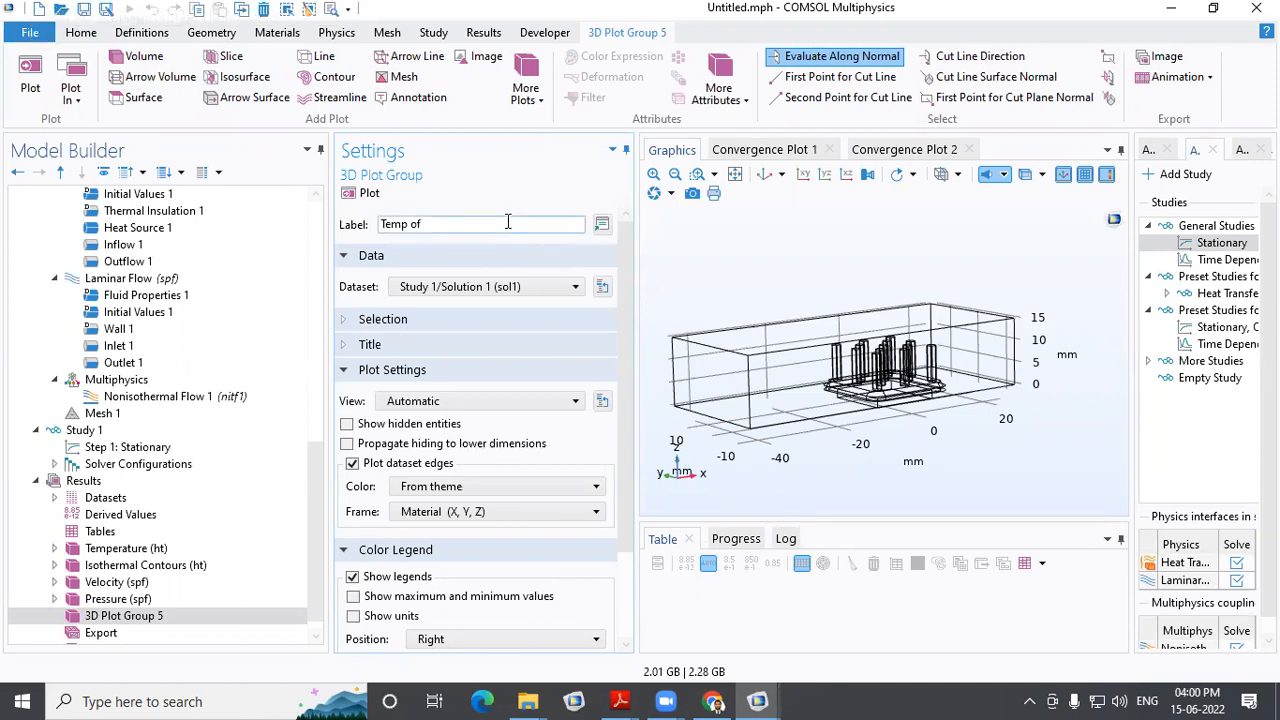
text(air)
Add a slice of temperature T to the Temp of air group, using one zx-plane, and plot it
click(183, 618)
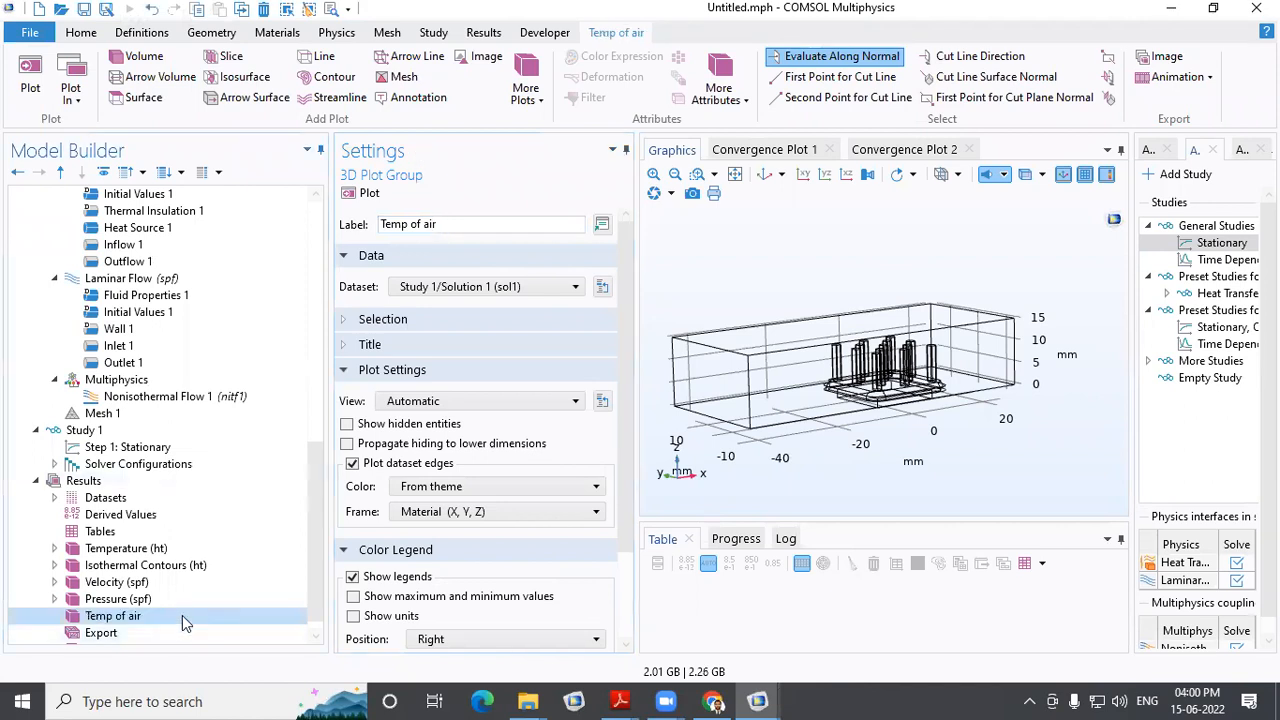
right_click(183, 621)
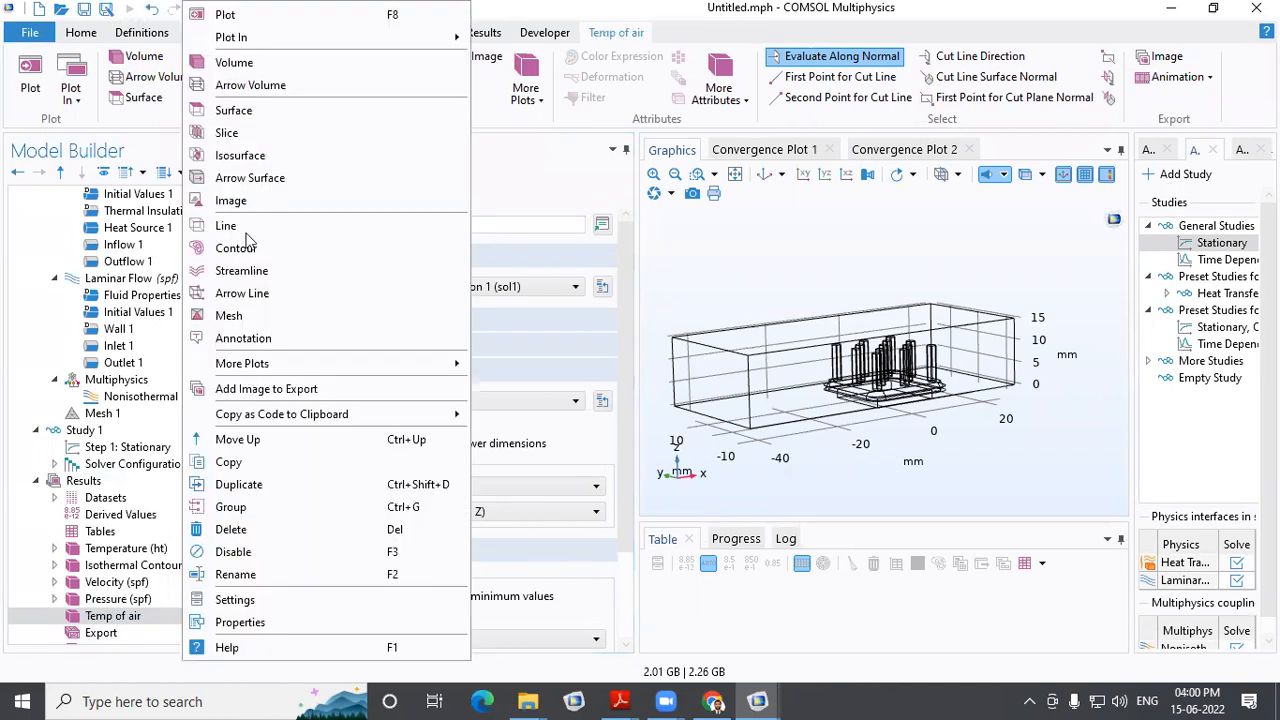
click(262, 134)
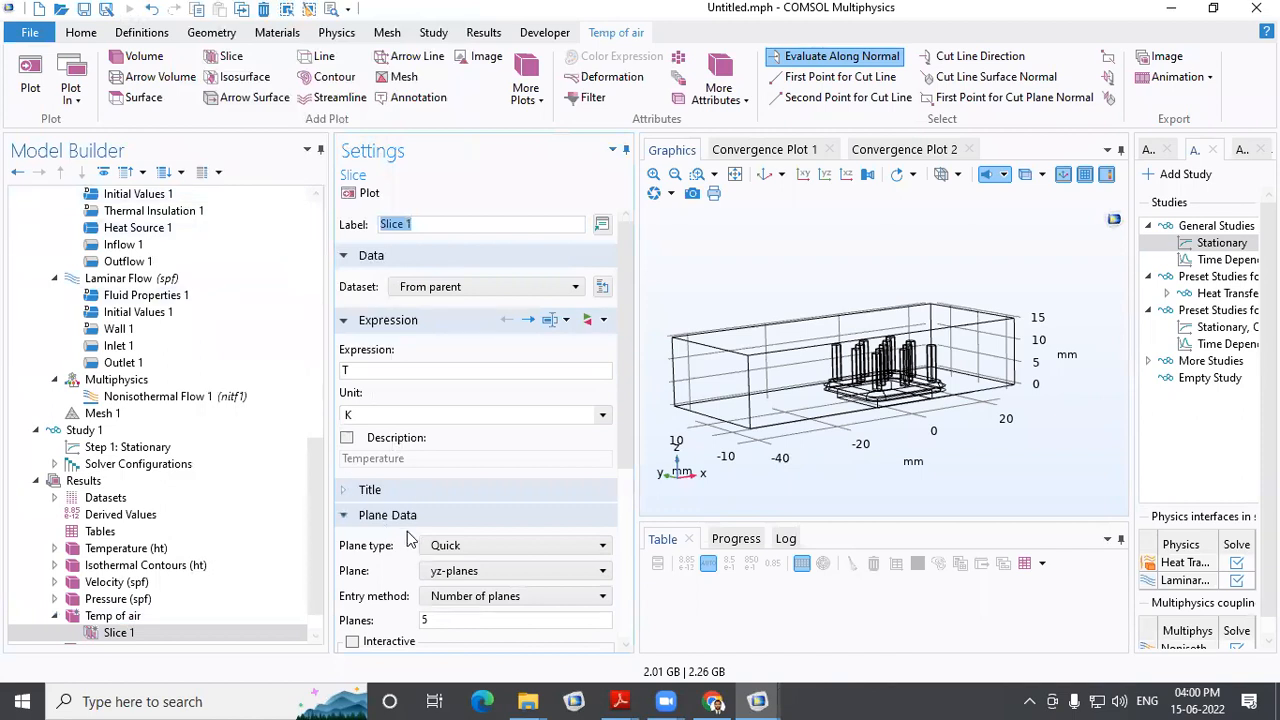
click(447, 571)
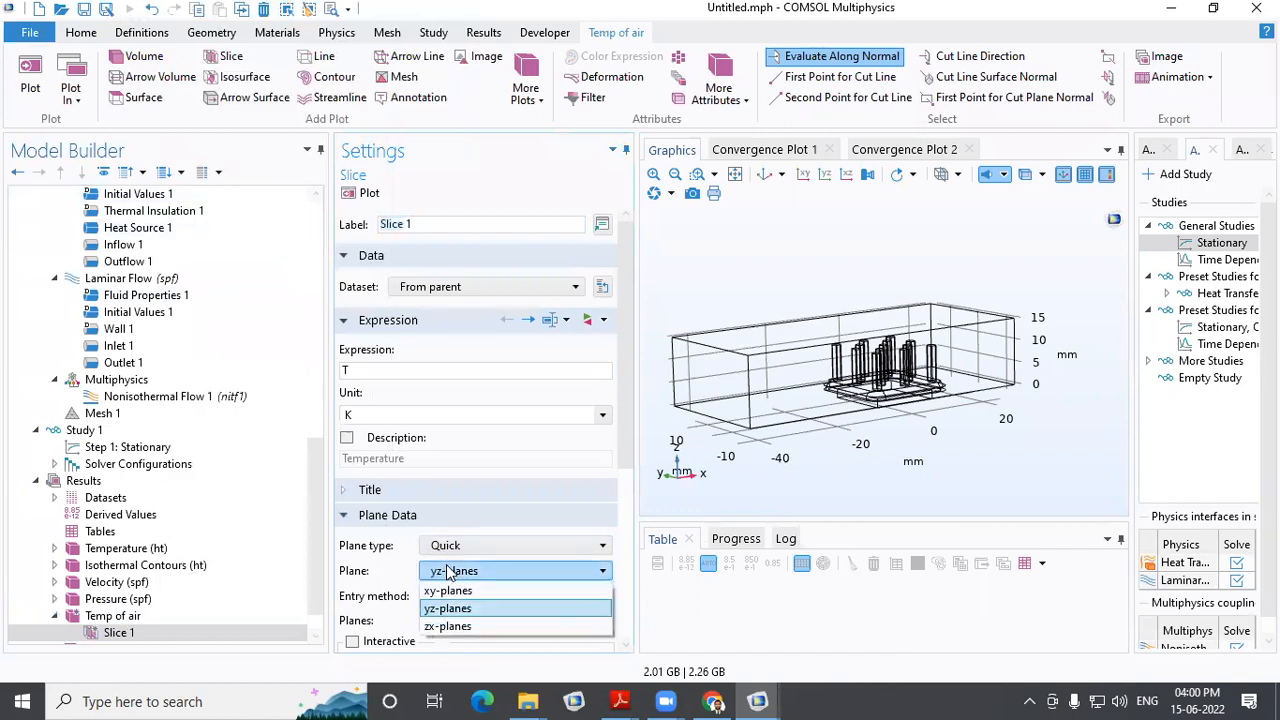
click(450, 626)
key(BackSpace)
text(1)
click(364, 193)
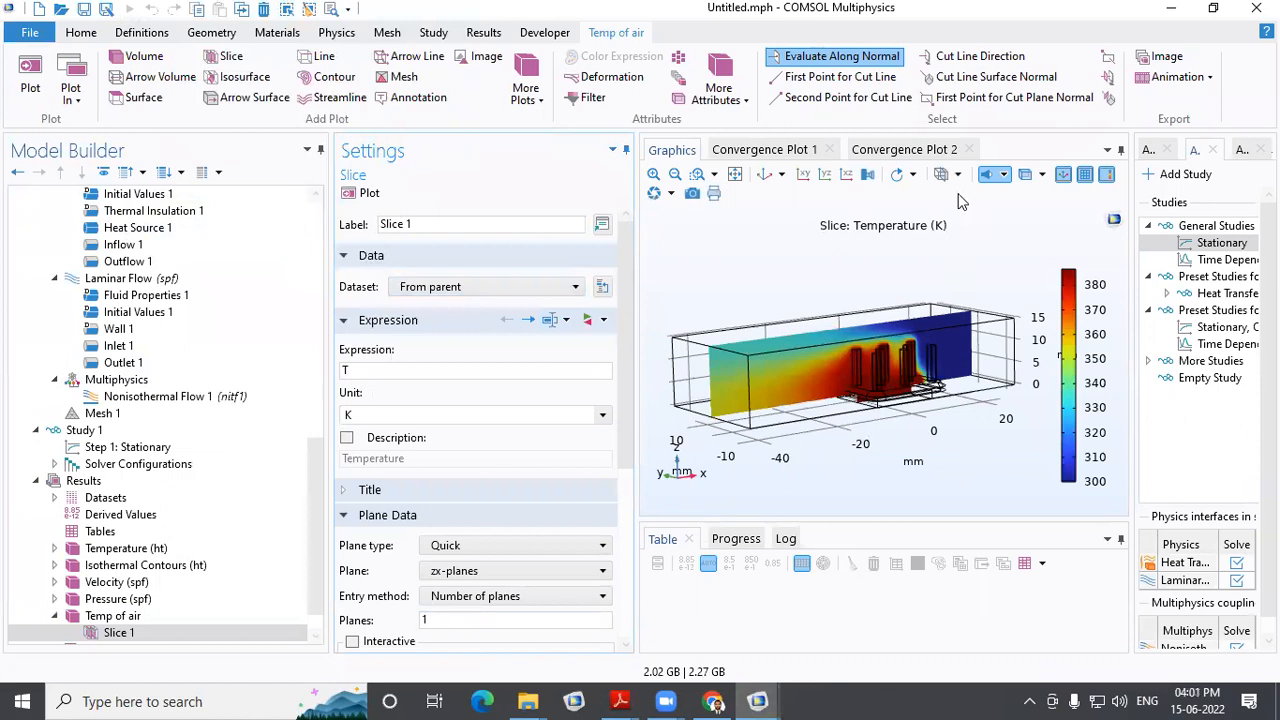
Examine the temperature slice around the heat sink pins in an enlarged graphics view, from the side and at an angle
click(847, 175)
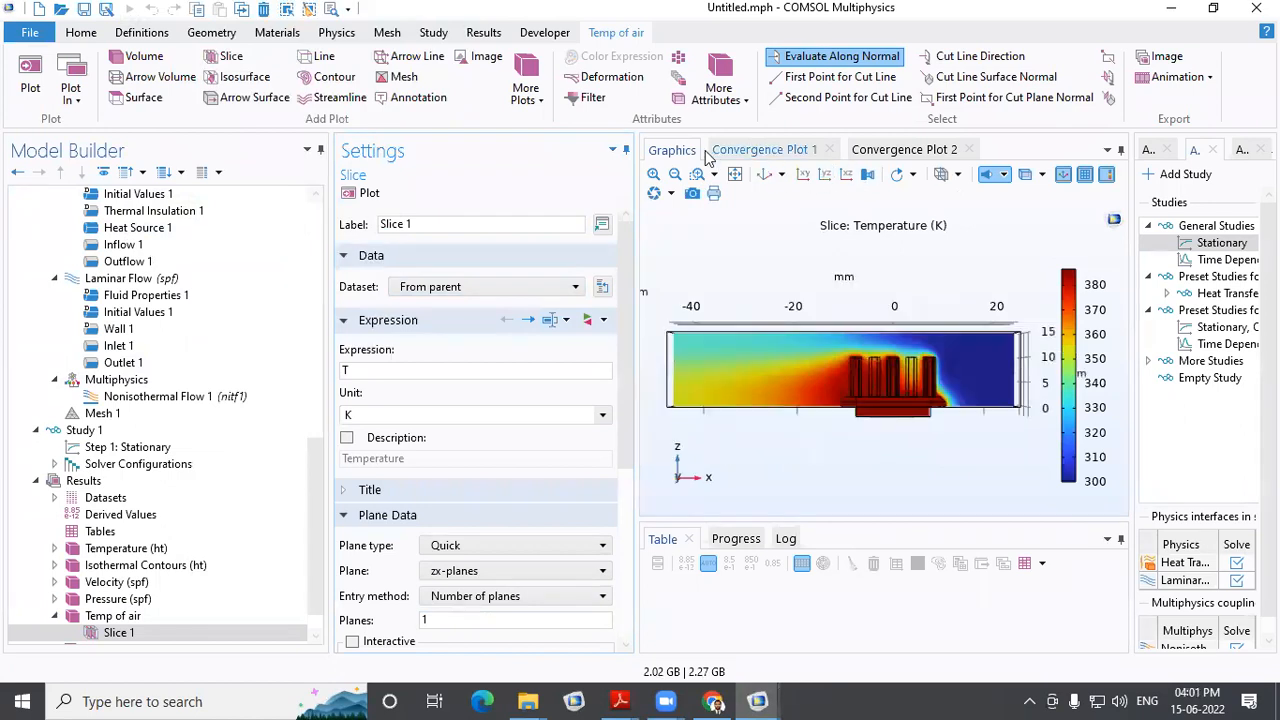
double_click(670, 149)
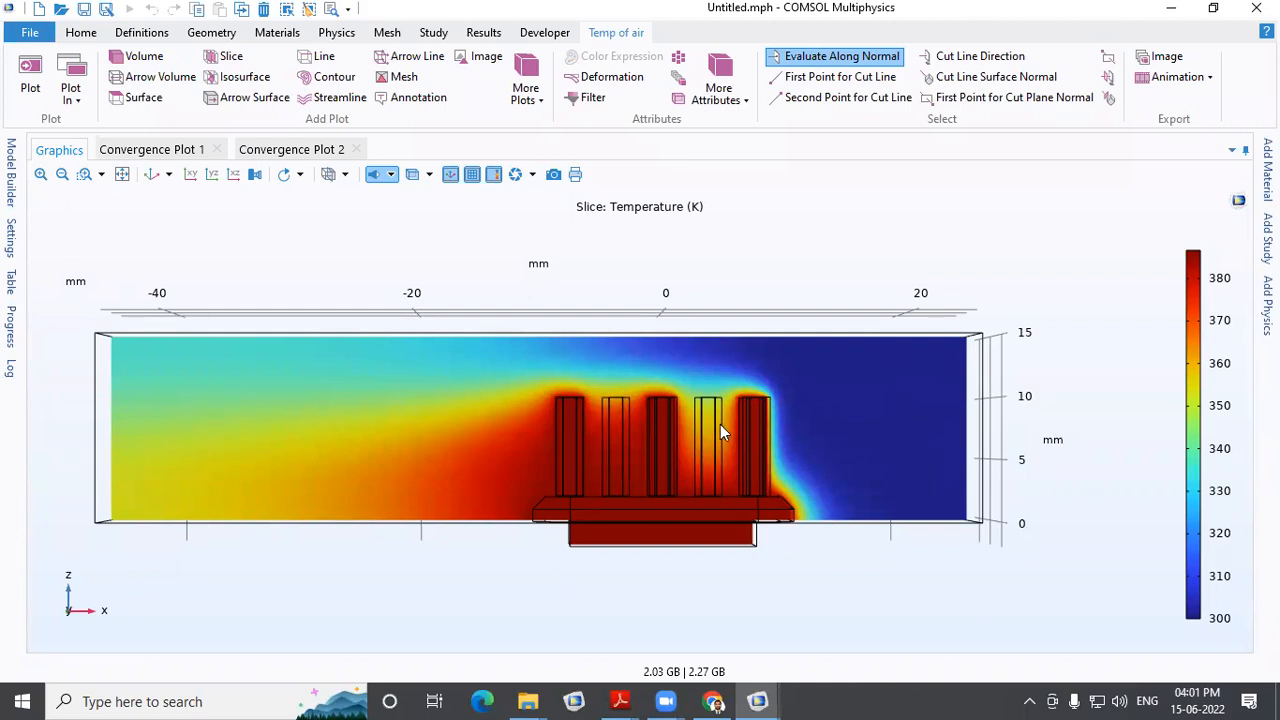
drag(431, 597, 686, 416)
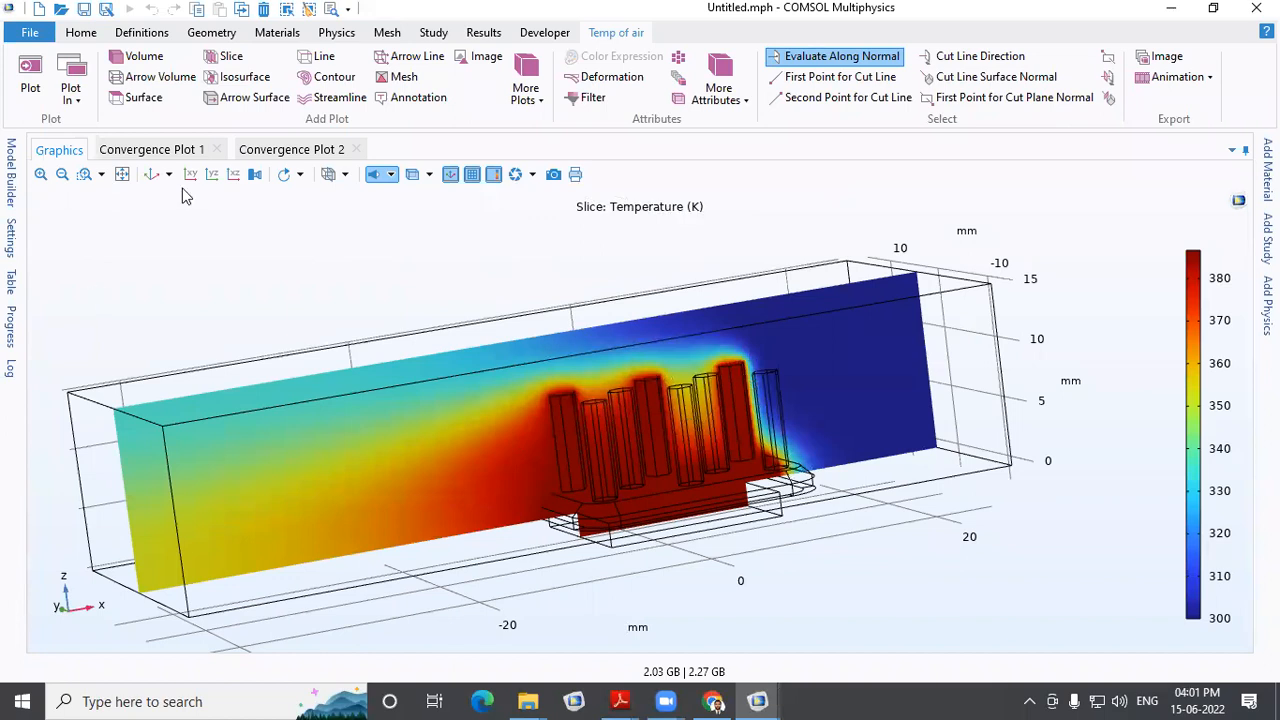
double_click(55, 154)
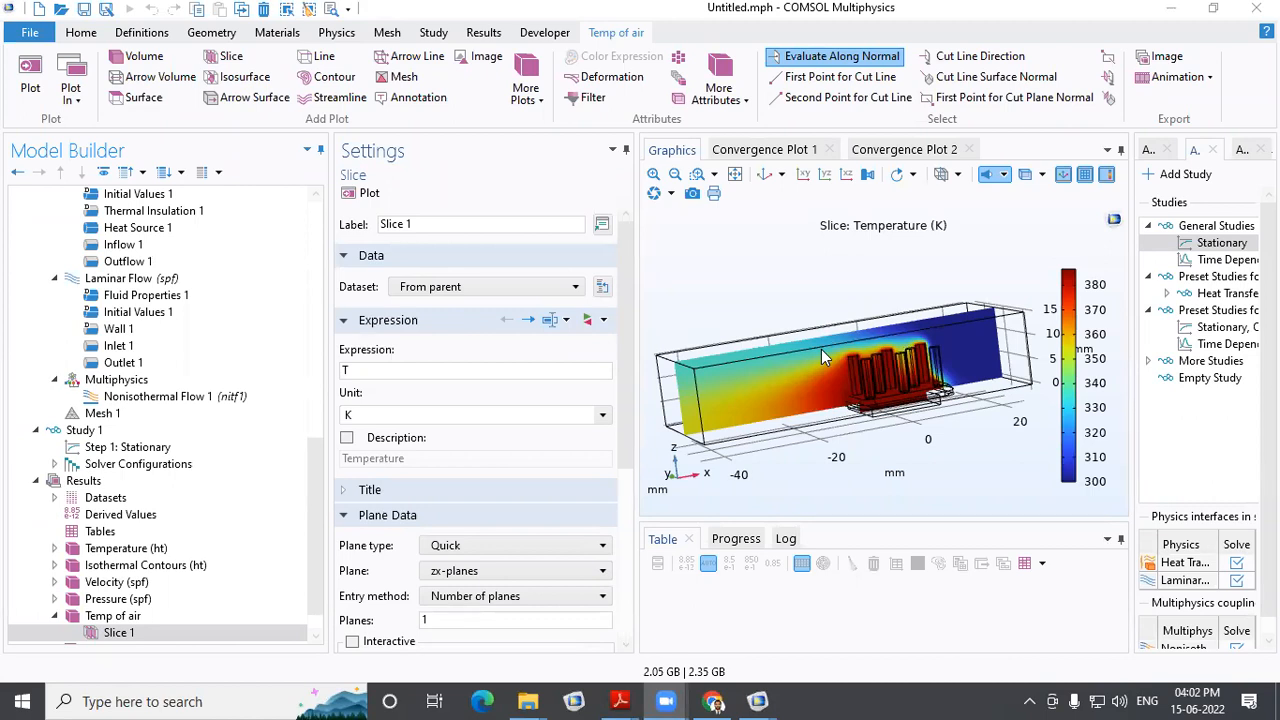
Review the settings of the plot group and its slice, and inspect the temperature distribution from inlet to outlet from several angles
scroll(240, 556, down, 1)
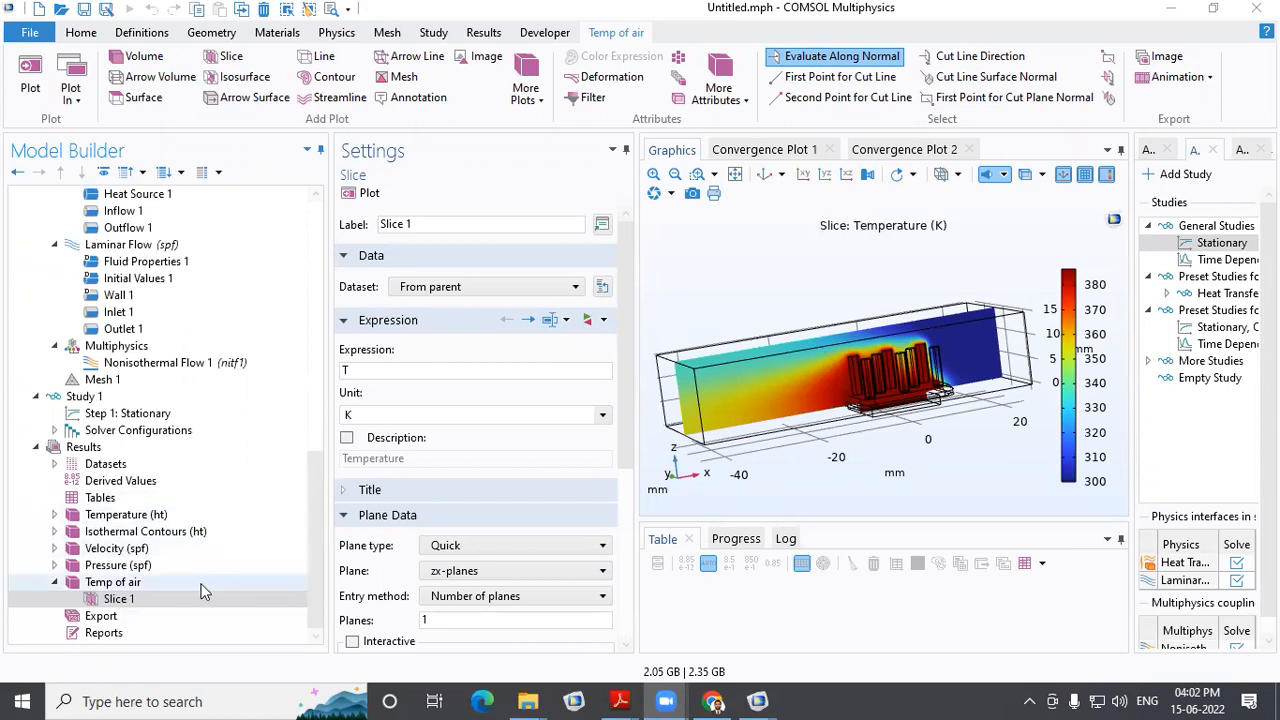
click(197, 583)
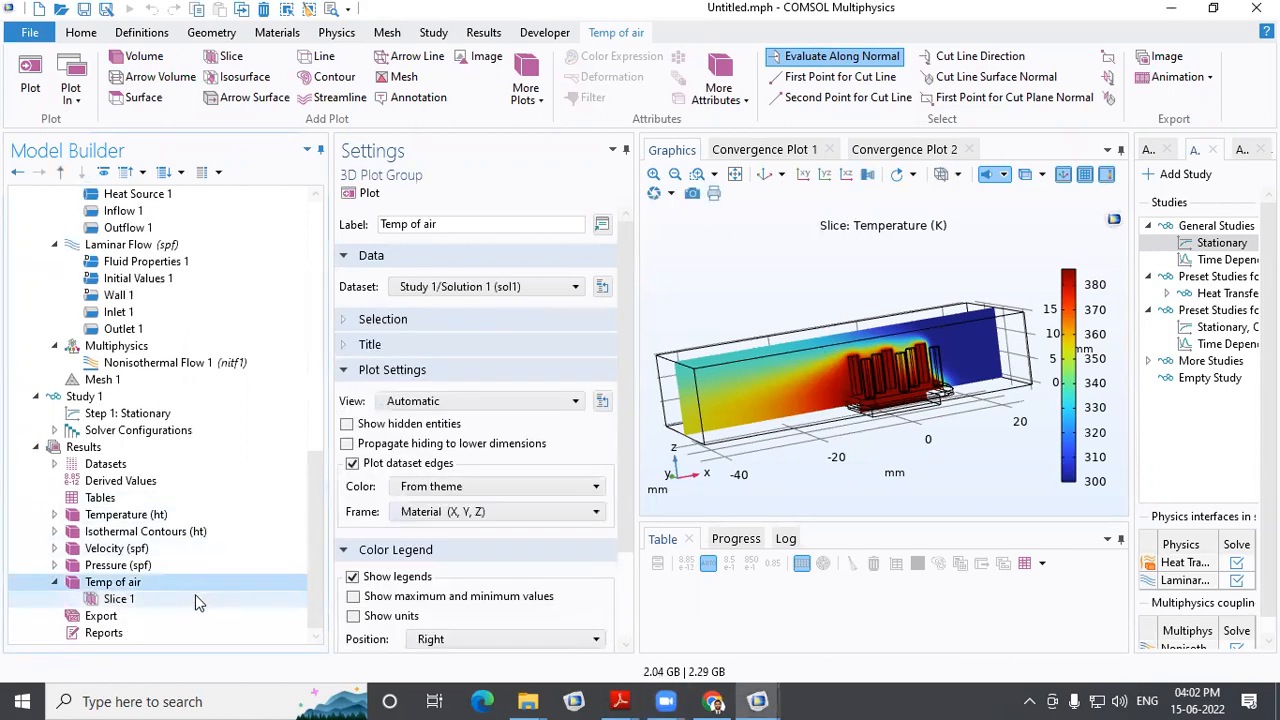
click(195, 595)
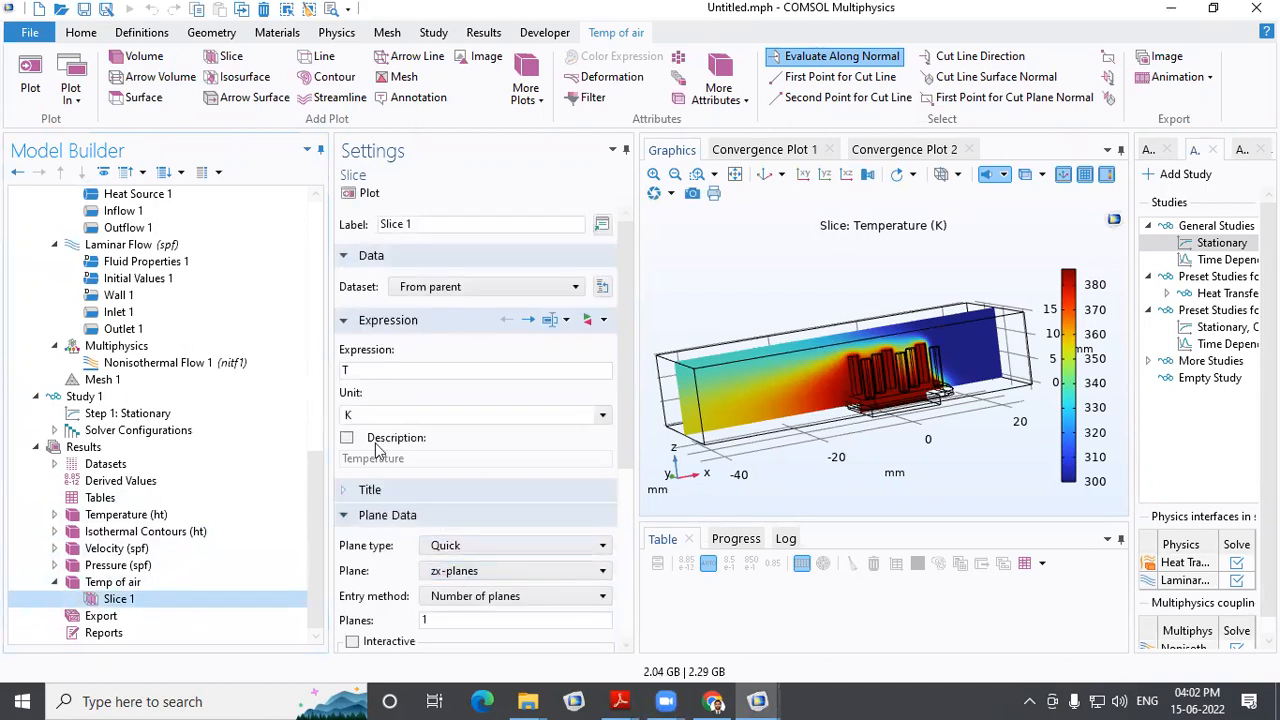
click(848, 174)
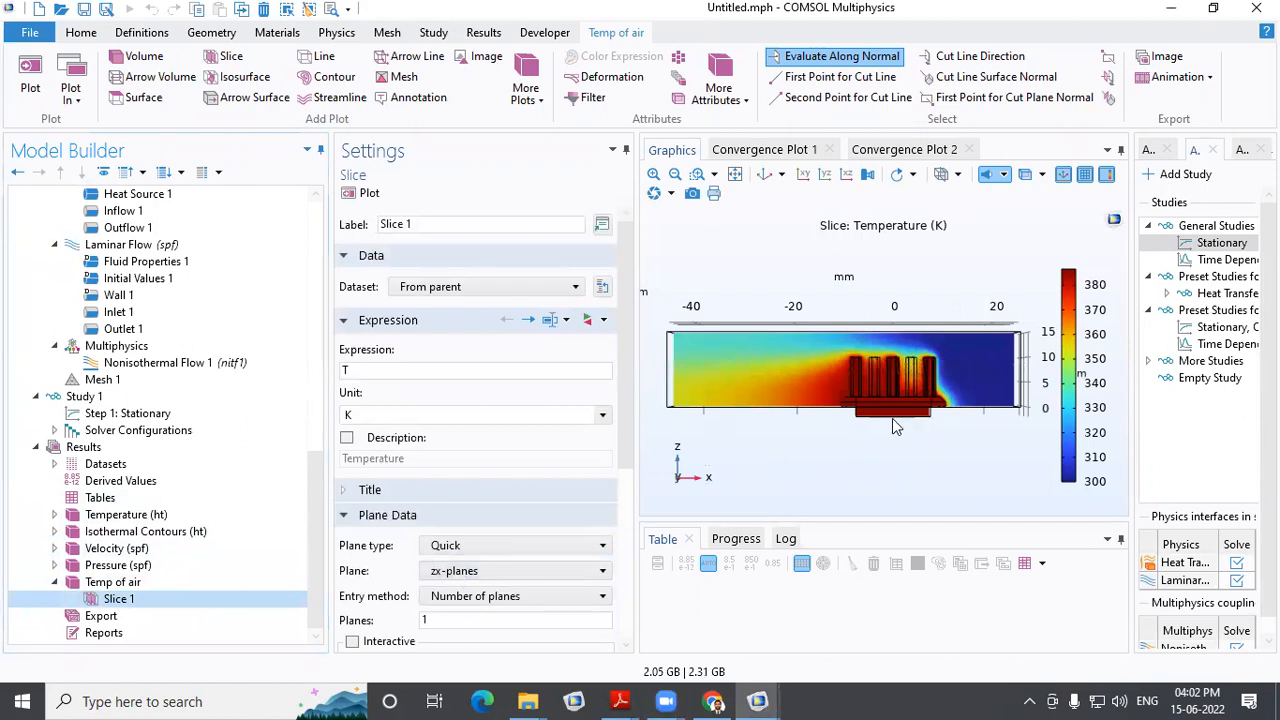
drag(820, 450, 899, 446)
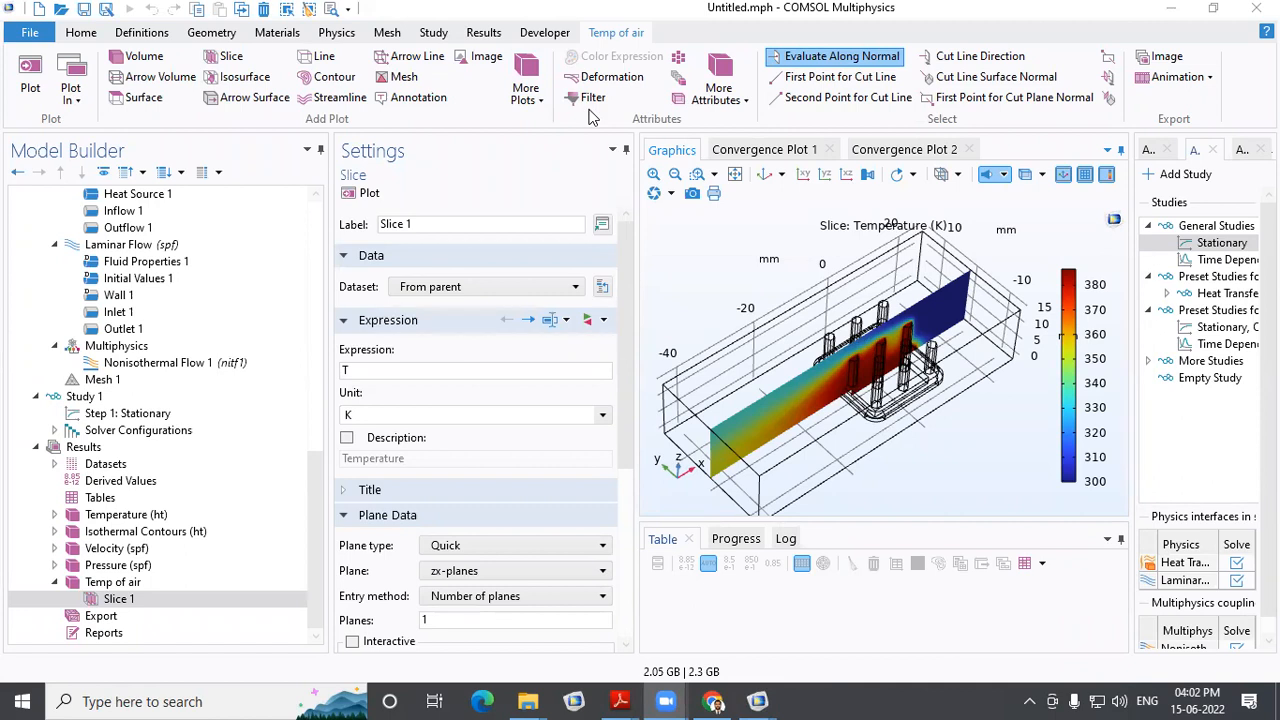
click(768, 176)
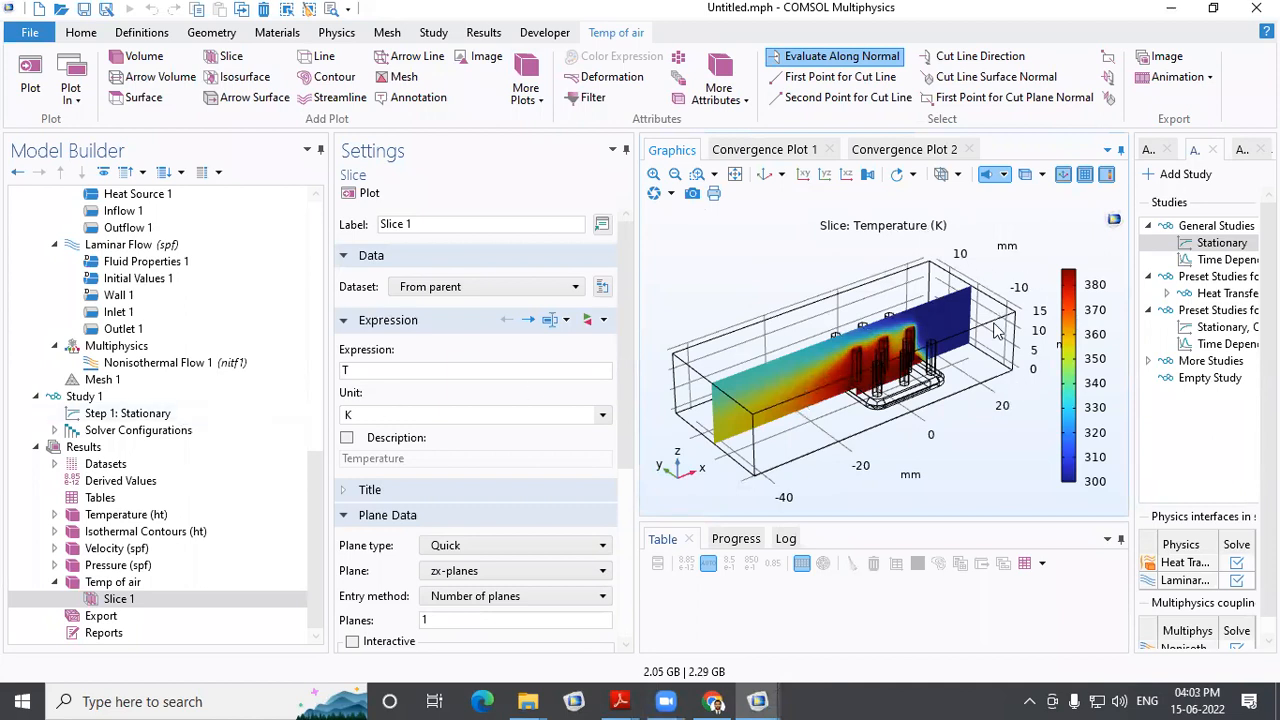
drag(913, 486, 765, 364)
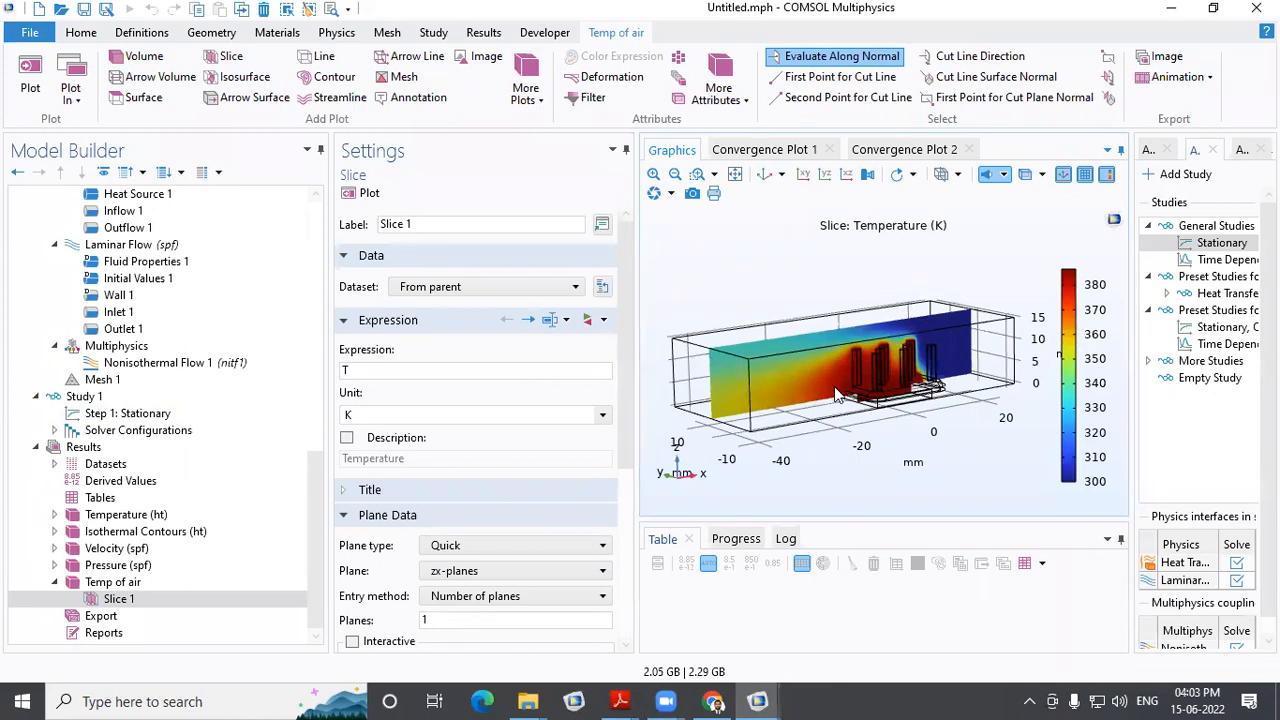
drag(910, 423, 936, 462)
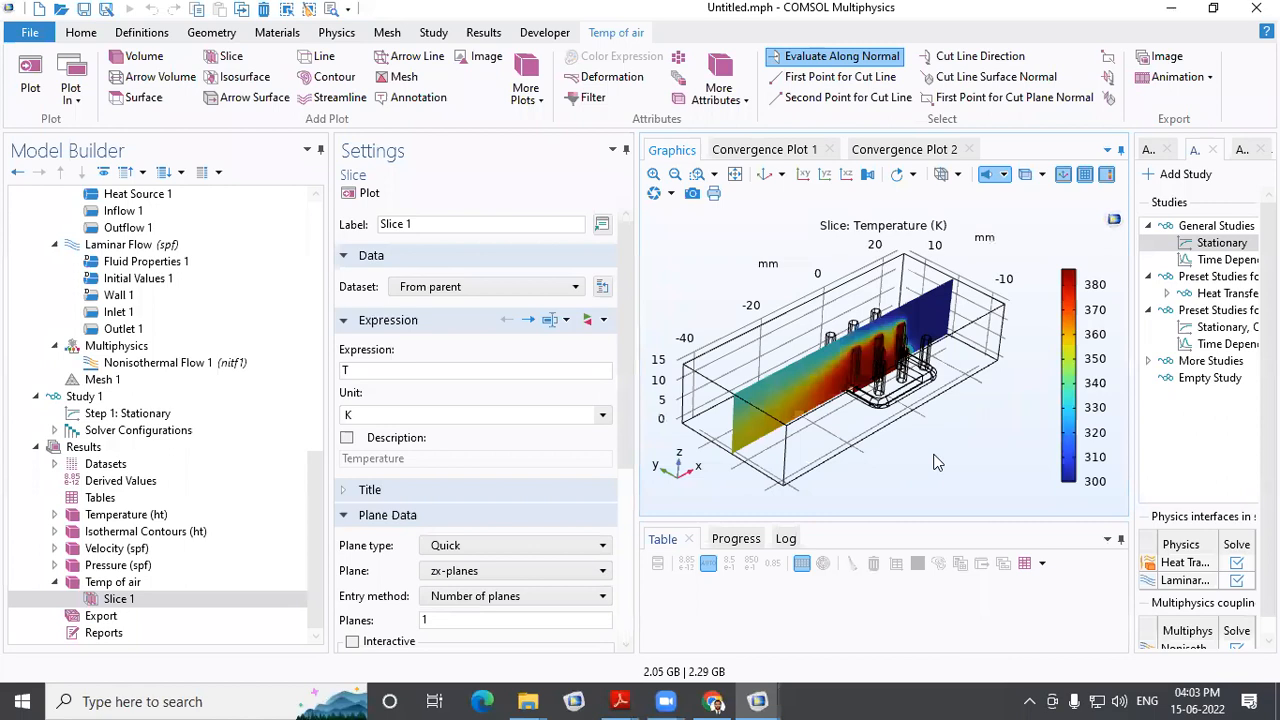
drag(930, 456, 899, 432)
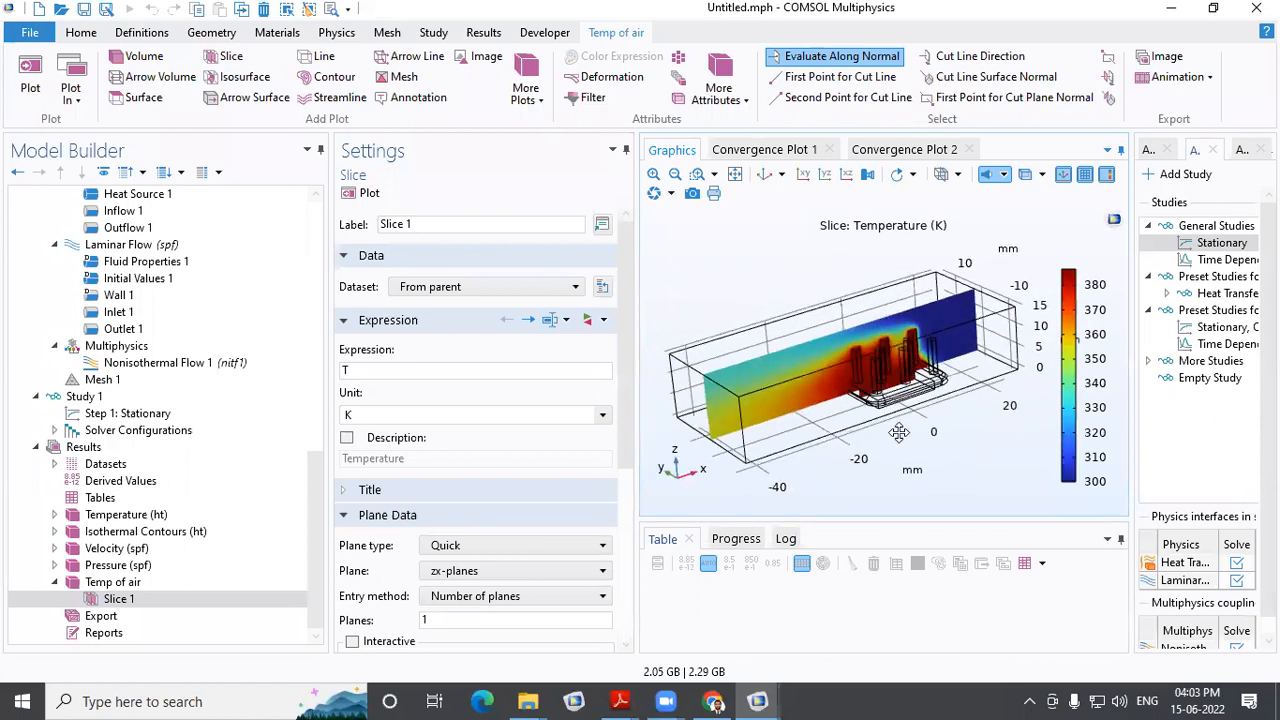
drag(899, 432, 899, 430)
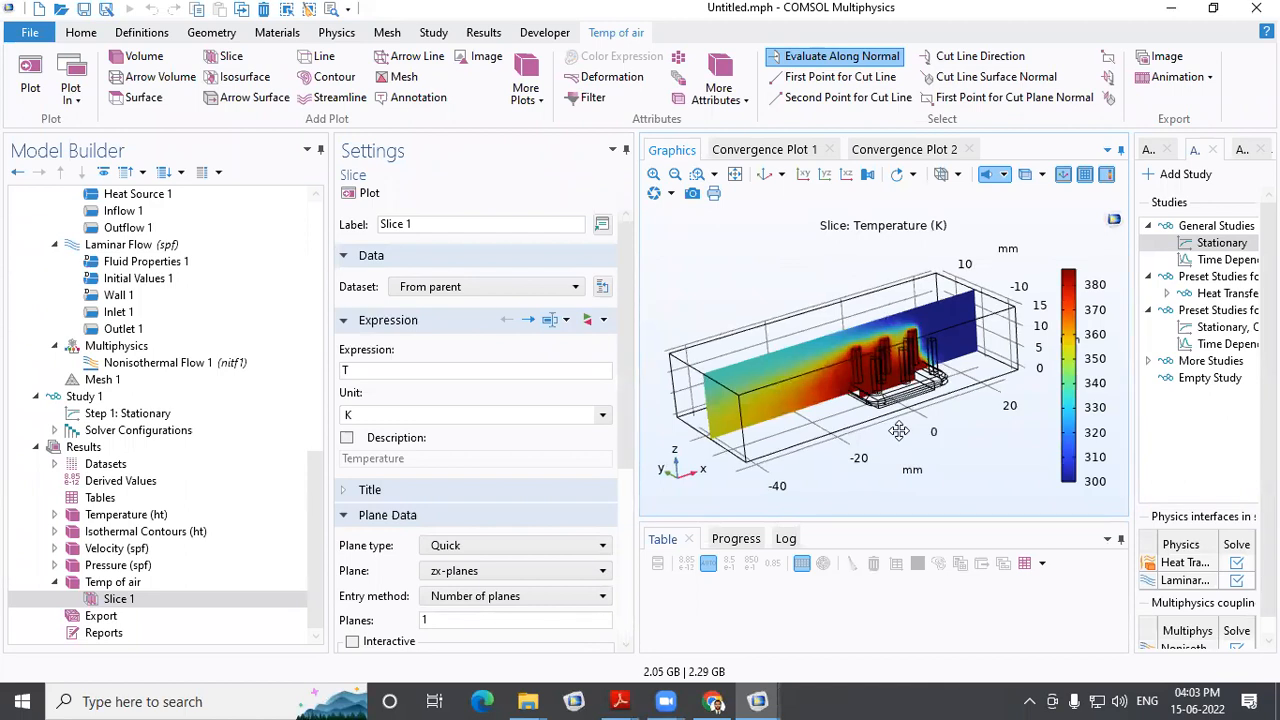
drag(899, 430, 887, 436)
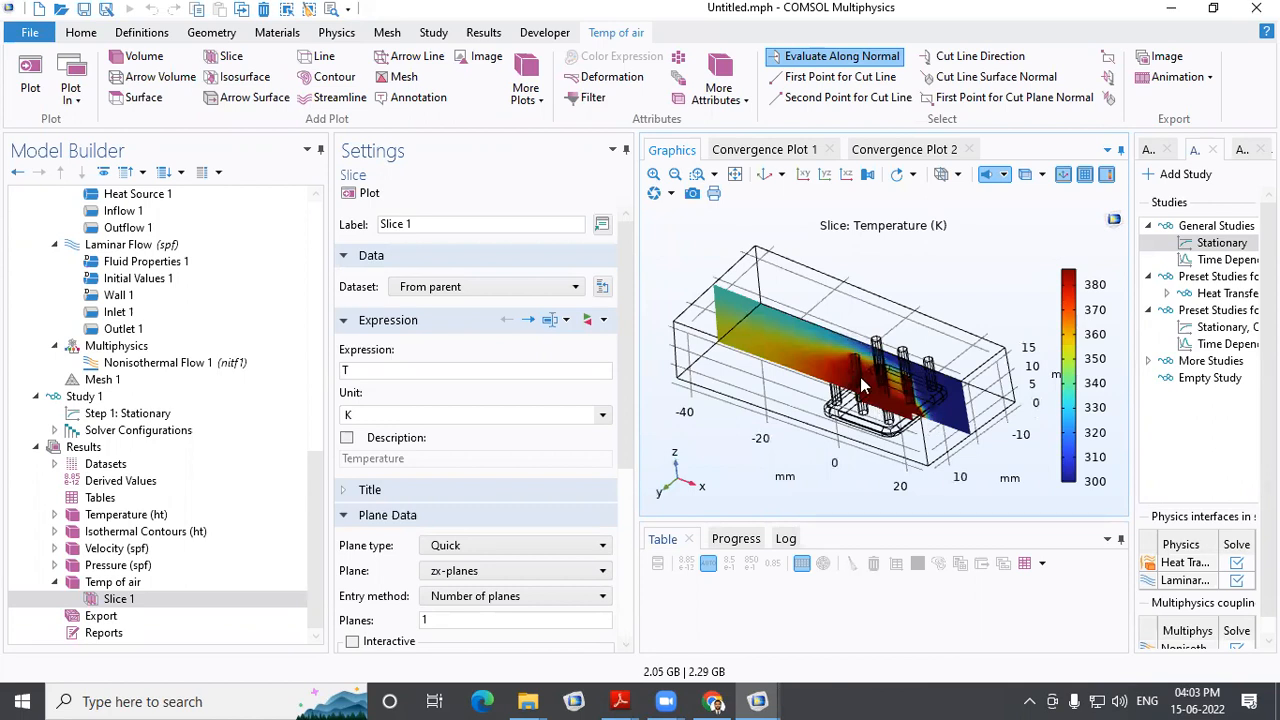
drag(794, 412, 789, 470)
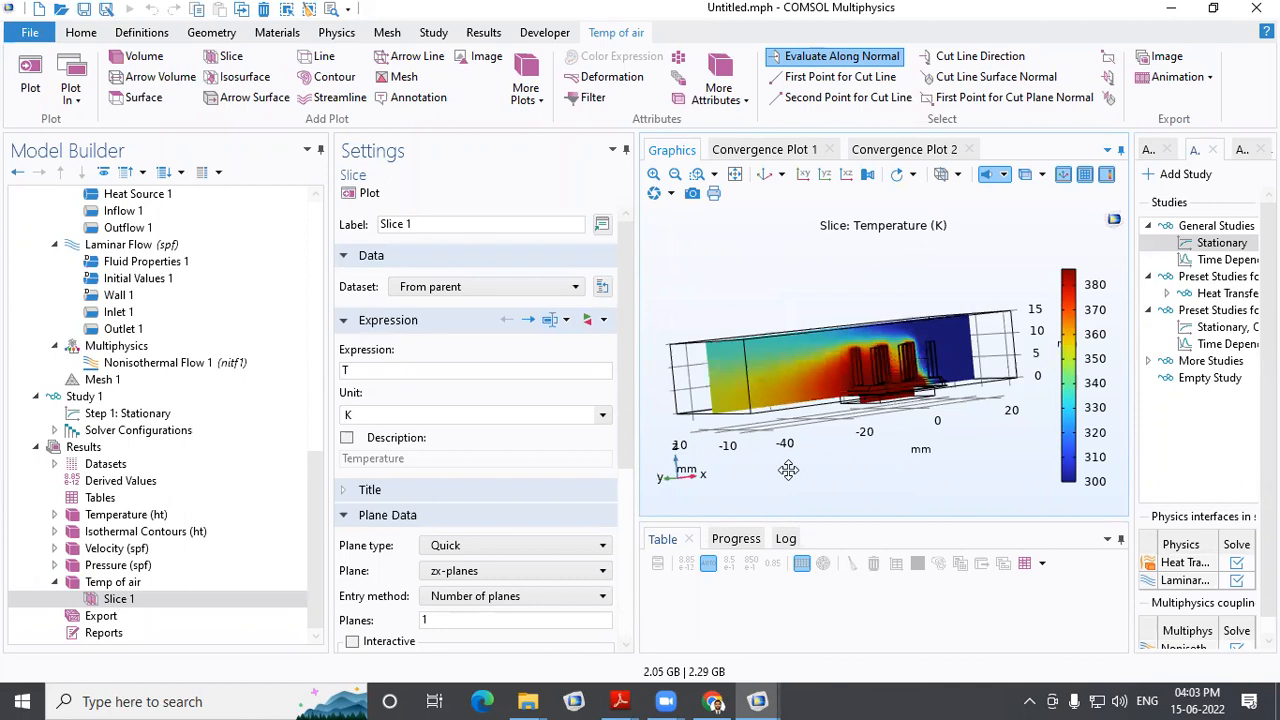
drag(789, 470, 798, 490)
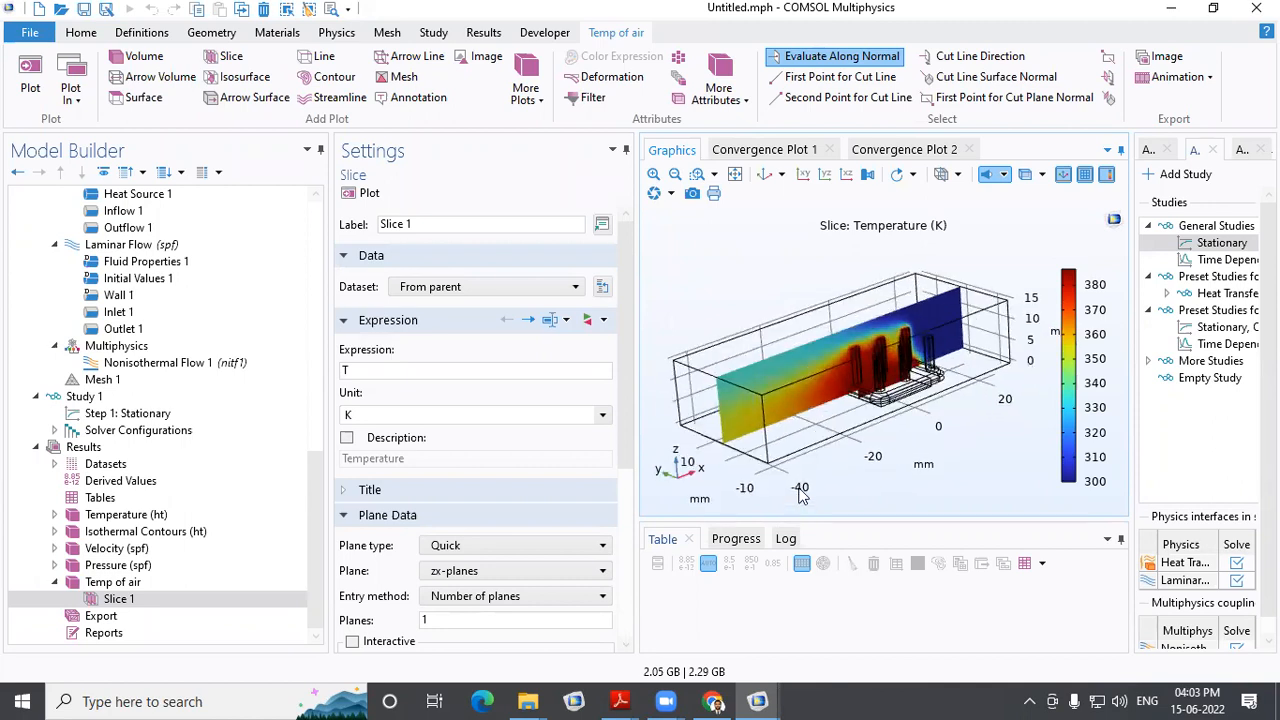
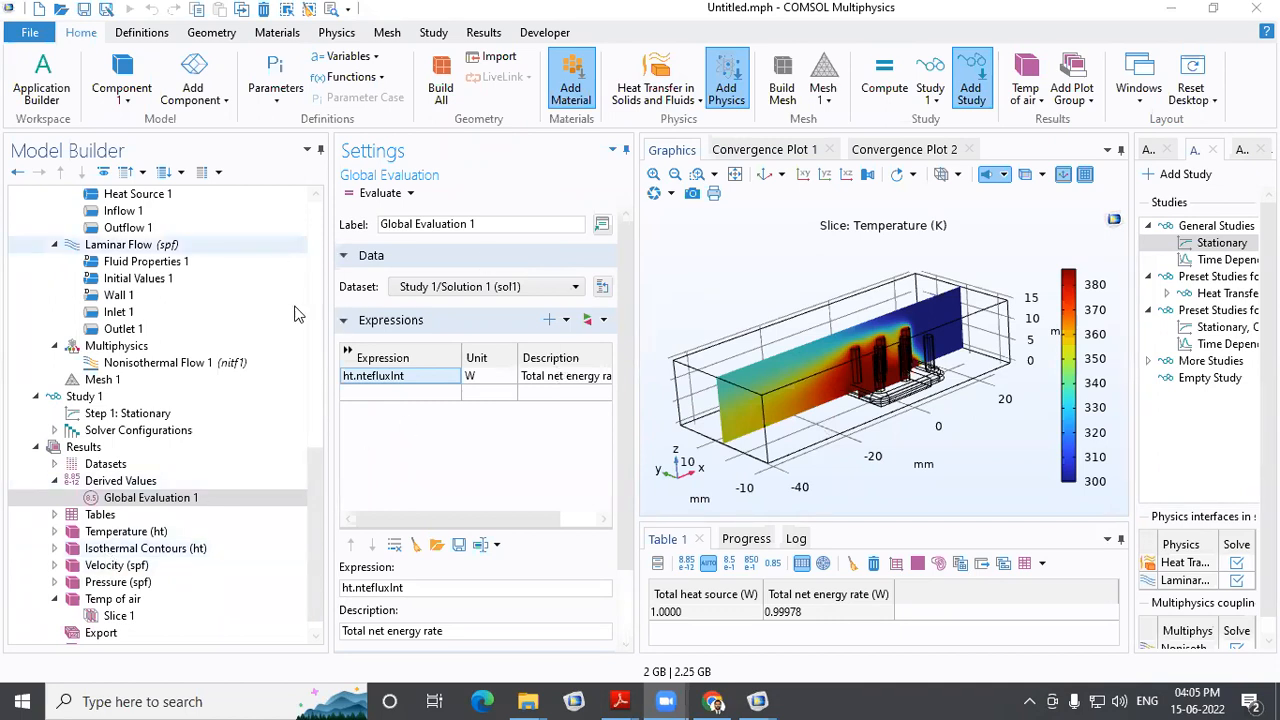
Review the total net energy rate expression in Global Evaluation 1
right_click(120, 483)
mouse_move(176, 255)
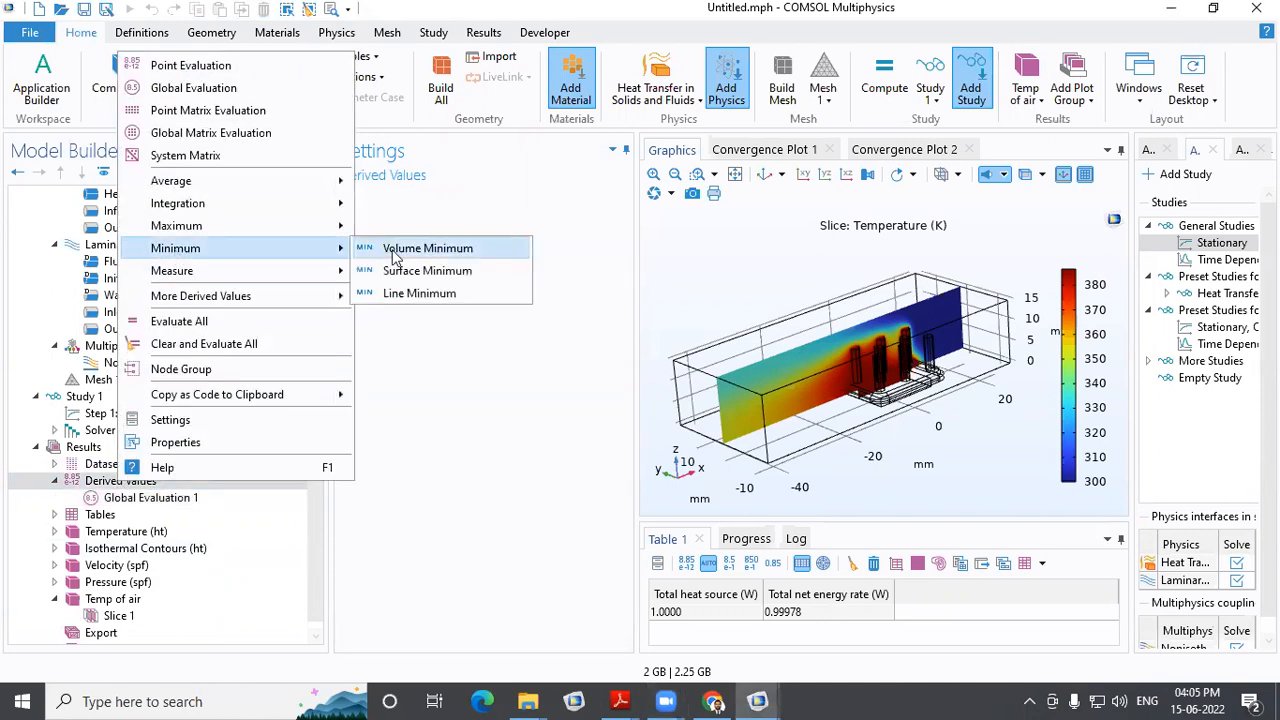
click(135, 498)
click(420, 376)
click(425, 376)
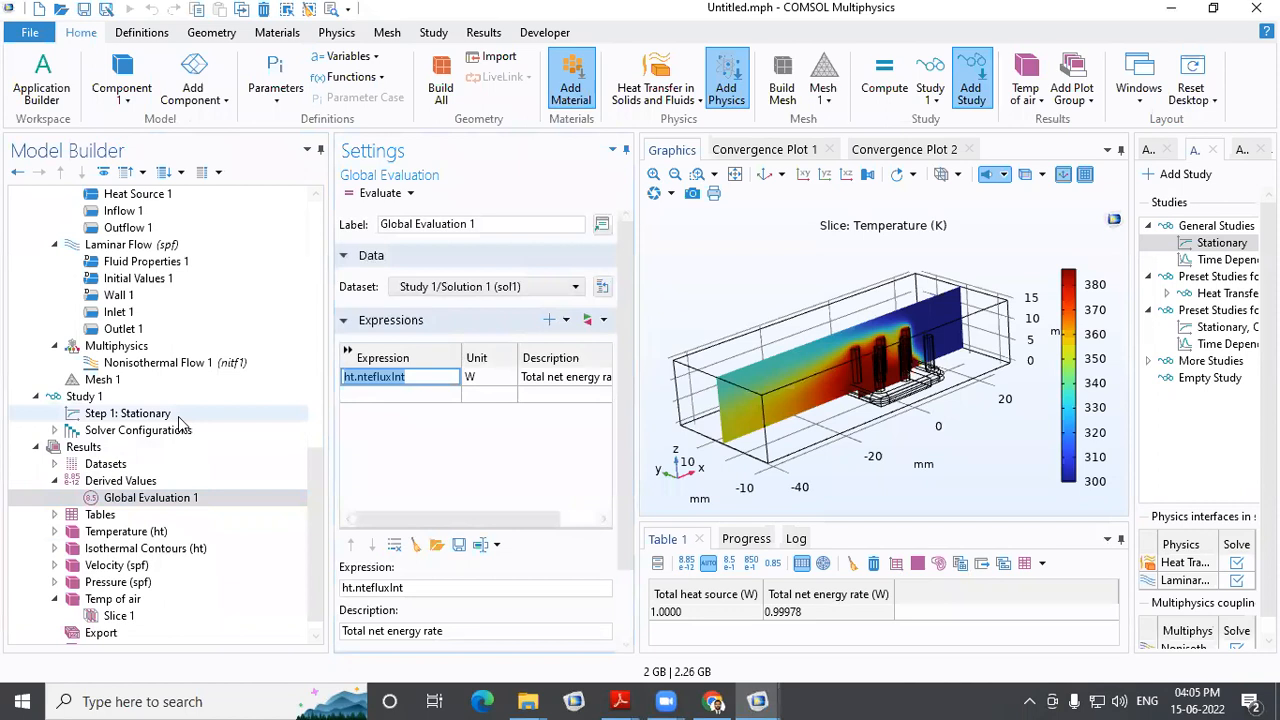
Add a volume maximum of temperature T over the air domain 1 in degC, and evaluate it
right_click(160, 481)
mouse_move(268, 228)
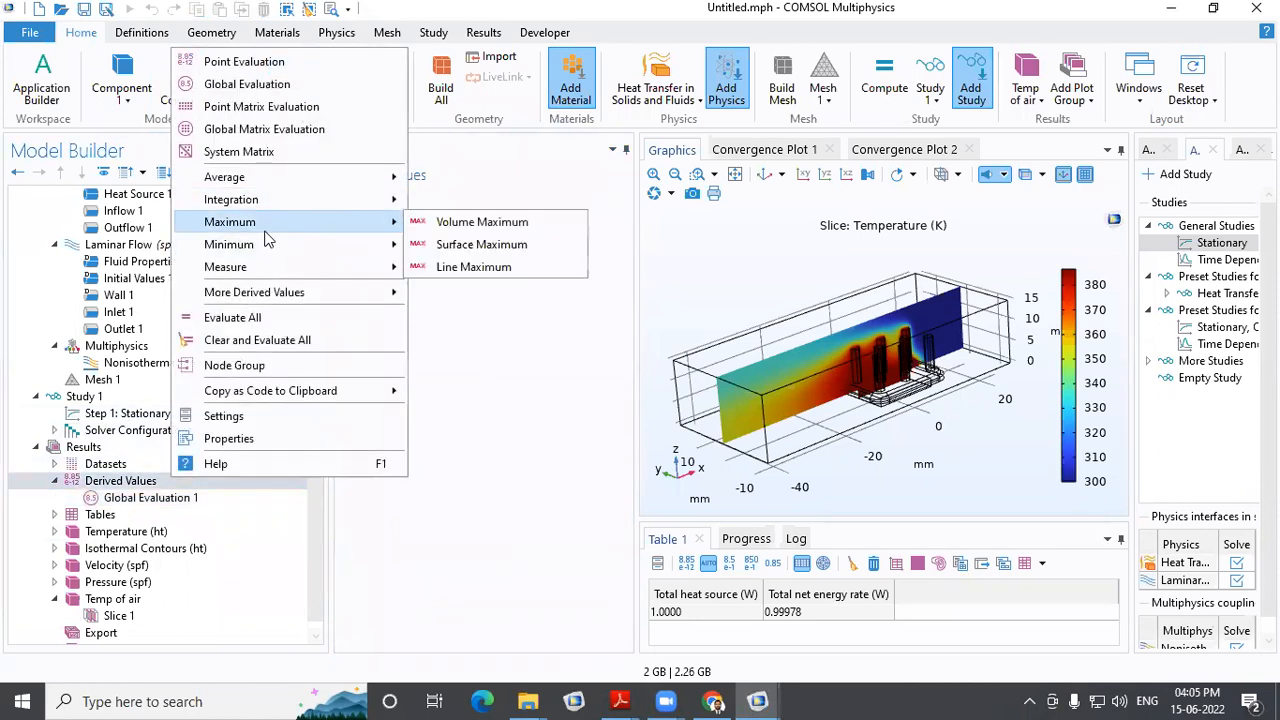
click(455, 224)
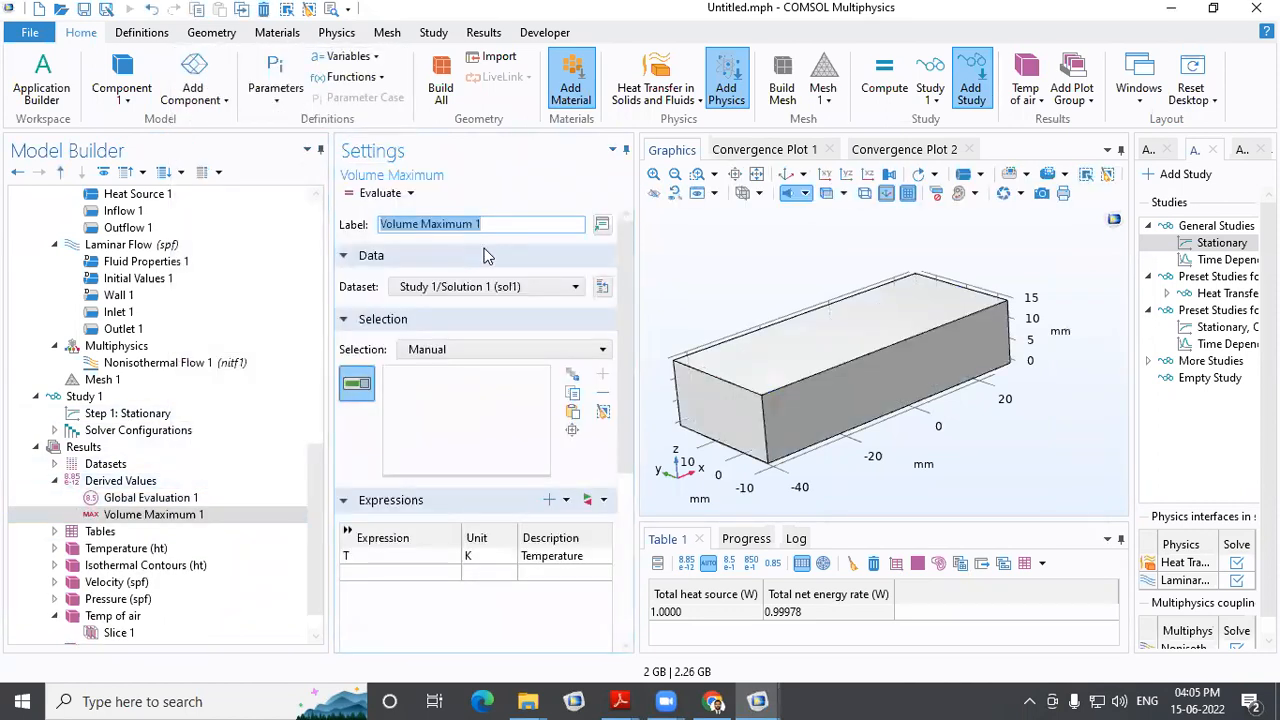
click(730, 385)
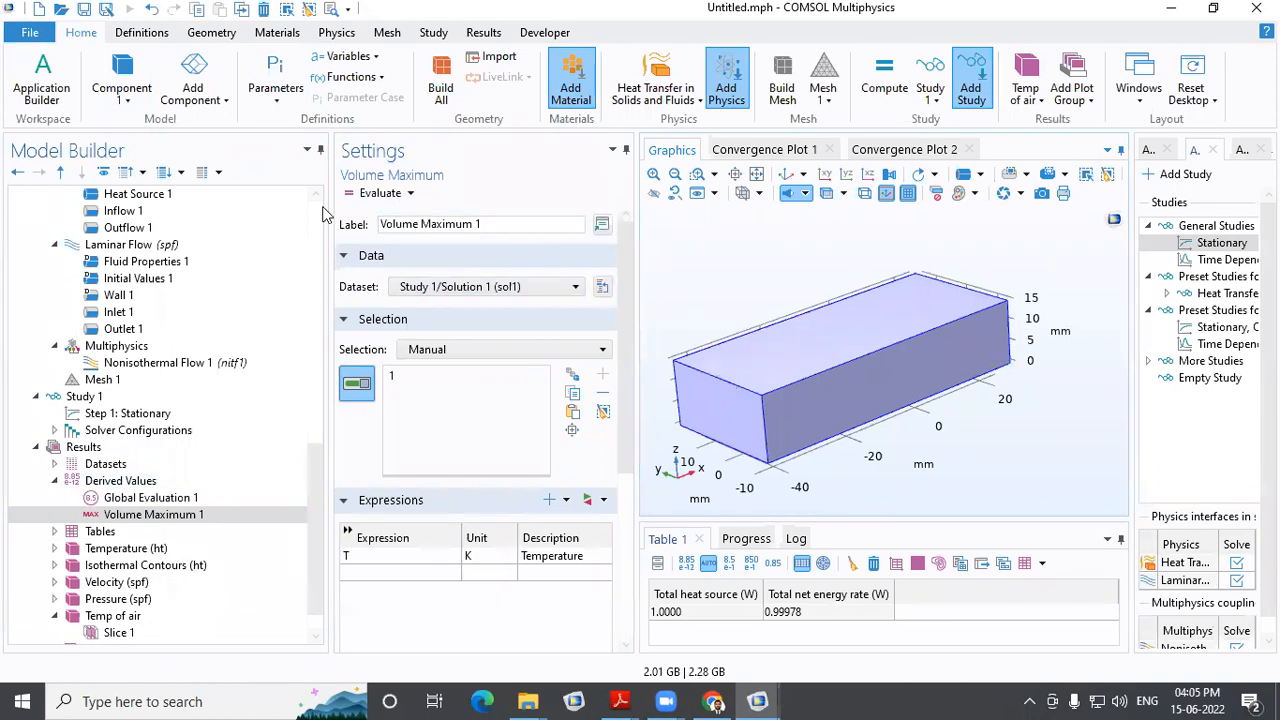
click(496, 556)
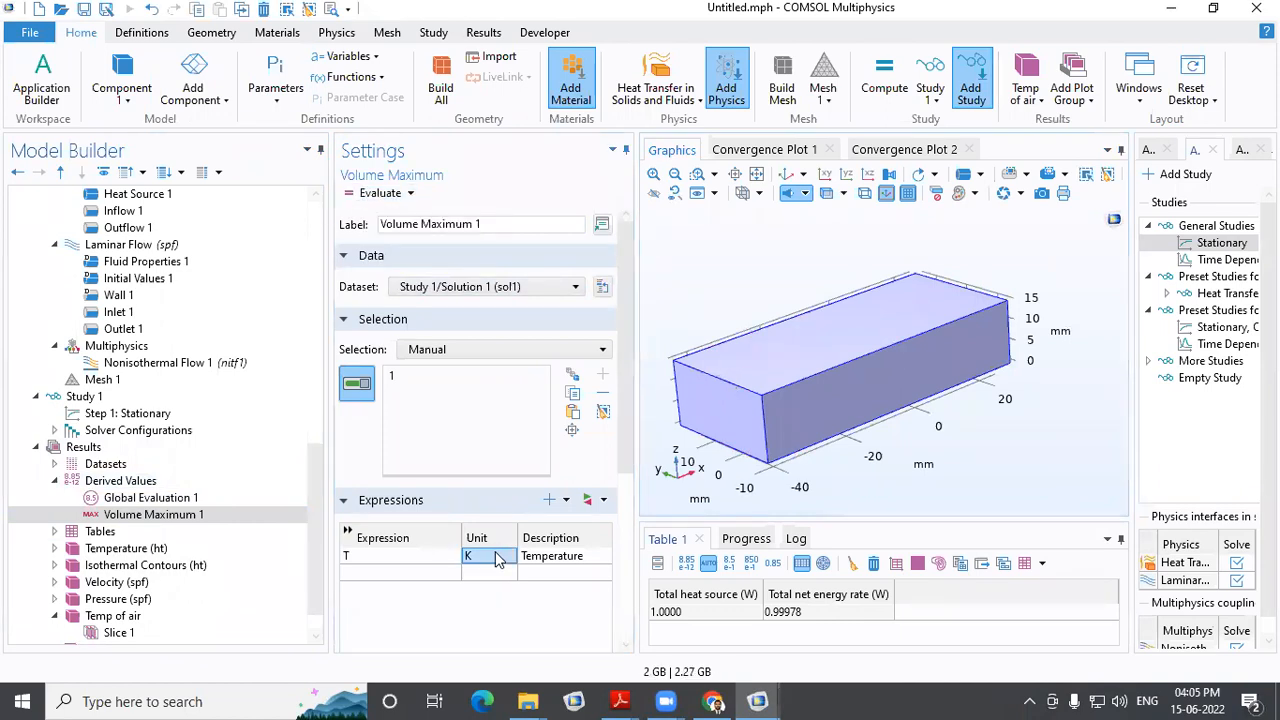
text(degC)
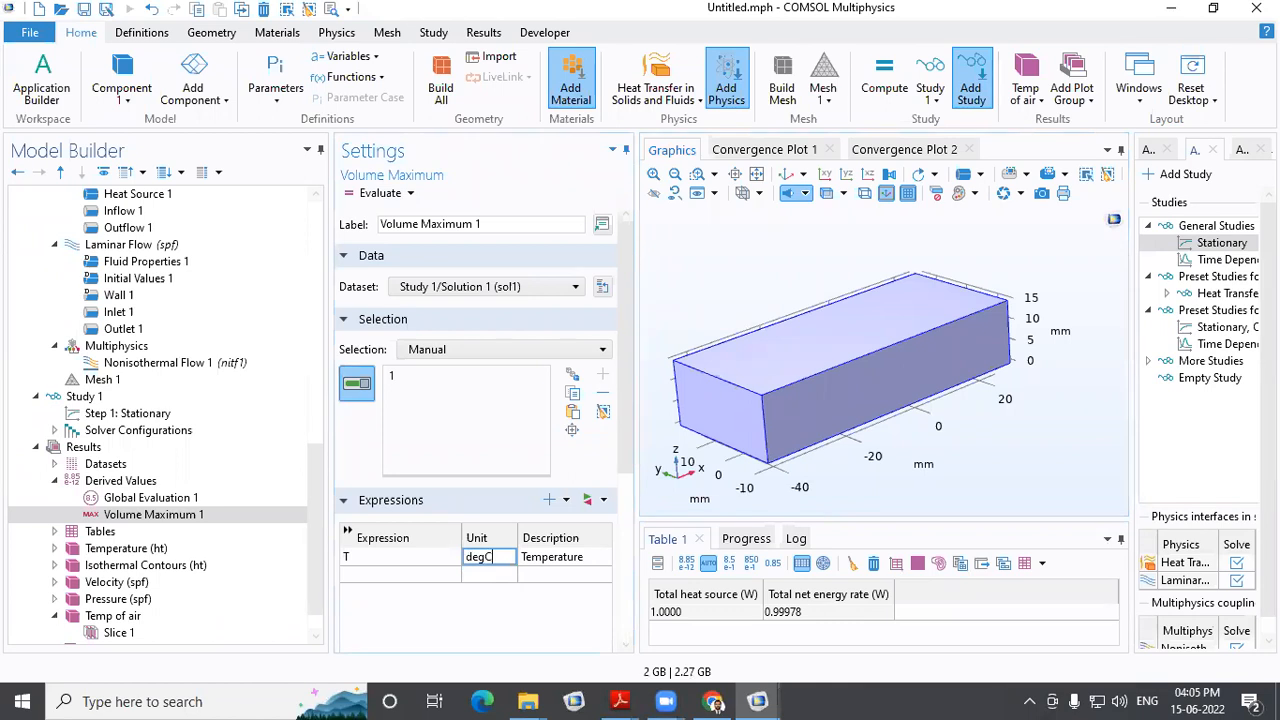
click(376, 198)
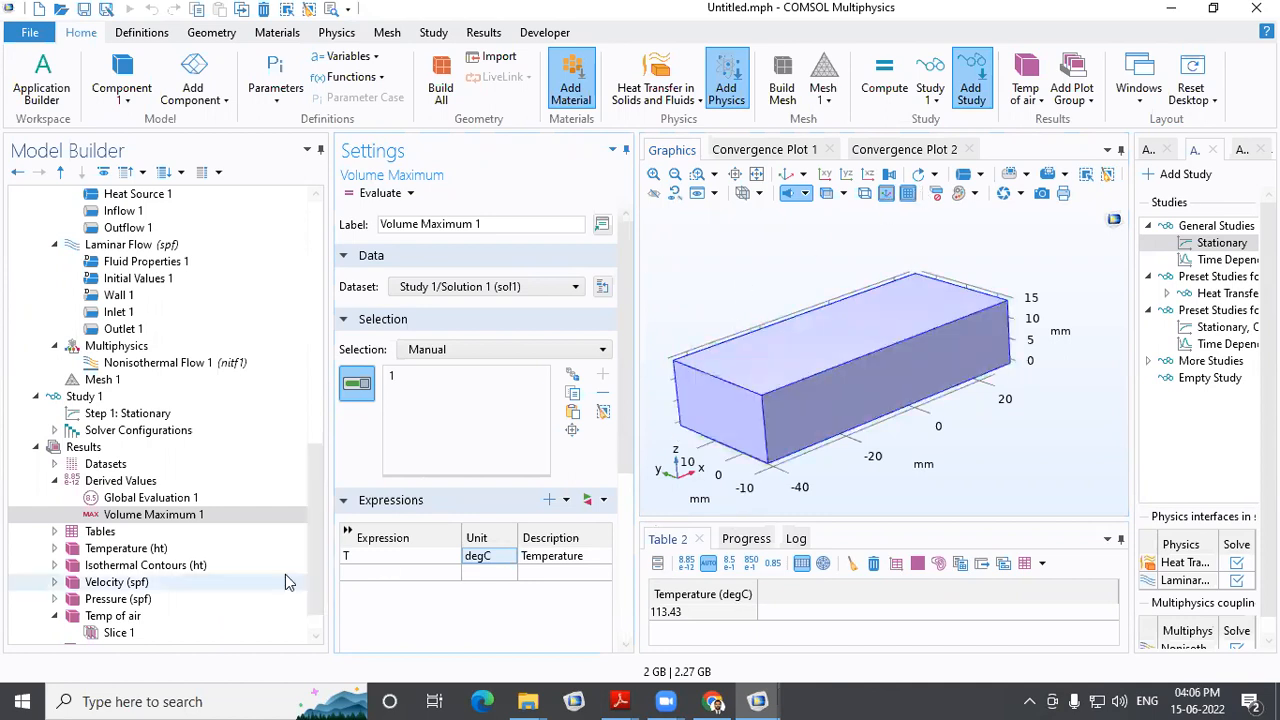
Duplicate the volume maximum, change its selection to the heat sink domain 2, and evaluate it
right_click(140, 518)
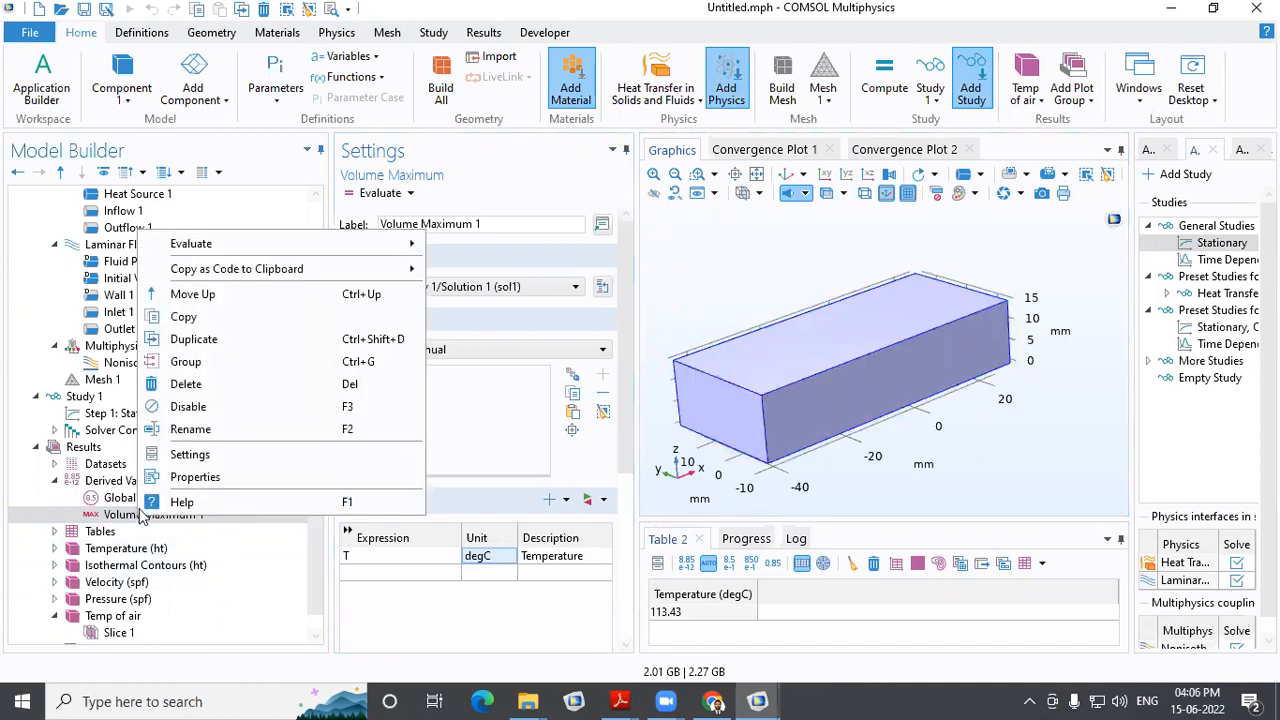
click(200, 340)
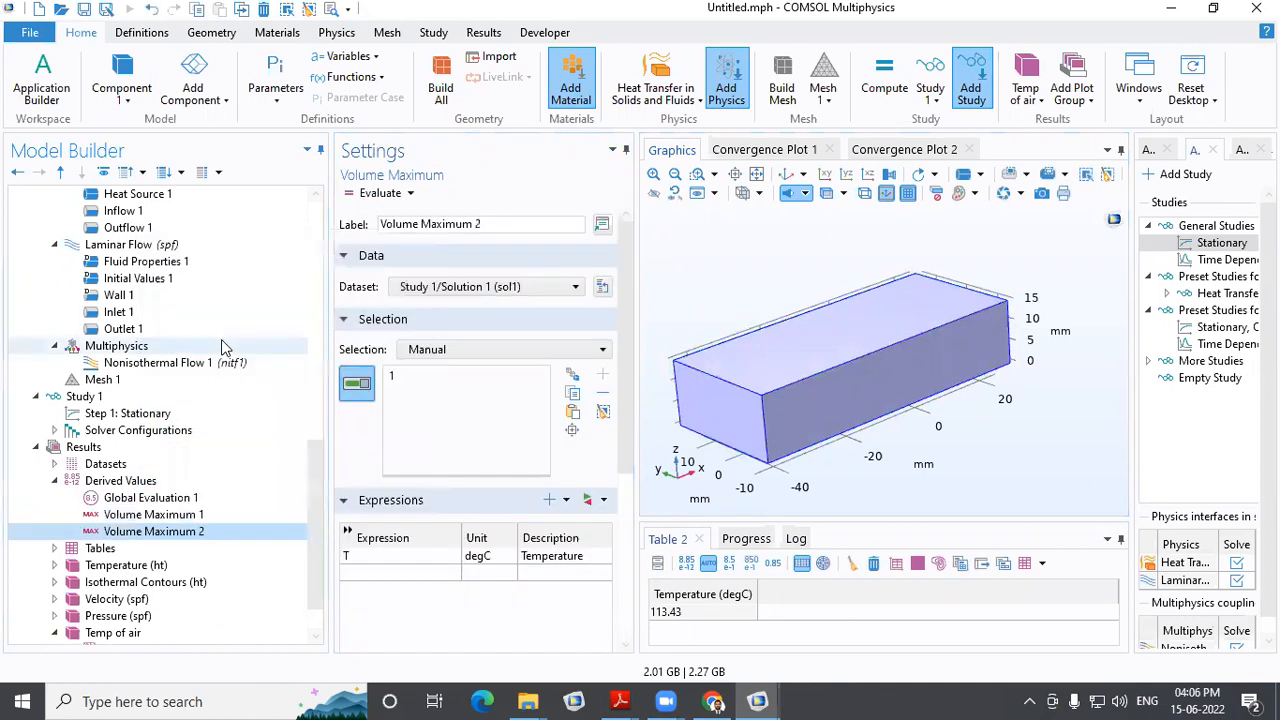
click(574, 412)
text(2)
click(698, 366)
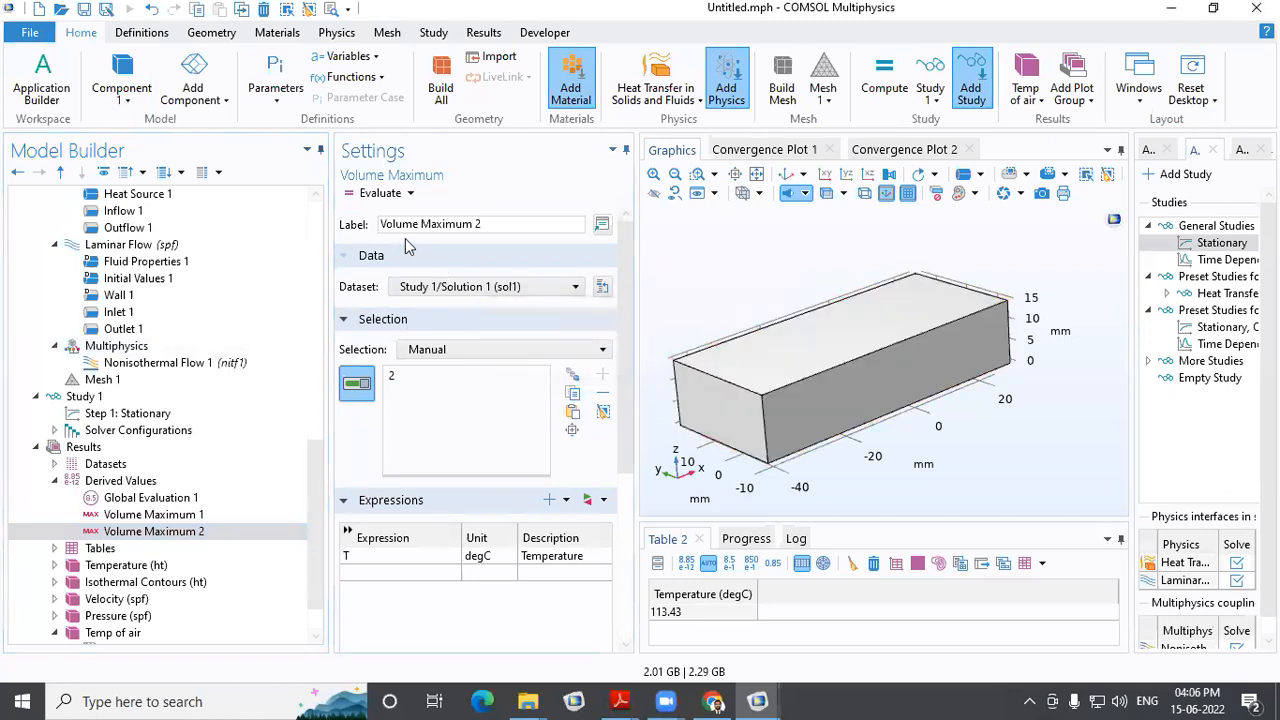
click(380, 193)
drag(984, 474, 826, 478)
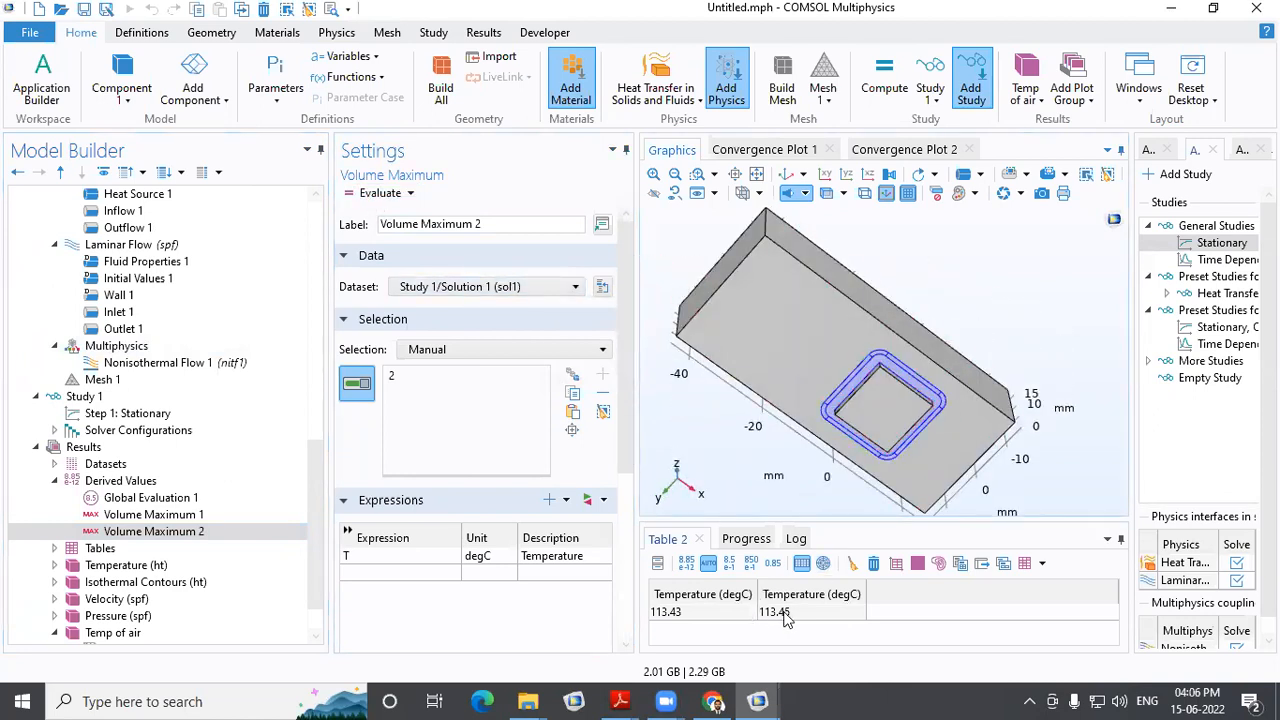
drag(722, 445, 849, 374)
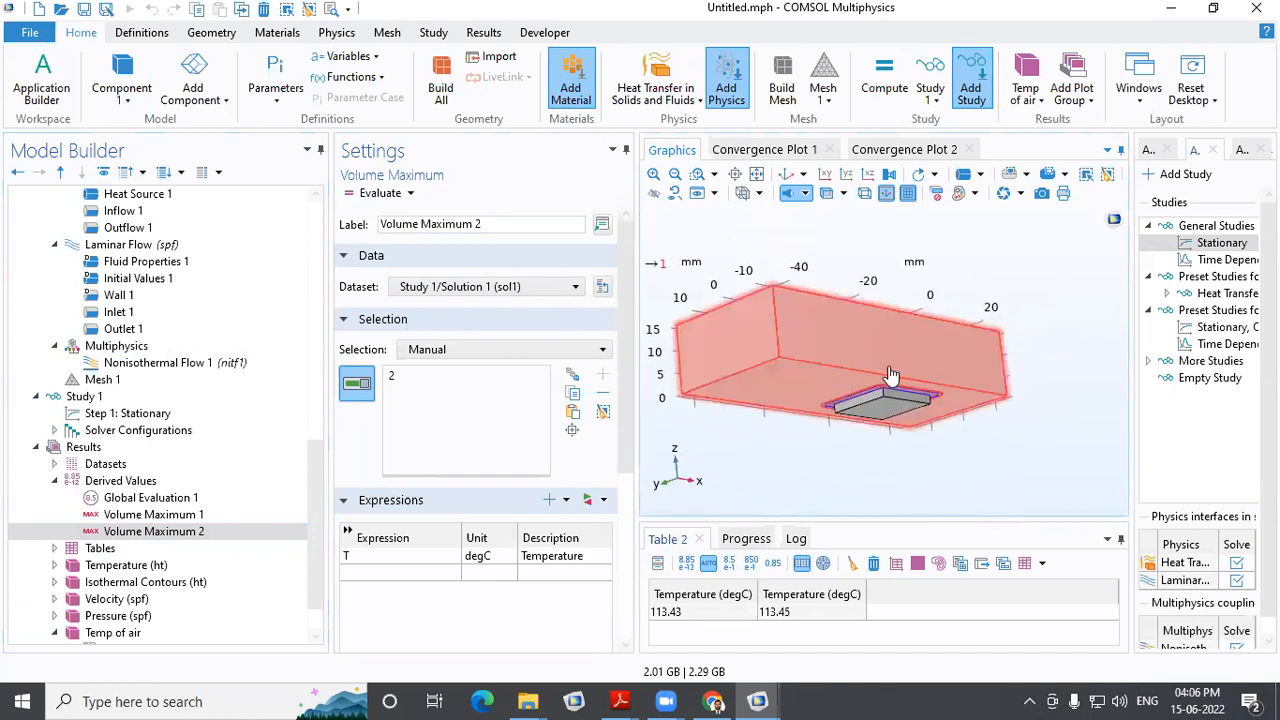
Duplicate Volume Maximum 1, change the copy's selection to the chip domain 3, and evaluate it
click(190, 500)
right_click(200, 500)
click(150, 515)
right_click(181, 516)
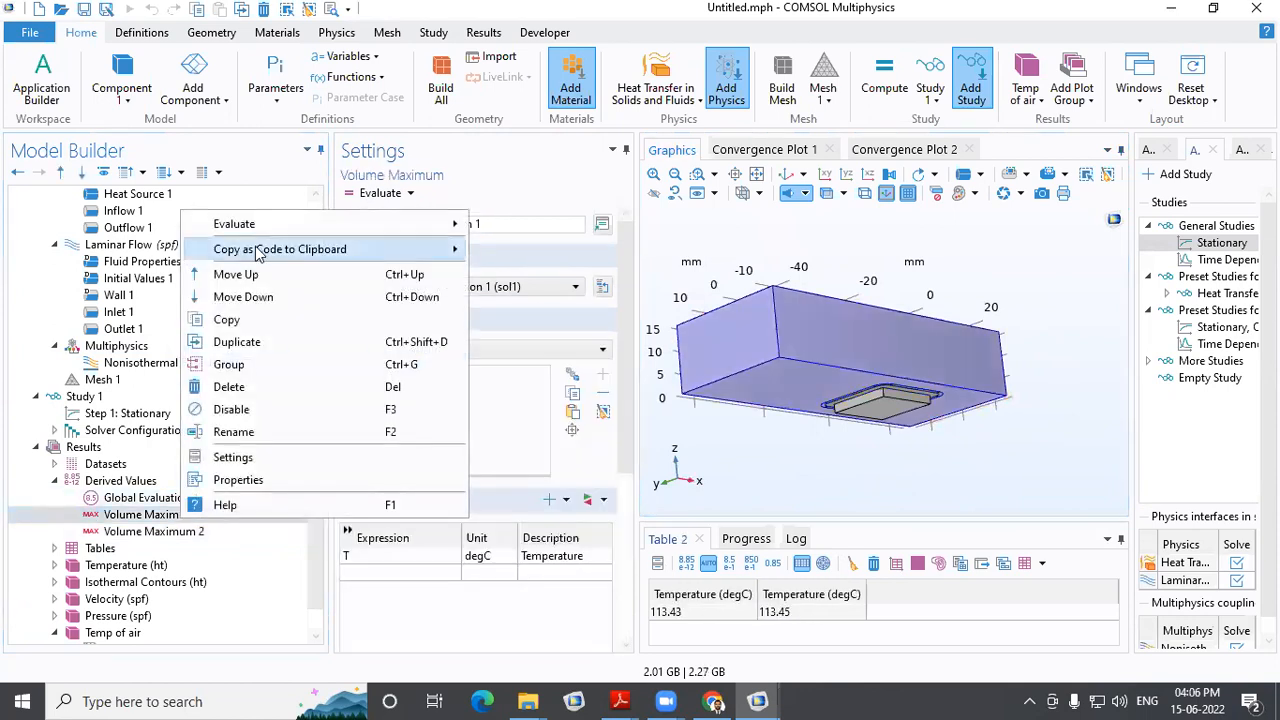
click(278, 342)
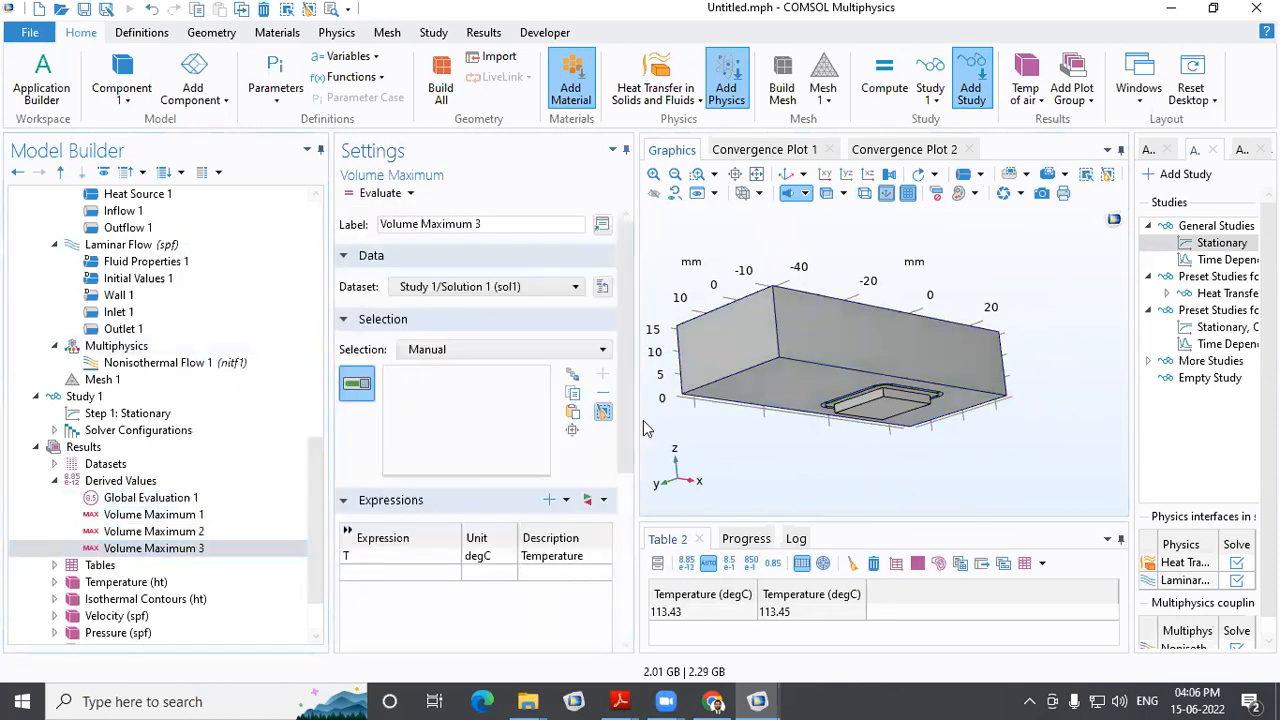
click(924, 417)
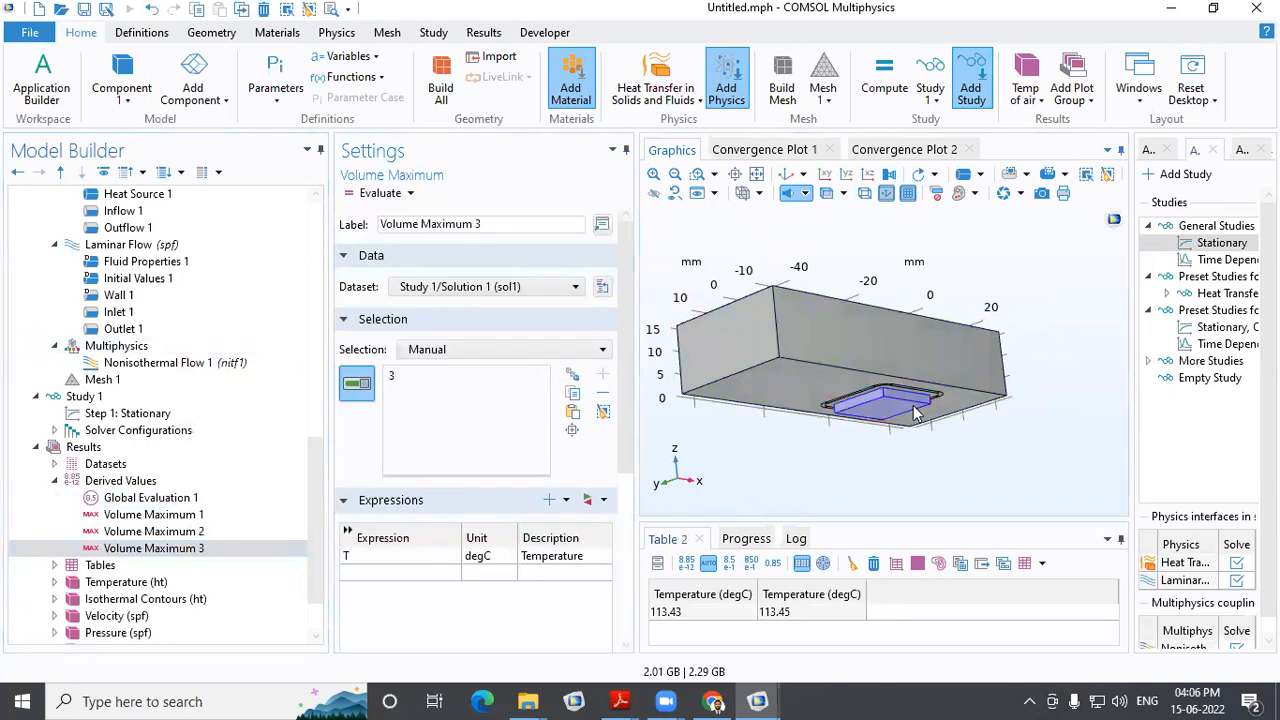
click(381, 194)
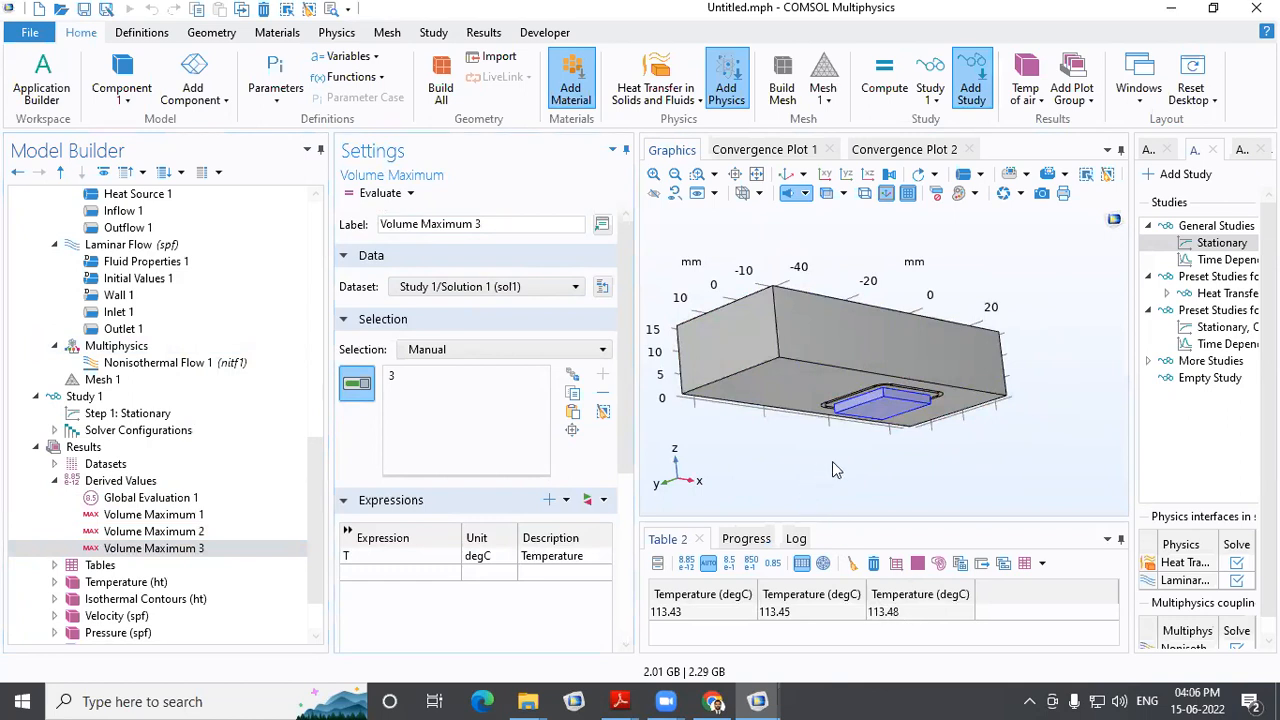
Inspect the chip domain from several angles, then show the Temp of air slice in the default 3D view
drag(997, 433, 990, 485)
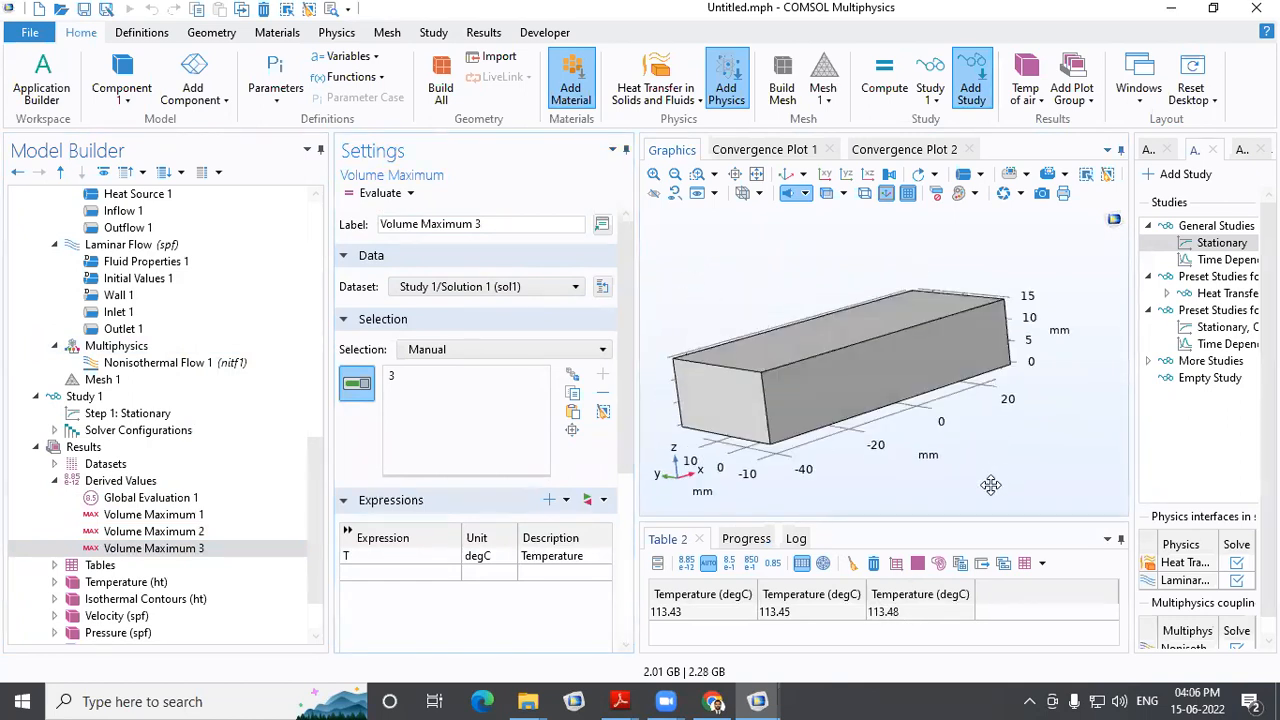
drag(912, 357, 929, 378)
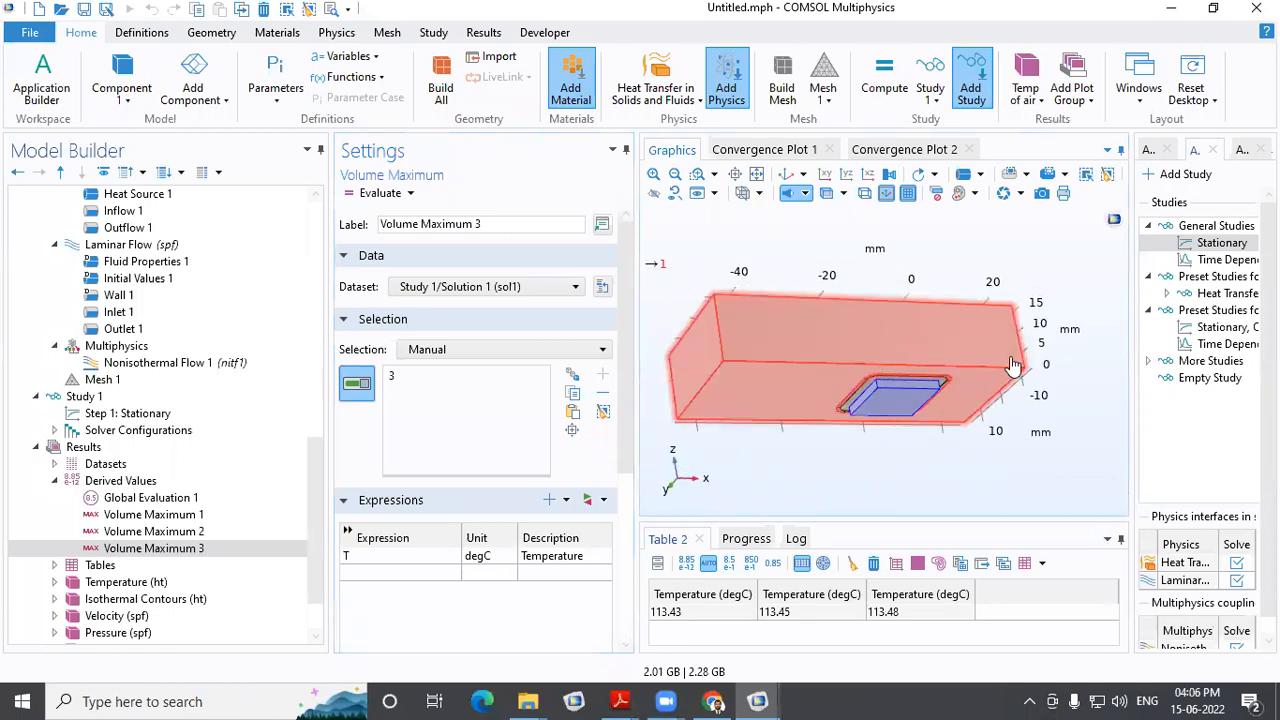
drag(851, 452, 940, 489)
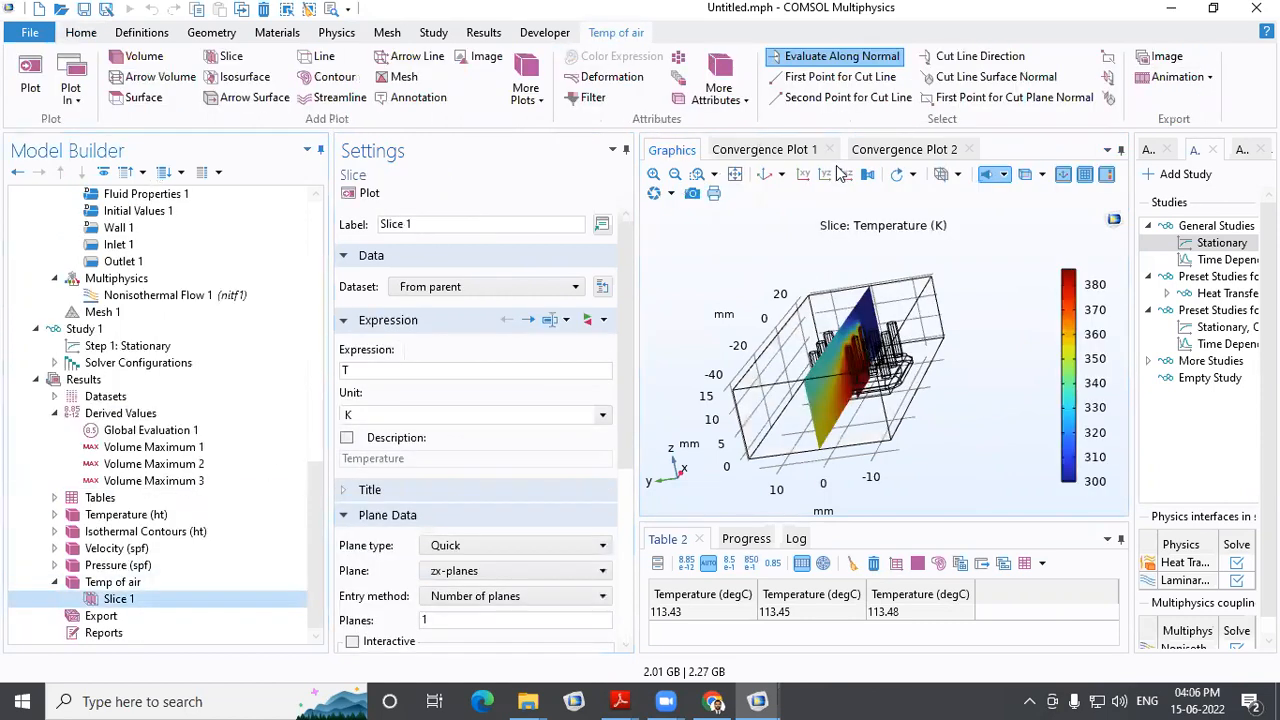
click(765, 175)
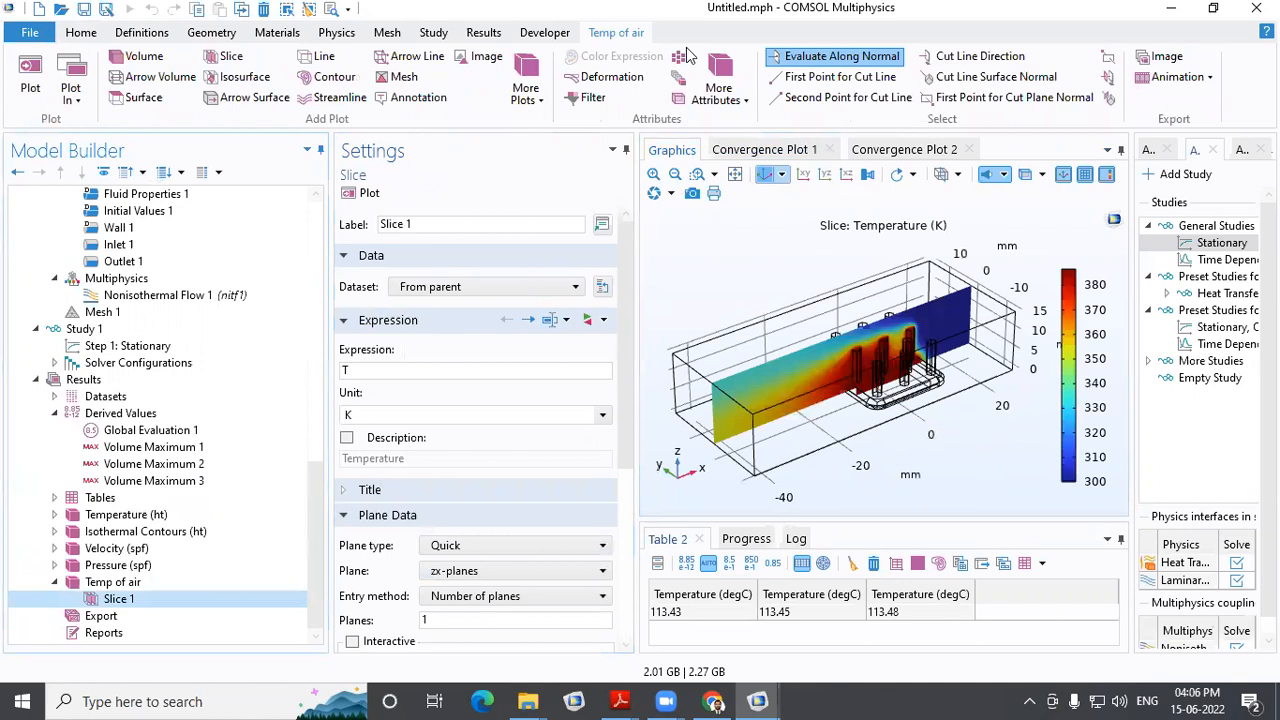